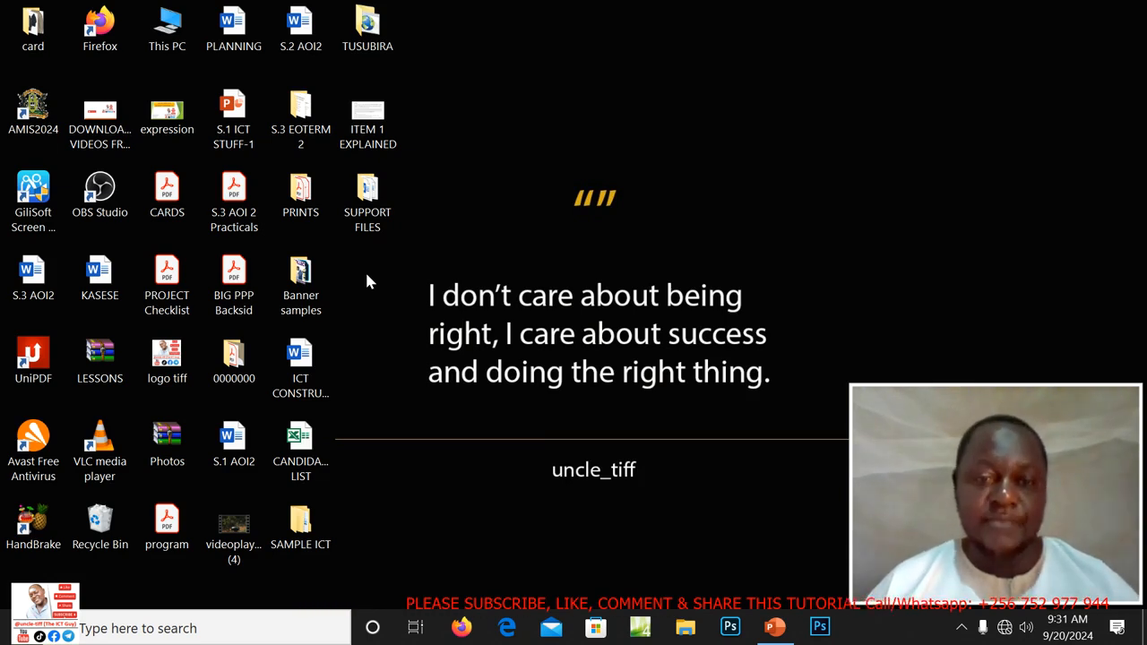
Create a new desktop folder named with the candidate's name followed by 012.
right_click(366, 275)
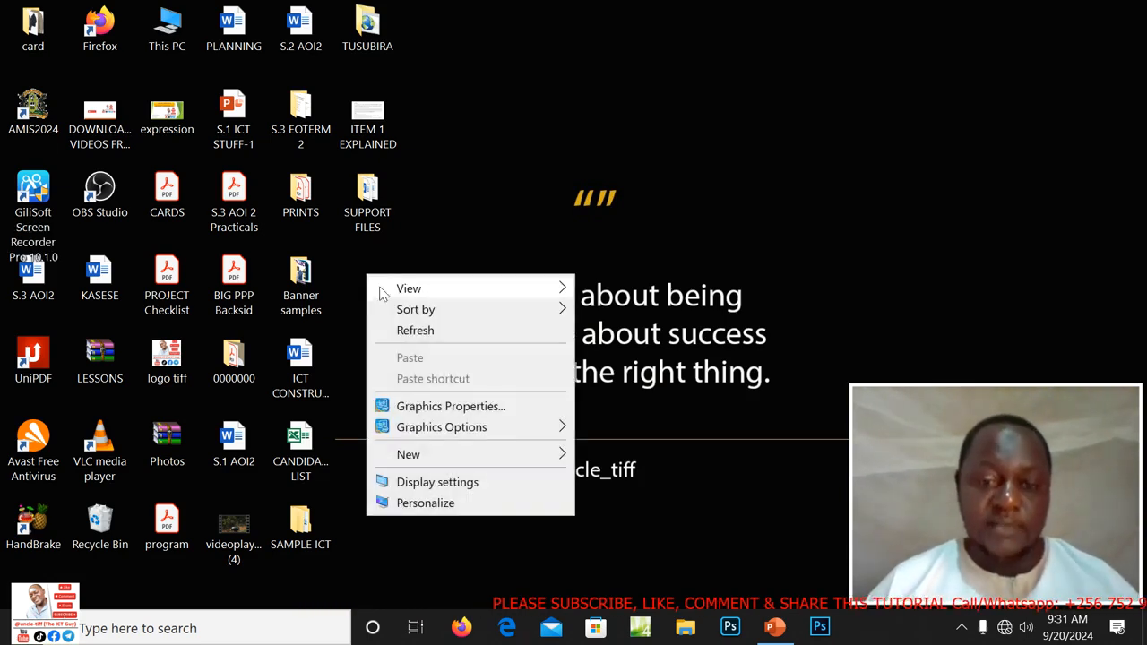
mouse_move(415, 459)
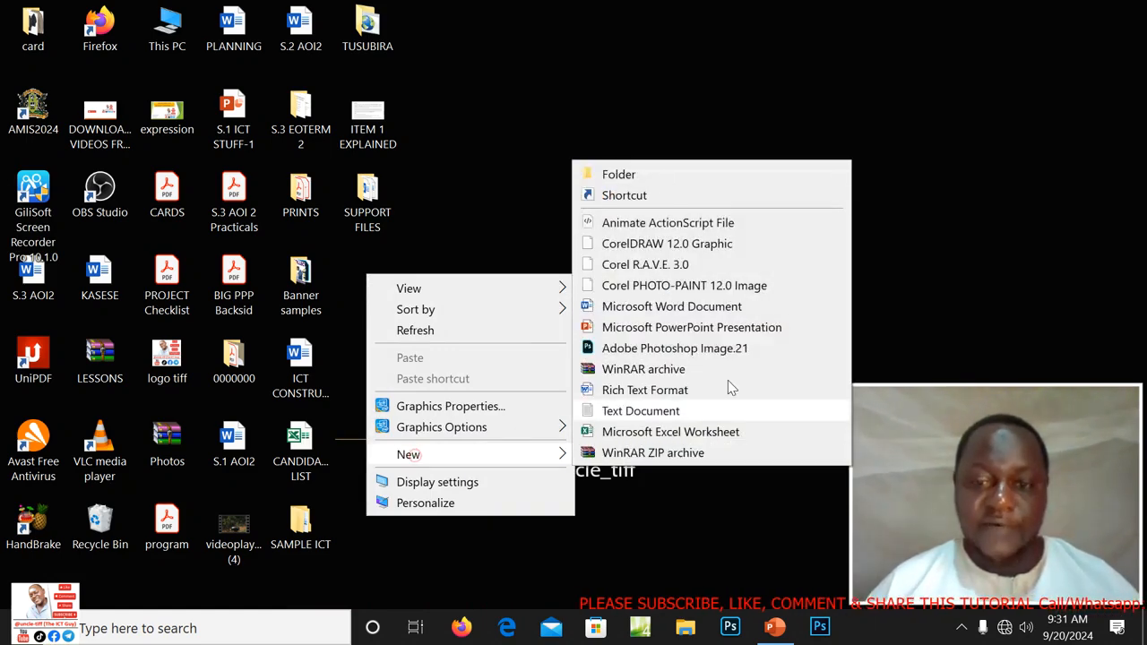
click(609, 177)
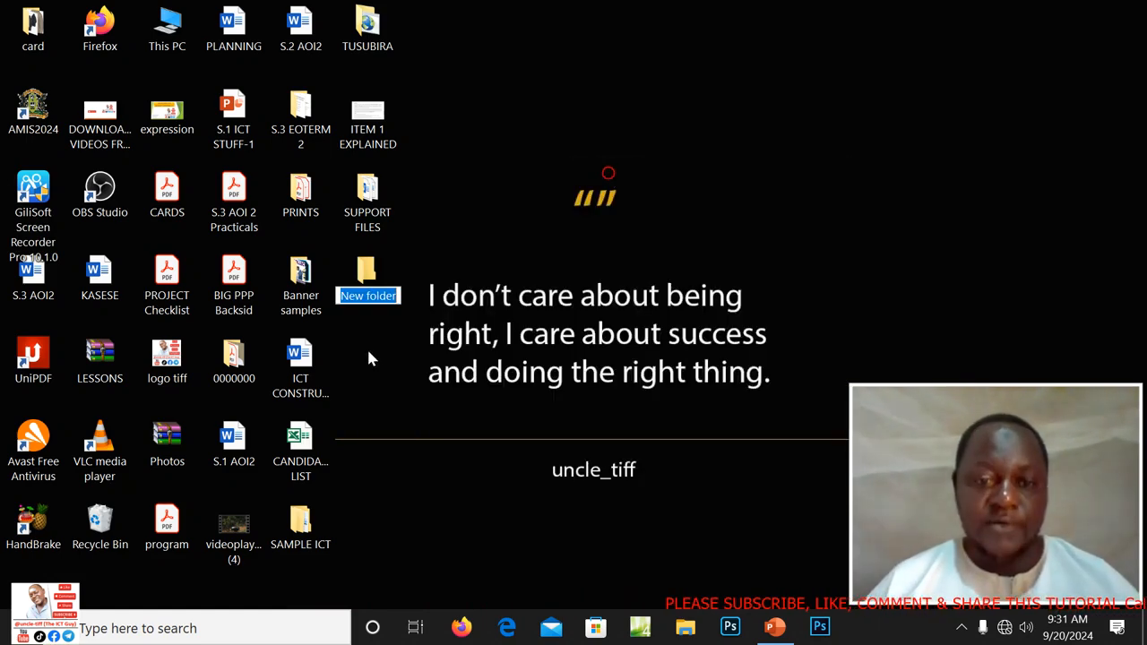
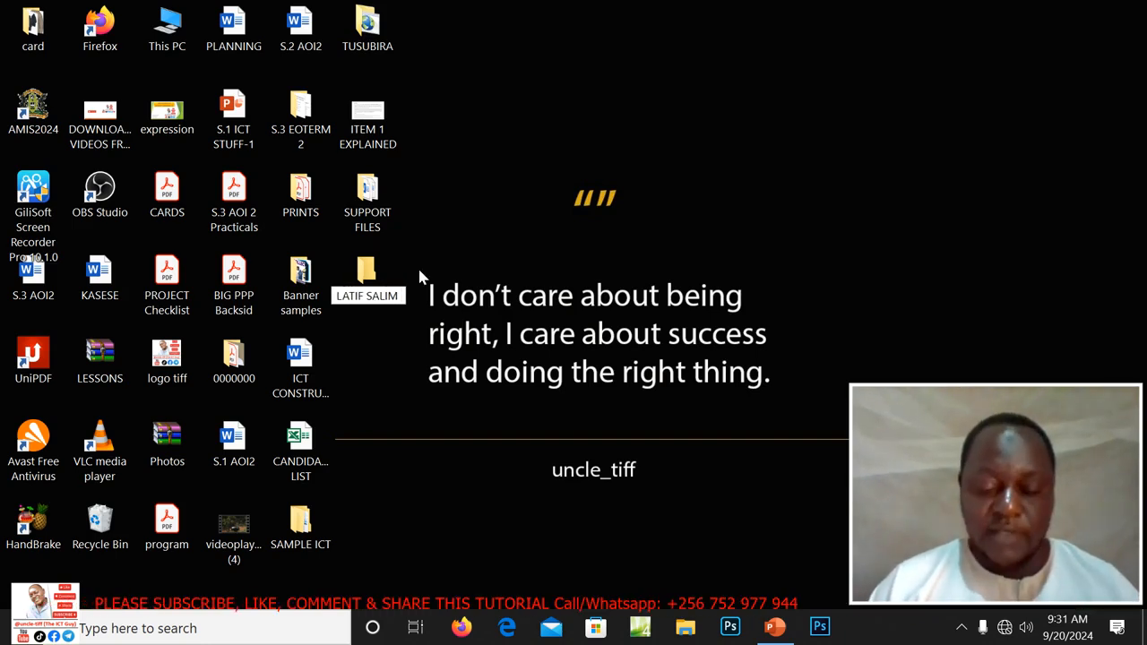
text( 01)
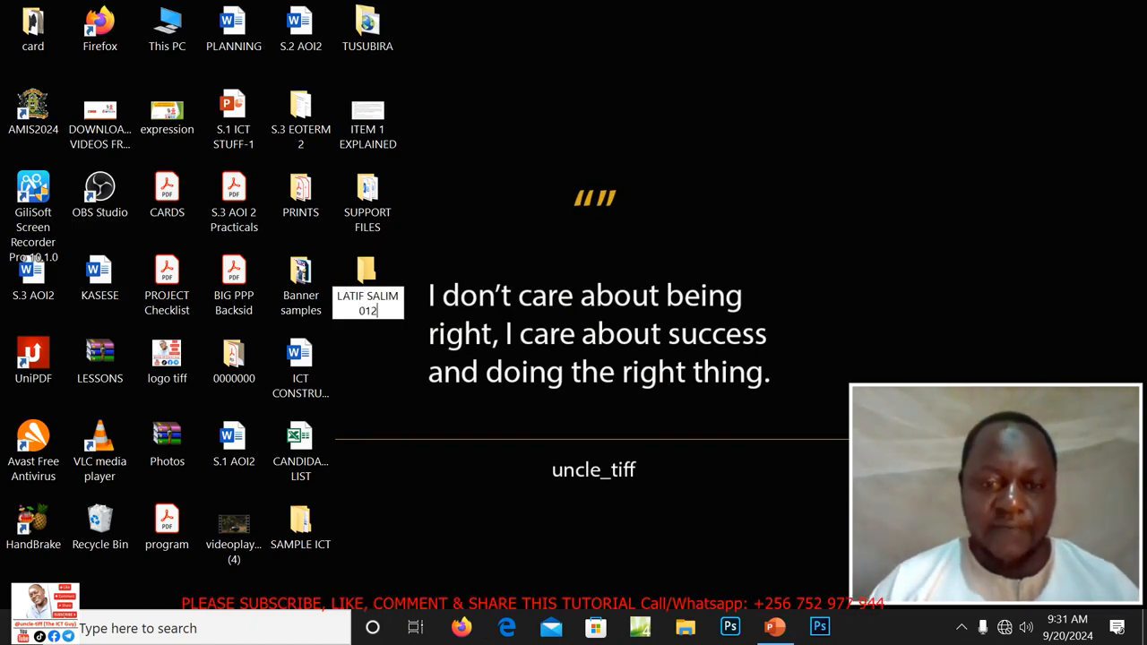
text(2)
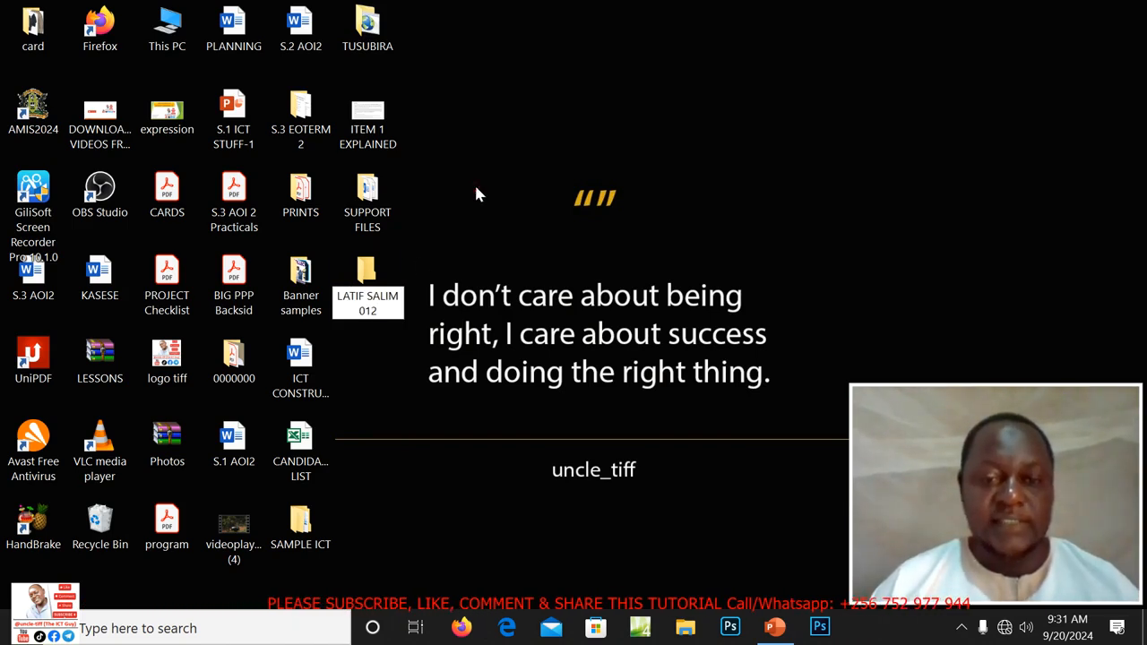
key(Return)
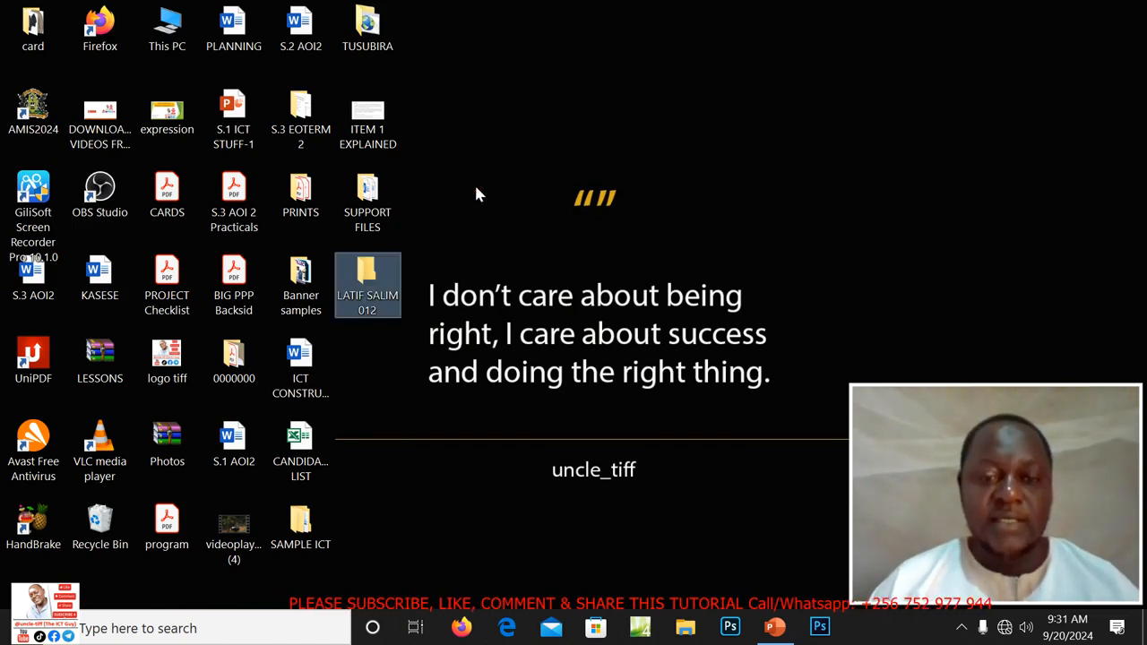
Add an ITEM 1 subfolder inside the candidate's folder and close the Explorer window.
double_click(376, 298)
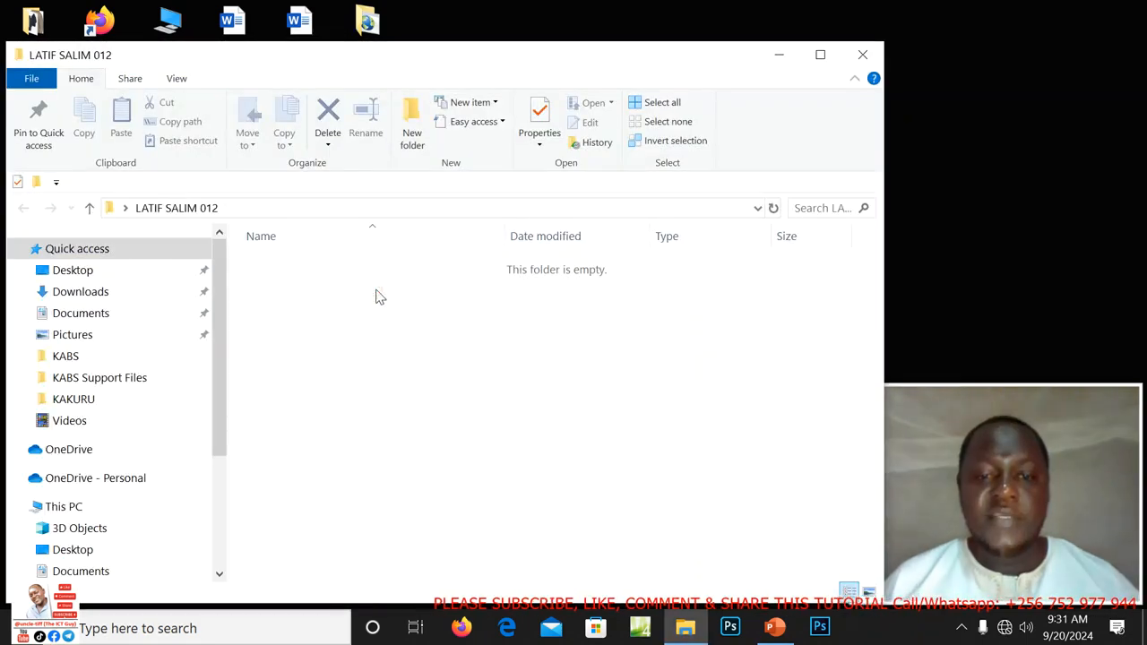
right_click(294, 302)
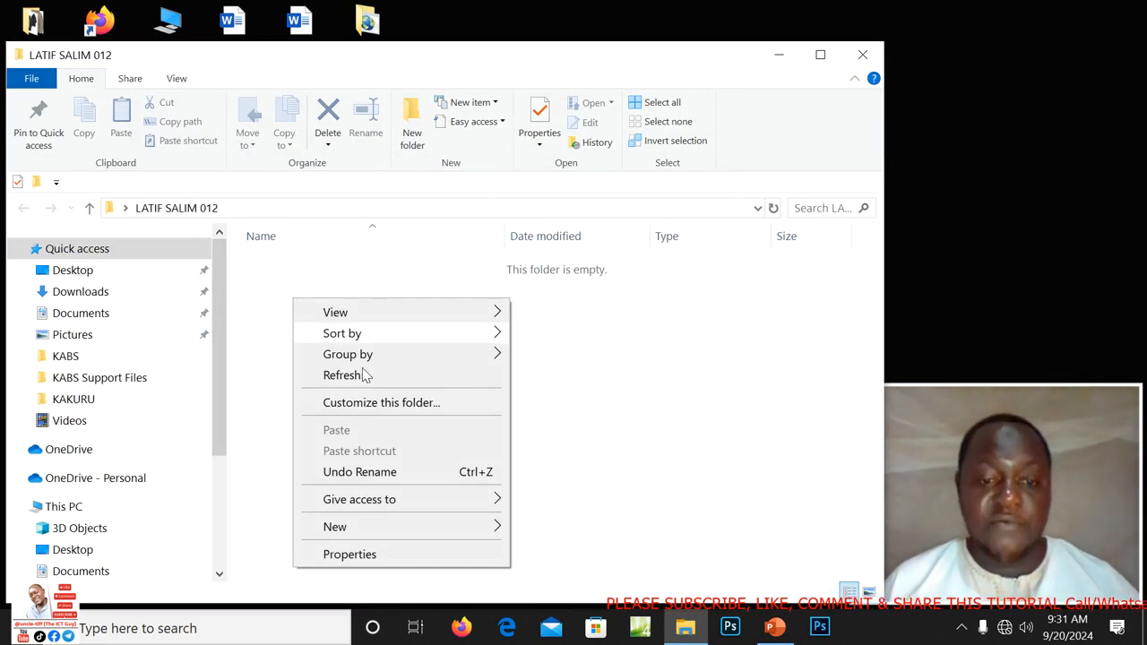
mouse_move(334, 539)
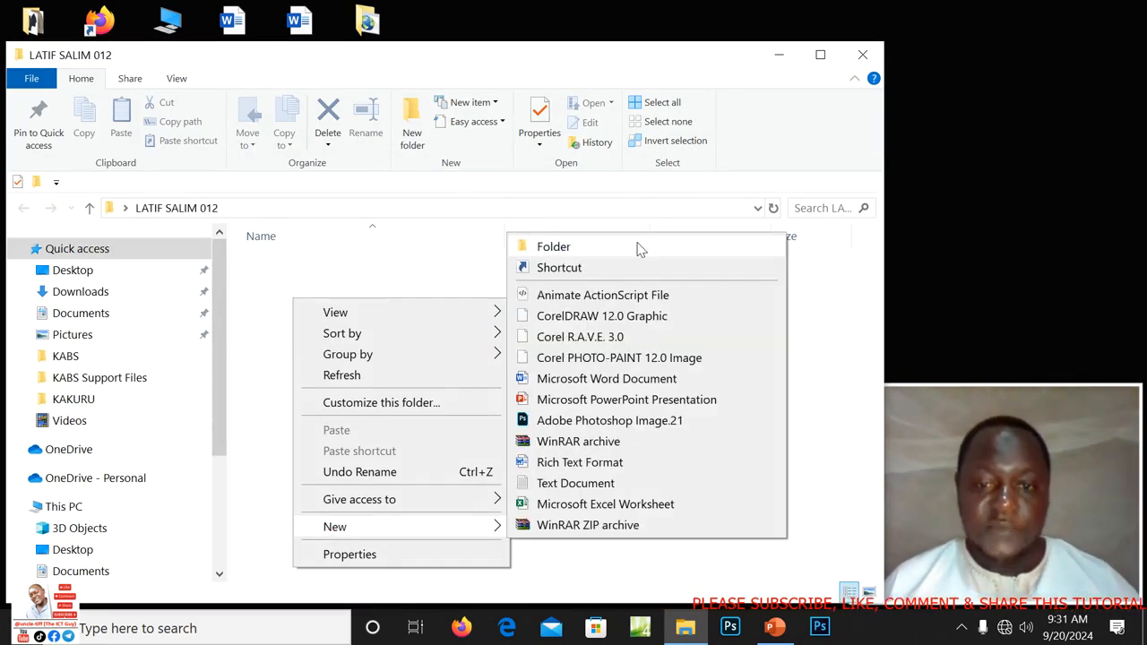
click(591, 247)
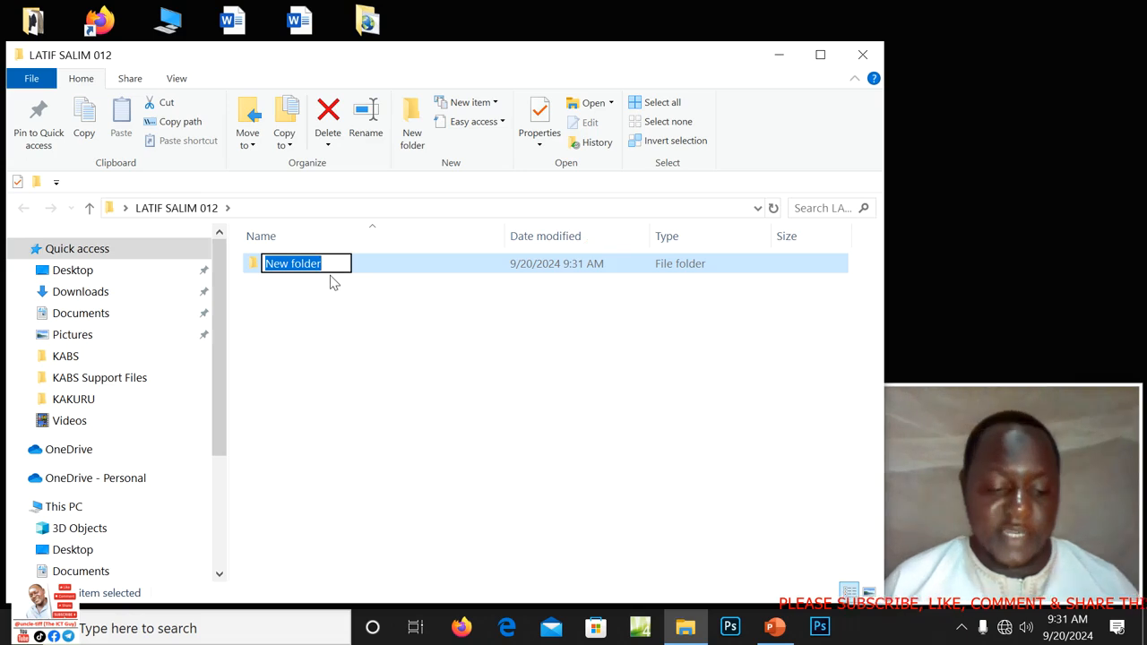
text(ITEM)
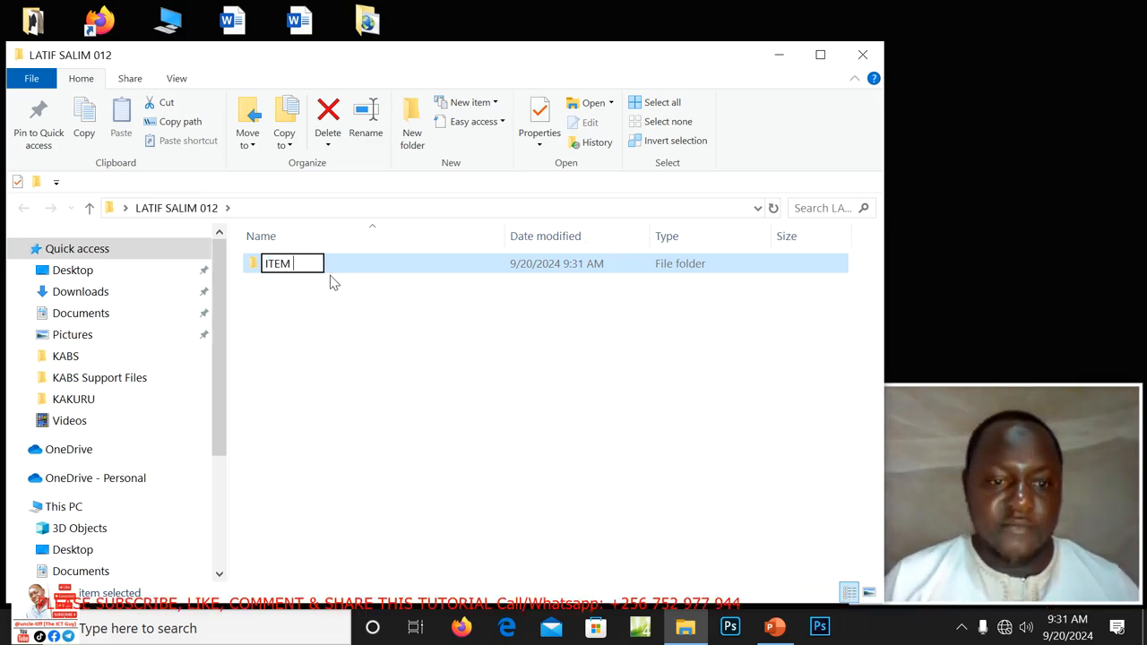
text( 1)
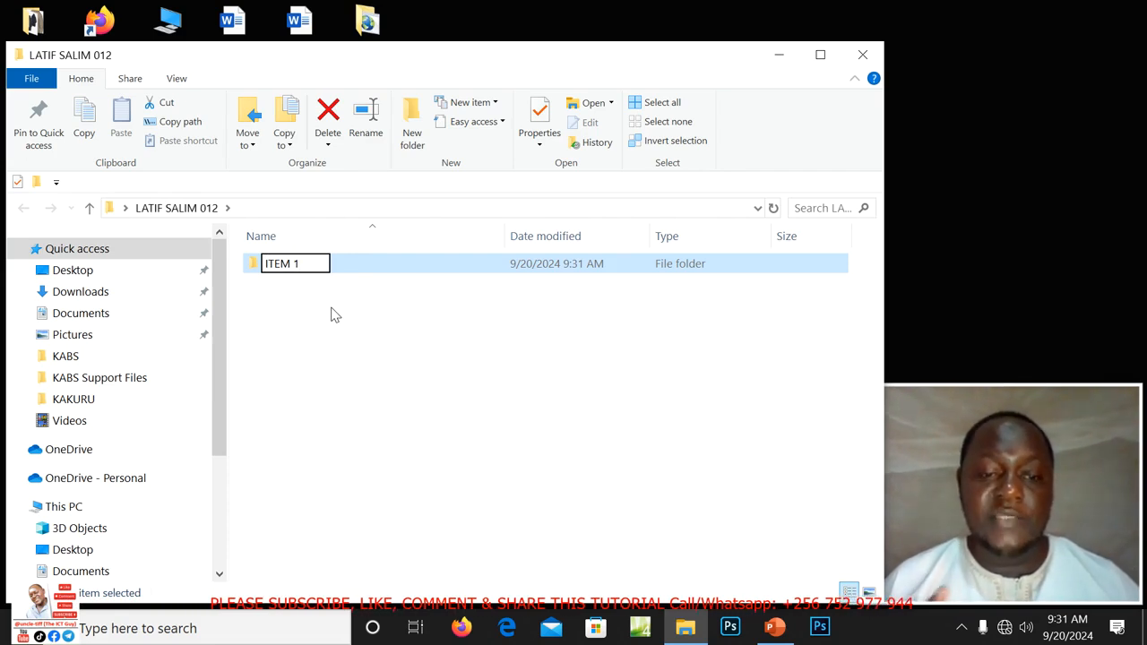
click(331, 314)
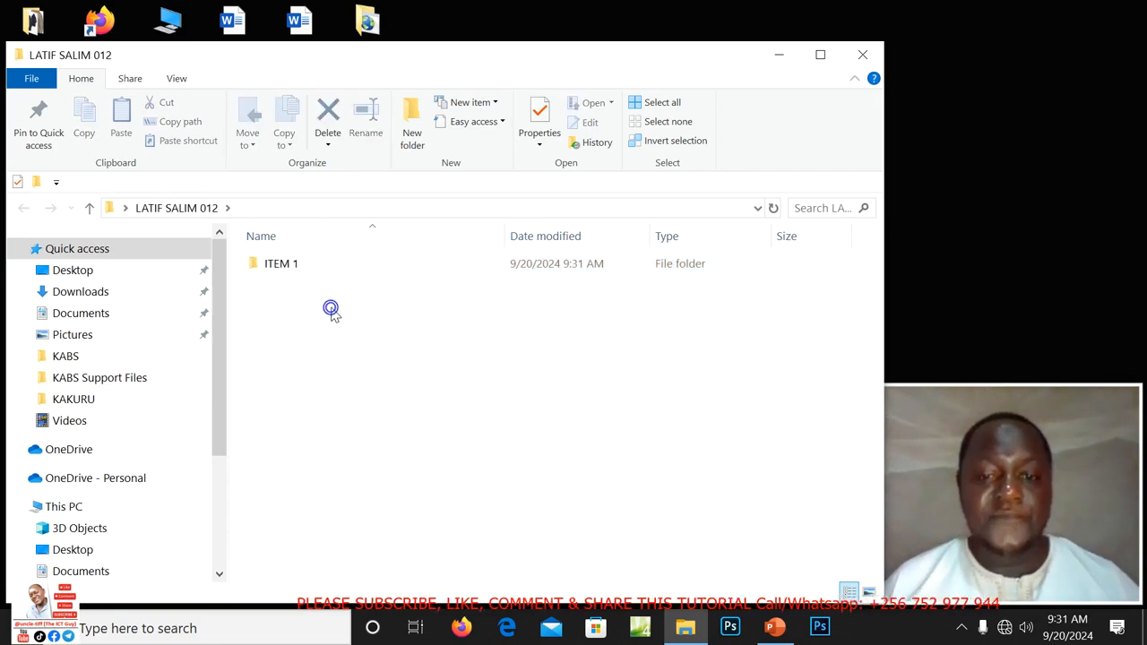
click(863, 55)
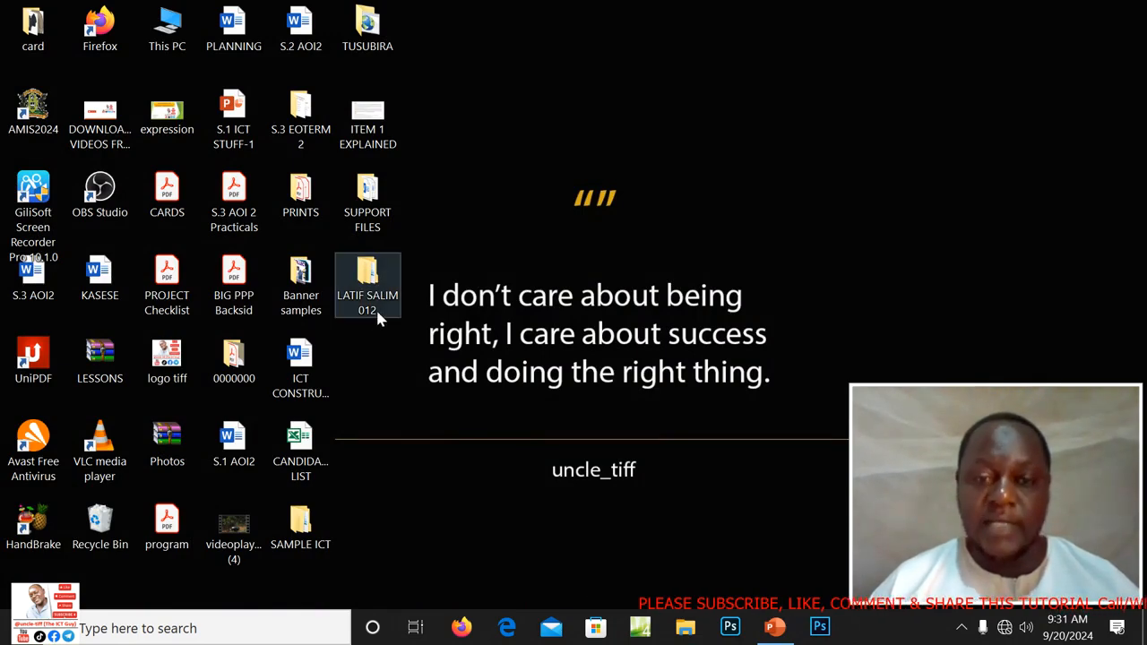
click(776, 628)
scroll(635, 414, up, 1)
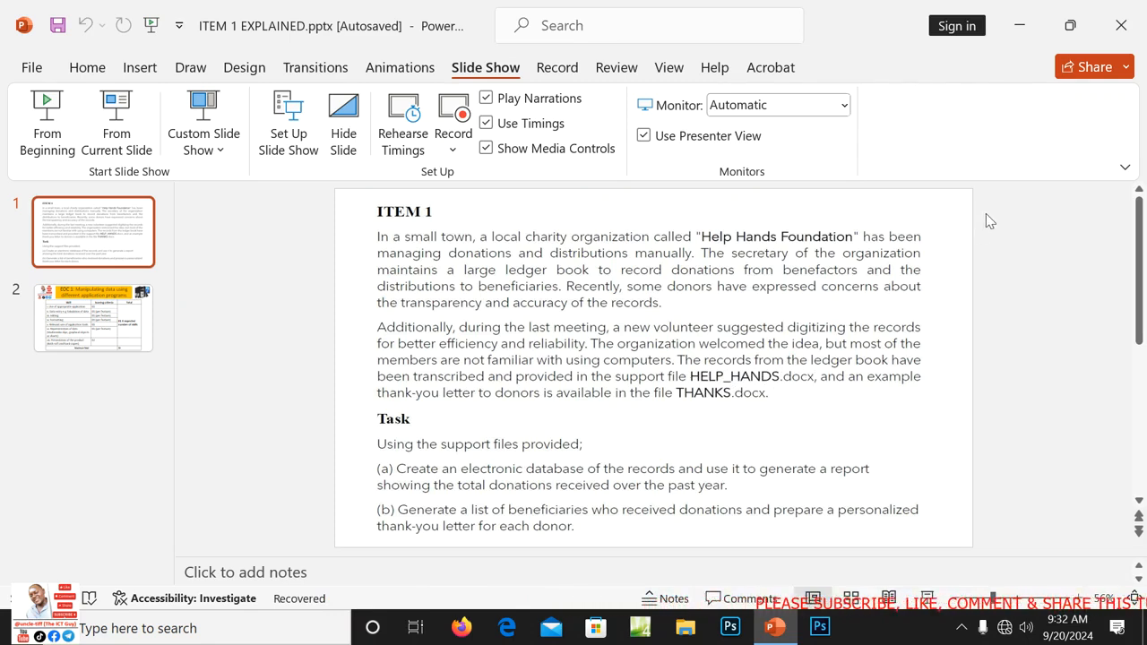
click(1020, 27)
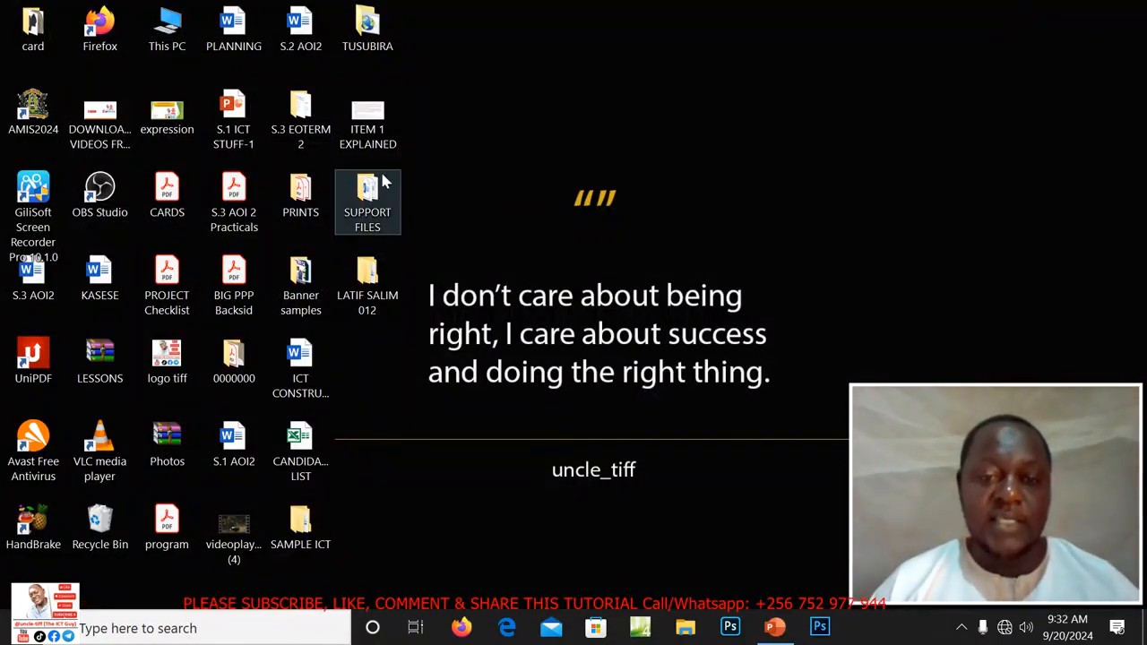
Open HELP_HANDS from the SUPPORT FILES folder in Word and dismiss the Get Genuine Office banner.
double_click(369, 203)
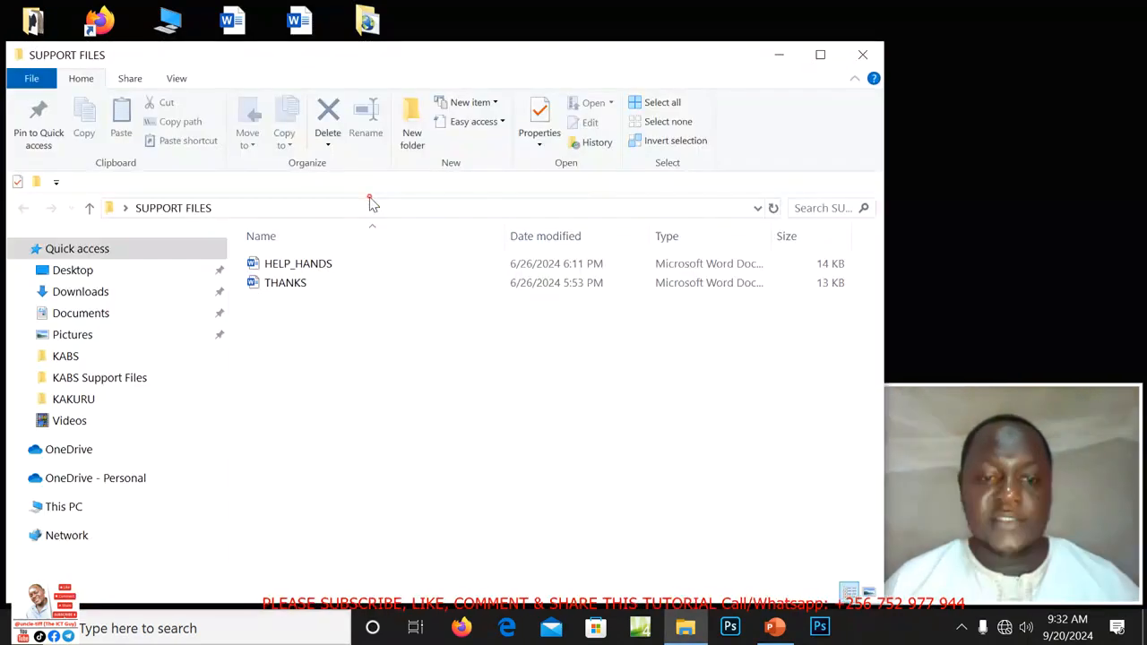
click(822, 54)
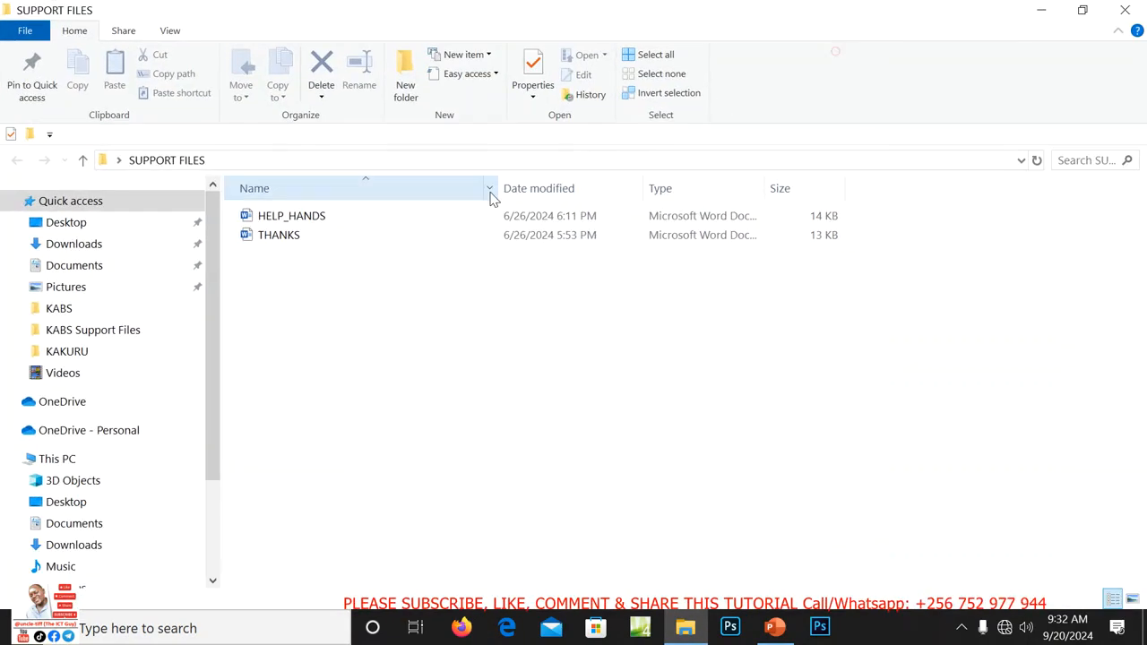
click(285, 222)
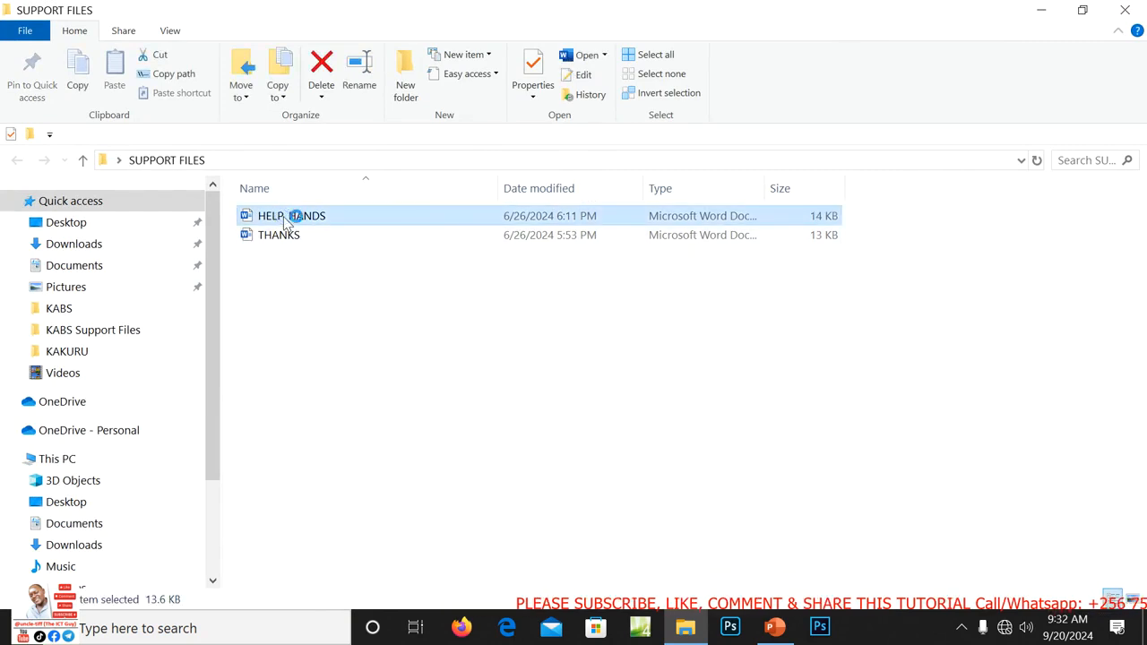
click(285, 223)
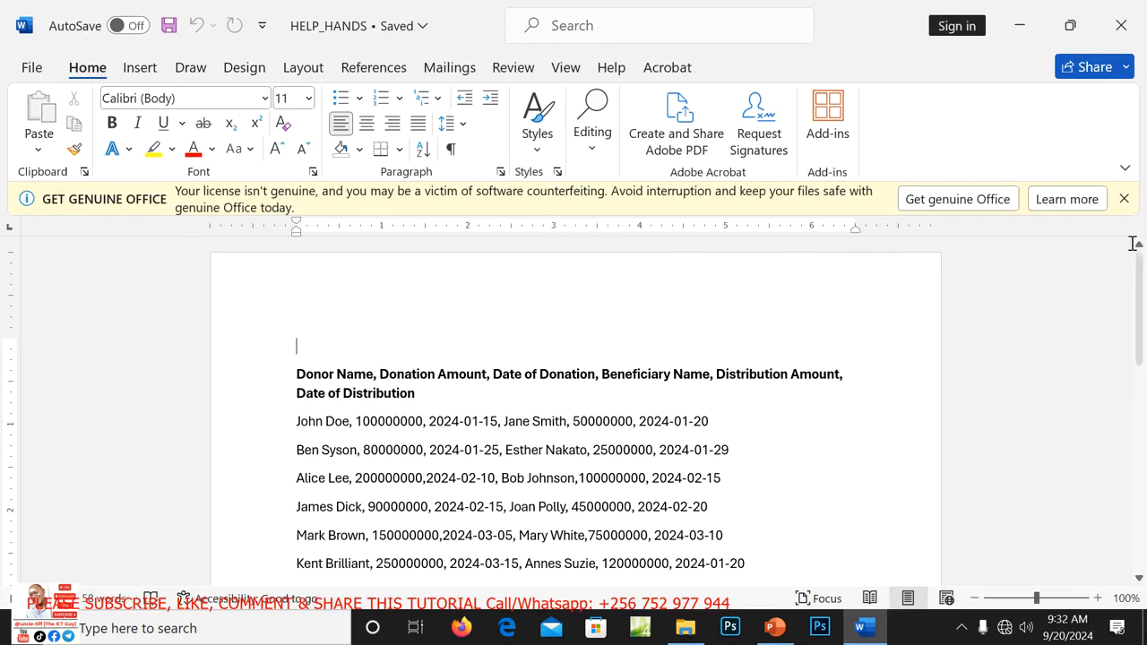
click(1124, 198)
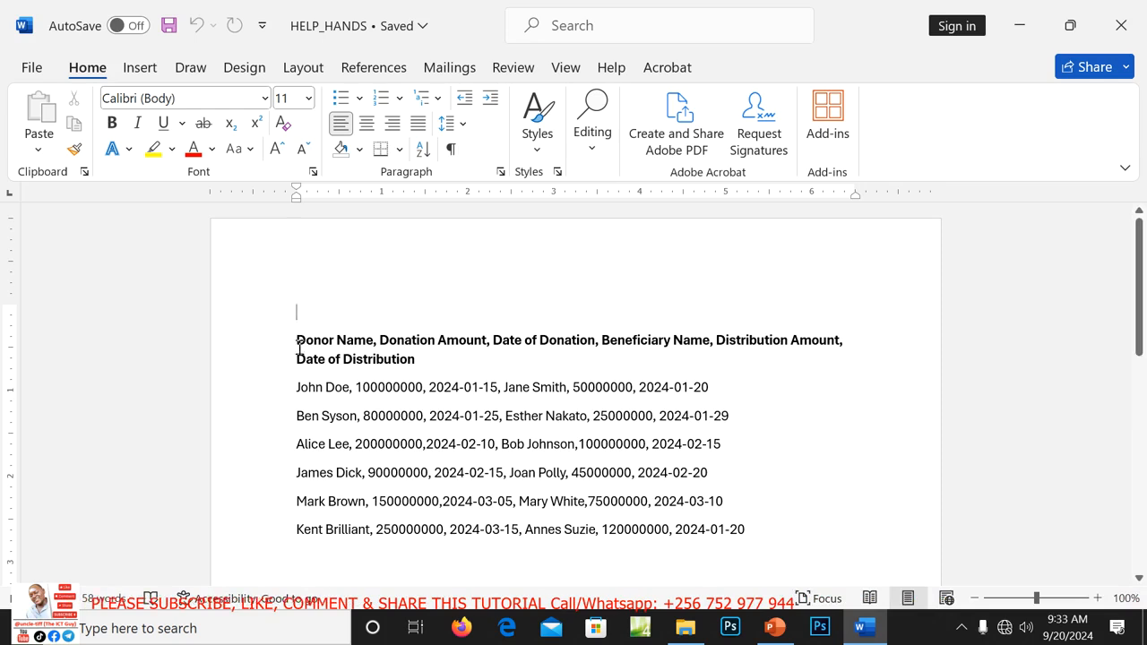
Convert the comma-separated donation records into a six-column table, then return to PowerPoint.
drag(298, 343, 745, 527)
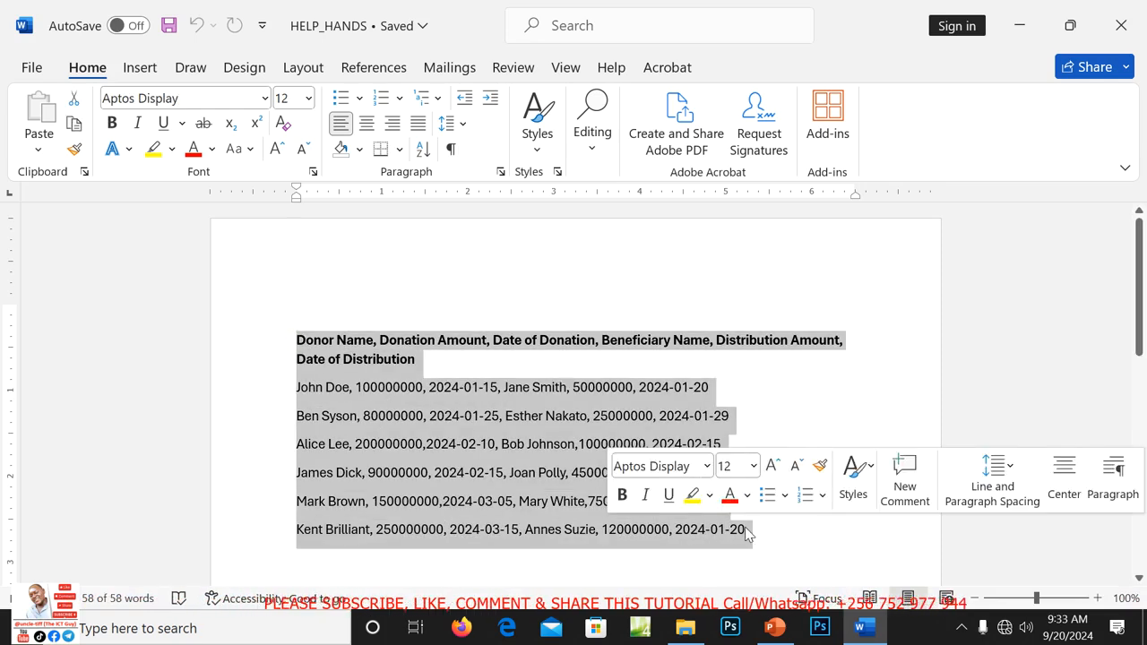
click(150, 72)
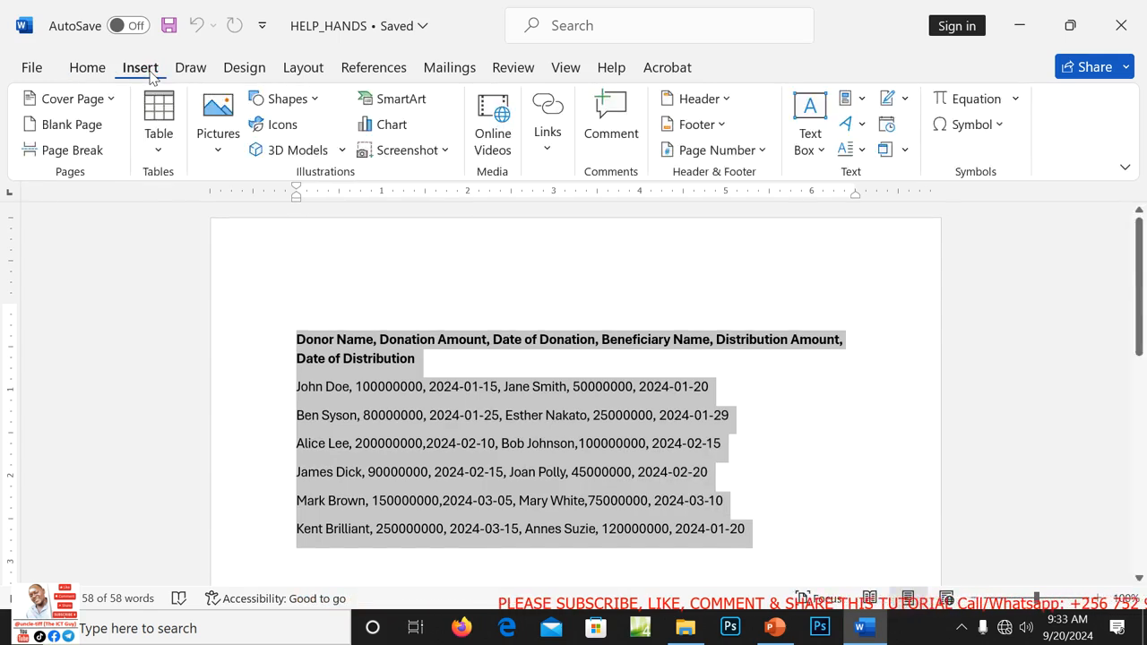
click(161, 148)
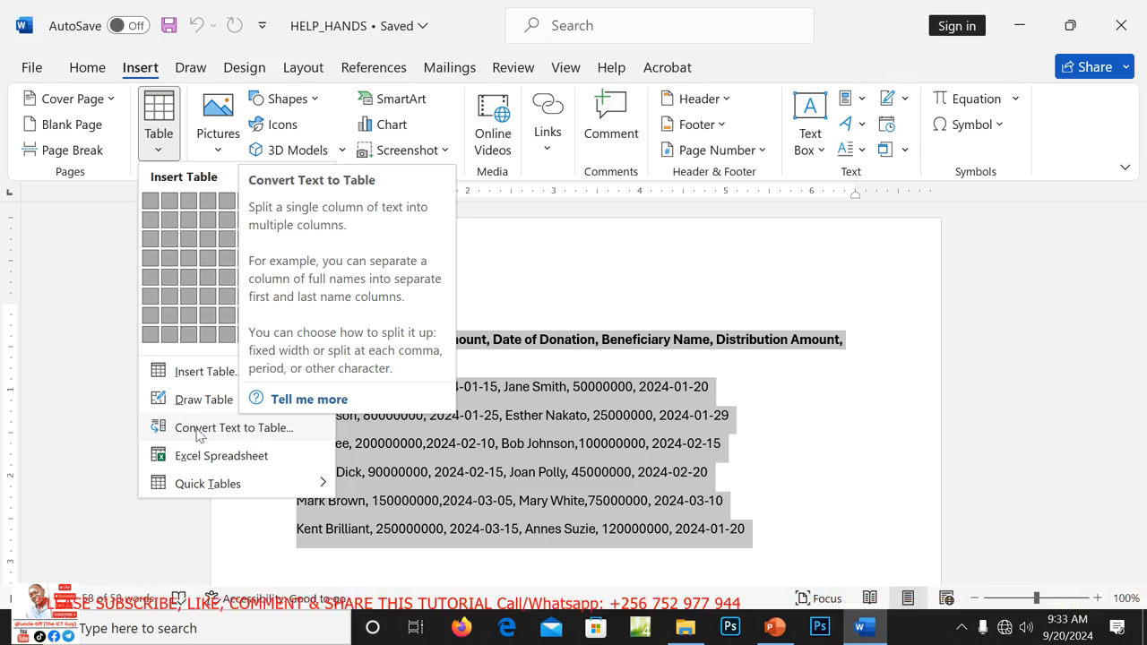
click(233, 428)
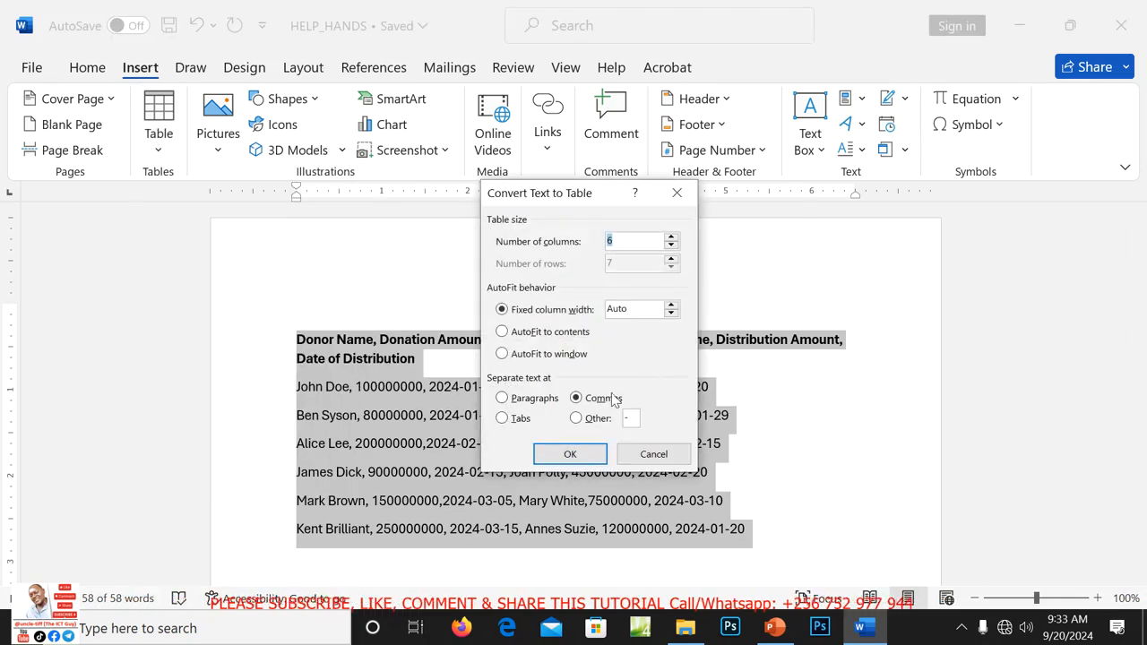
click(577, 457)
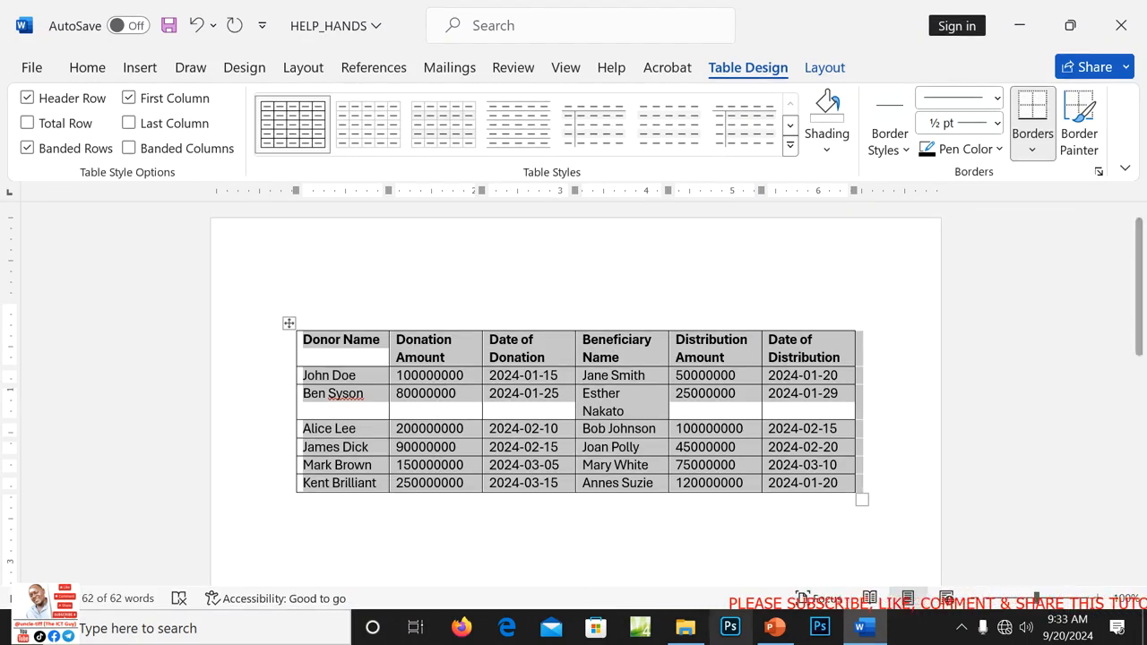
click(774, 627)
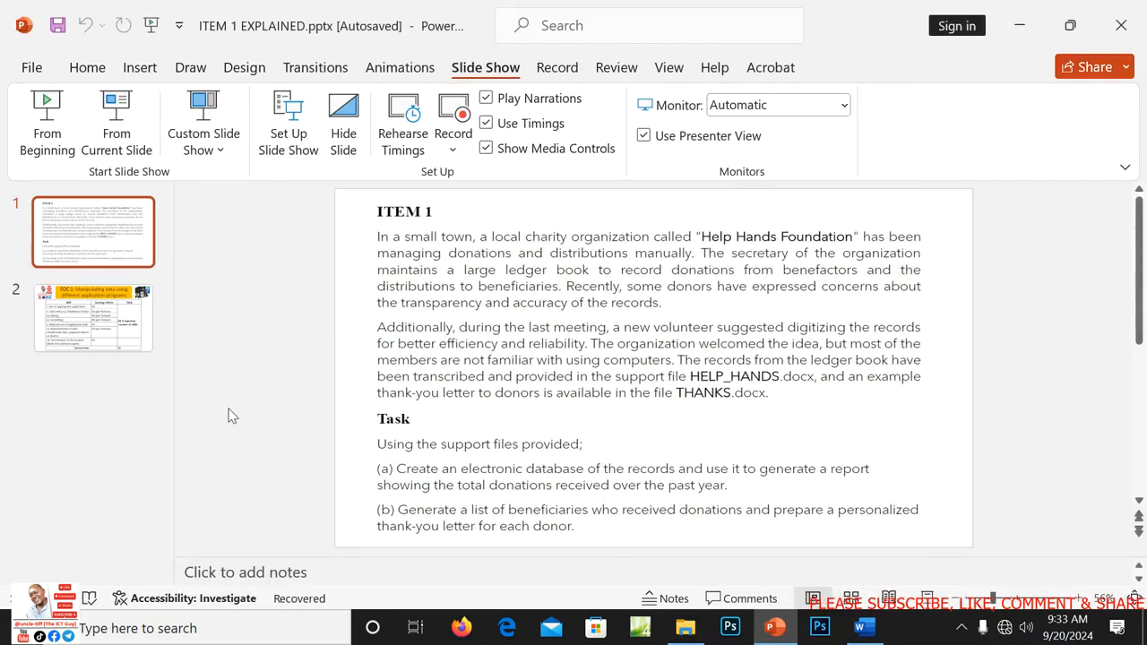
View the EOC 1 scoring criteria on slide 2, then minimize PowerPoint to return to Word.
click(124, 327)
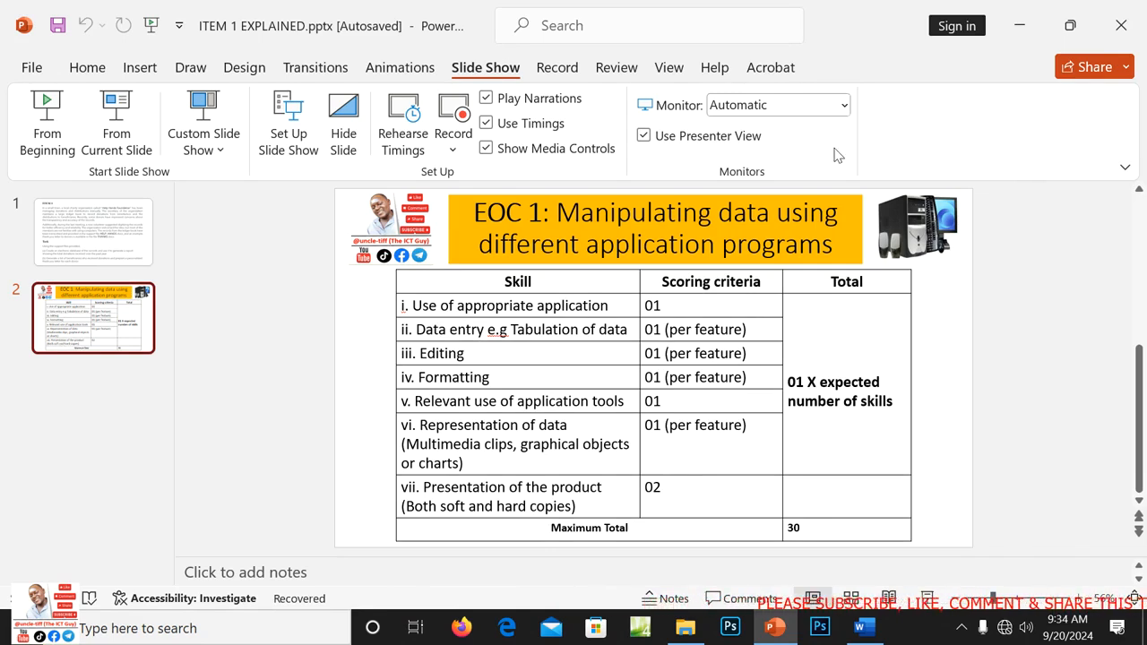
click(1020, 25)
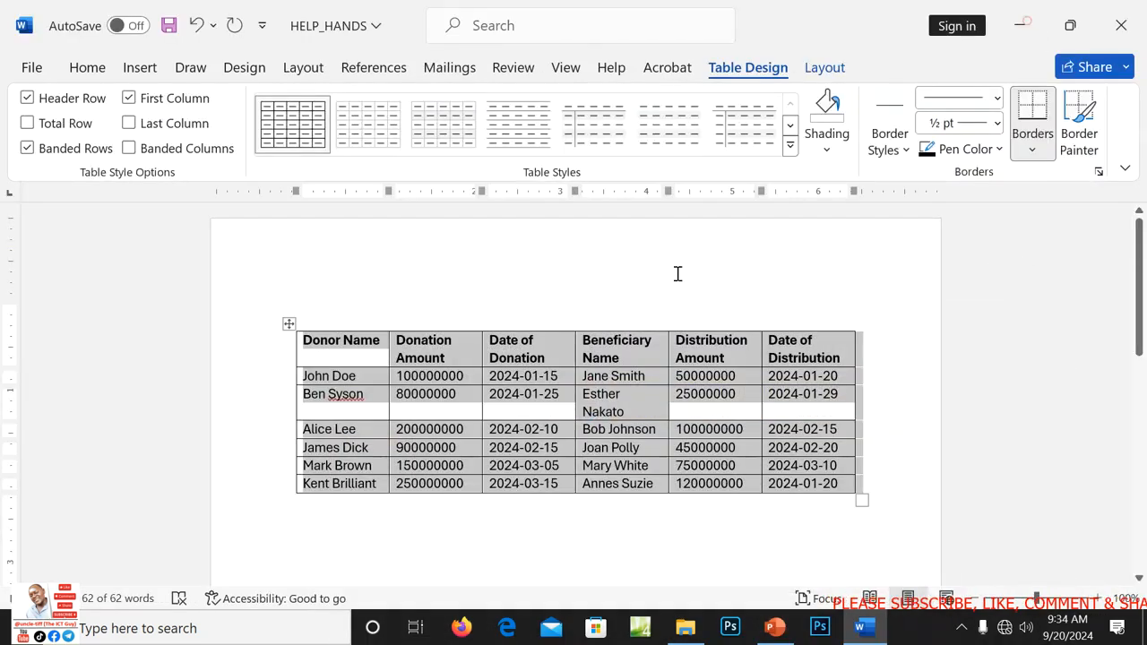
Ignore All spelling flags on the name Syson in the table, then bring PowerPoint forward.
click(724, 527)
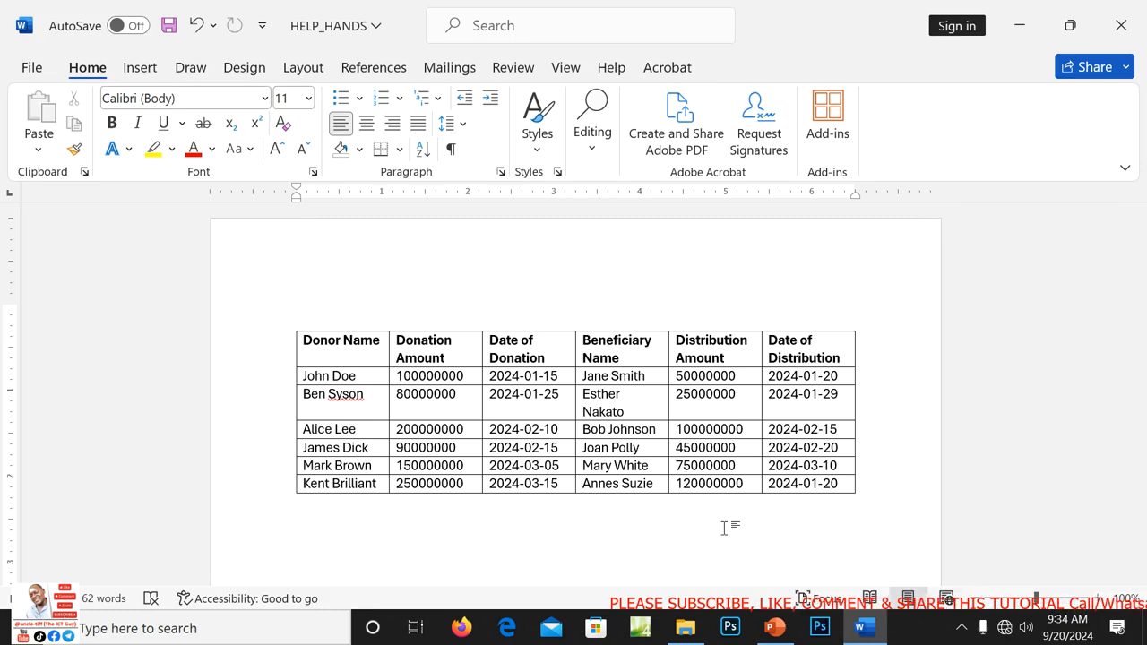
click(350, 399)
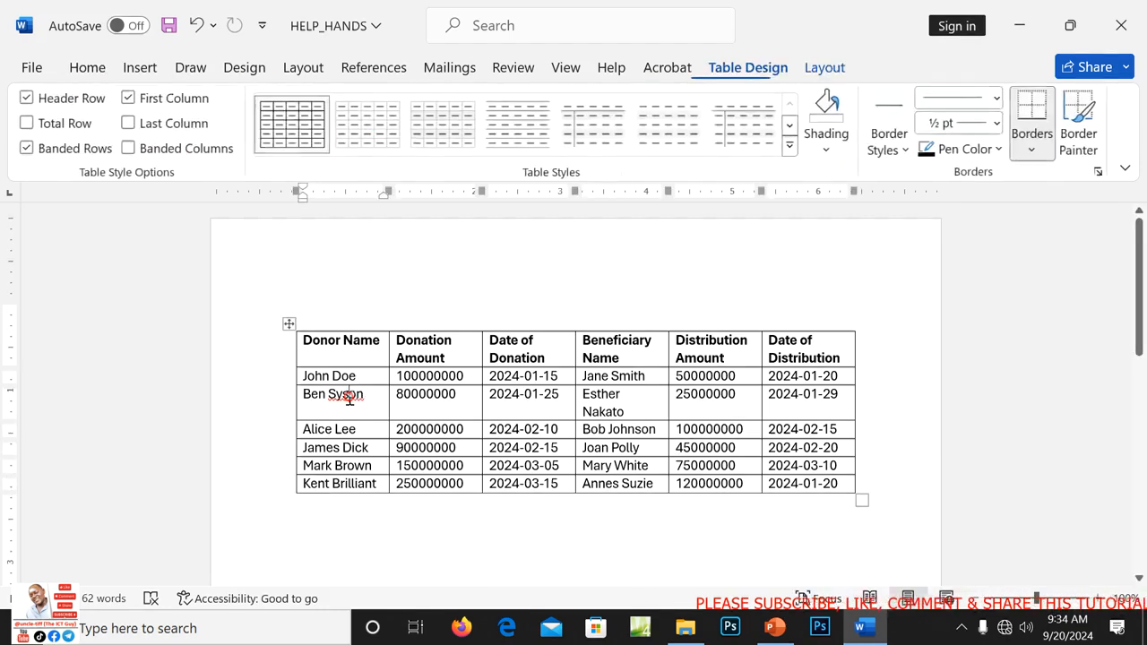
right_click(350, 400)
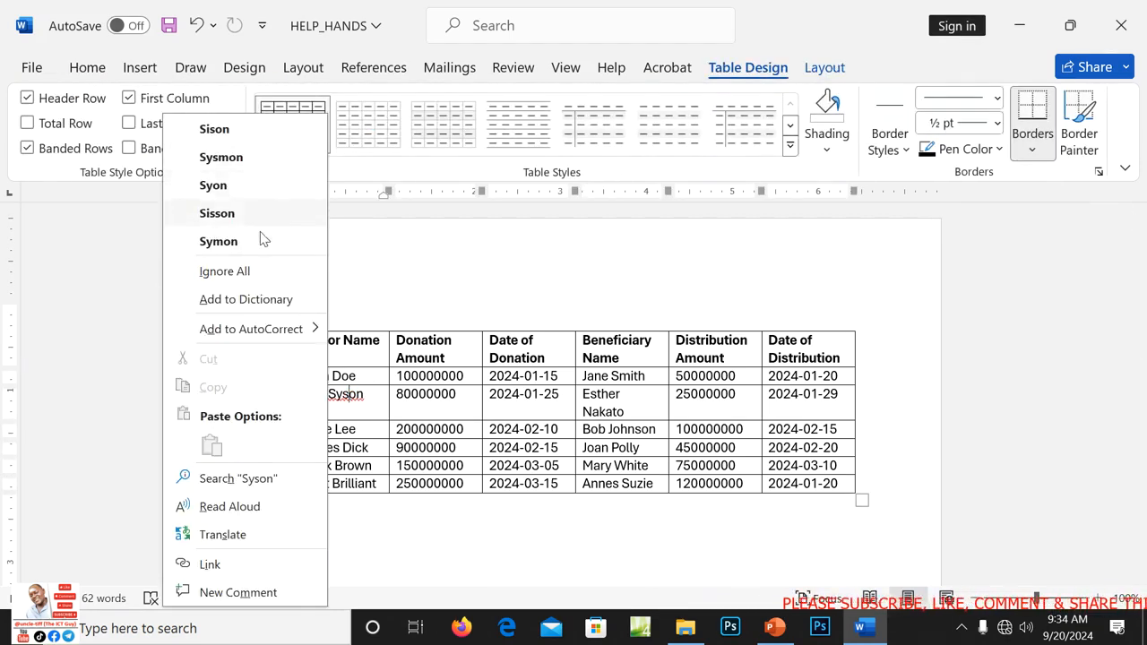
click(249, 276)
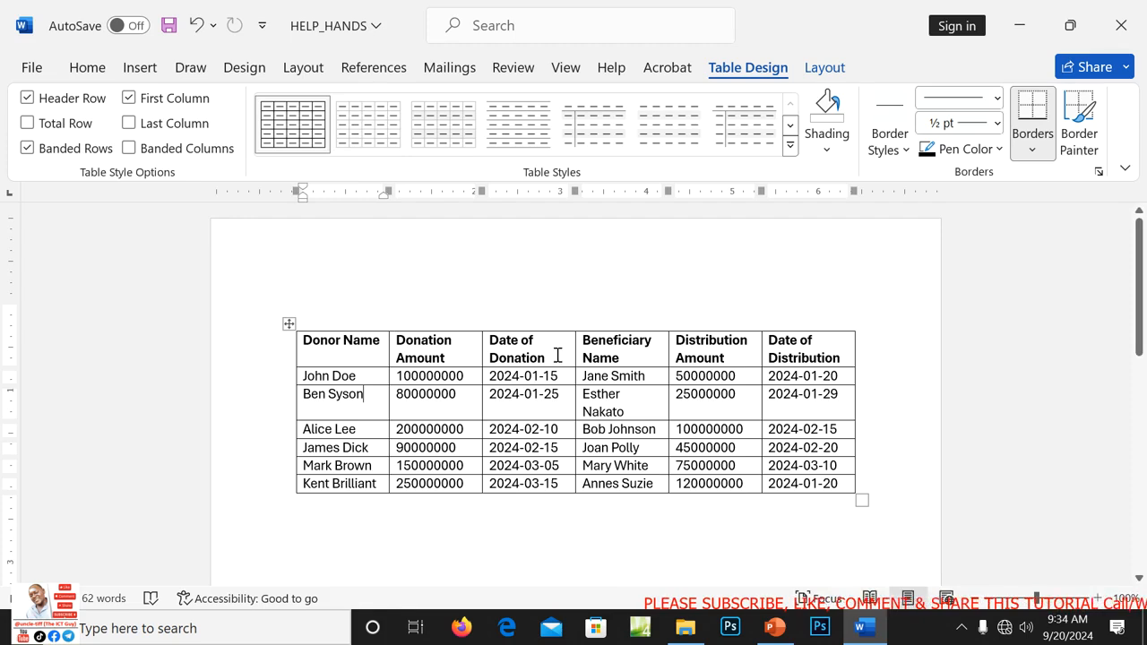
click(775, 630)
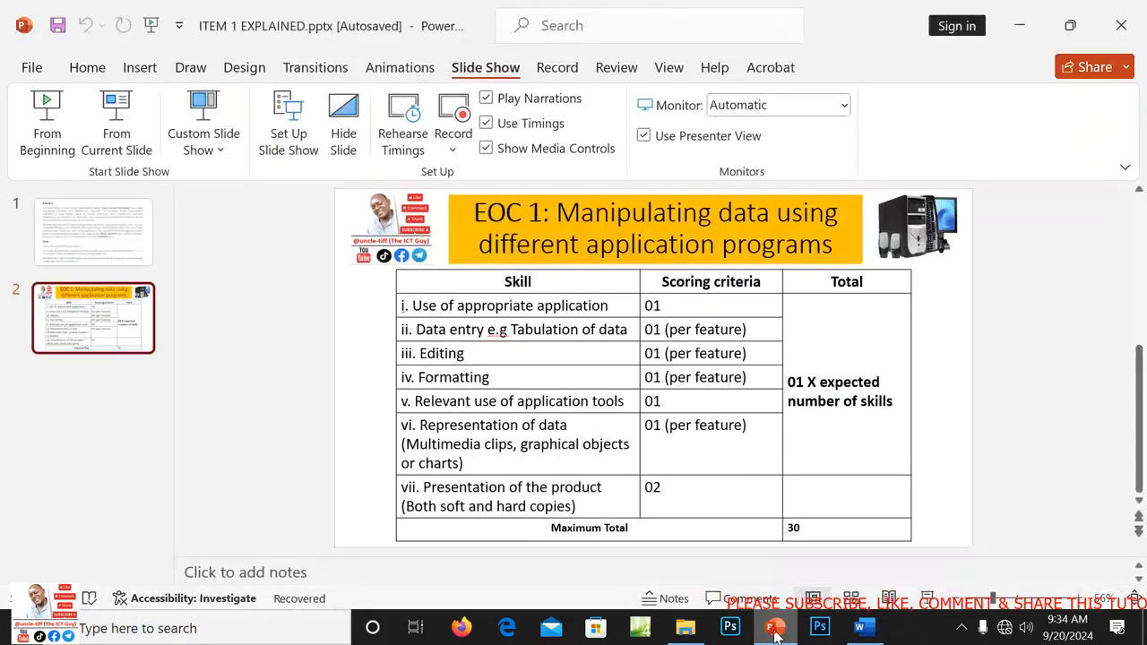
Read the ITEM 1 task on slide 1, then minimize PowerPoint to return to Word.
click(90, 247)
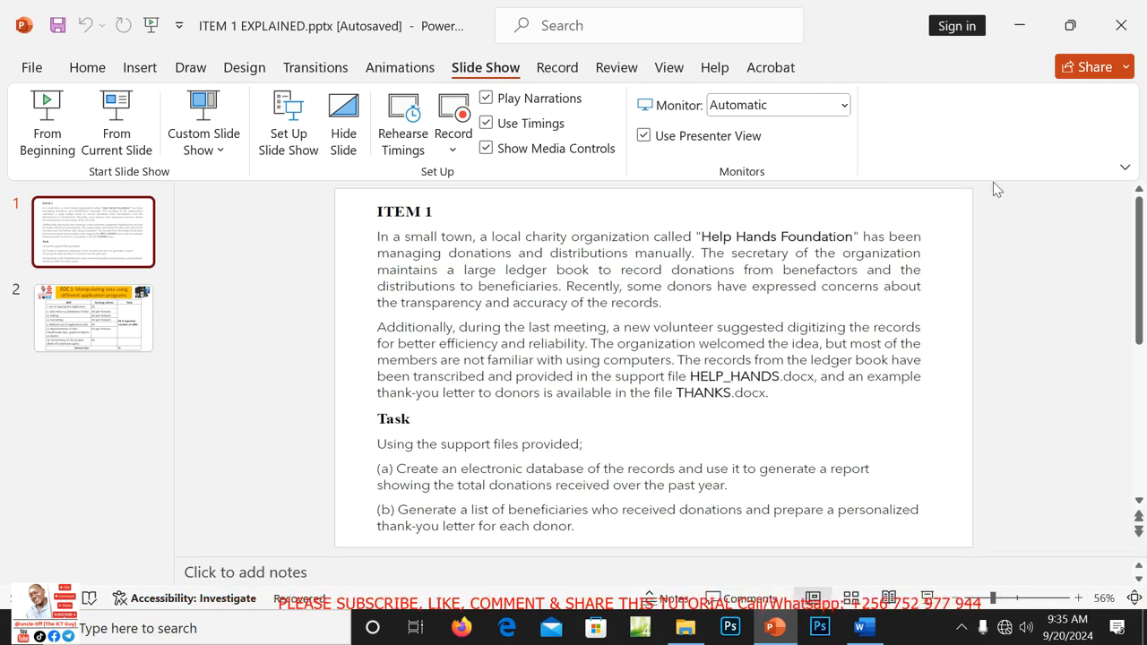
click(1020, 25)
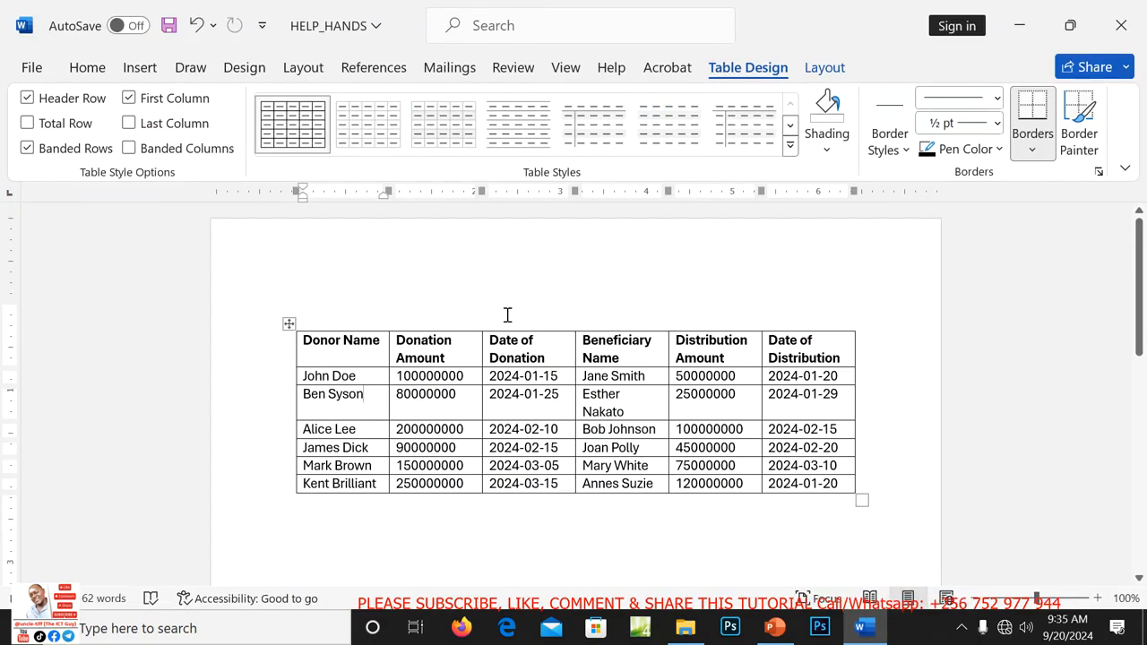
Type the title TABLE SHOWING TOTAL DONATIONS on the empty line above the table.
click(368, 315)
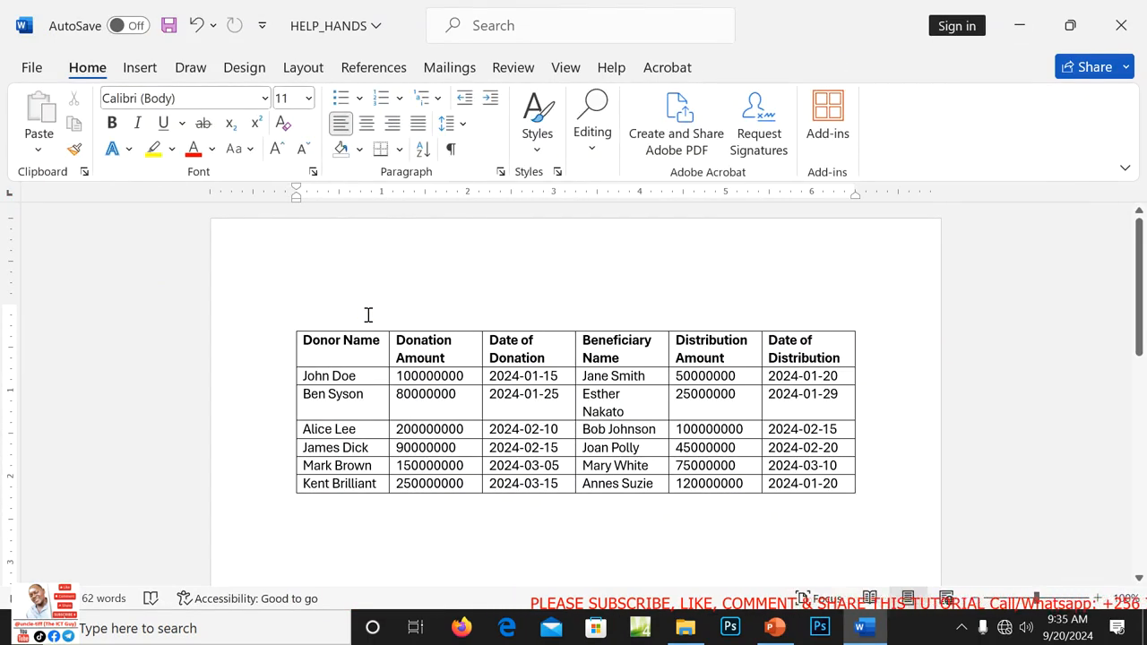
text(TAC)
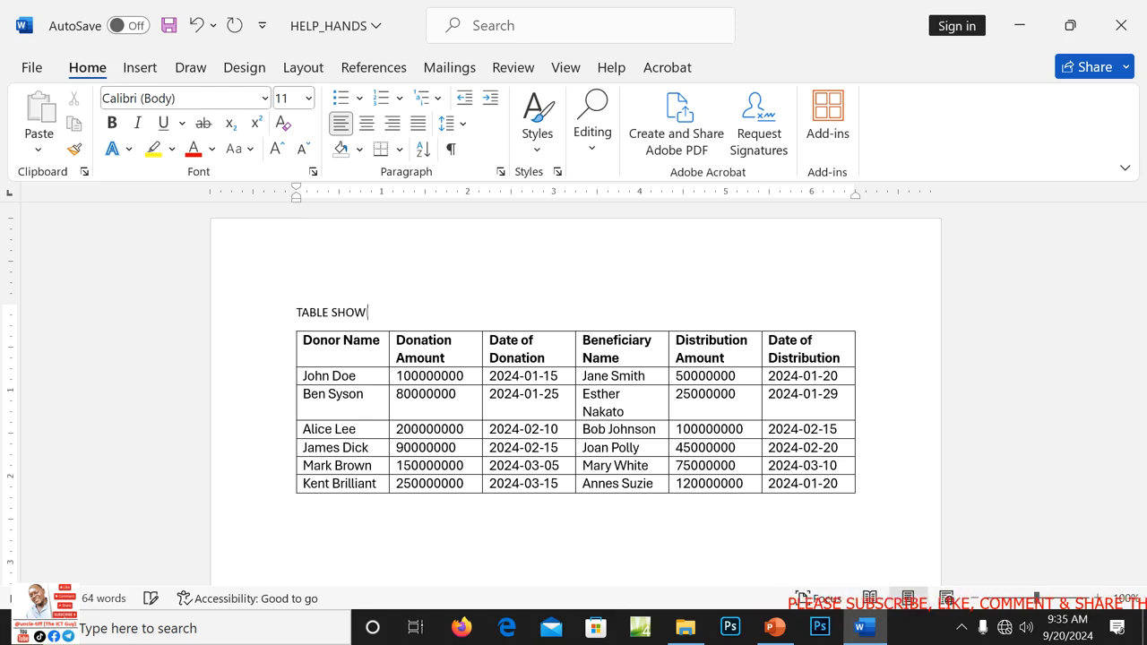
text(TOTAL D)
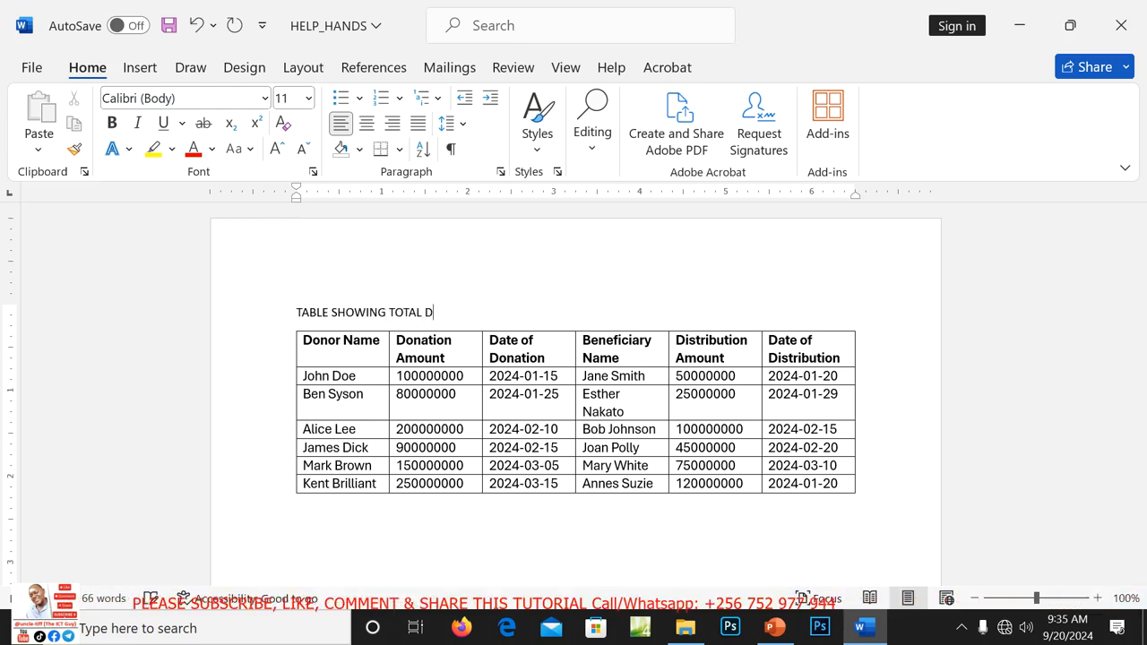
text(ONAT)
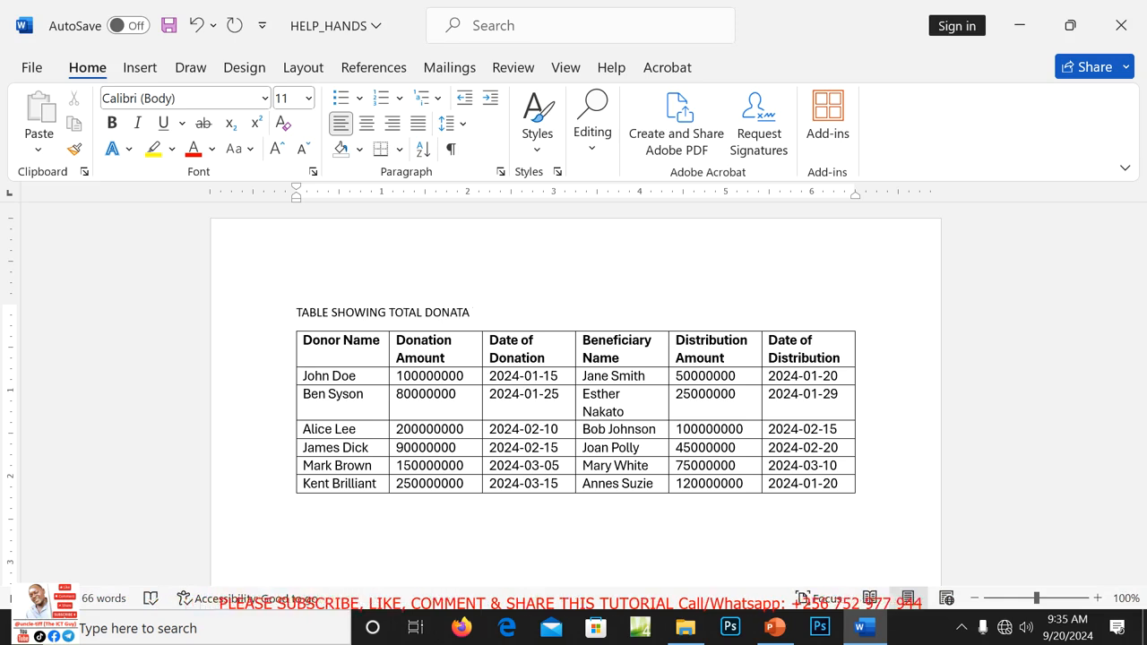
text(IONS)
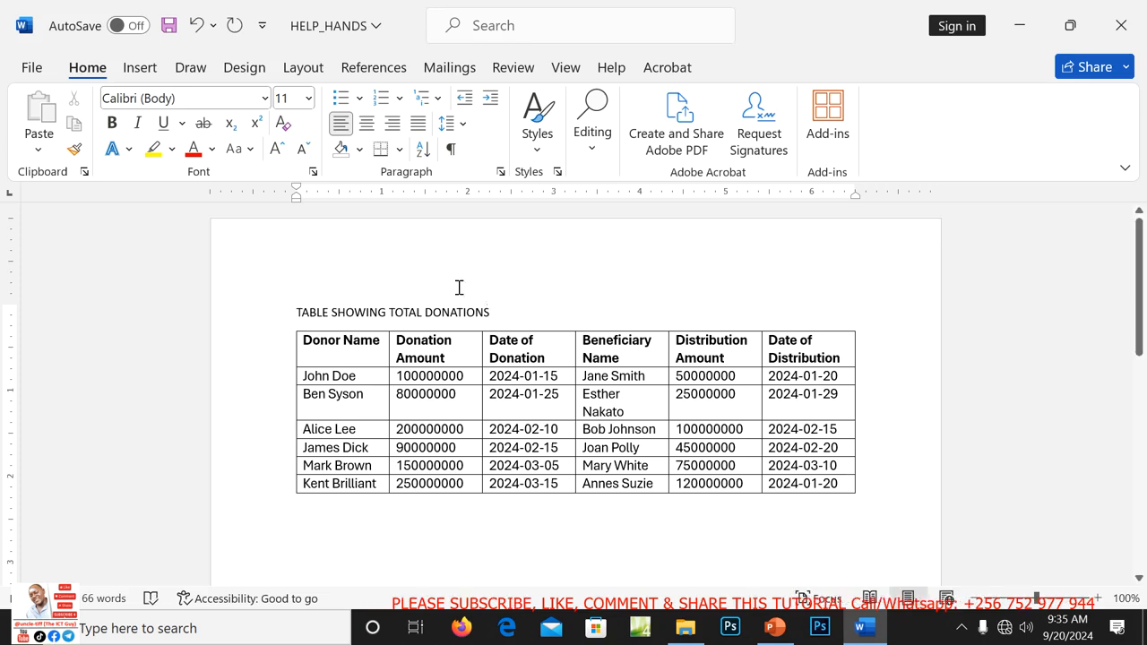
Format TABLE SHOWING TOTAL DONATIONS as bold, centred, underlined, green, 20-point text.
drag(490, 318, 296, 311)
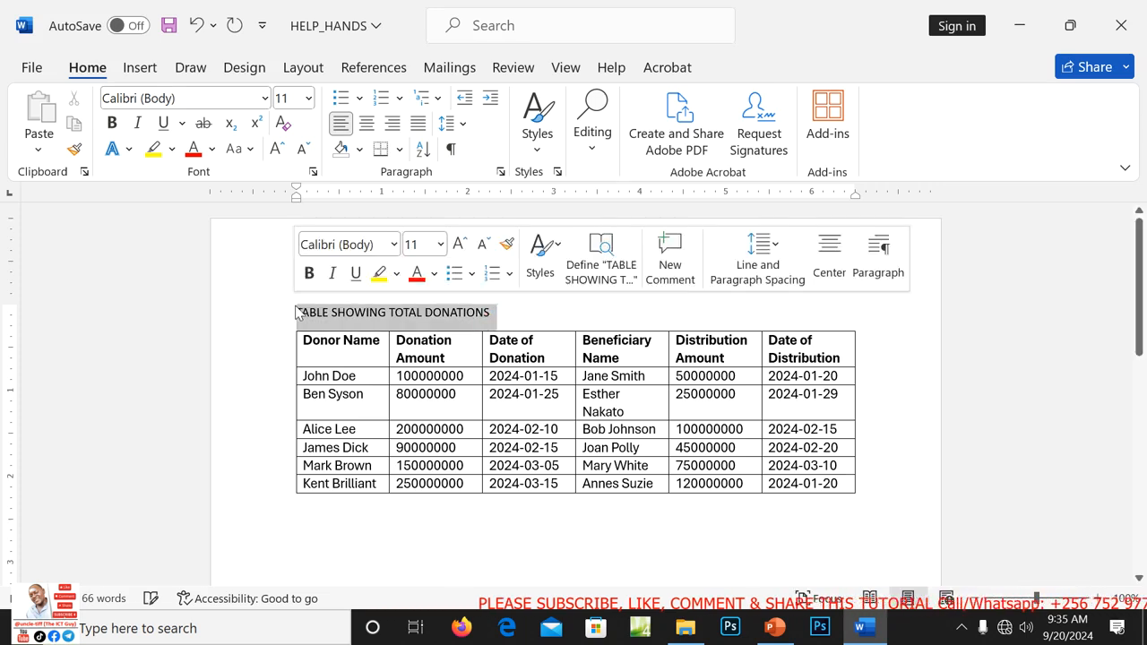
click(112, 124)
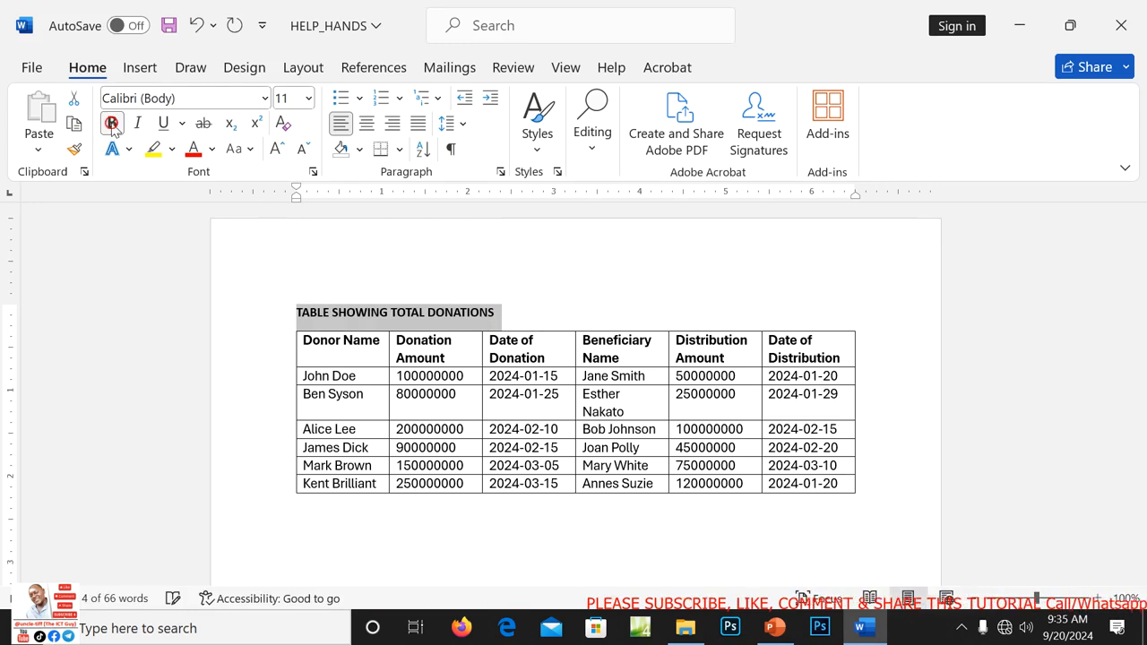
click(367, 126)
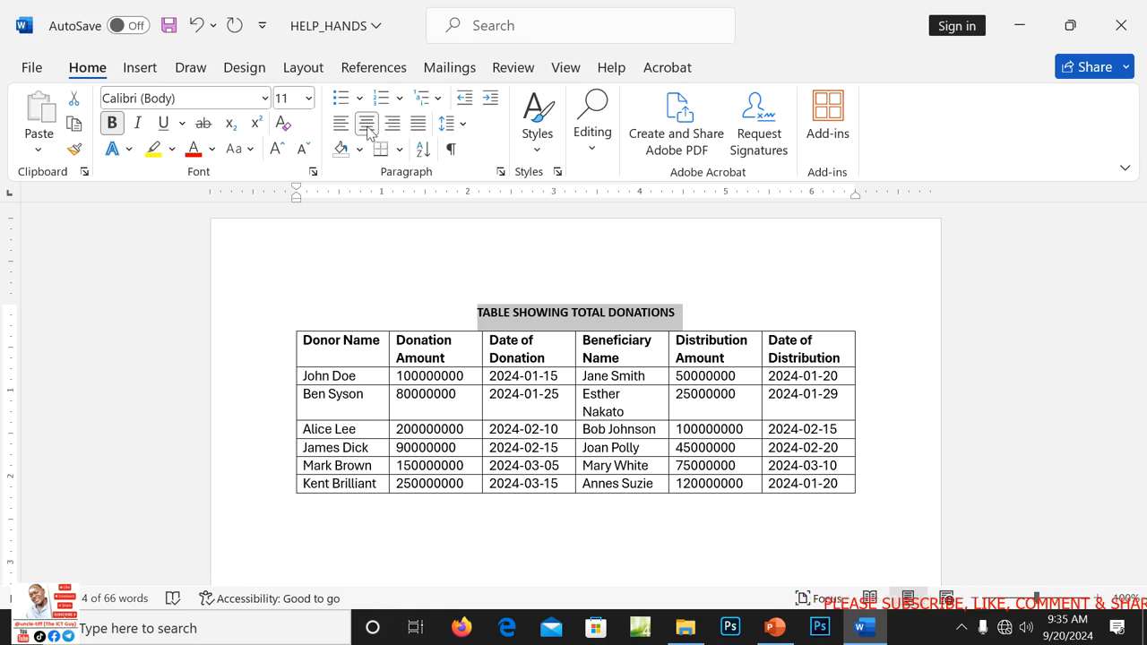
click(164, 125)
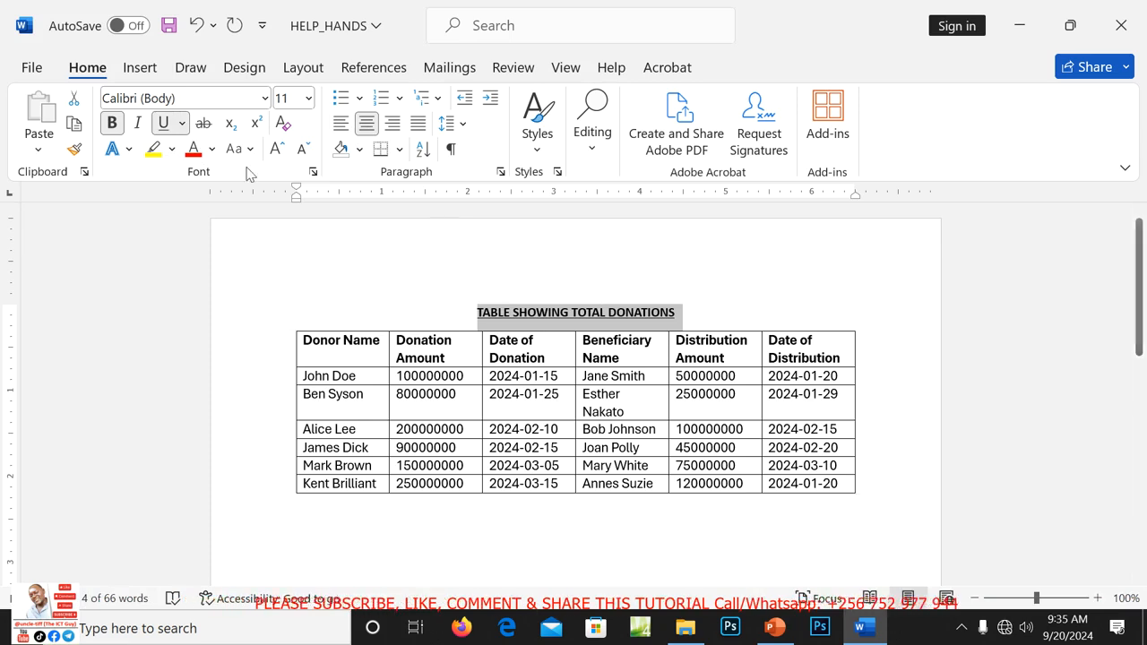
click(212, 149)
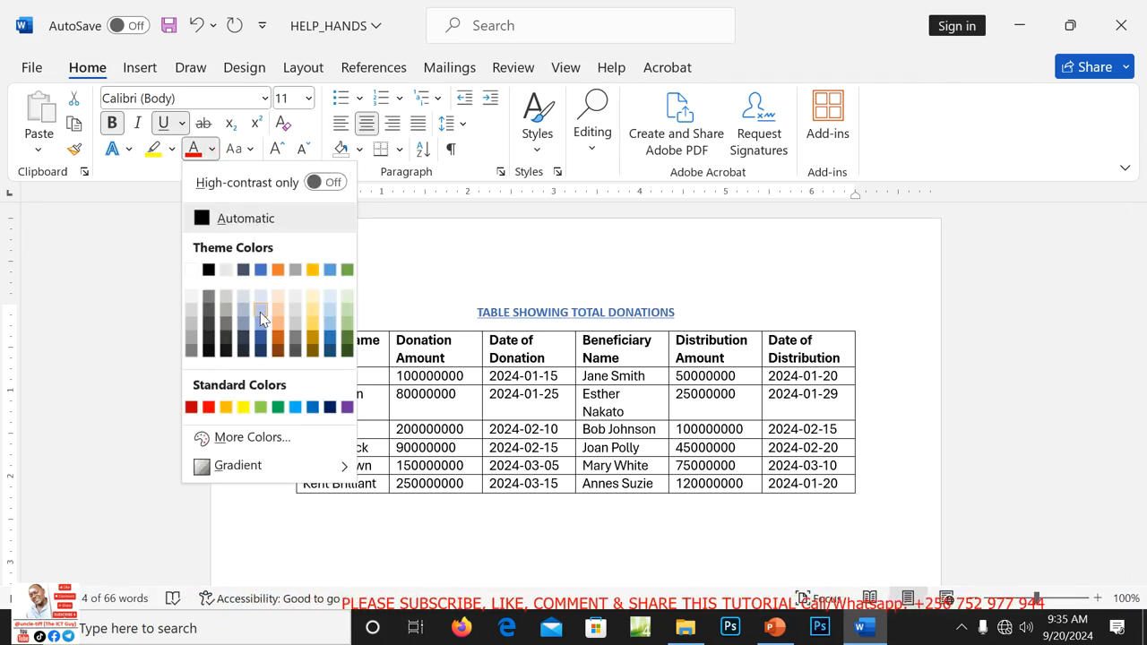
click(279, 411)
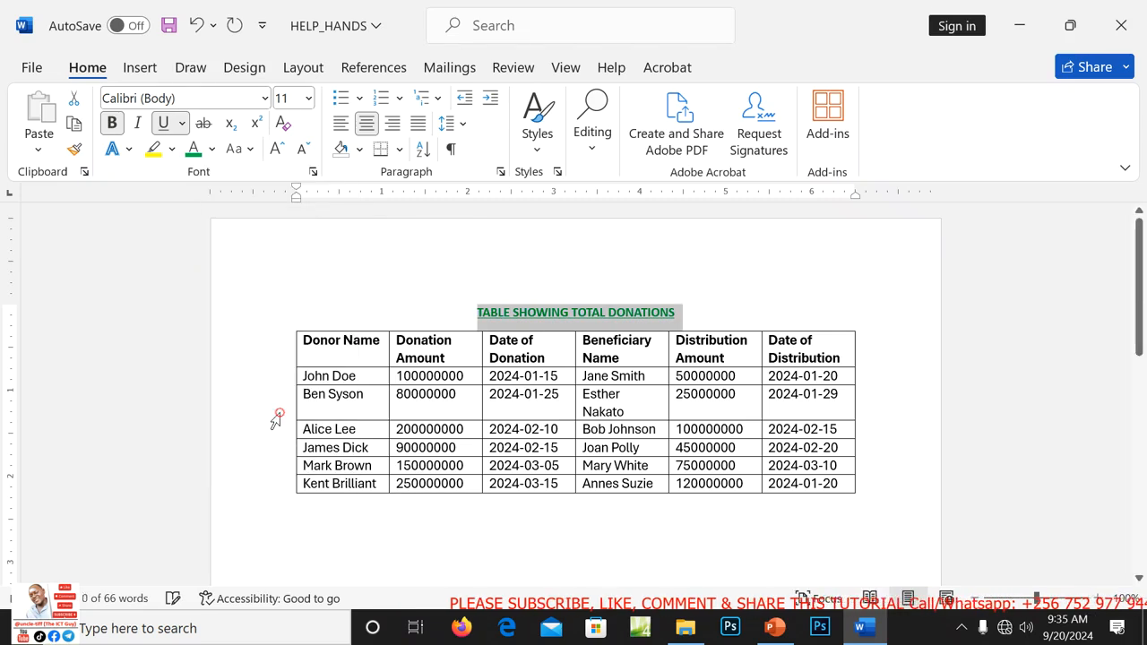
click(308, 100)
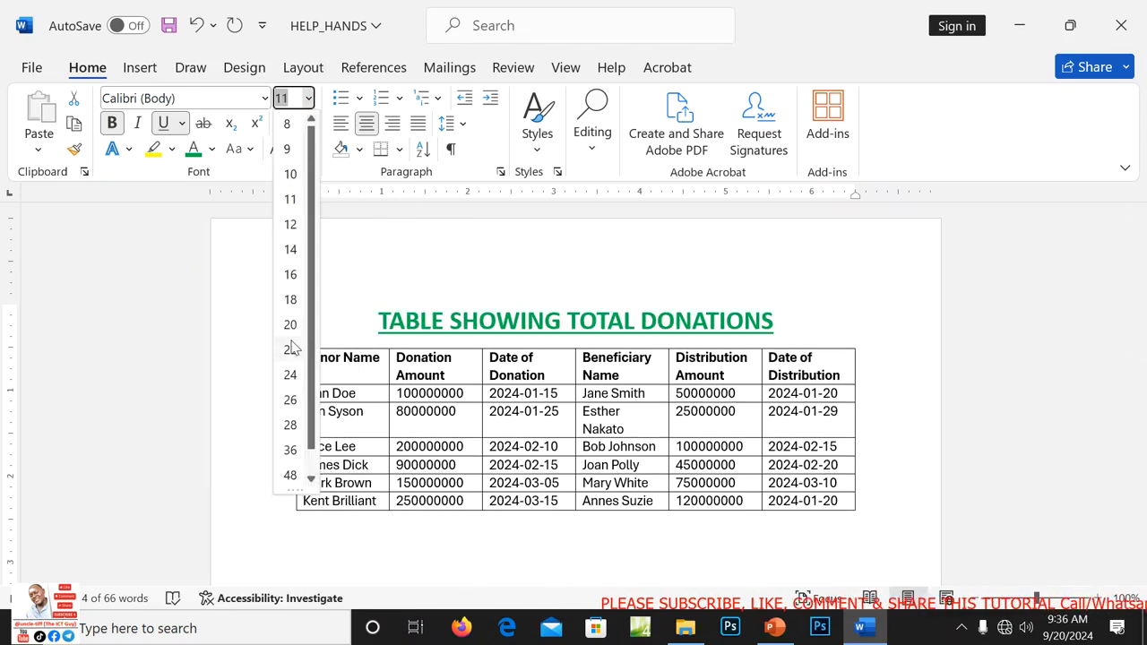
click(290, 325)
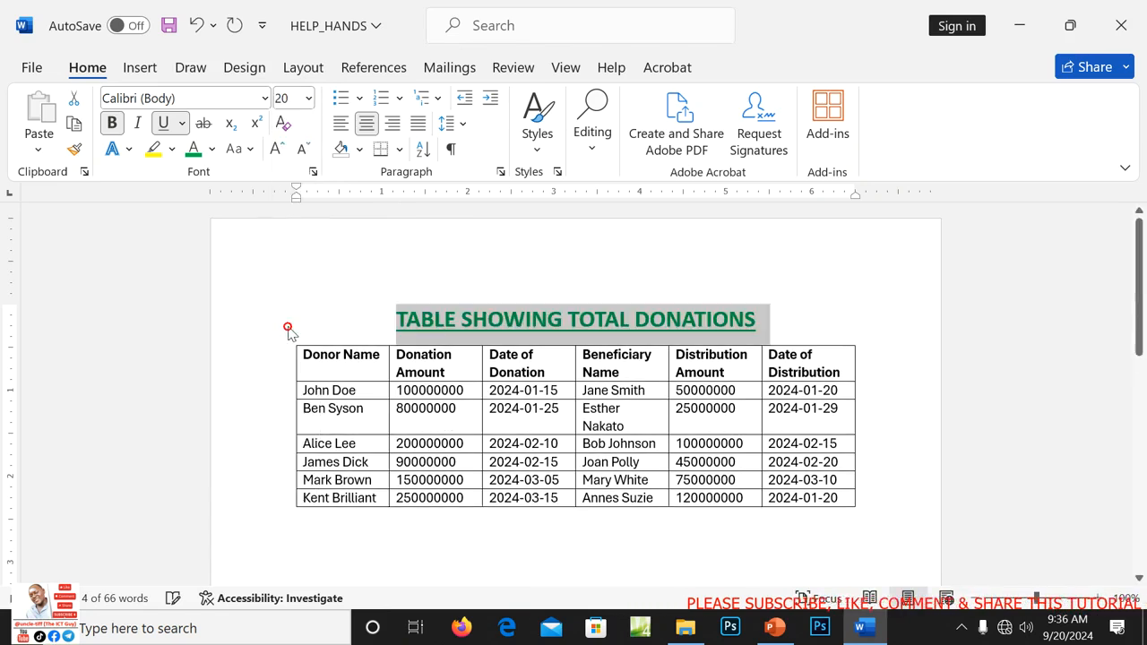
click(883, 448)
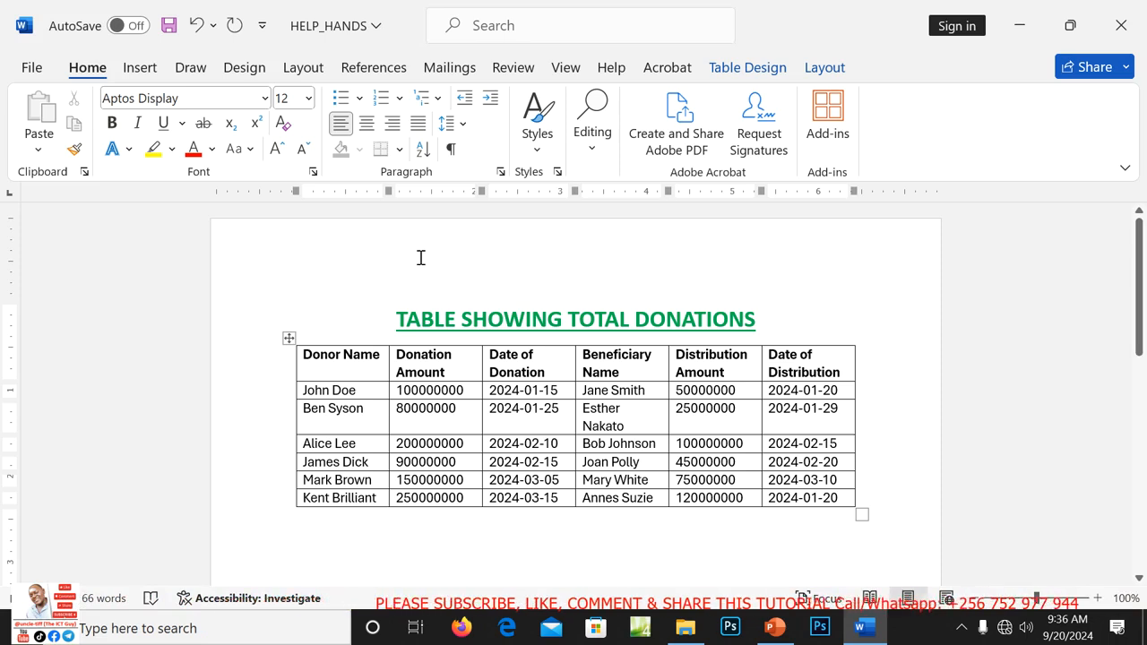
Insert a Blank footer and type PERSONAL NUMBER with the candidate's number into it.
click(143, 72)
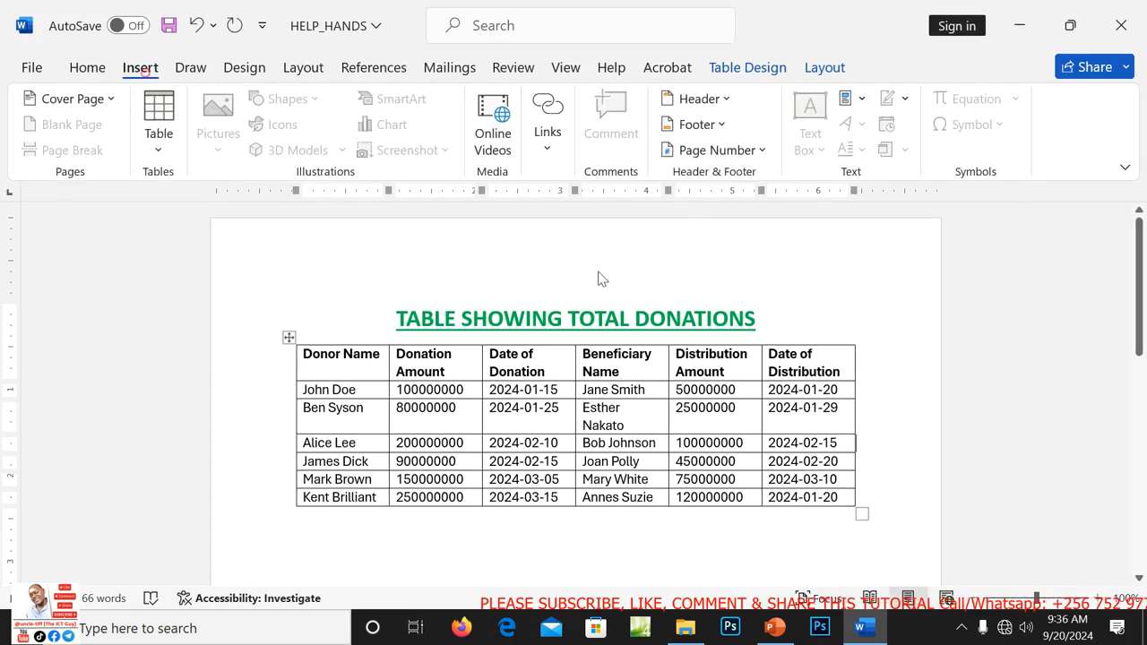
click(724, 126)
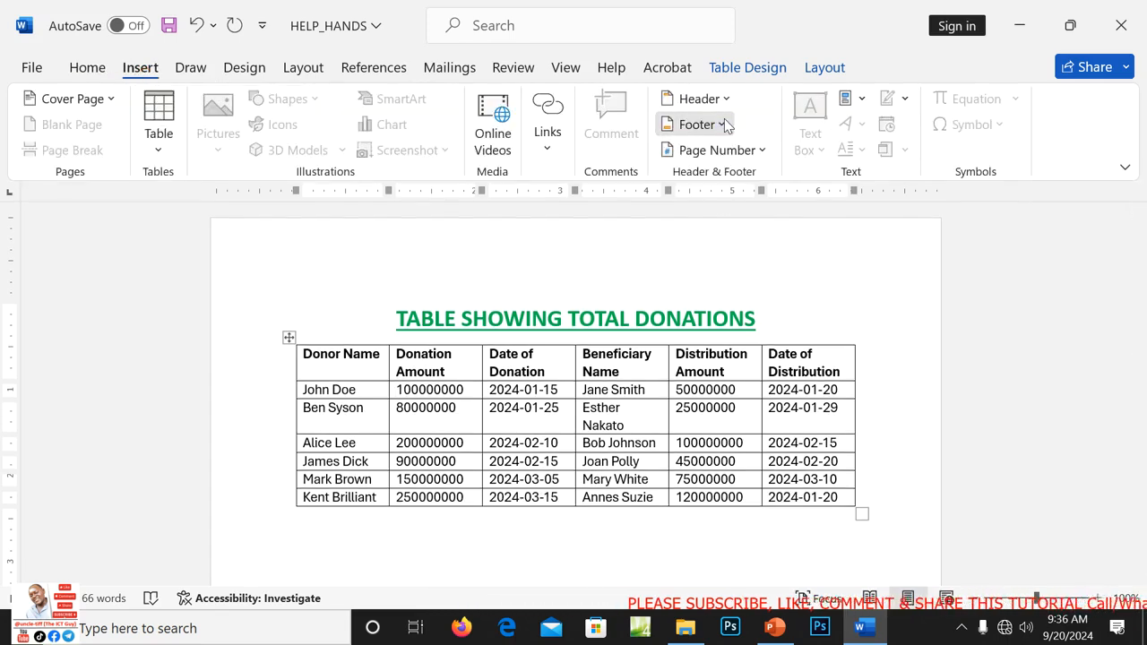
click(769, 242)
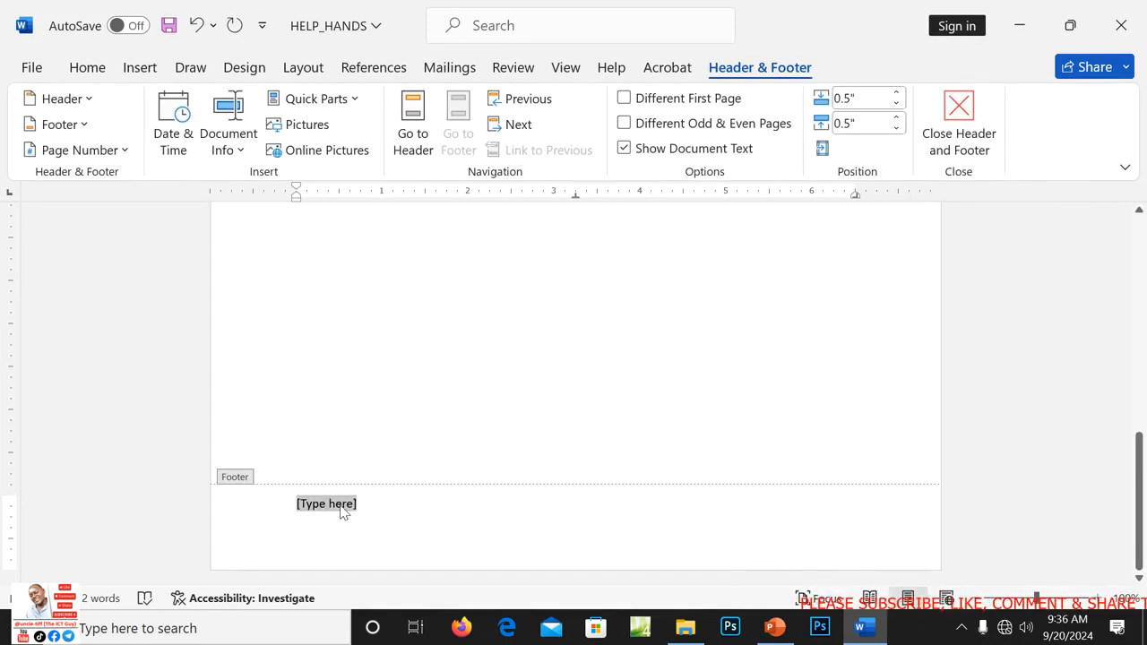
text(01)
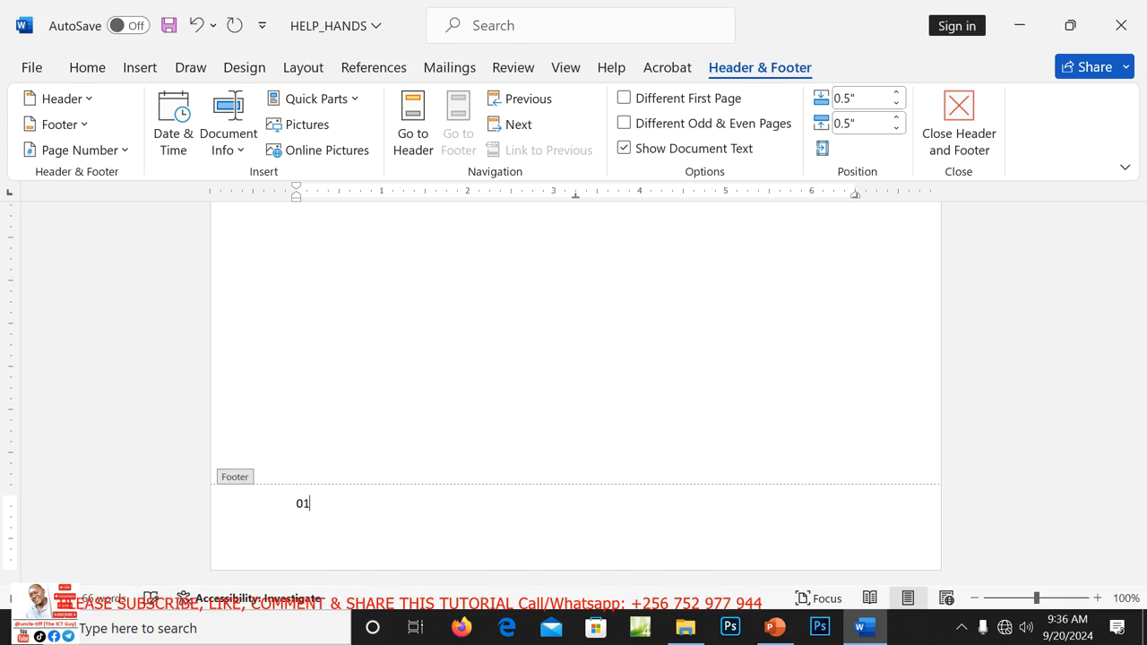
key(BackSpace)
key(BackSpace)
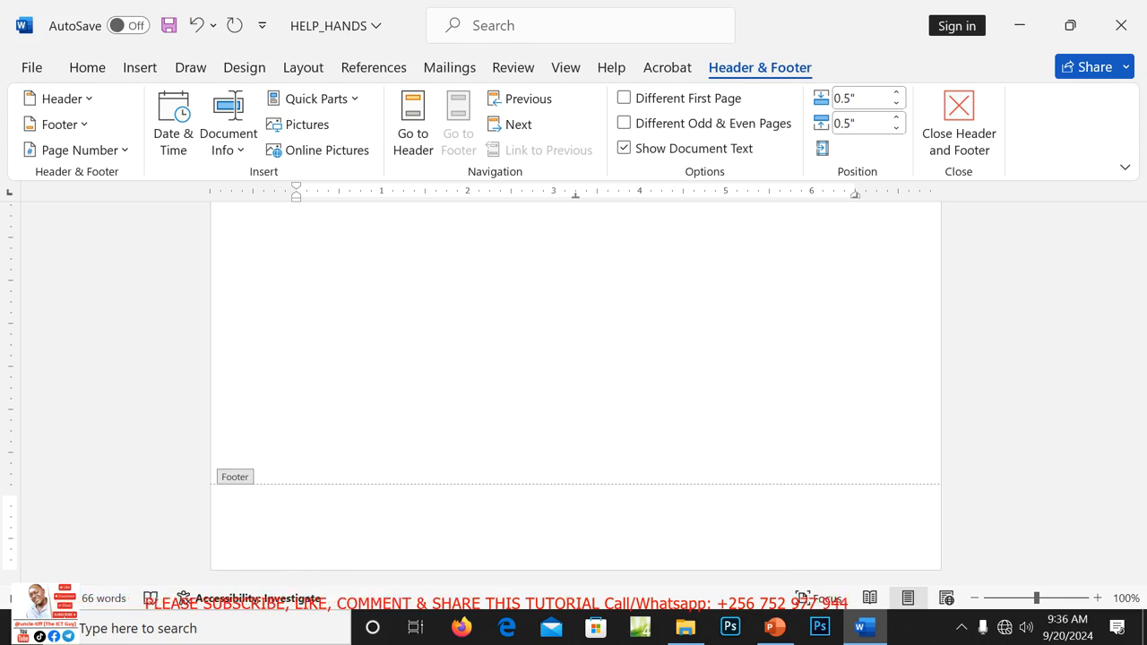
text(PERSONAL NUMBER 012)
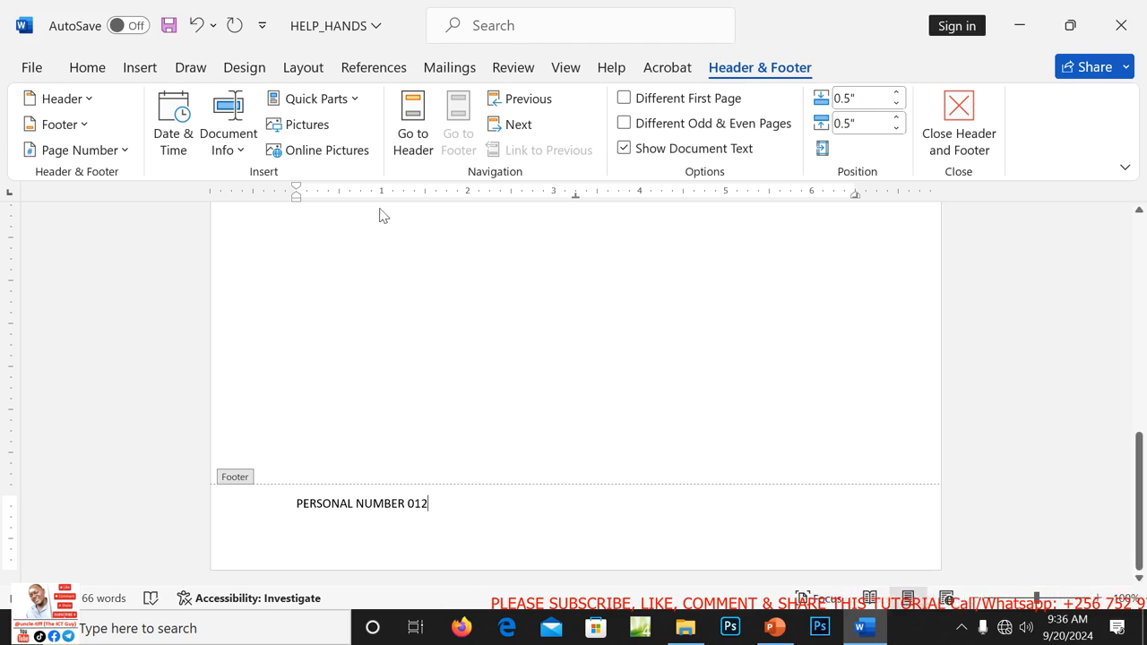
Type the candidate's name into the page header, then resume editing the document body.
click(417, 133)
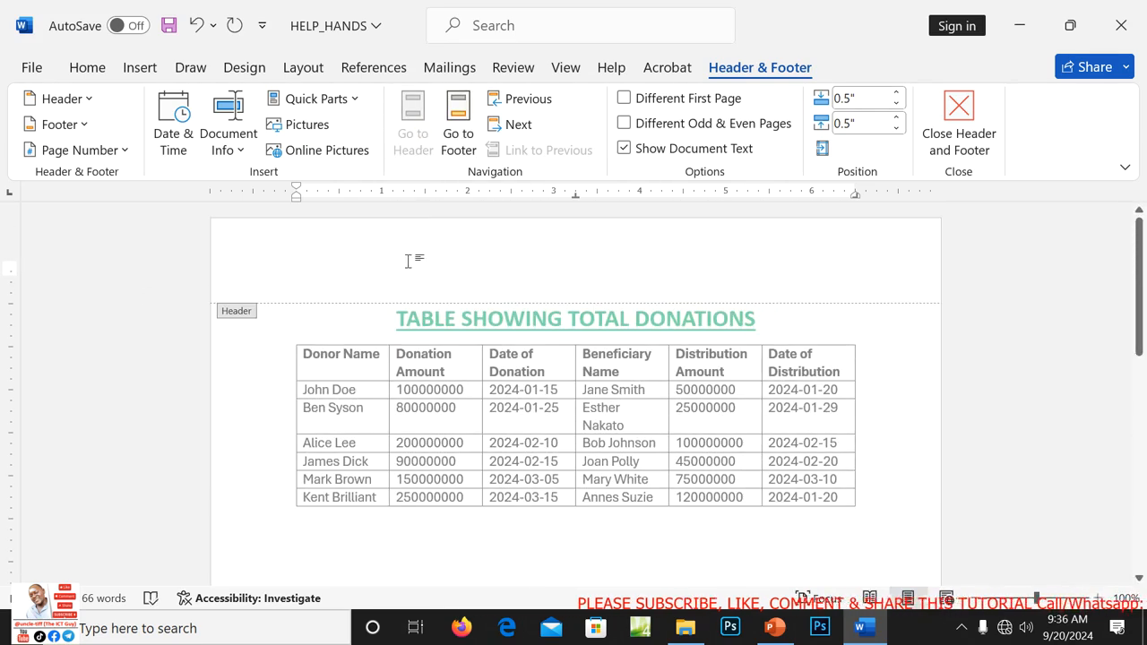
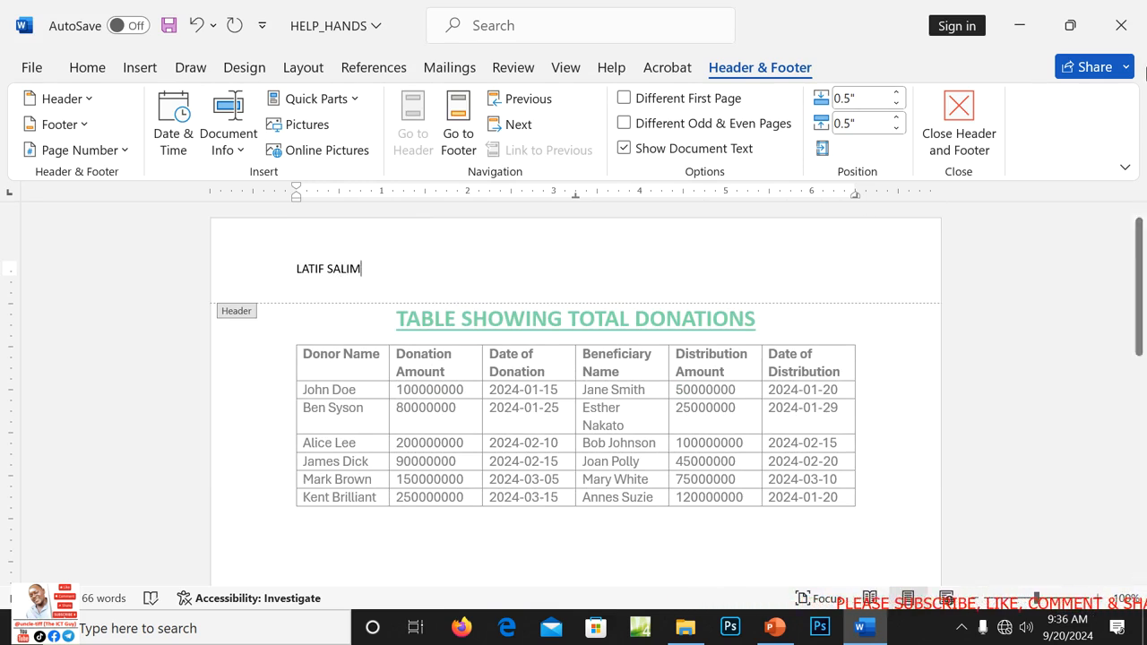
double_click(723, 440)
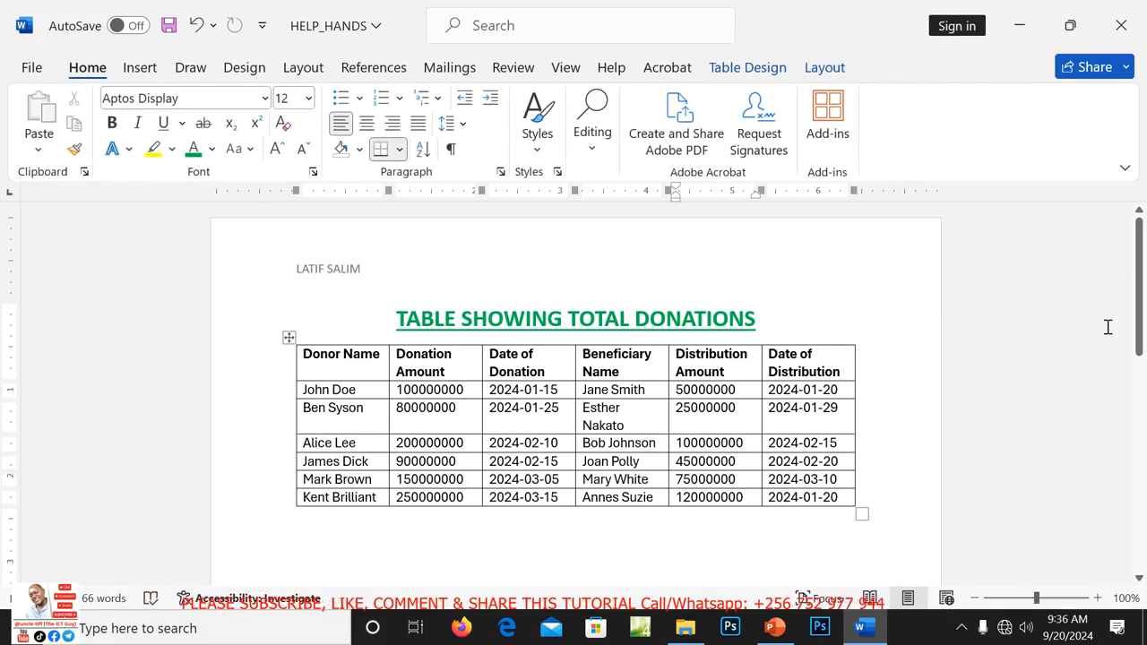
mouse_move(1138, 326)
mouse_down()
mouse_move(1140, 517)
mouse_move(1142, 313)
mouse_up()
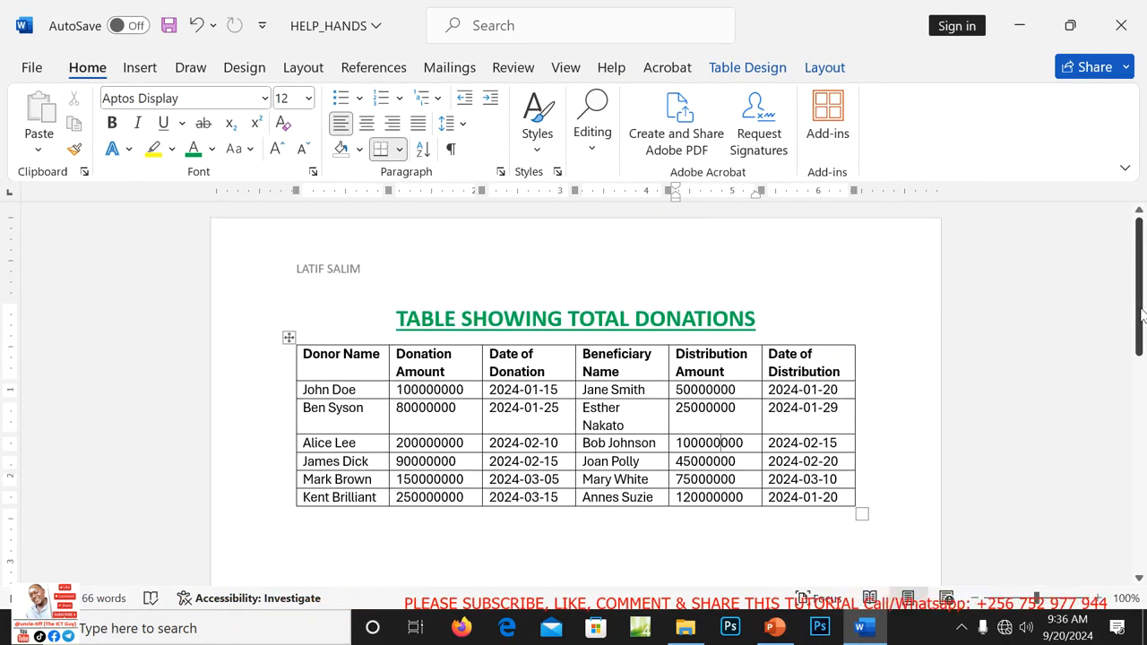
Save the document as HELP HANDS DONATIONS in the ITEM 1 folder of the candidate's desktop folder.
click(31, 70)
click(72, 363)
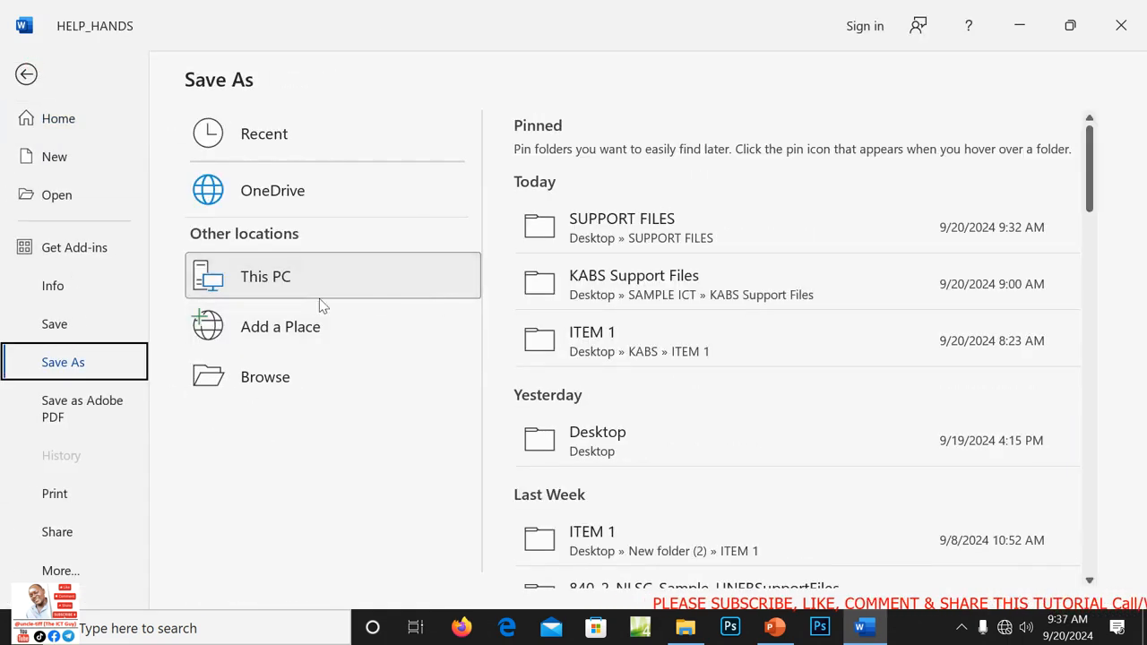
click(262, 378)
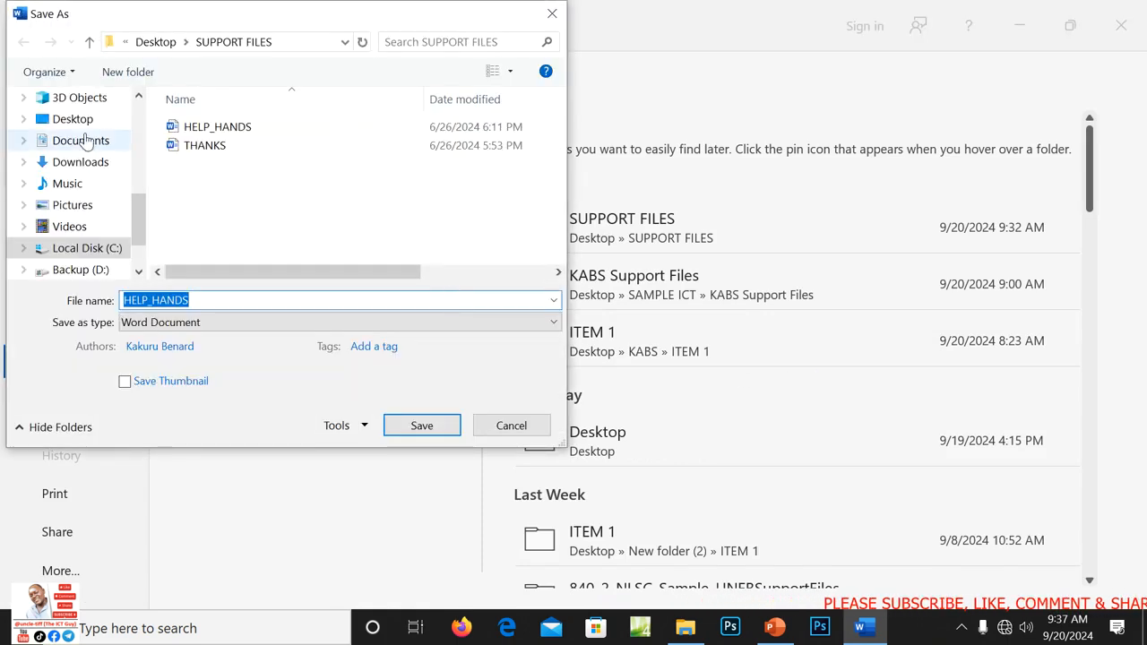
click(72, 119)
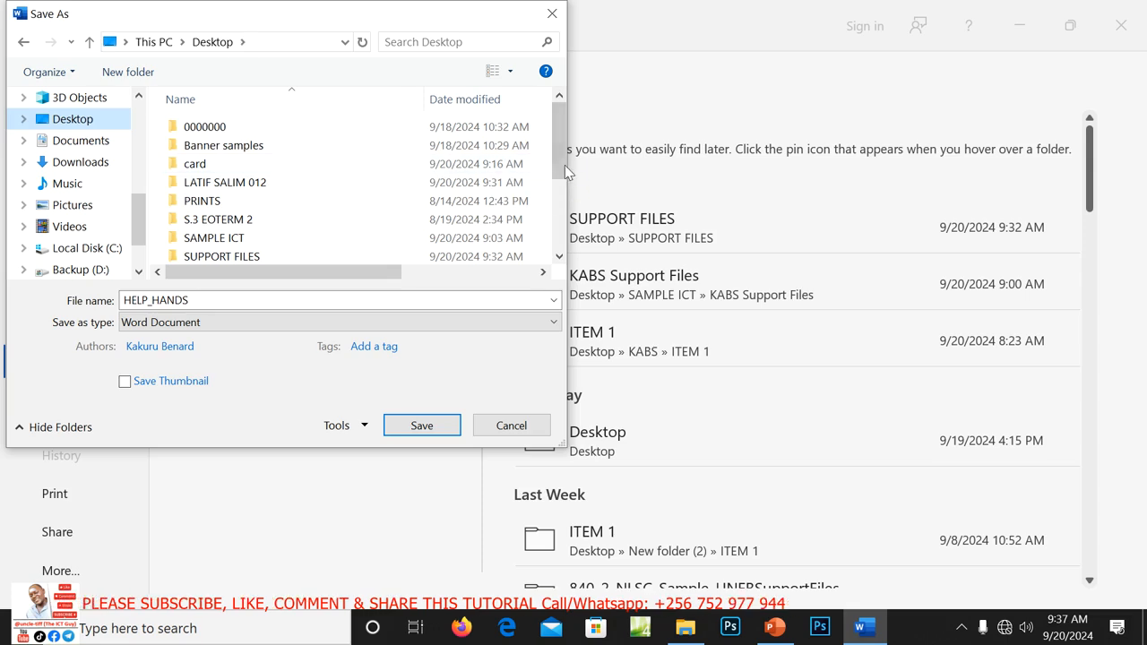
drag(565, 172, 565, 185)
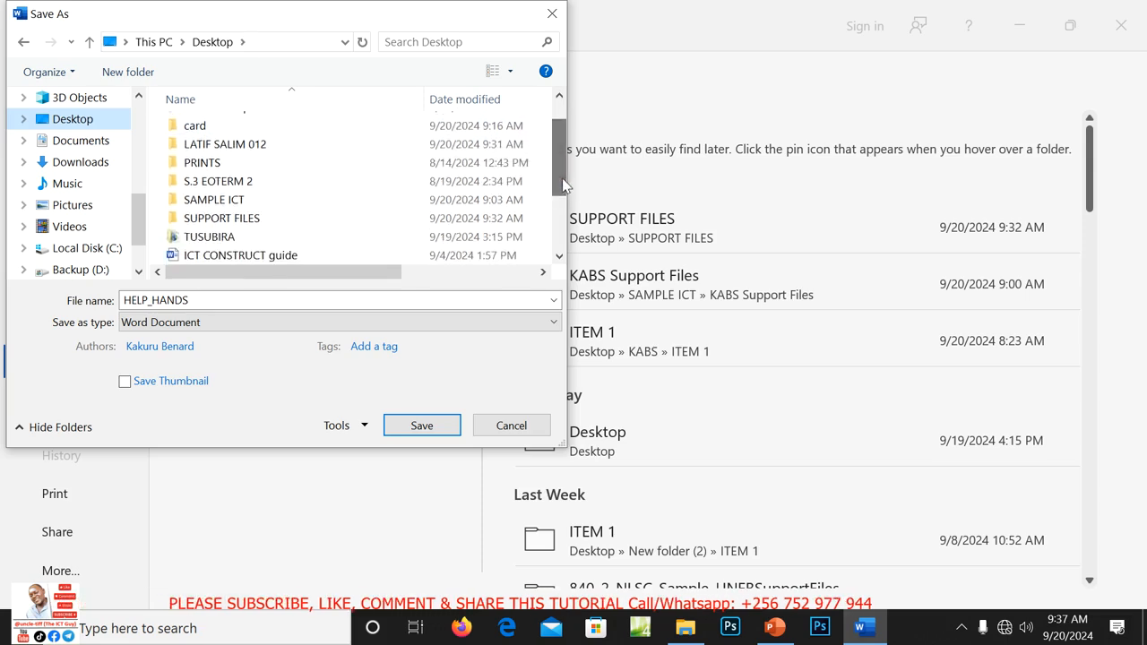
double_click(241, 145)
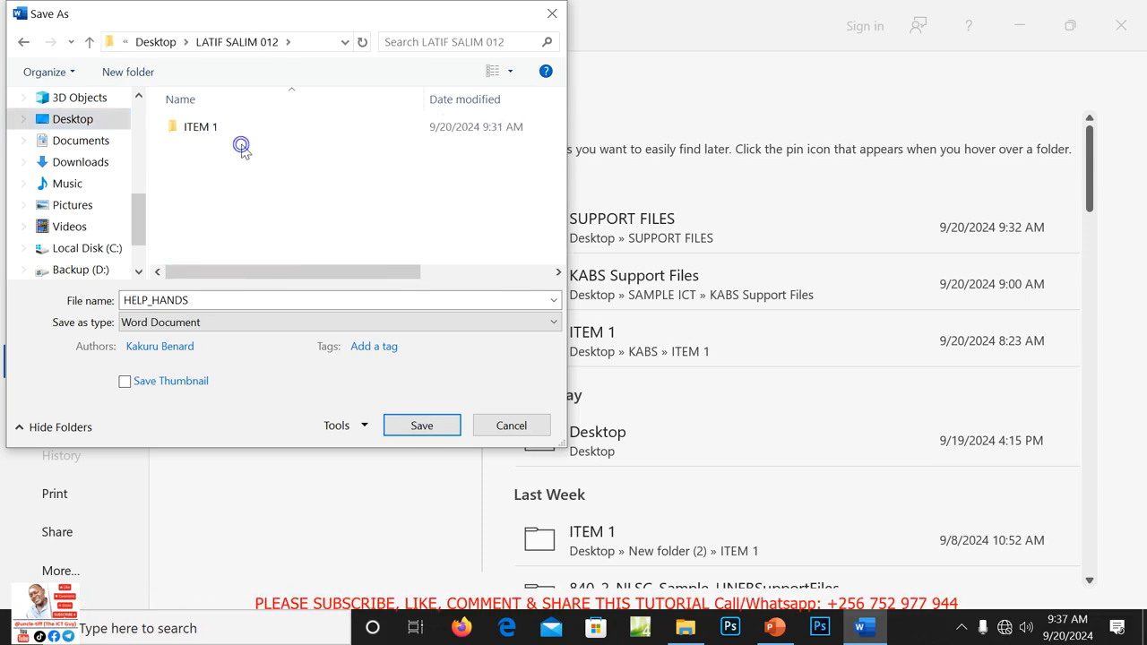
click(199, 129)
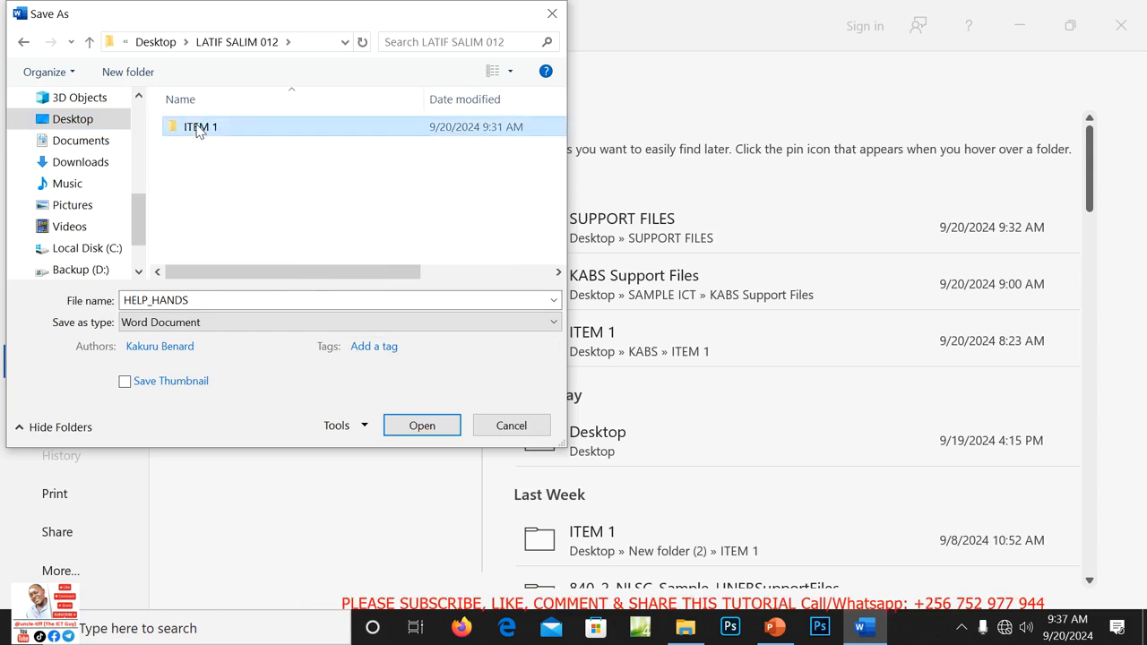
double_click(199, 129)
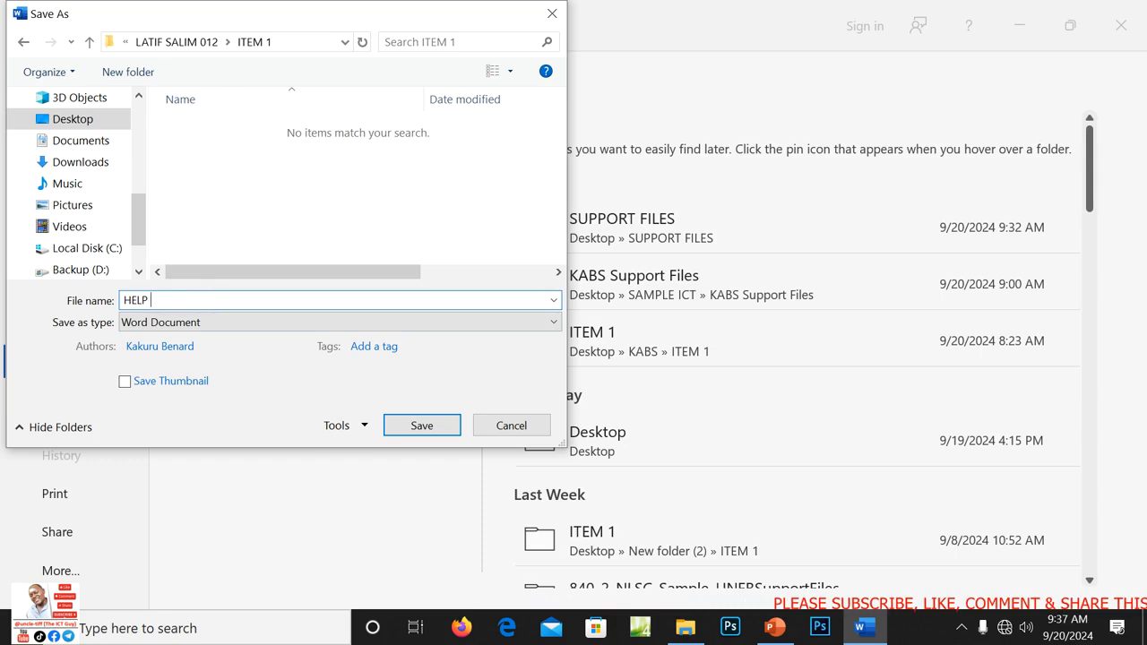
key(BackSpace)
key(BackSpace)
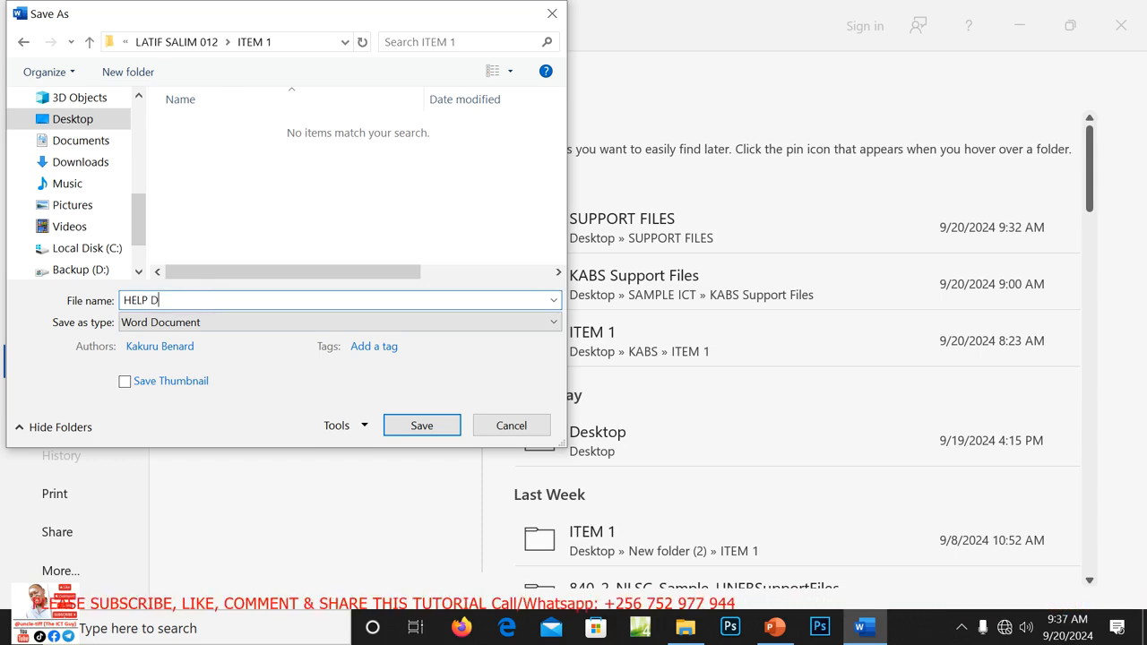
text(HANDS)
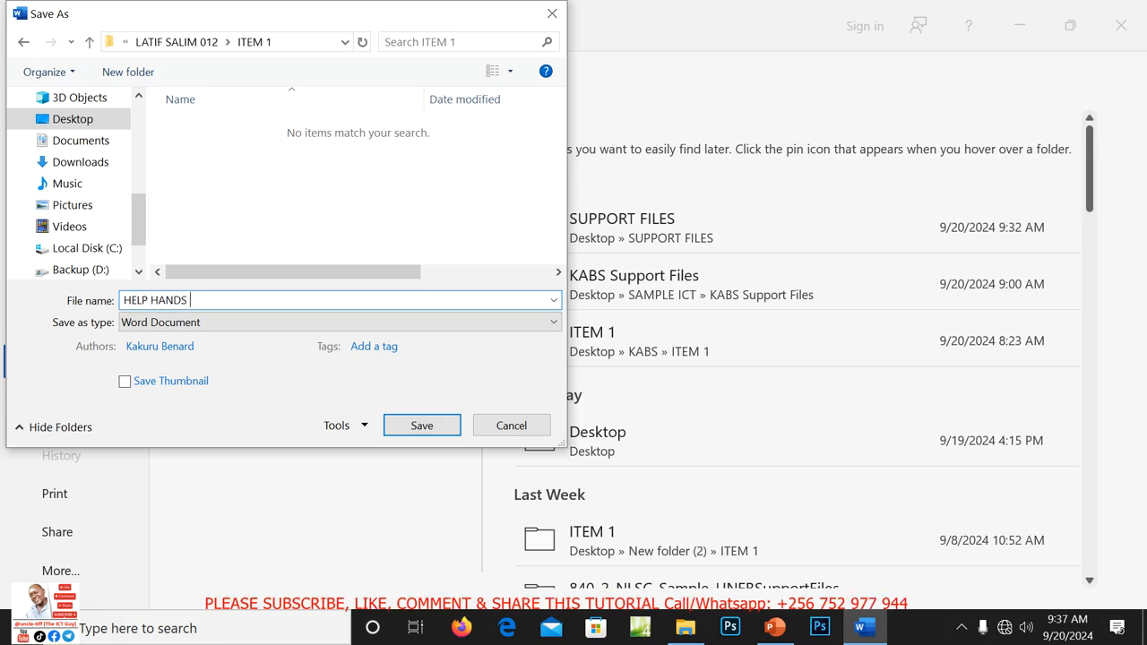
text( DONATIONS)
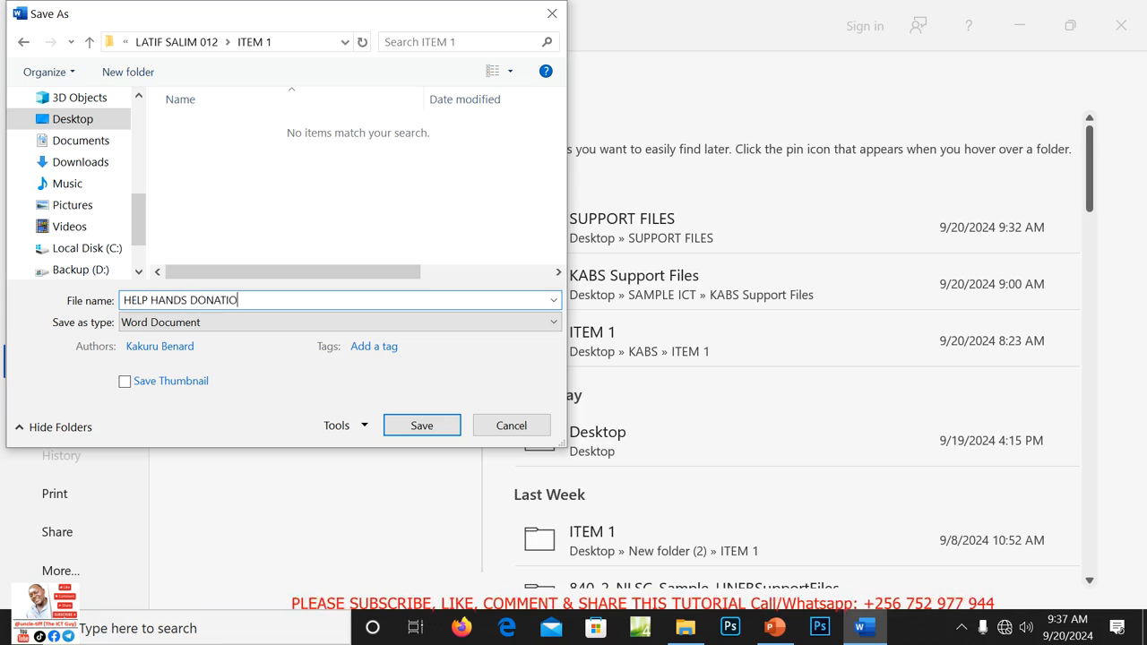
click(423, 425)
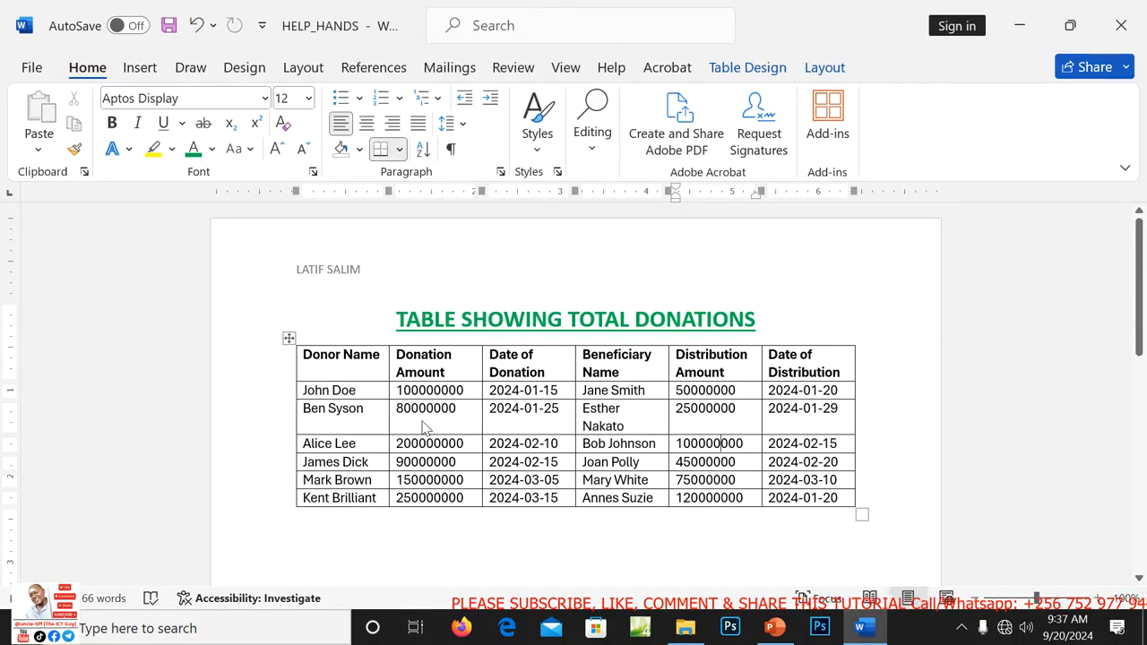
Close Word and open the ITEM 1 folder inside the candidate's desktop folder in File Explorer.
click(1131, 27)
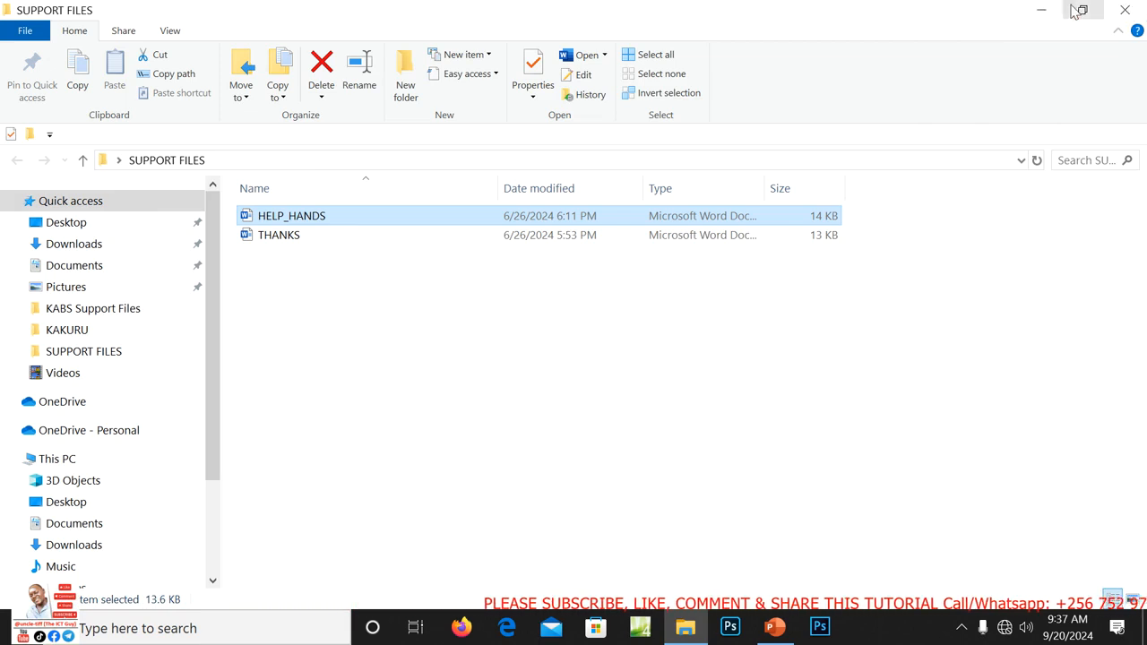
click(1042, 10)
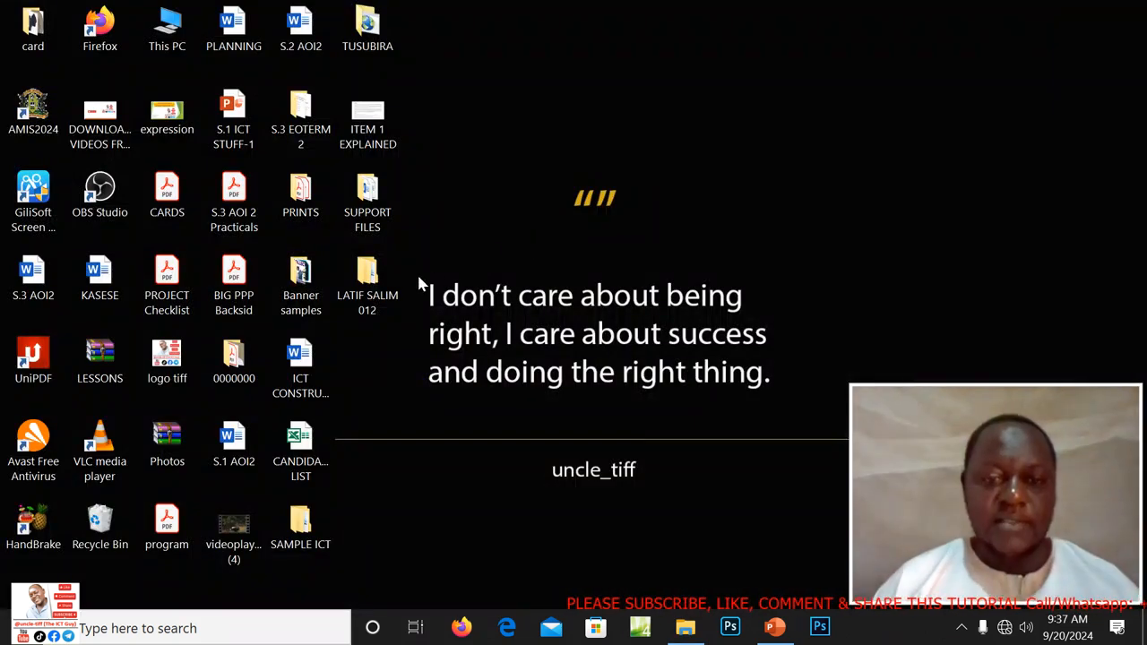
double_click(369, 287)
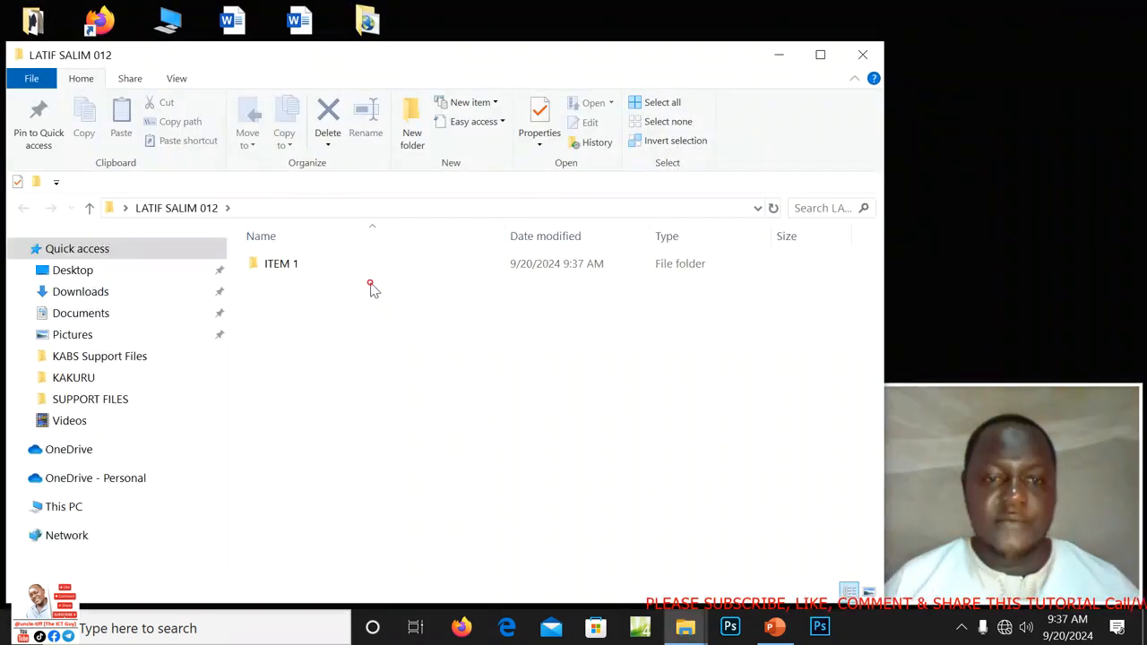
click(274, 275)
double_click(273, 269)
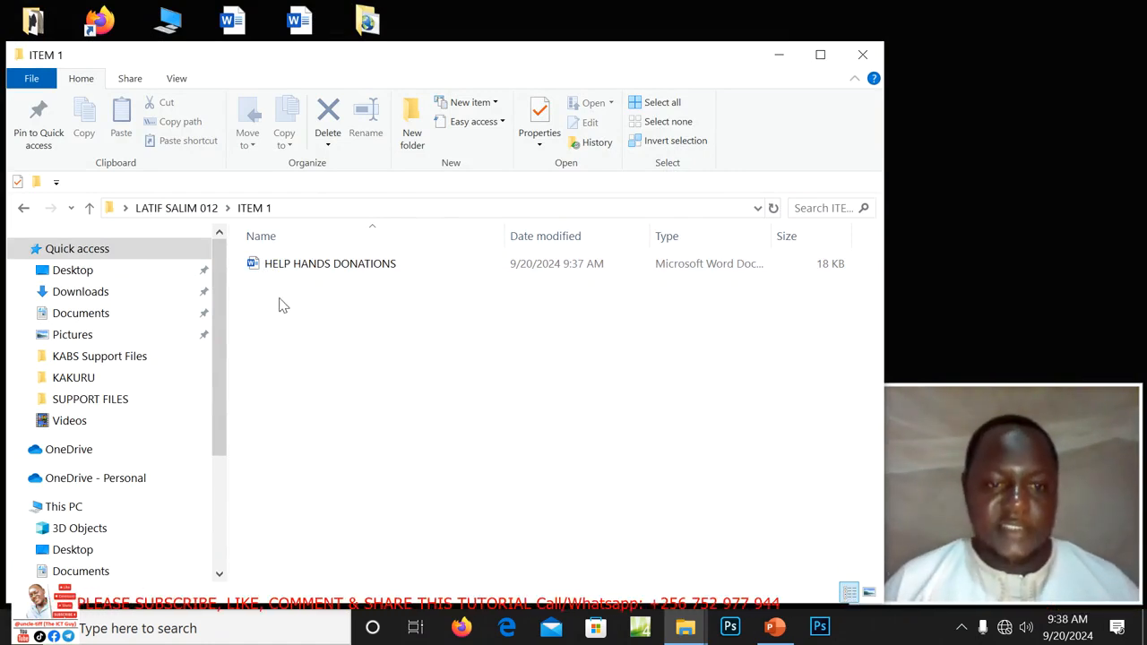
Create a blank Excel worksheet in ITEM 1, keeping the default name New Microsoft Excel Worksheet.
right_click(280, 305)
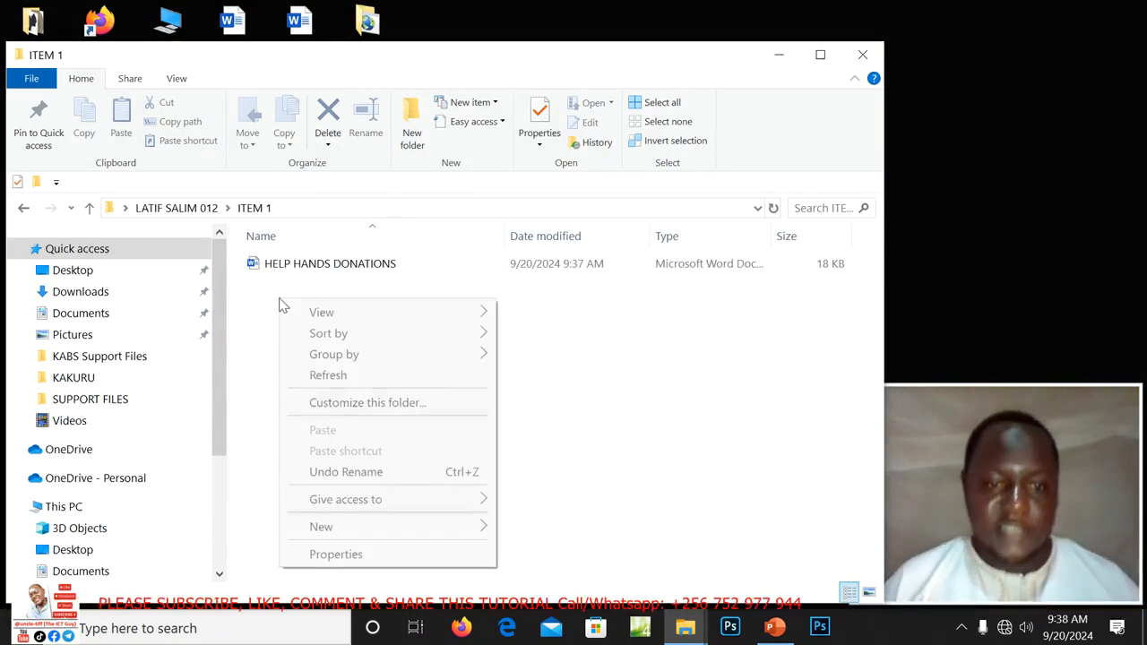
click(336, 536)
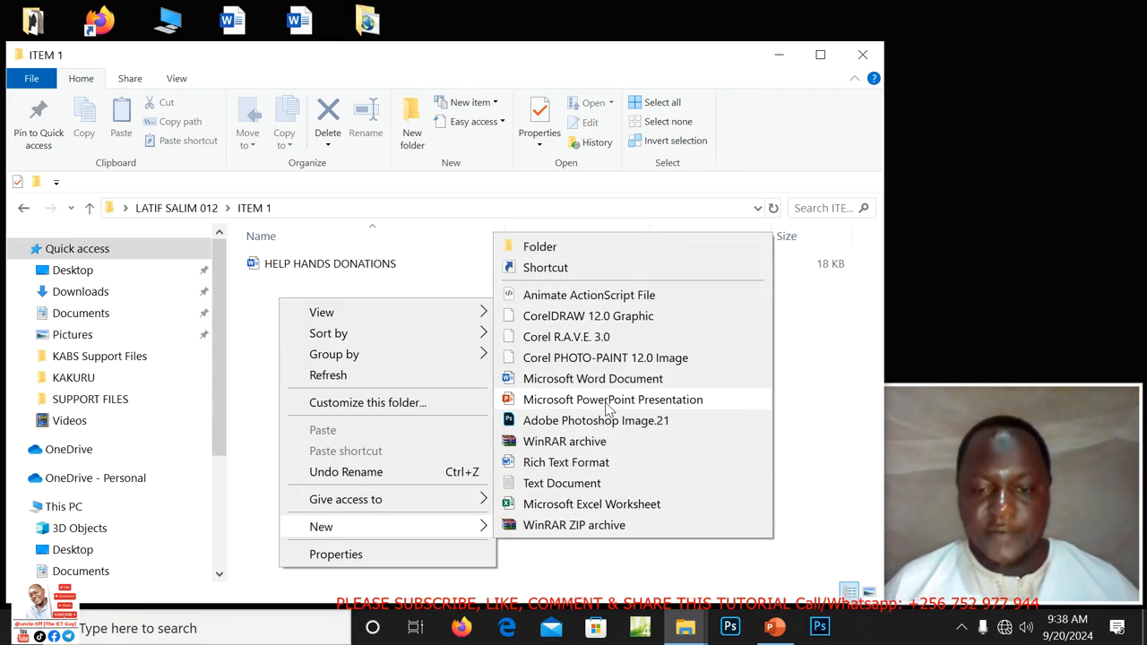
click(587, 509)
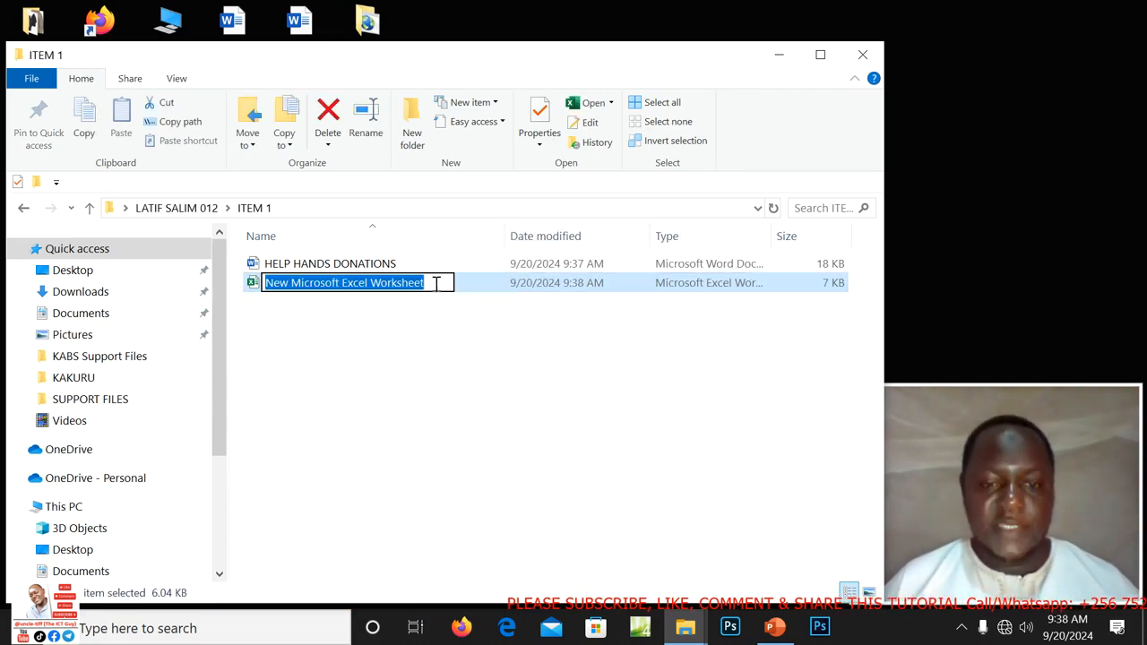
click(425, 358)
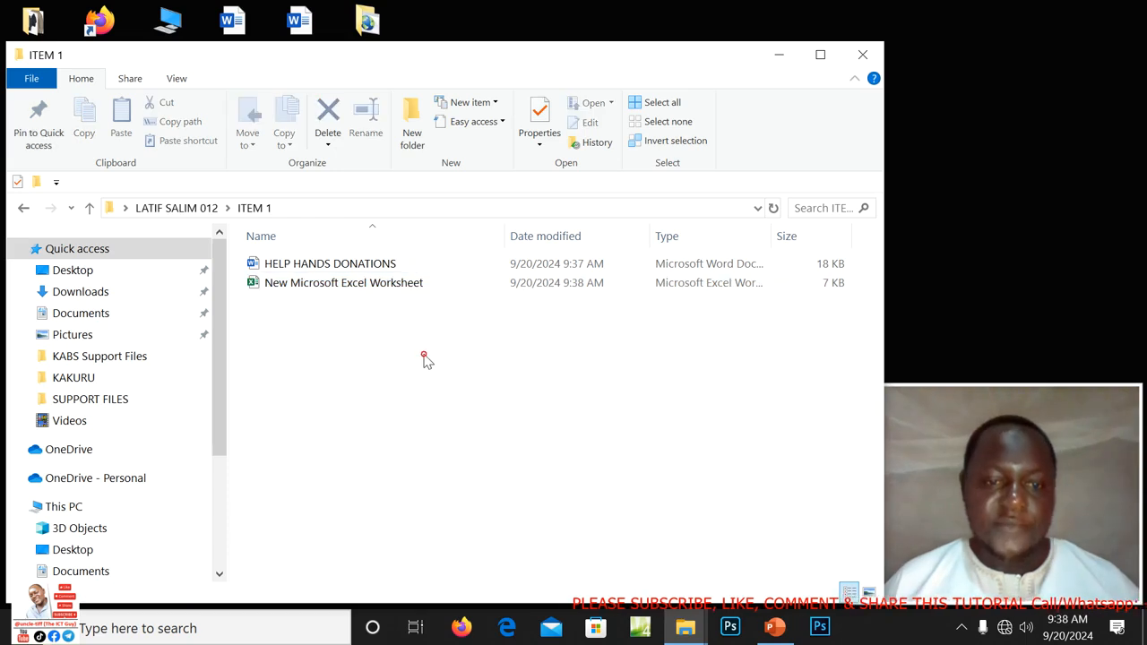
click(337, 289)
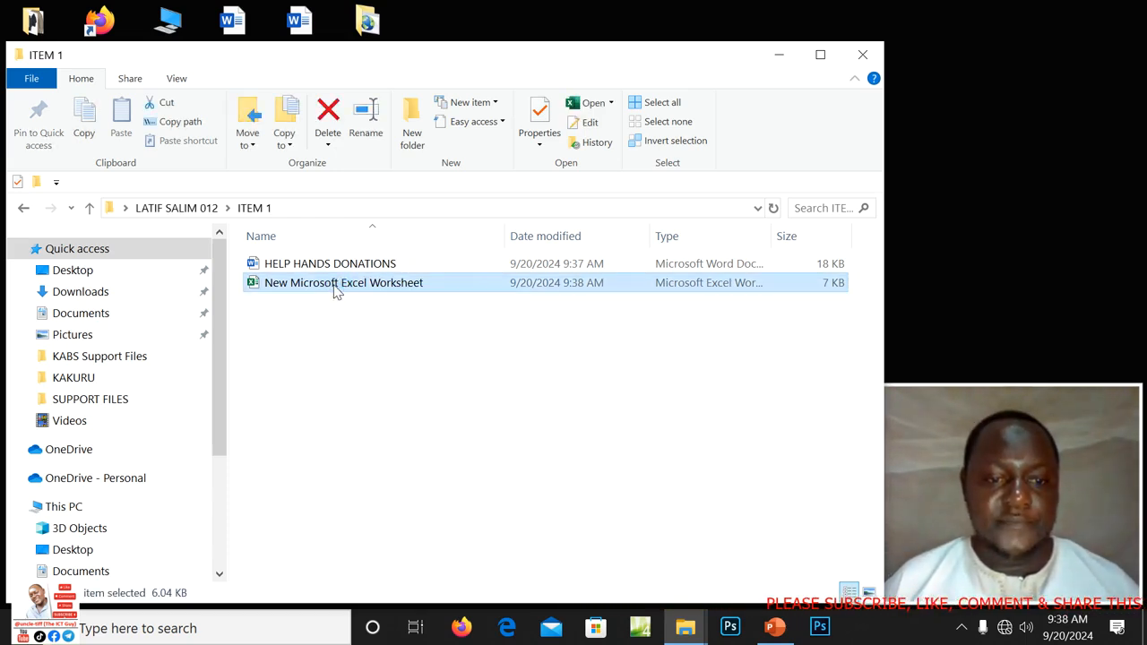
Open New Microsoft Excel Worksheet, minimize Excel, and reopen HELP HANDS DONATIONS in Word.
double_click(337, 289)
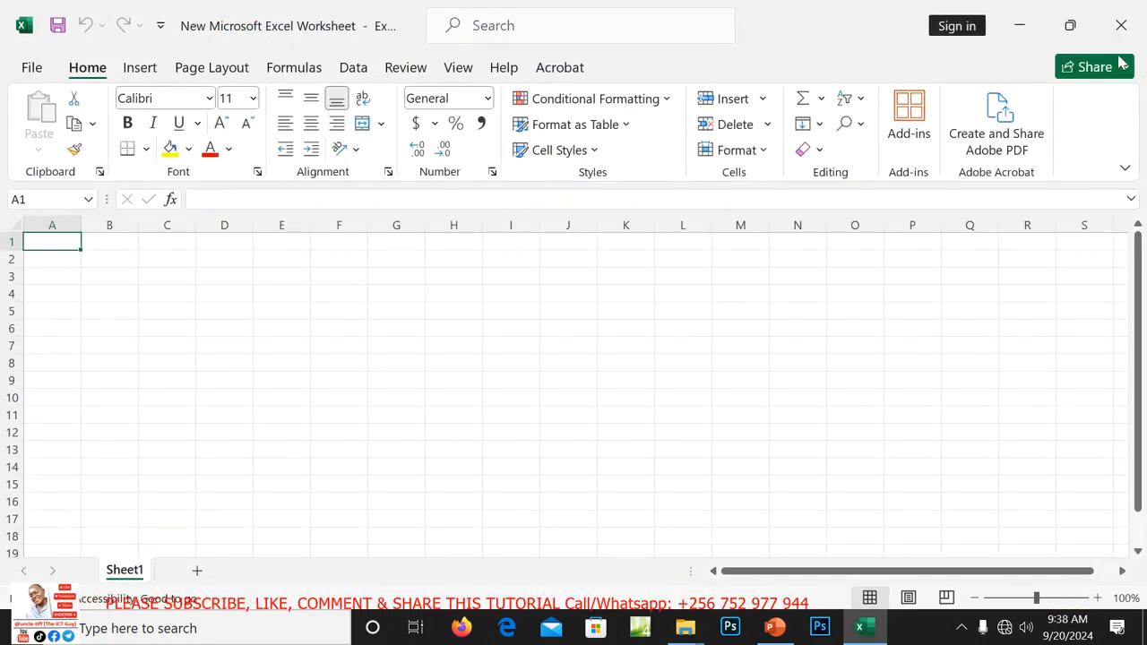
click(1020, 27)
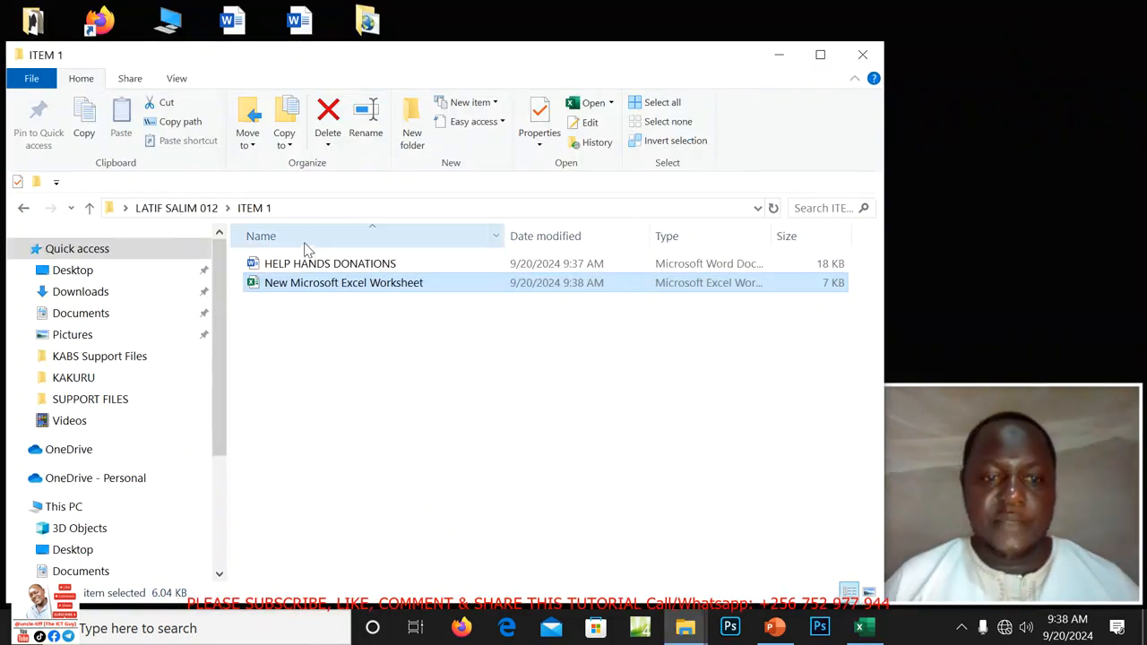
click(287, 266)
double_click(287, 266)
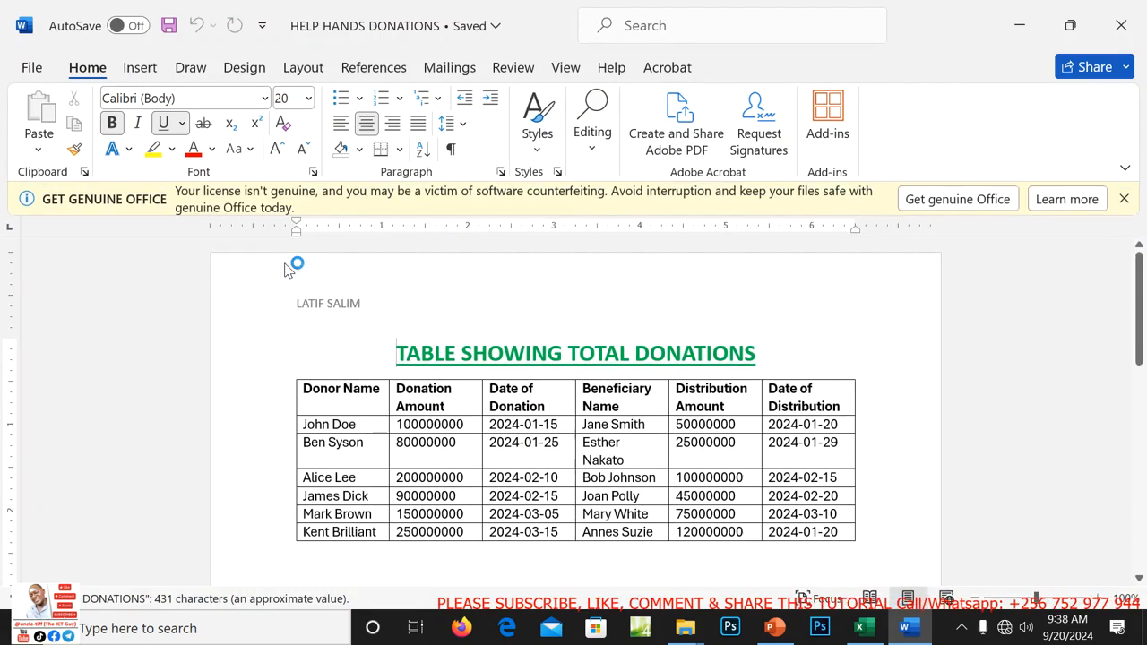
Dismiss the licence banner, copy the whole donations table, close Word, and switch to Excel.
click(1125, 199)
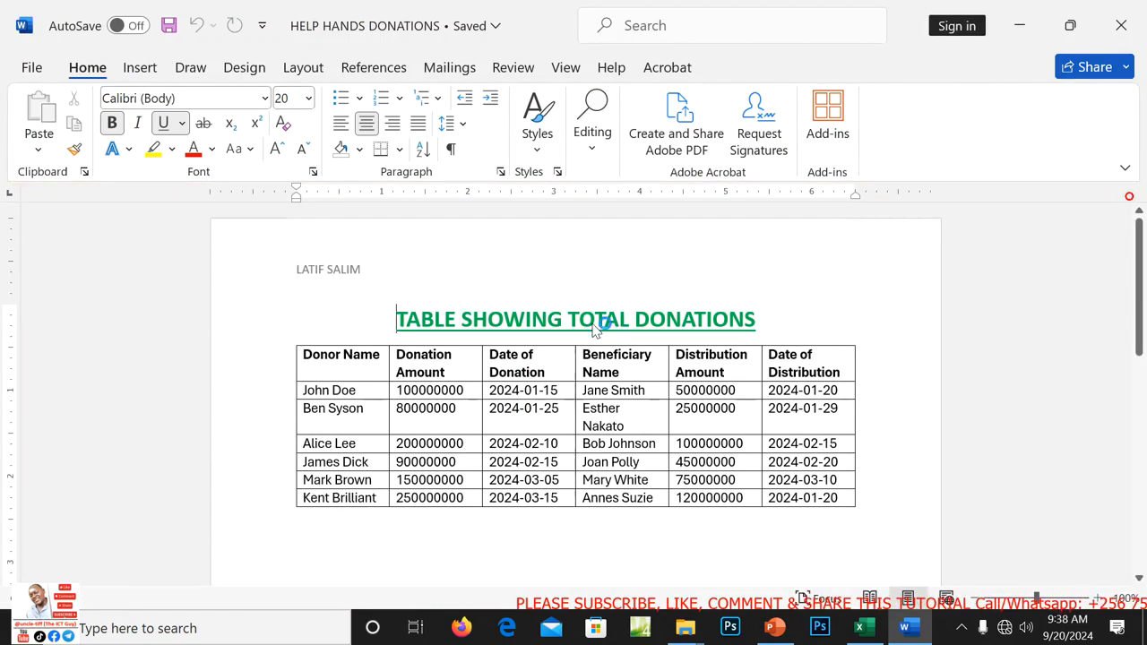
click(288, 340)
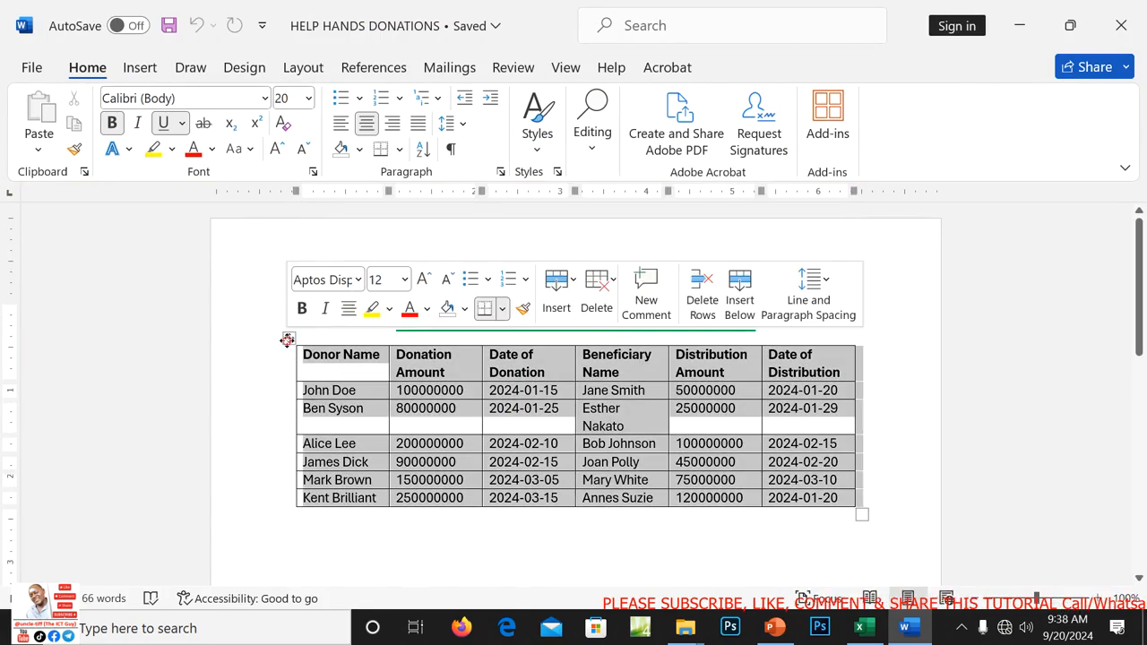
right_click(287, 339)
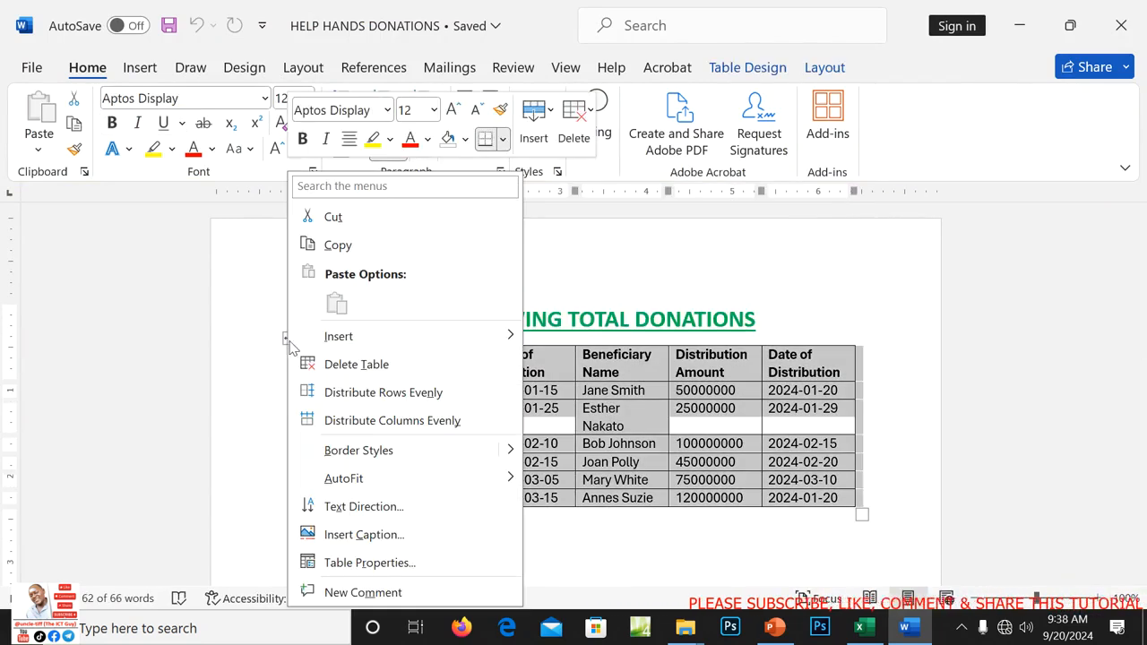
click(341, 245)
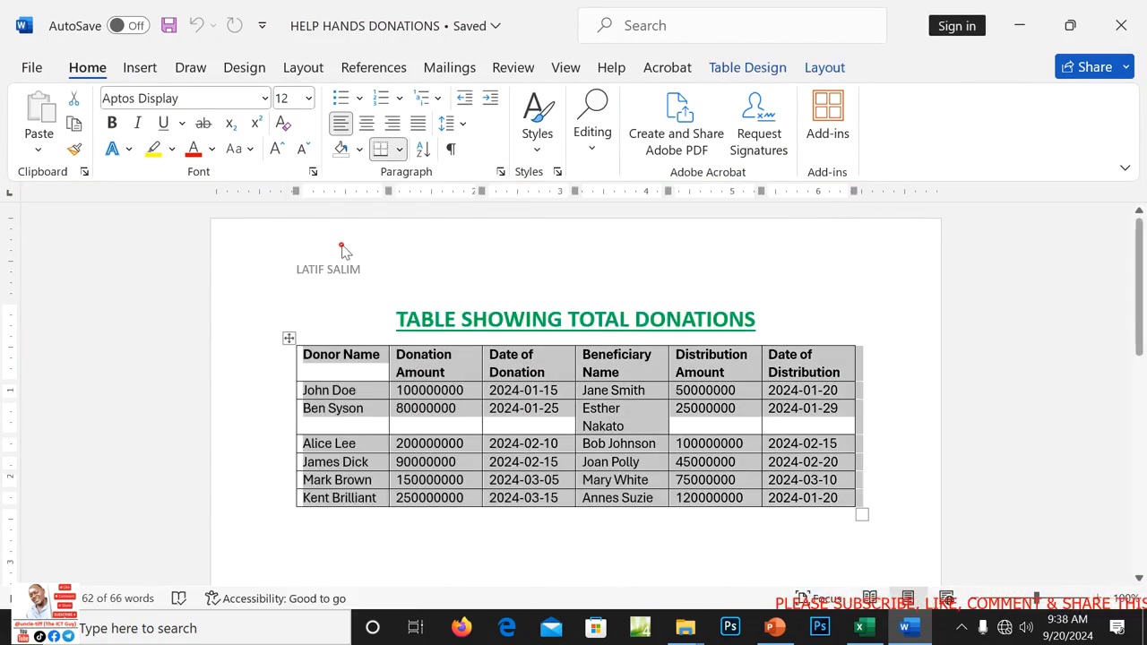
click(1122, 25)
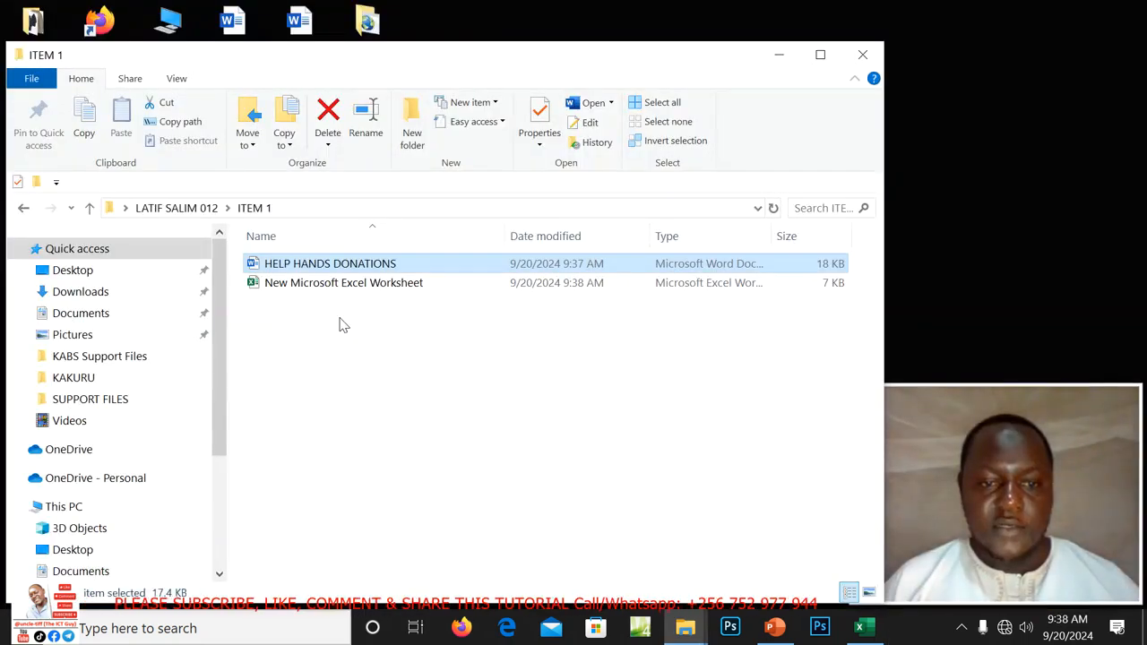
click(862, 628)
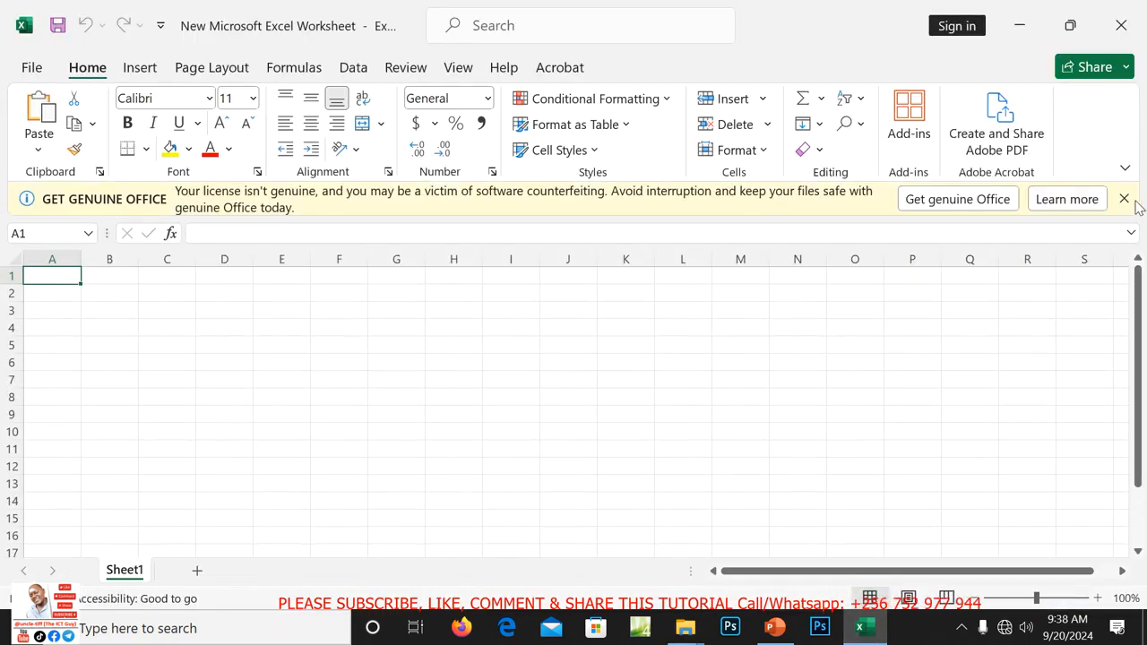
Dismiss the licence banner and paste the donations table at A1 with Keep Source Formatting.
click(1124, 198)
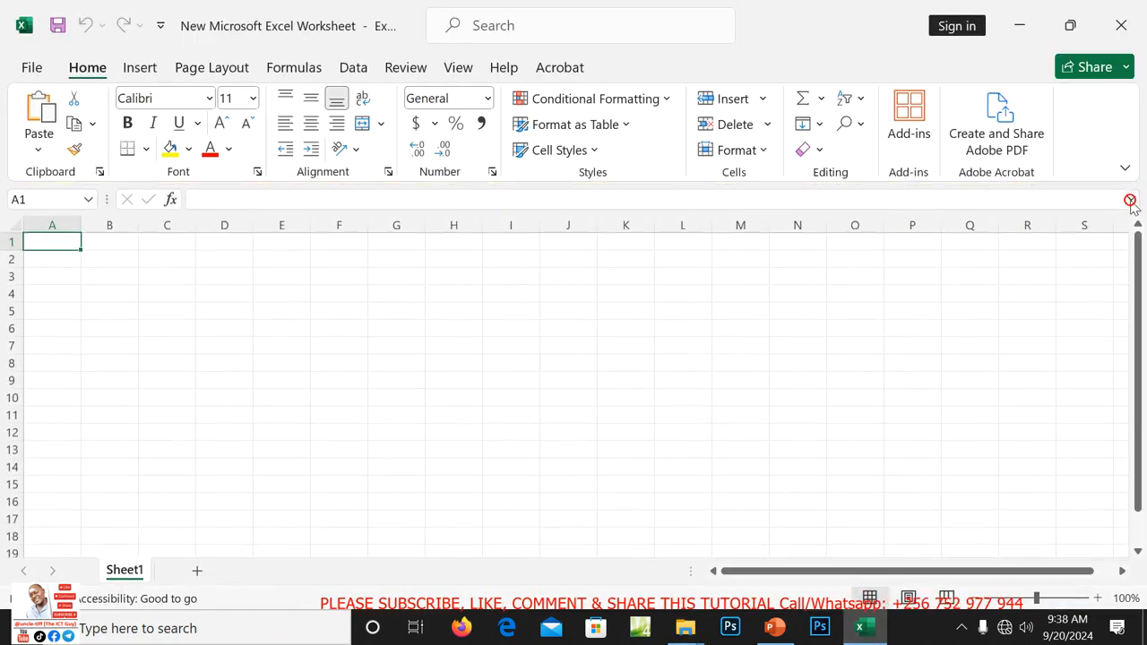
right_click(59, 242)
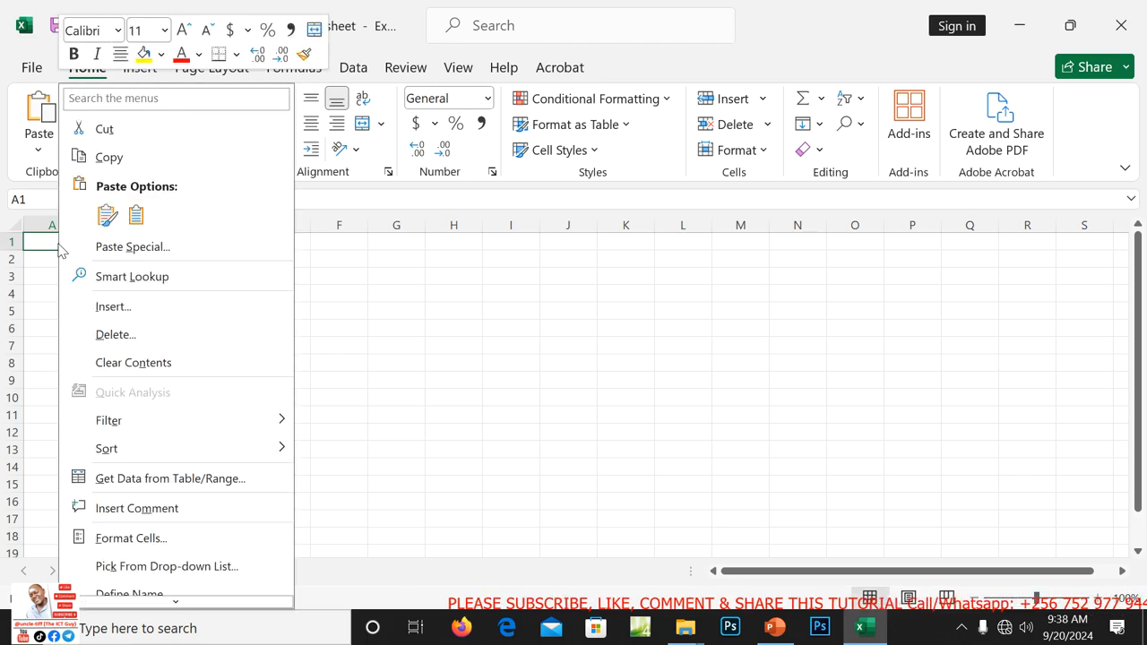
click(106, 216)
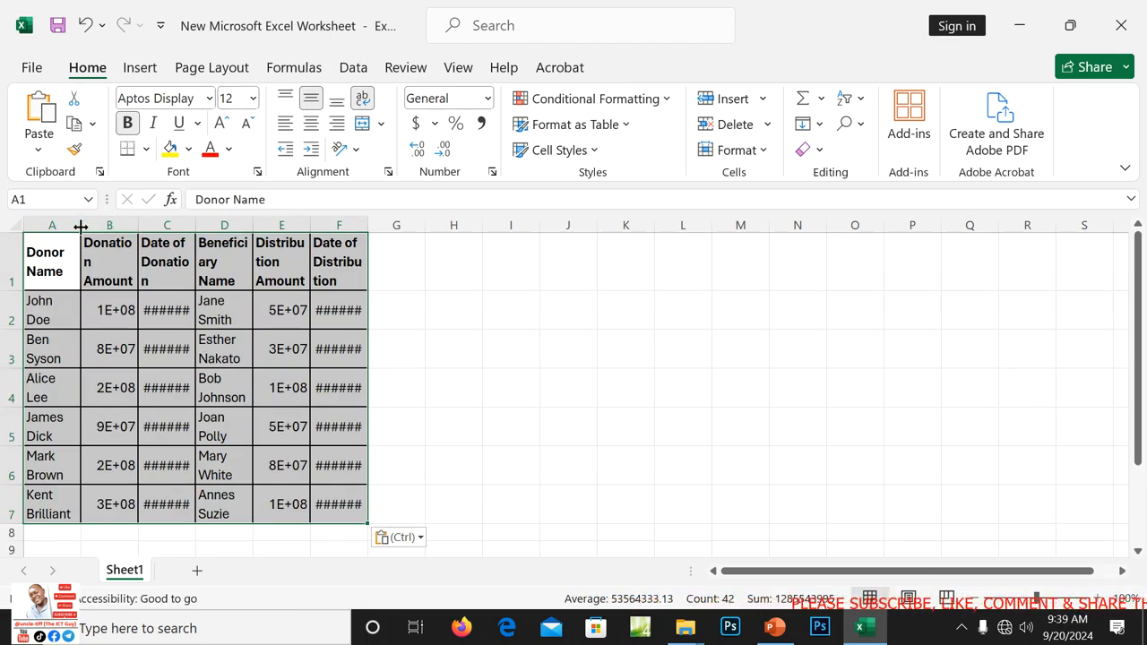
Widen columns A–F so the table shows fully, then switch to the PowerPoint task slide.
drag(80, 224, 619, 226)
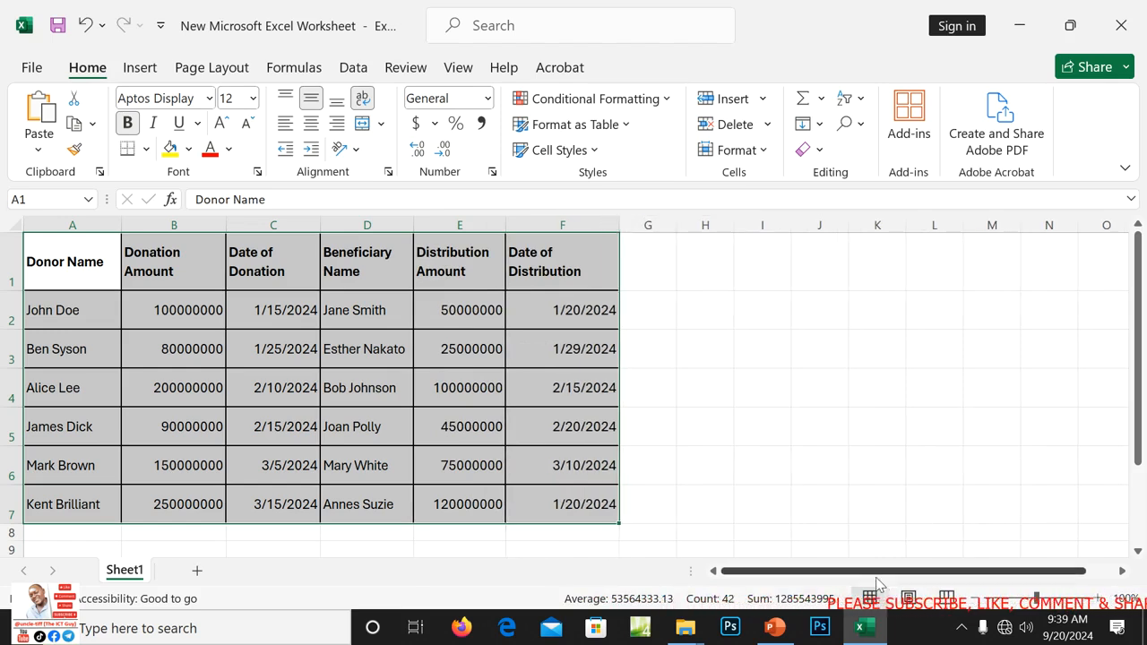
click(775, 629)
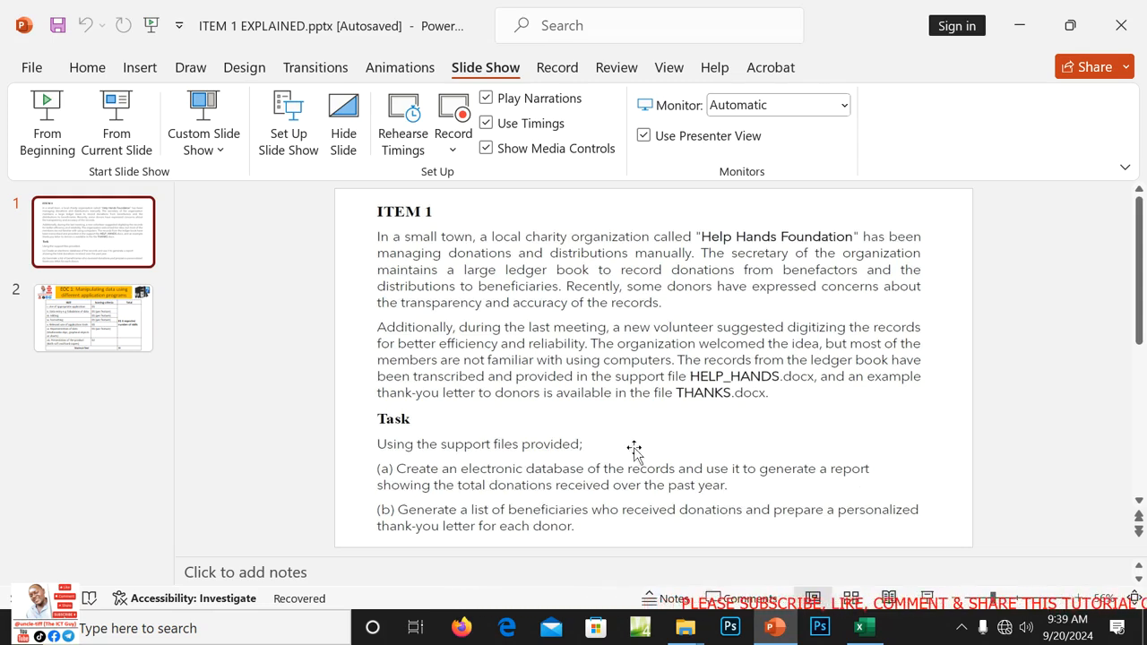
Return to the Excel worksheet, deselect the table, and select cell A8 below it.
click(863, 630)
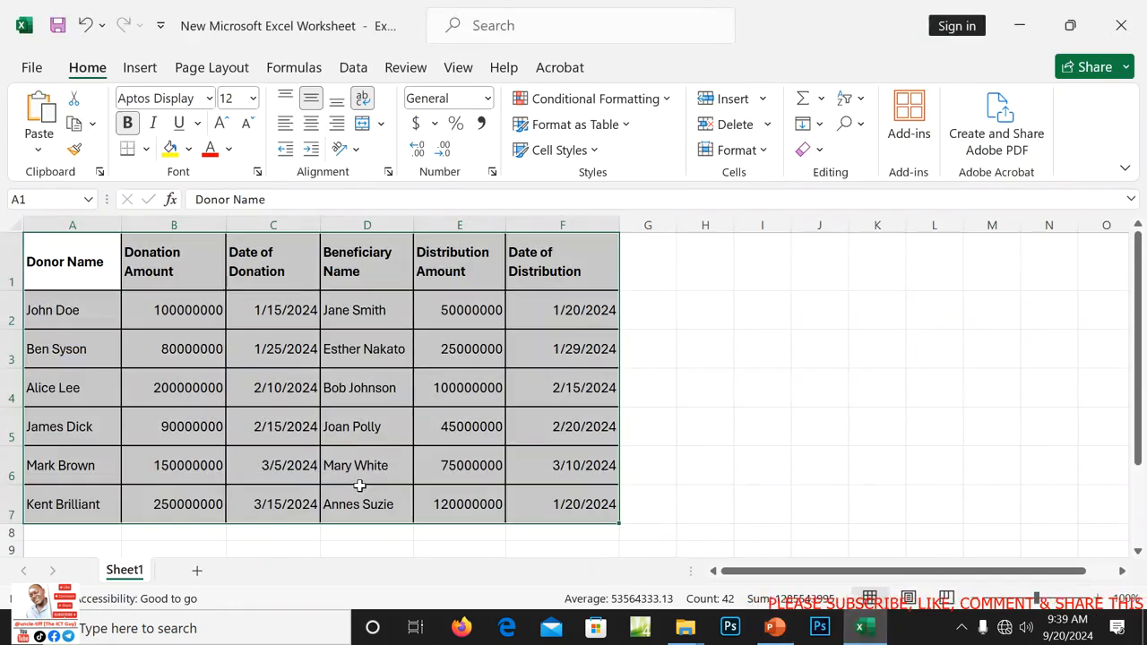
click(706, 465)
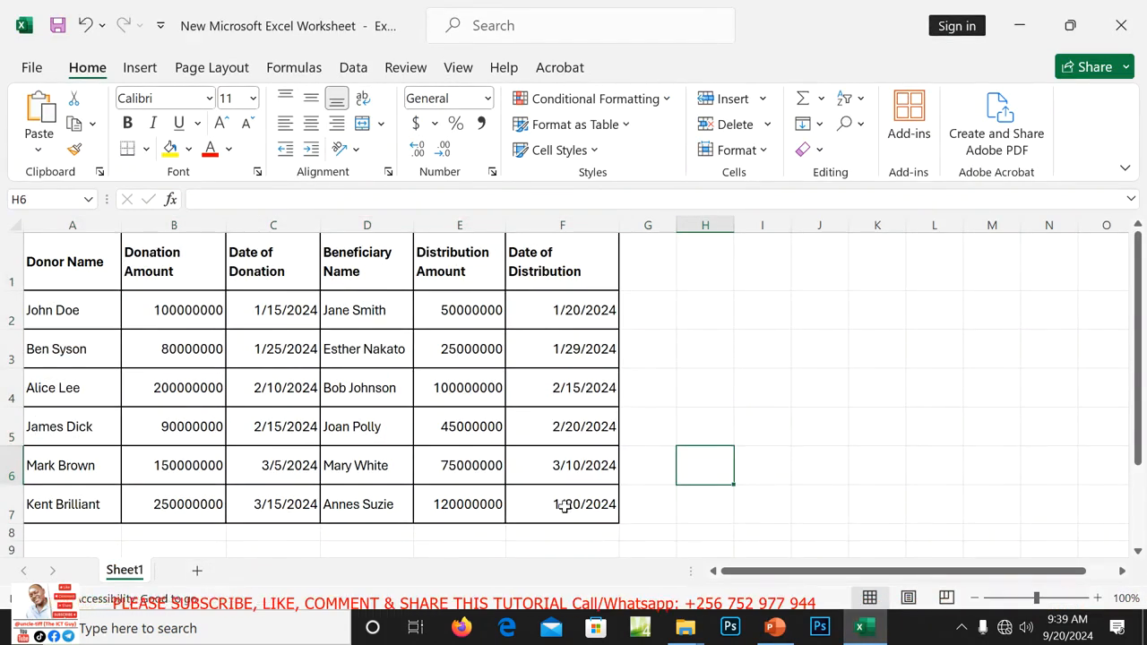
drag(1136, 430, 1136, 439)
click(67, 475)
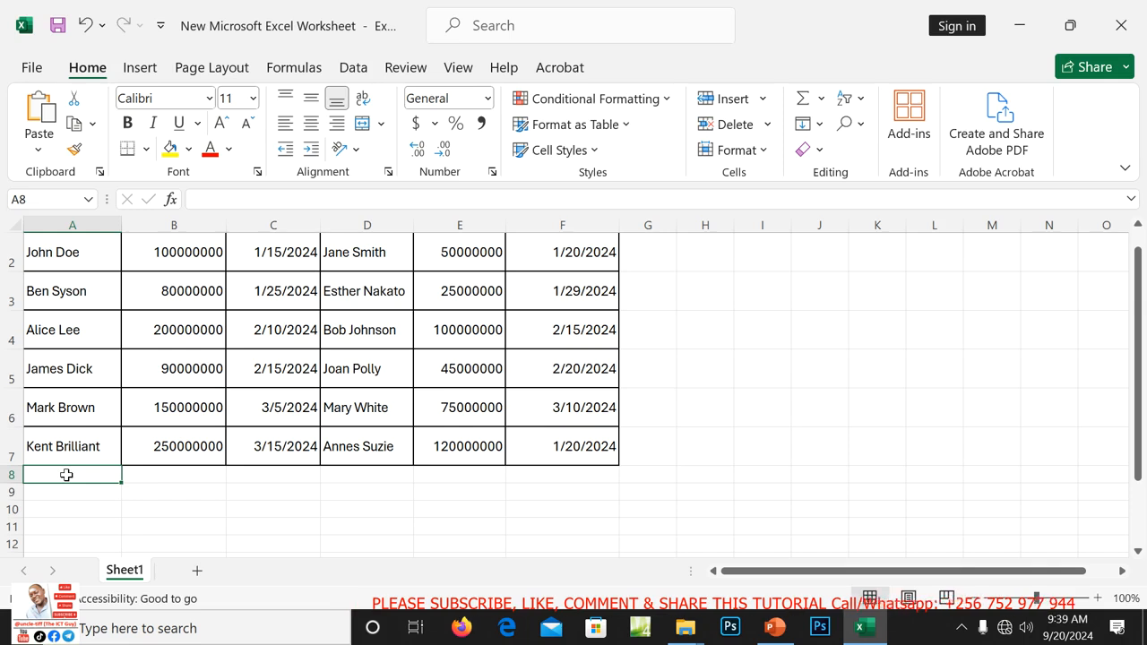
Label A8 TOTAL DONATION and enter =SUM(B2:B7) in B8 to total the donations.
text(TOTAL DONATION)
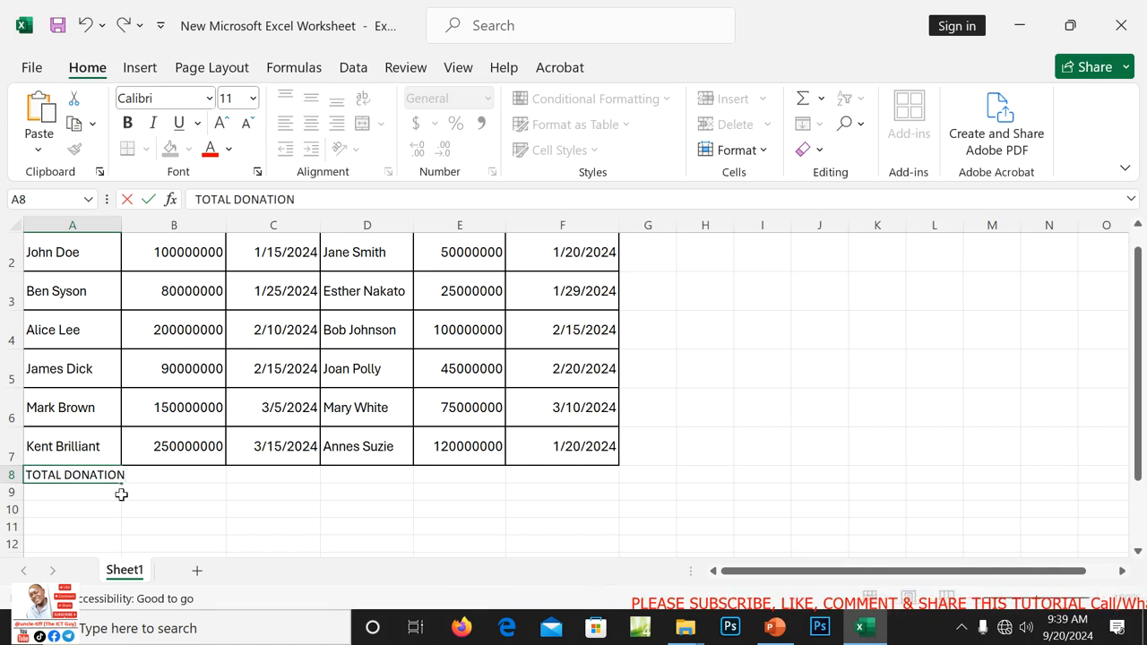
click(166, 491)
click(152, 477)
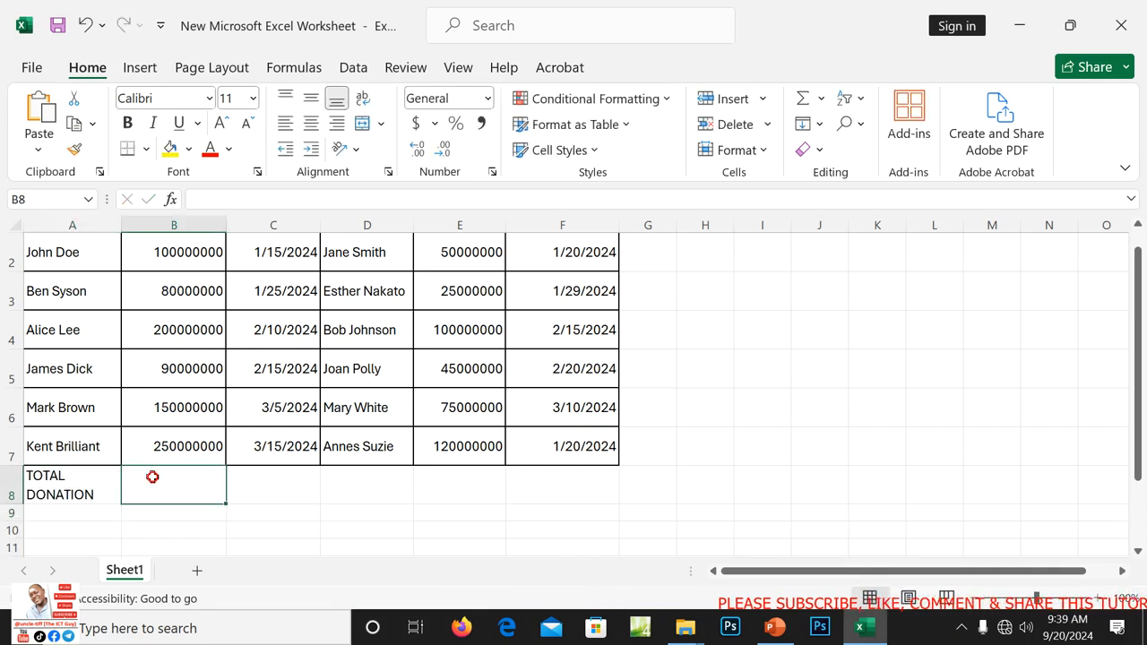
text(=)
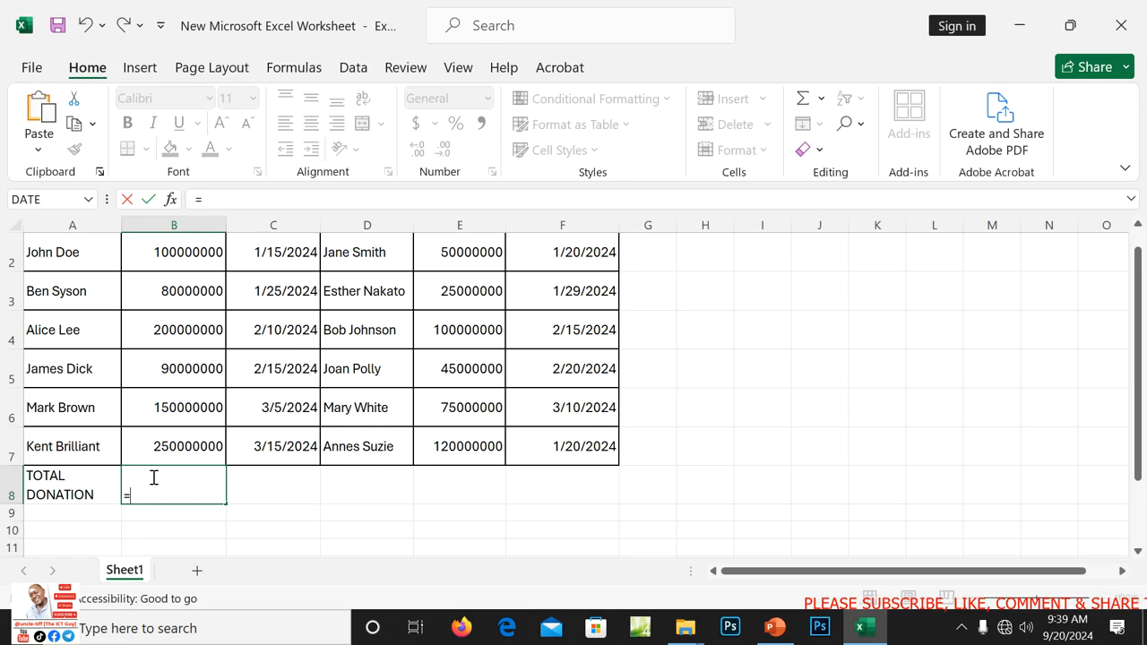
text(SUM)
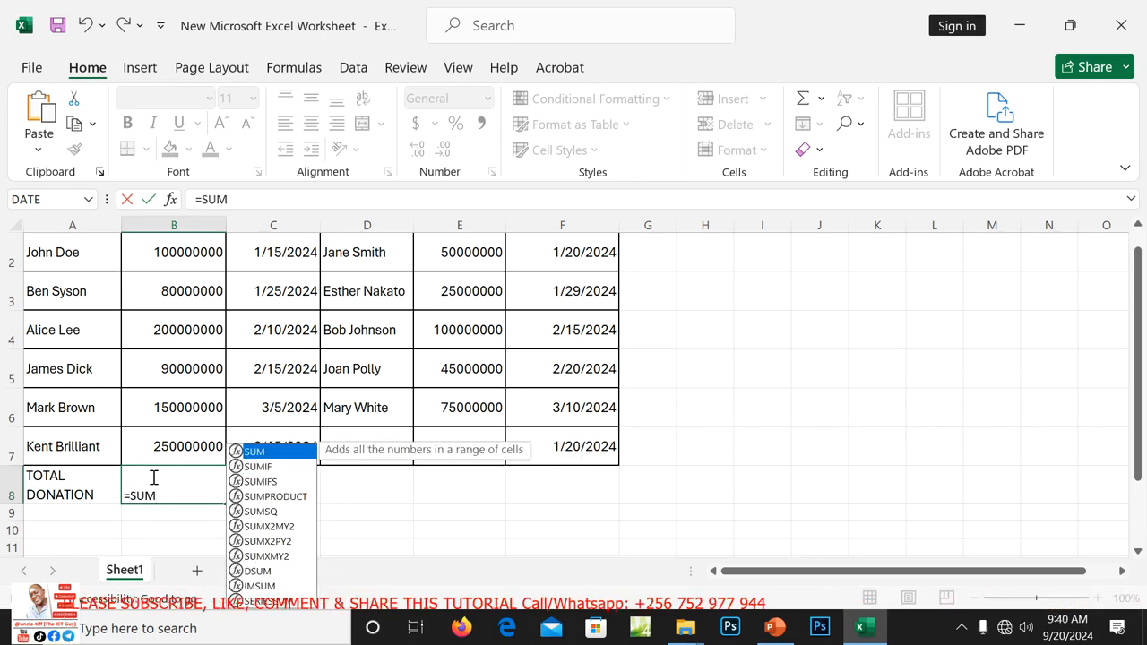
text(()
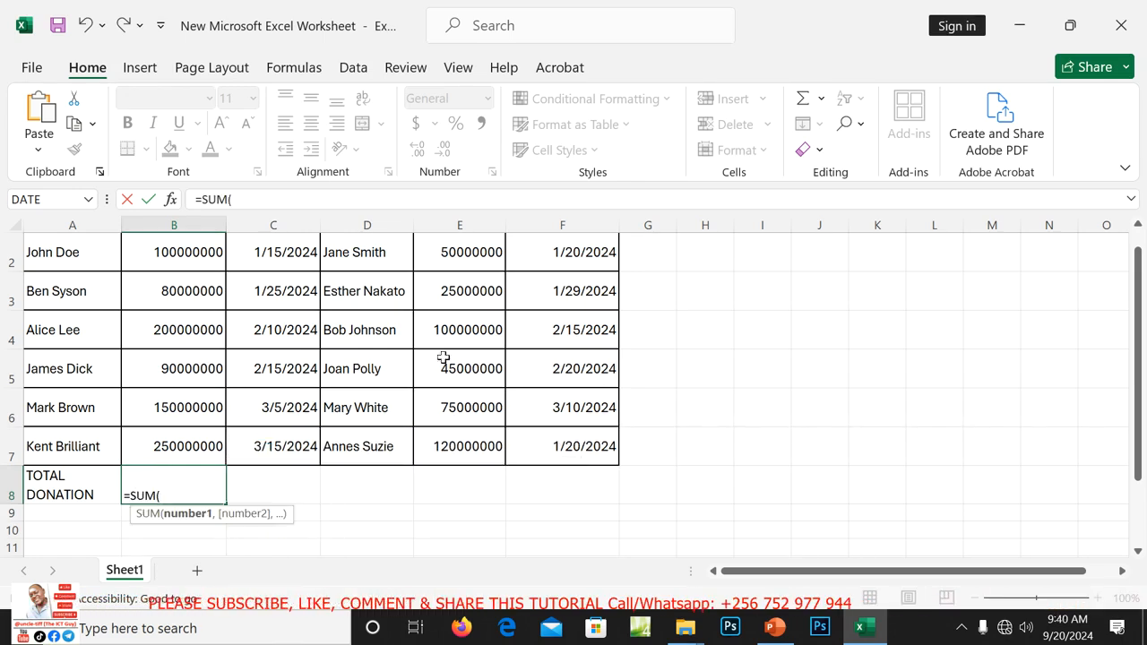
drag(1141, 354, 1143, 309)
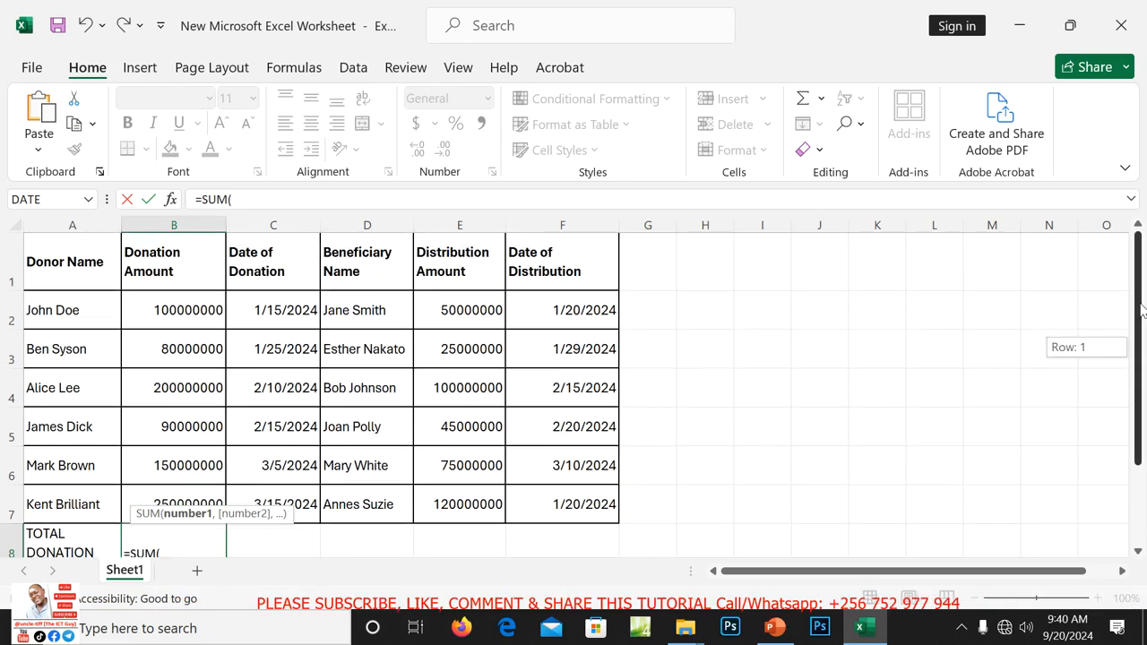
click(183, 313)
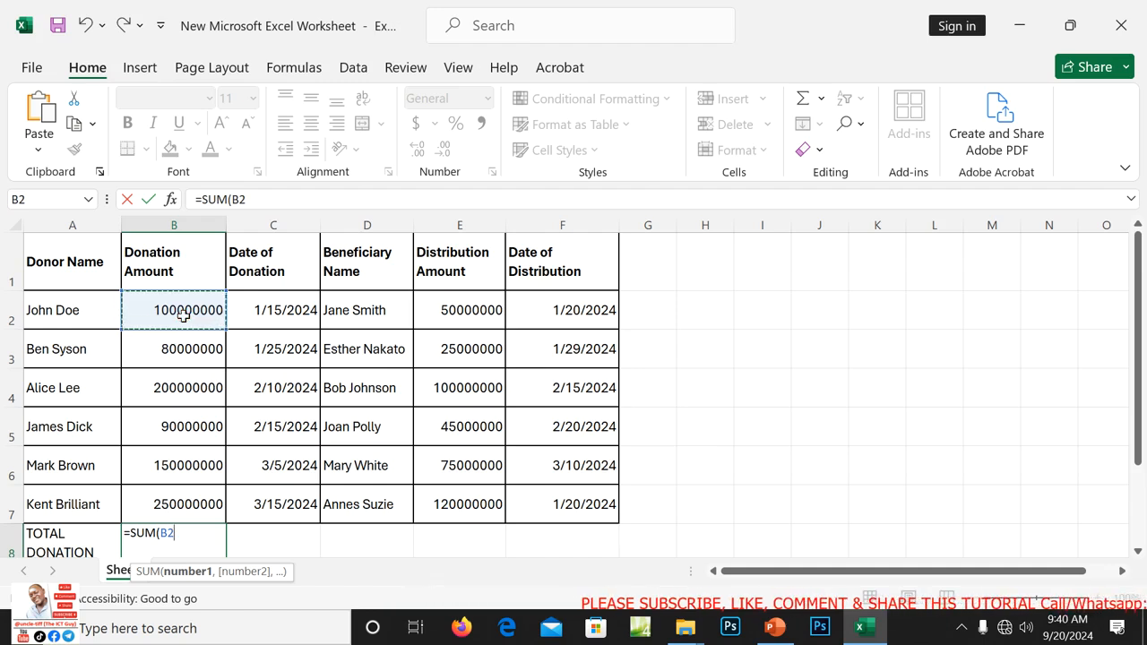
key(F8)
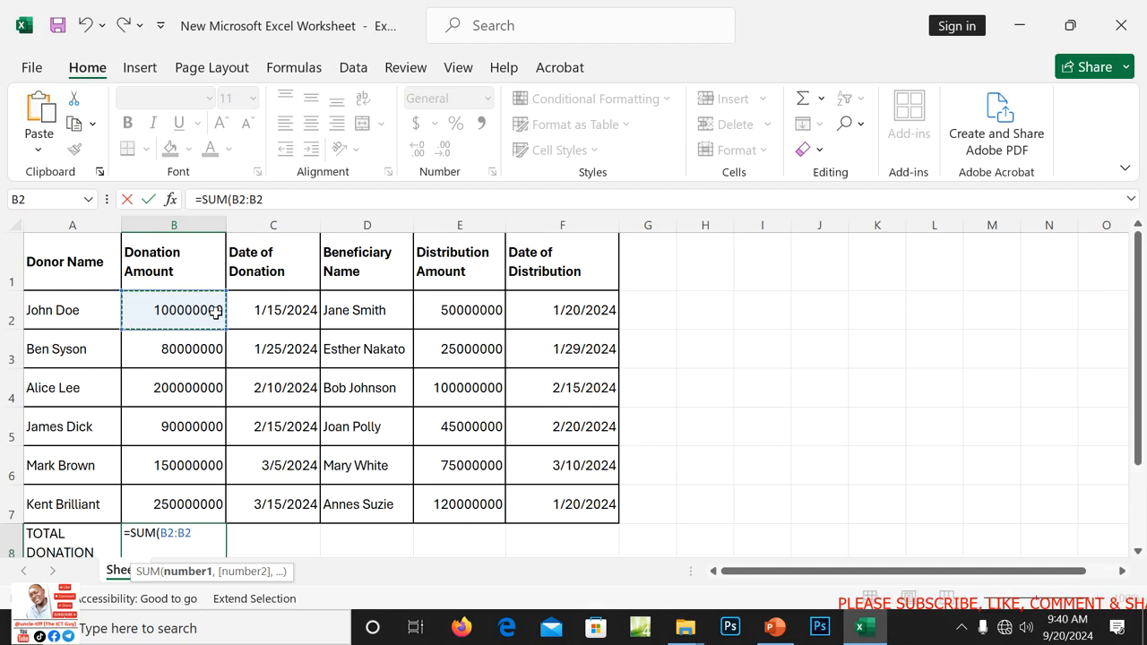
key(BackSpace)
text(7)
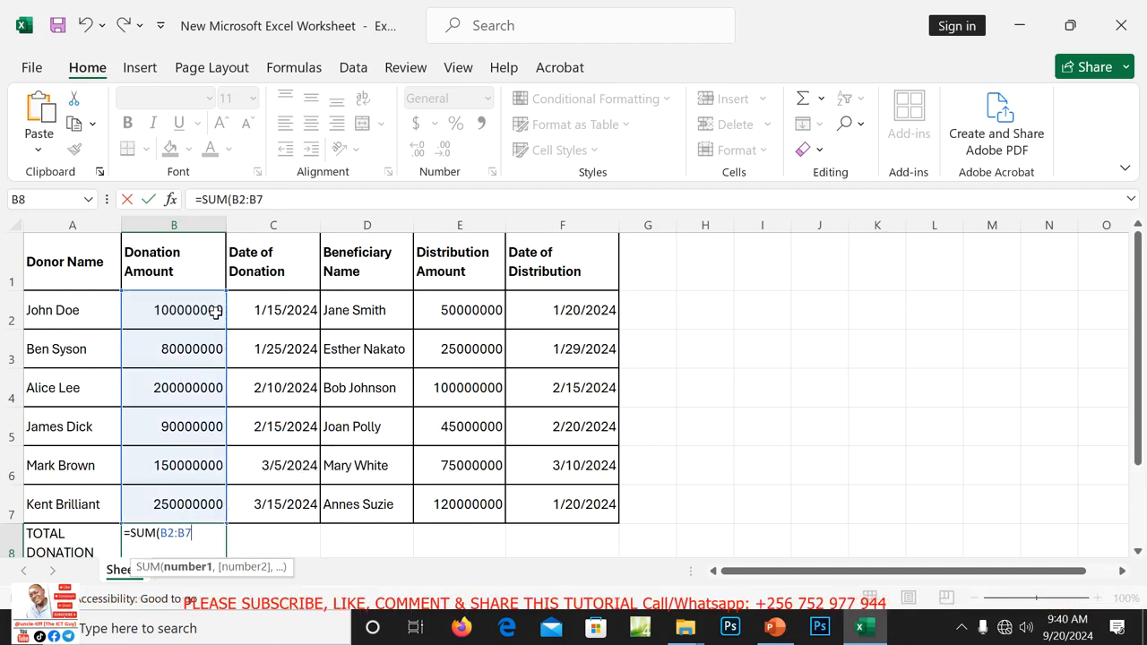
text())
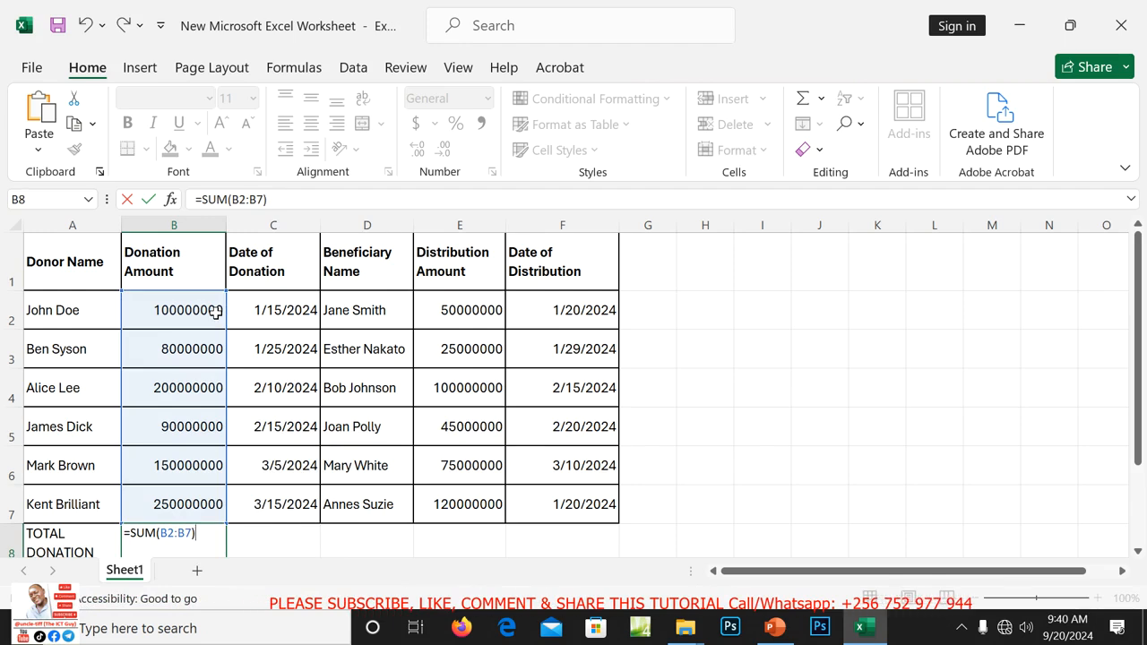
key(Return)
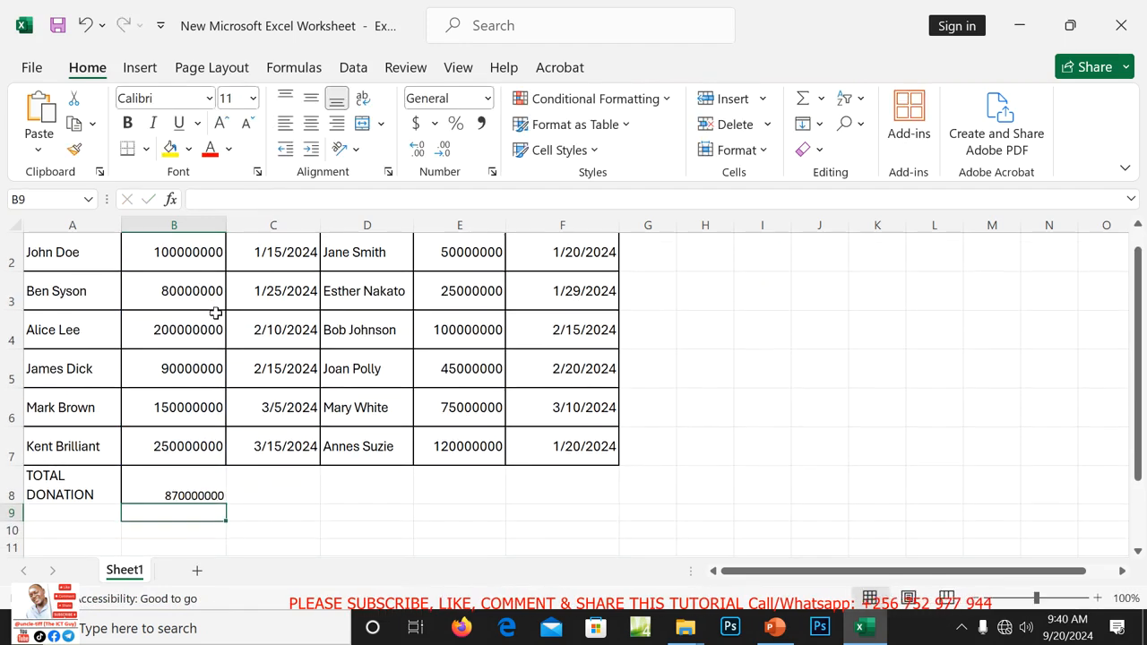
Make the TOTAL DONATION label and its total in A8:B8 bold at size 12.
double_click(96, 486)
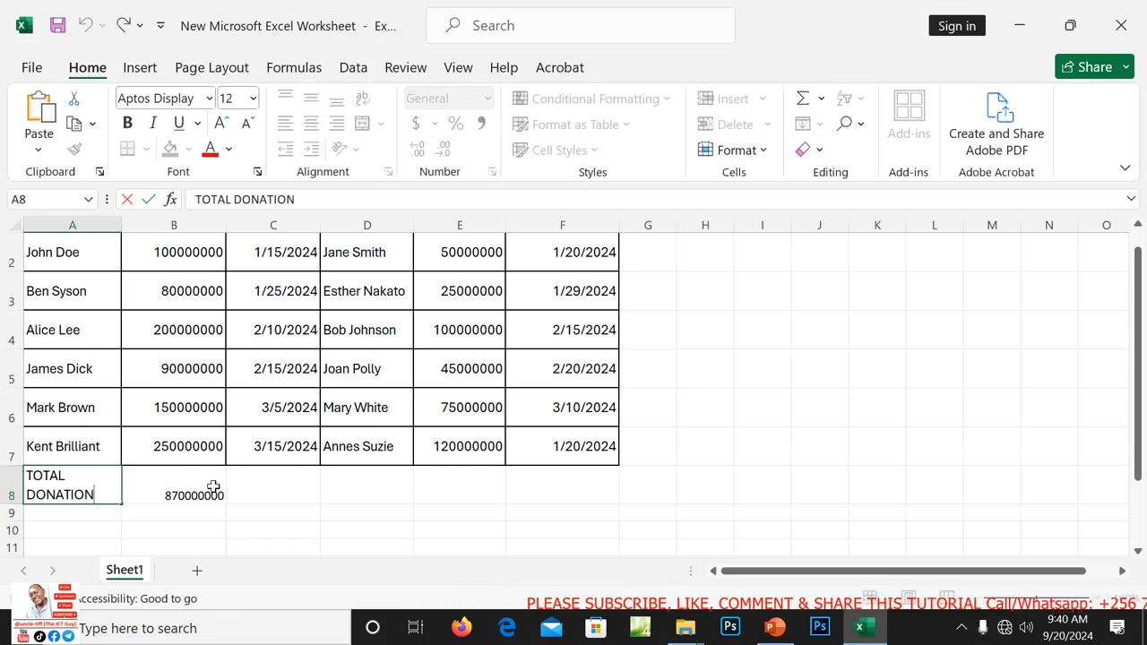
click(213, 486)
drag(89, 480, 206, 488)
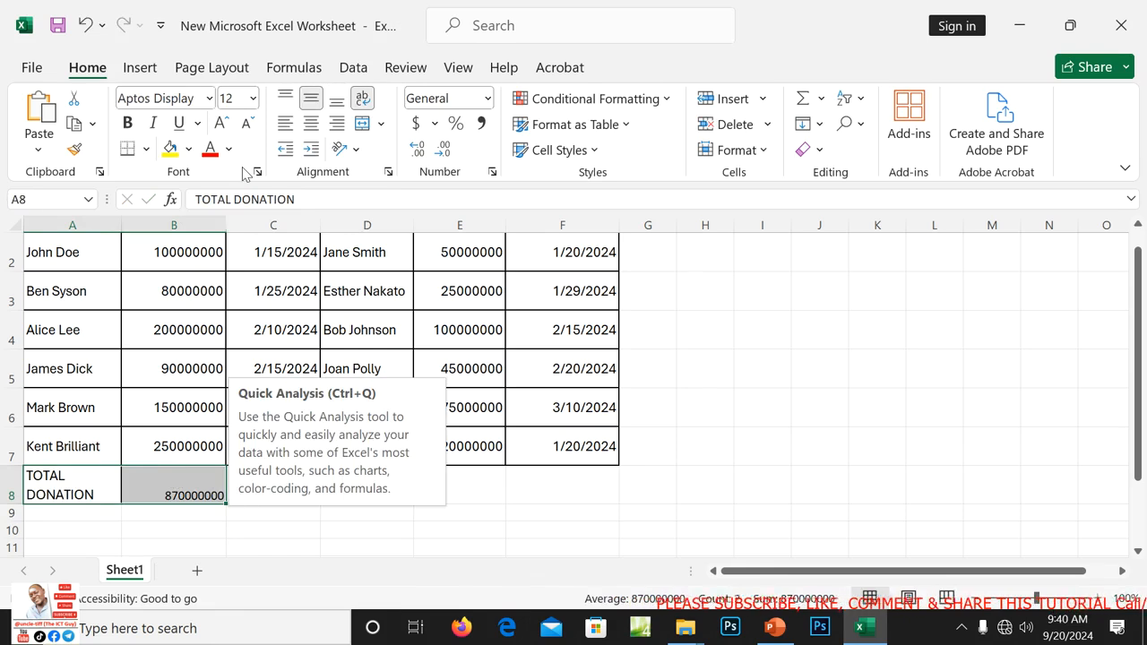
click(128, 126)
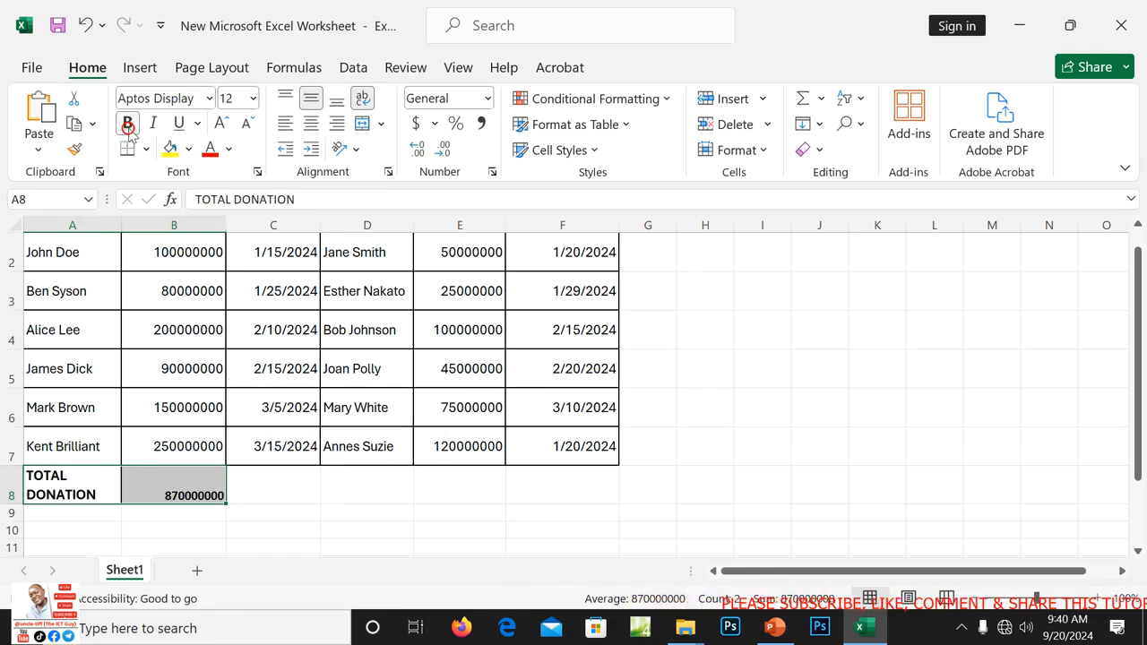
click(254, 98)
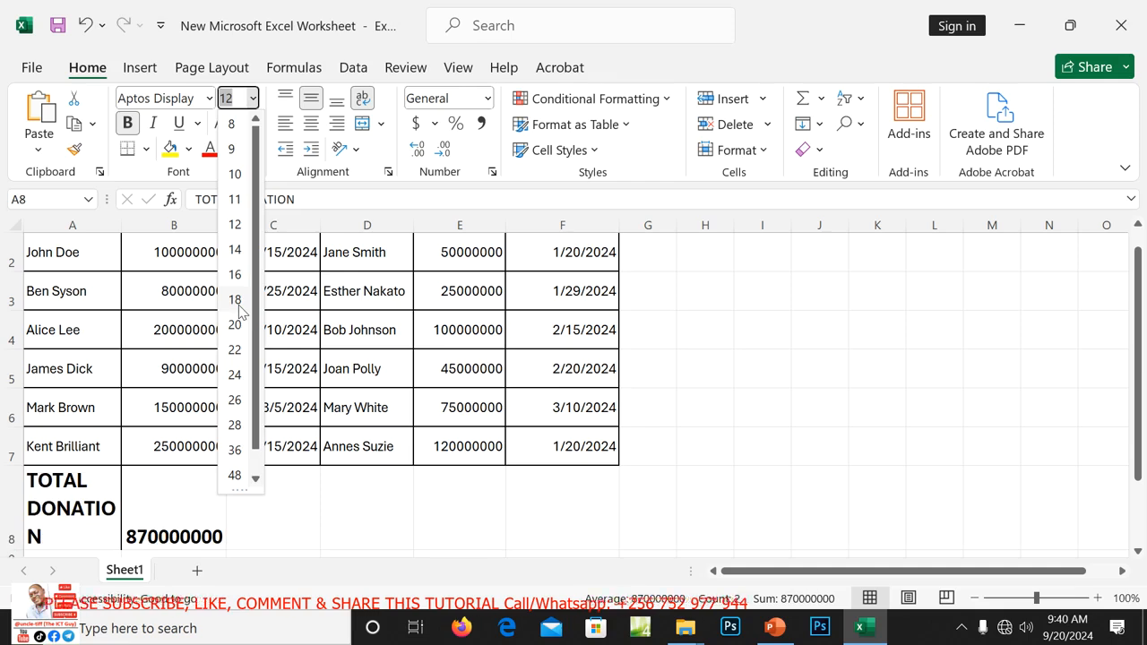
click(235, 225)
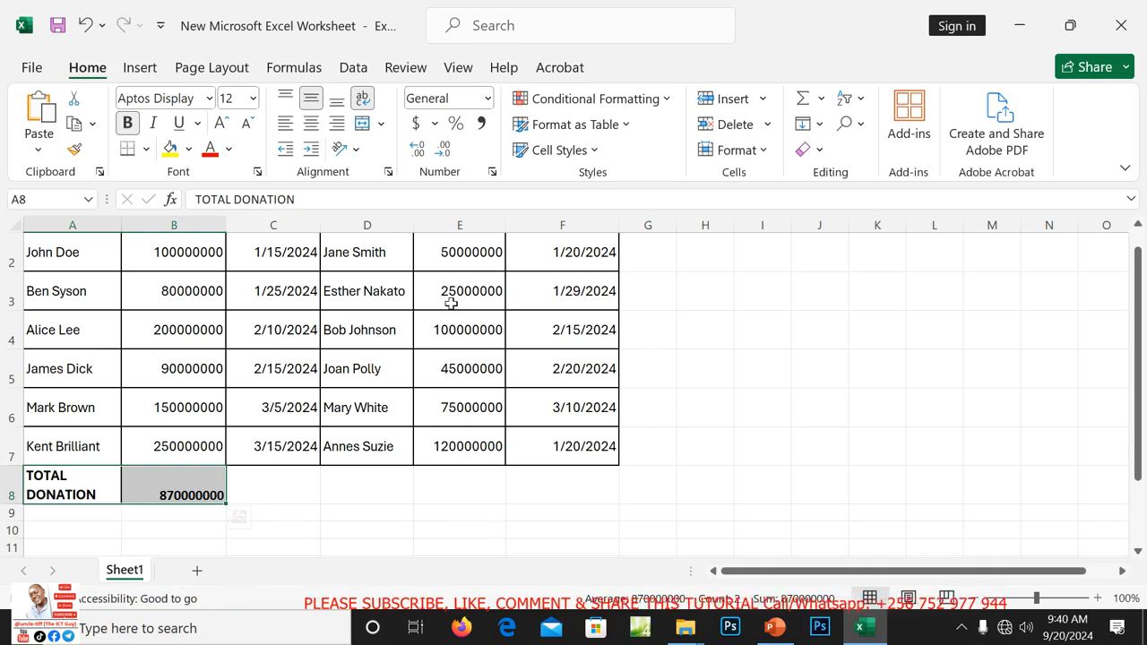
click(492, 172)
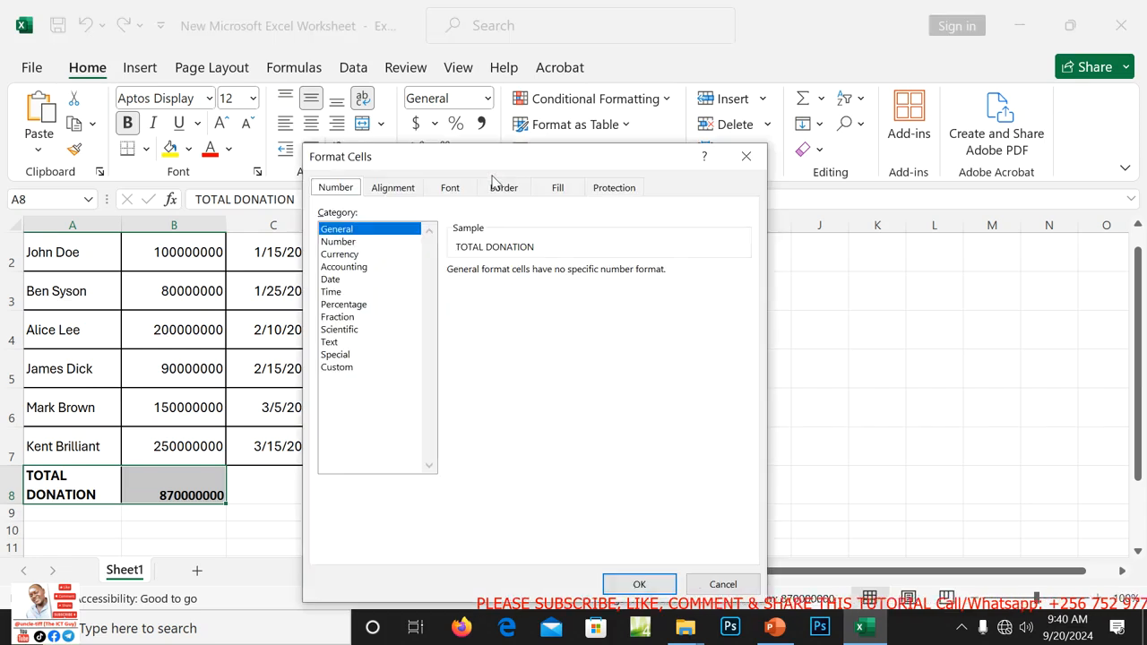
Format the B8 total as Number with 0 decimals and thousands separators, showing 870,000,000.
click(346, 255)
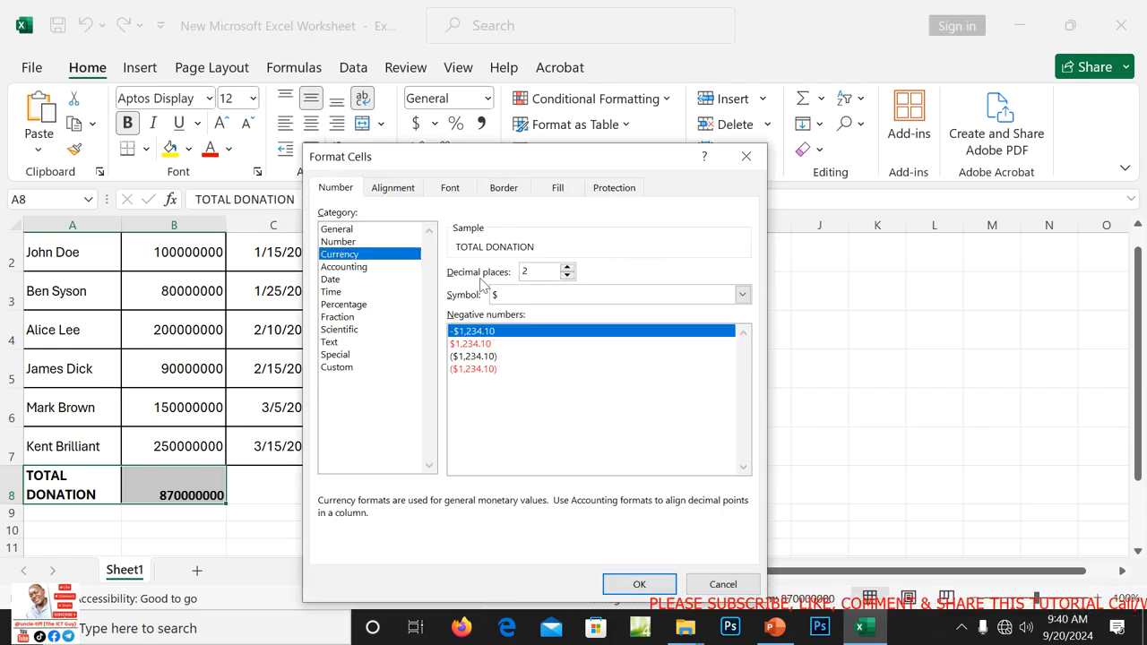
click(568, 276)
click(569, 275)
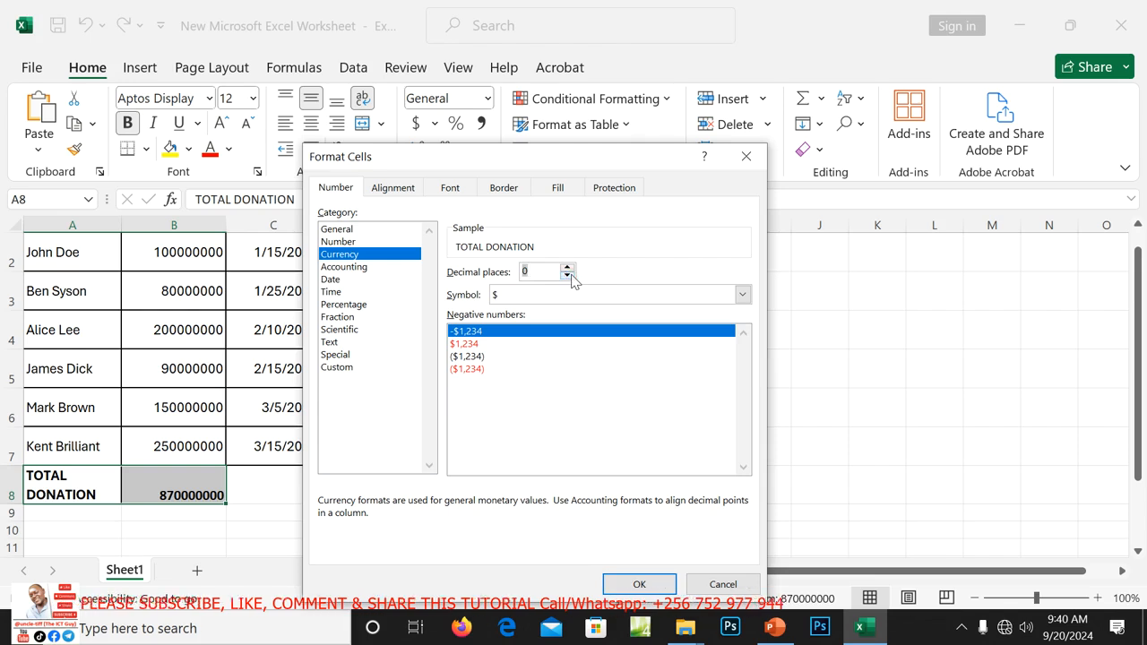
click(354, 241)
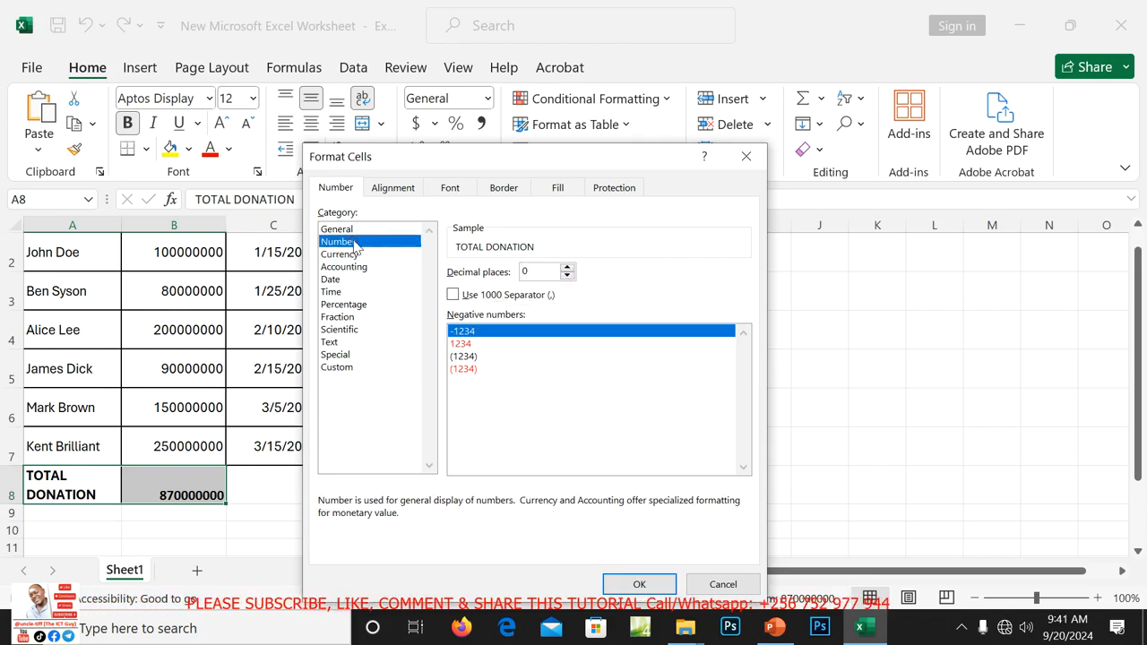
click(455, 297)
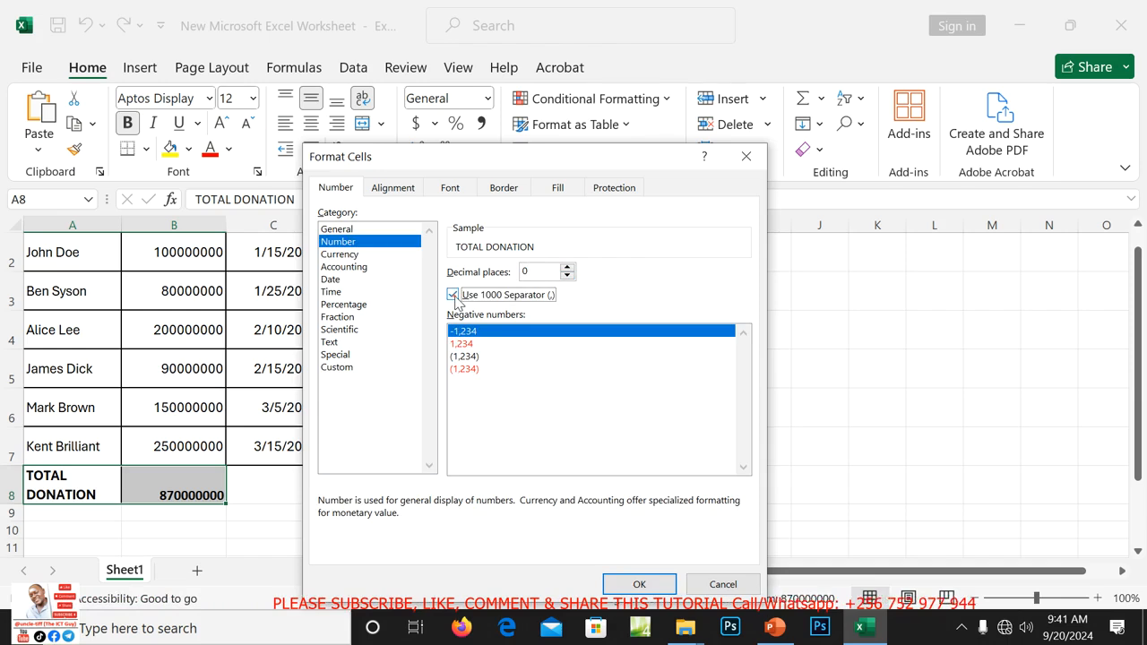
click(639, 584)
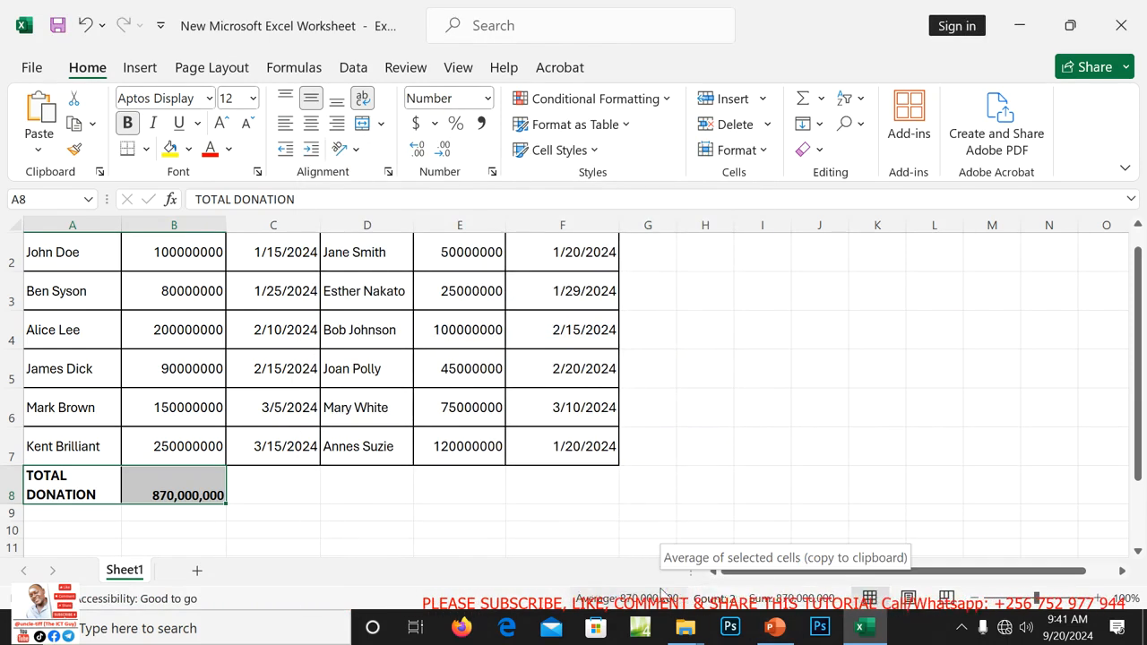
click(482, 525)
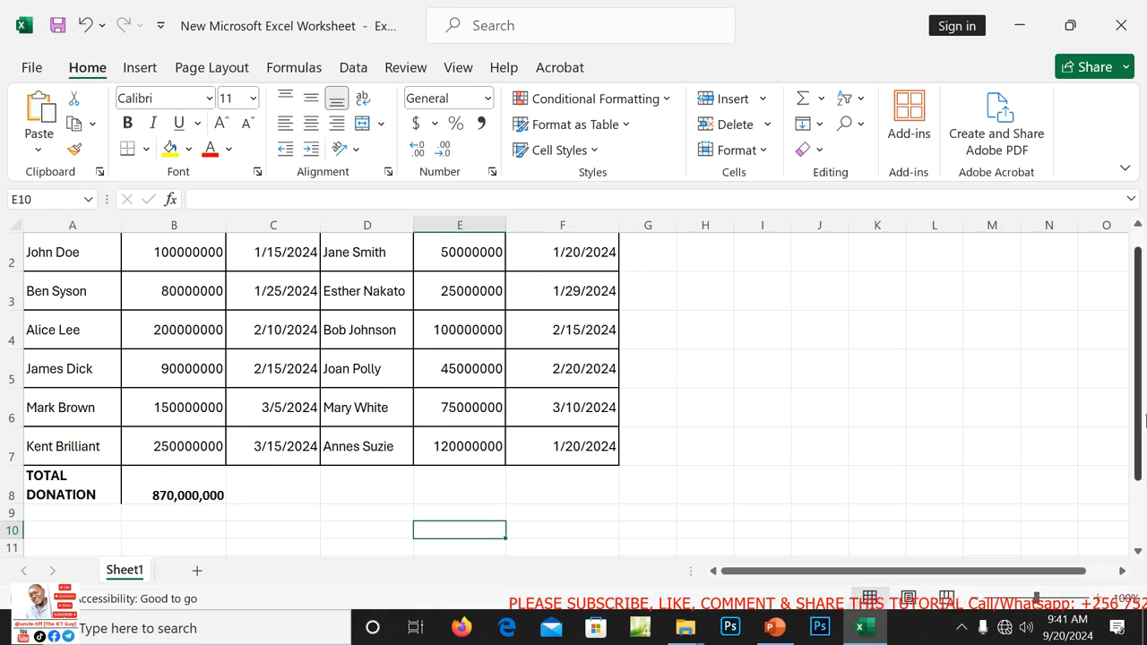
drag(1142, 419, 1141, 395)
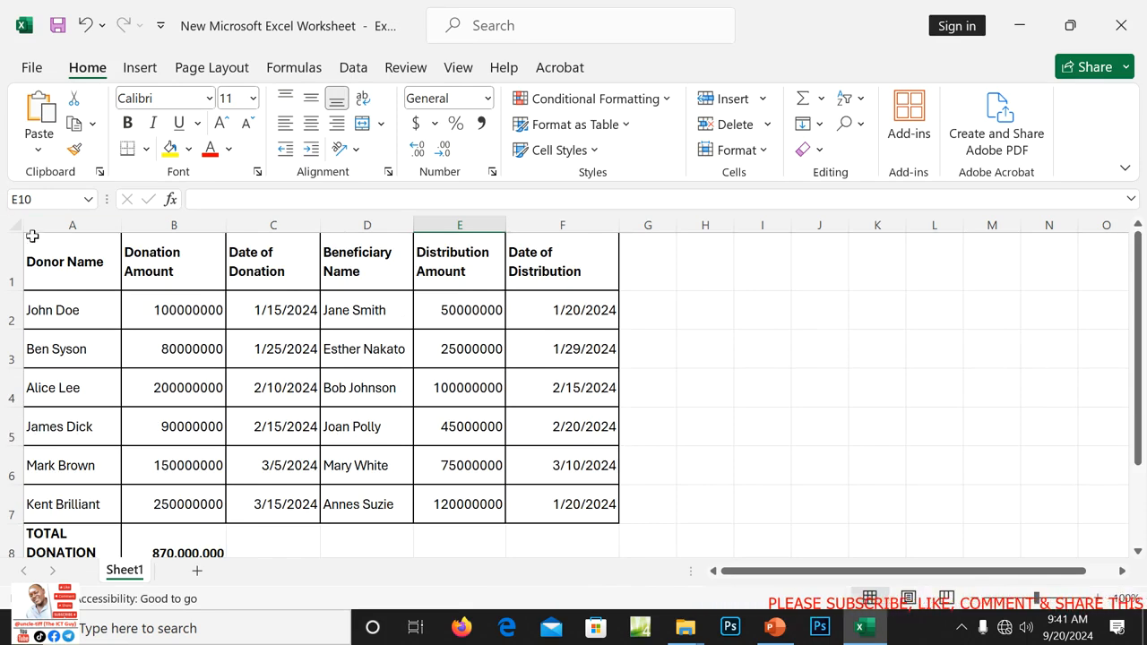
Insert a blank row 1 above the donations table.
click(20, 261)
right_click(19, 261)
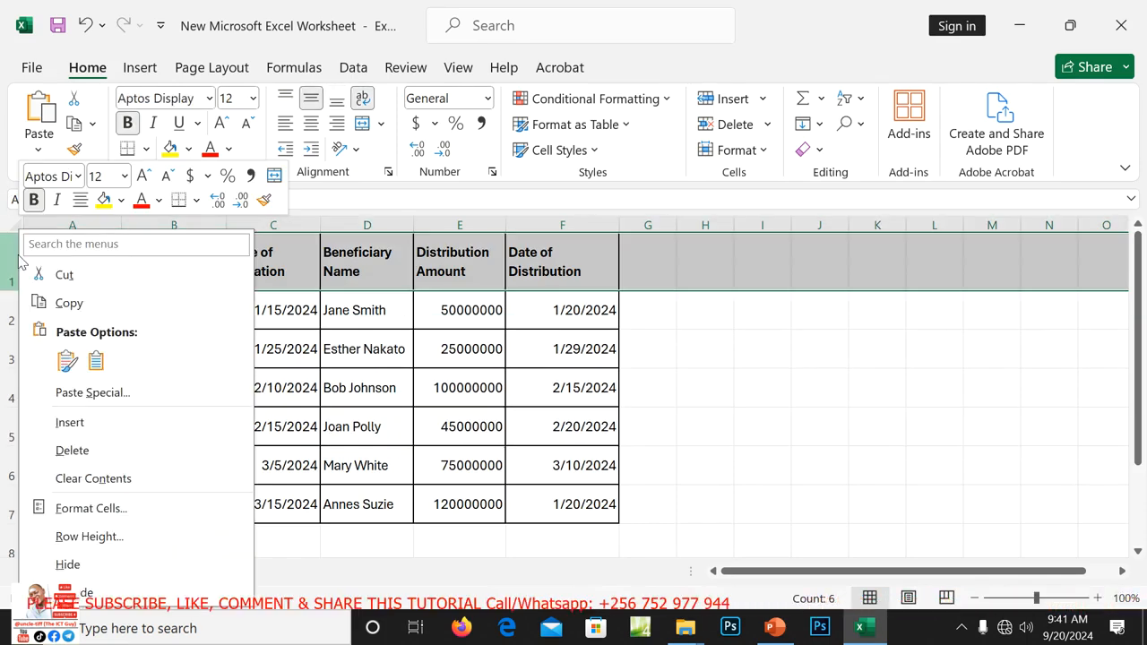
click(72, 423)
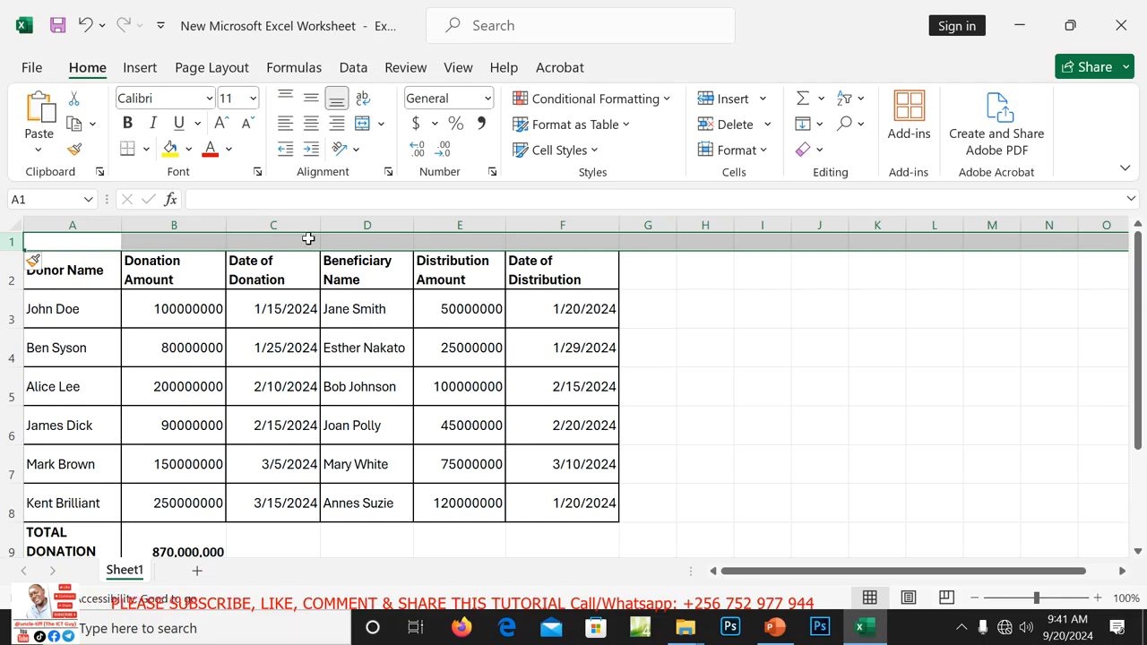
Merge and centre cells A1 through F1 into a single cell.
drag(105, 243, 583, 239)
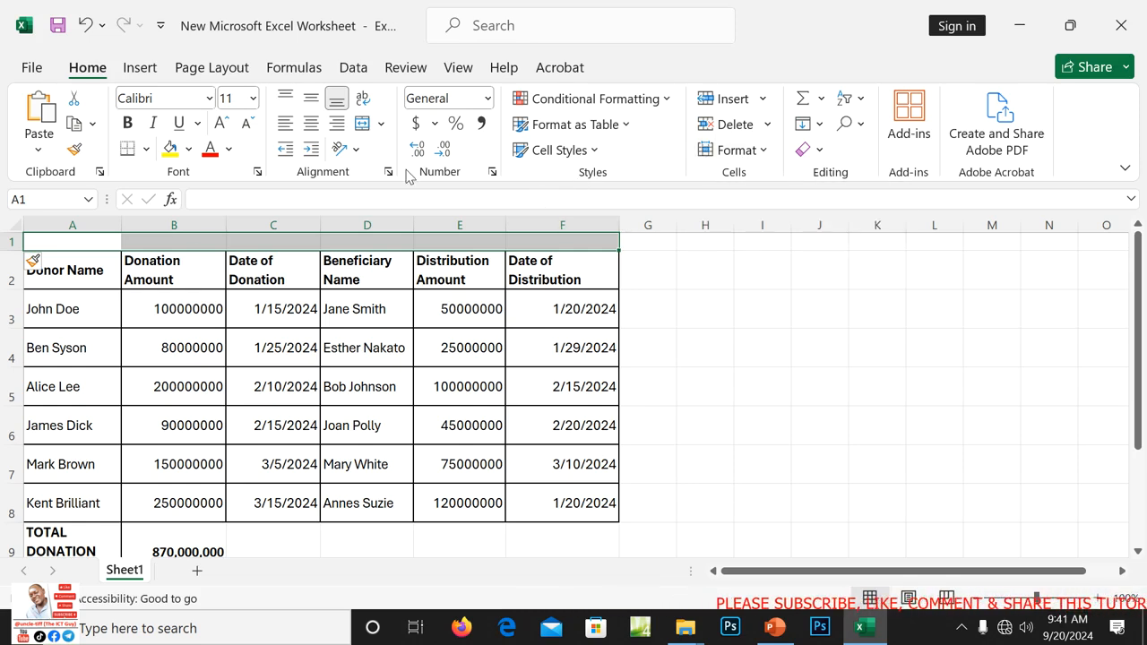
click(381, 124)
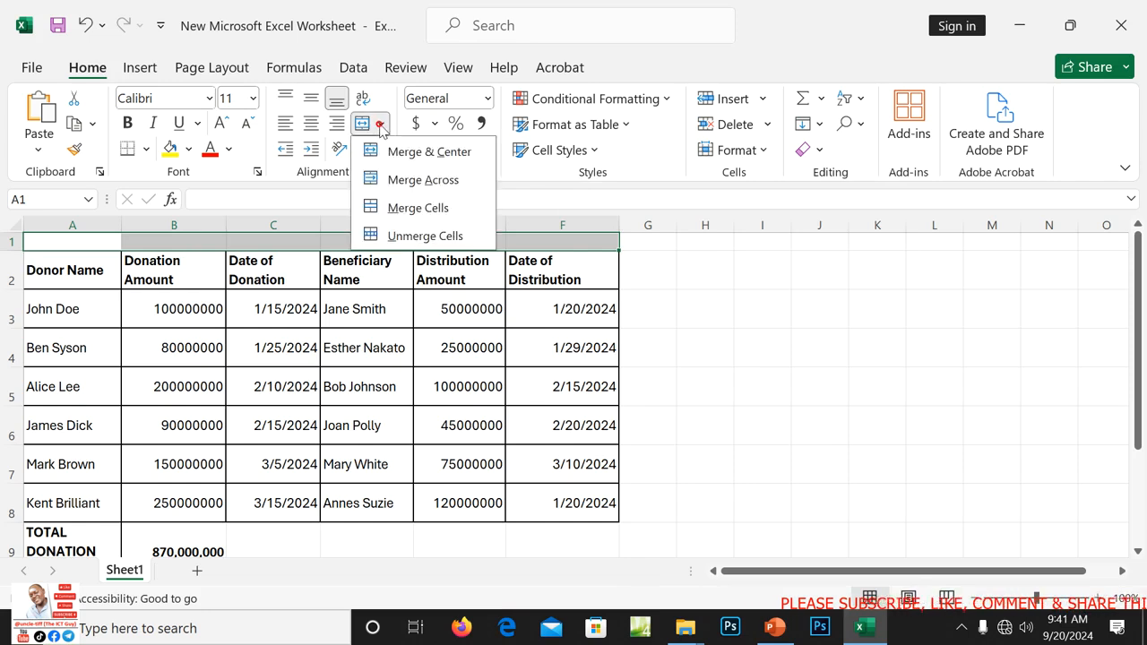
click(425, 155)
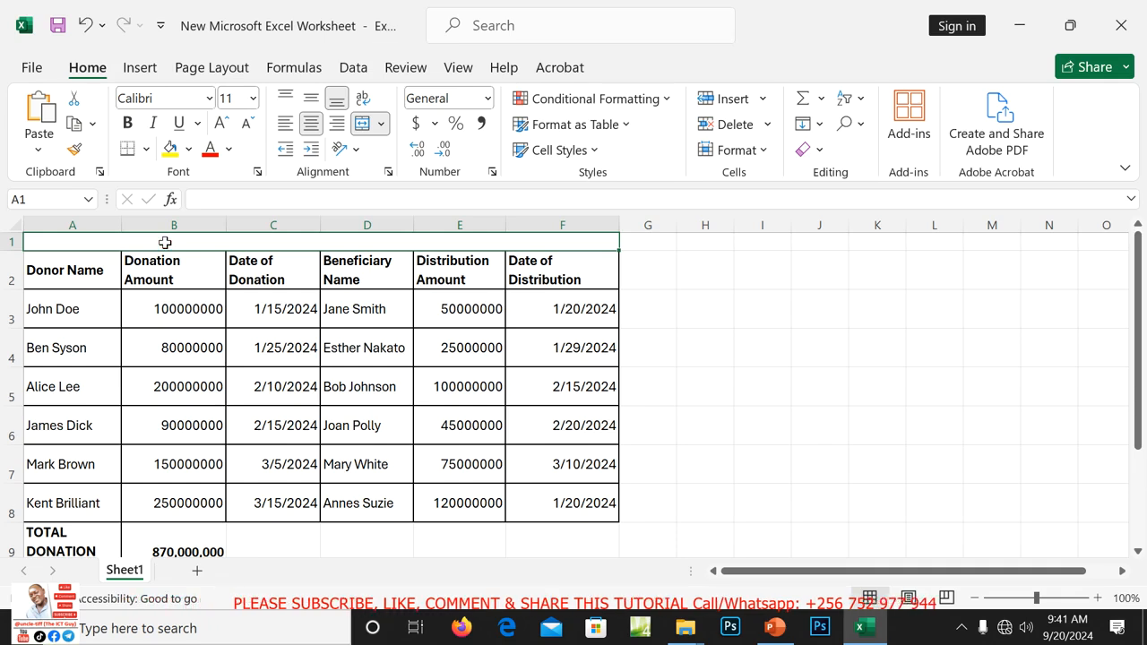
Type 'HELP HANDS SHEET SHOWING THE NUMBER OF BENEFICIARIES WITH THEIR DONATION AMOUNT' into A1, replacing a false start.
text(A)
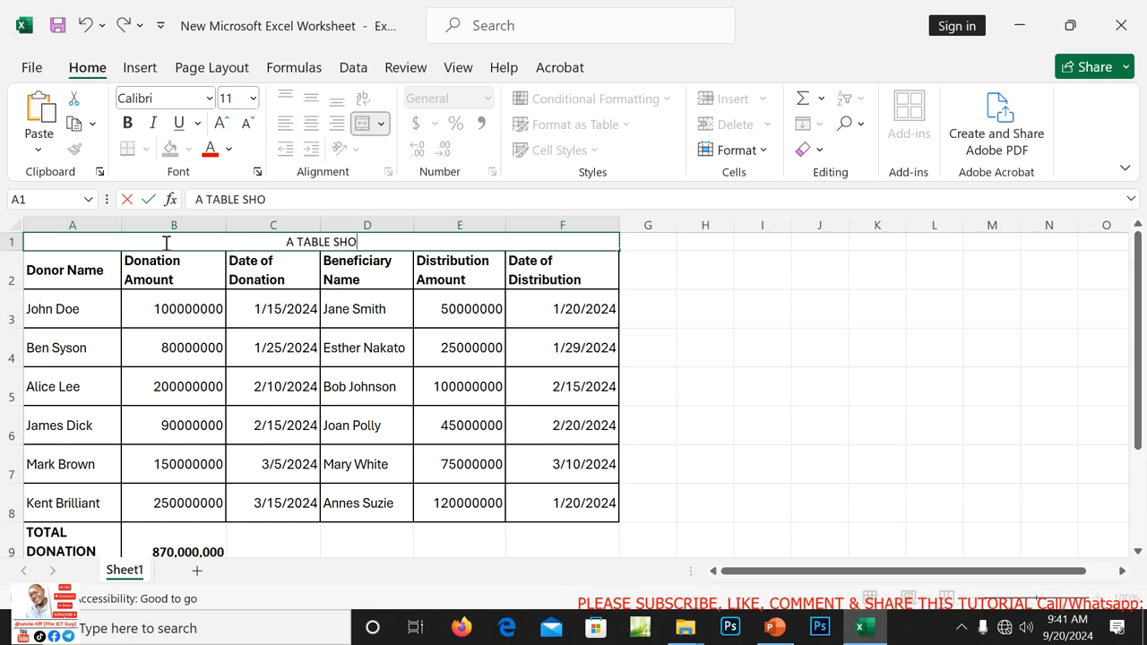
text(TABLE SHOWING)
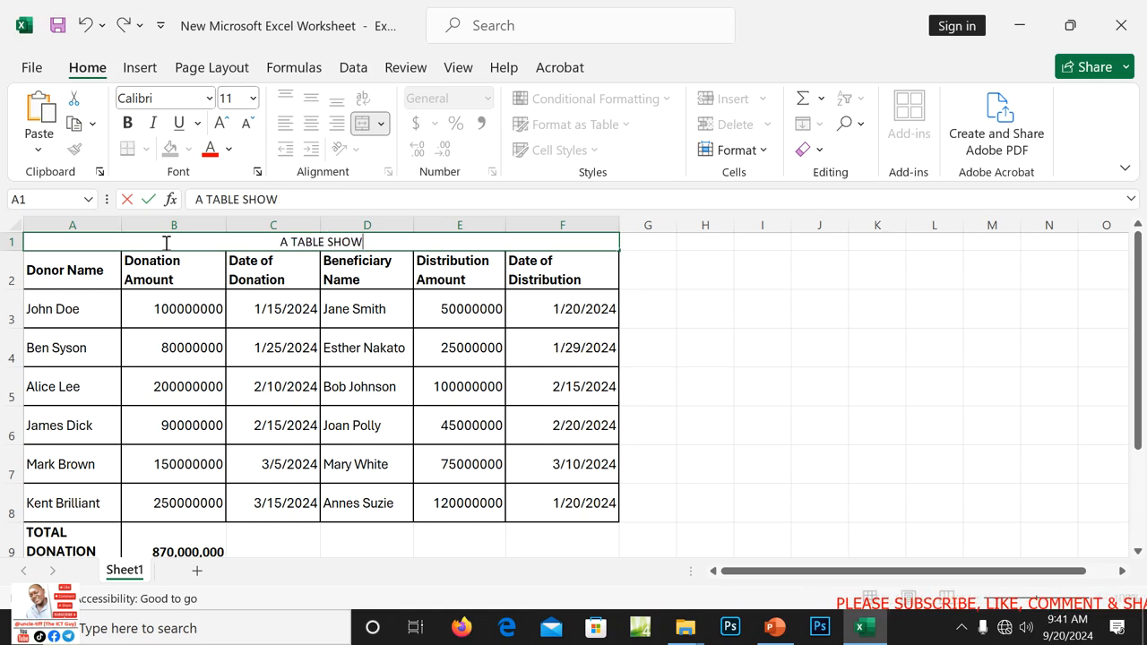
key(BackSpace)
key(BackSpace)
key(BackSpace)
key(BackSpace)
key(BackSpace)
key(BackSpace)
key(BackSpace)
key(BackSpace)
key(BackSpace)
key(BackSpace)
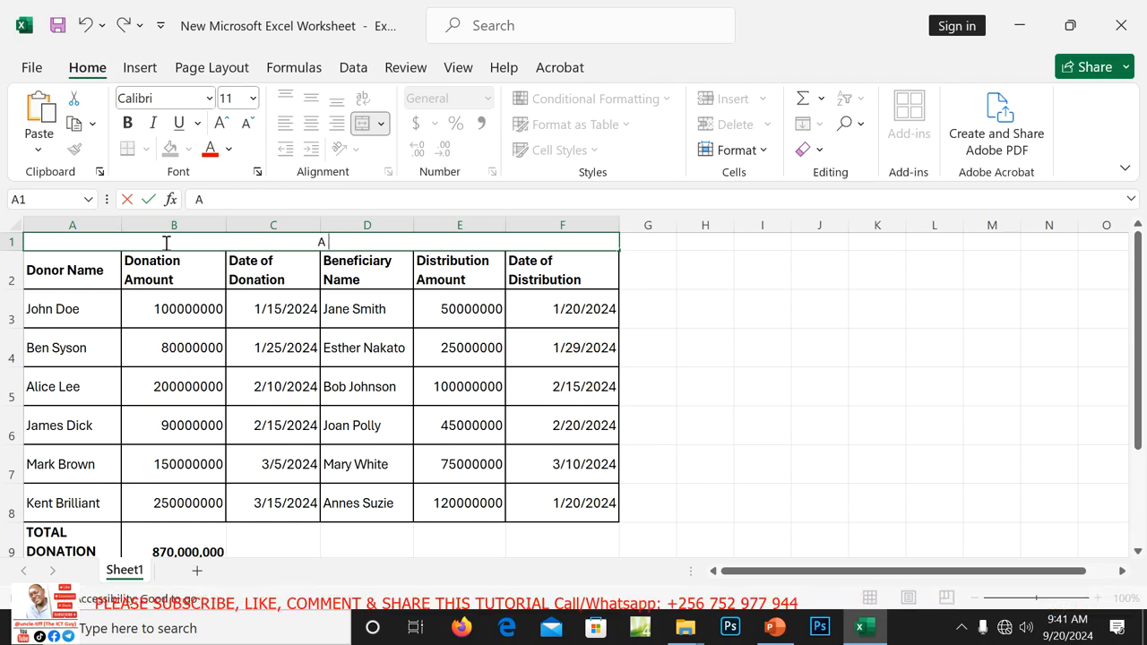
key(BackSpace)
key(BackSpace)
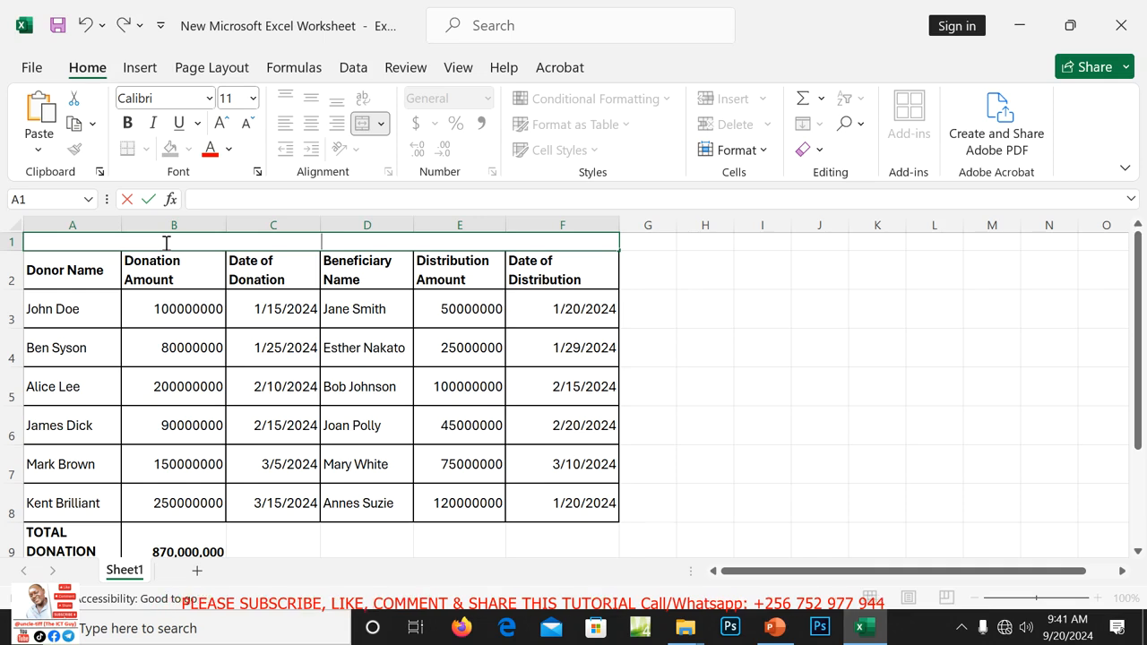
text(HELP)
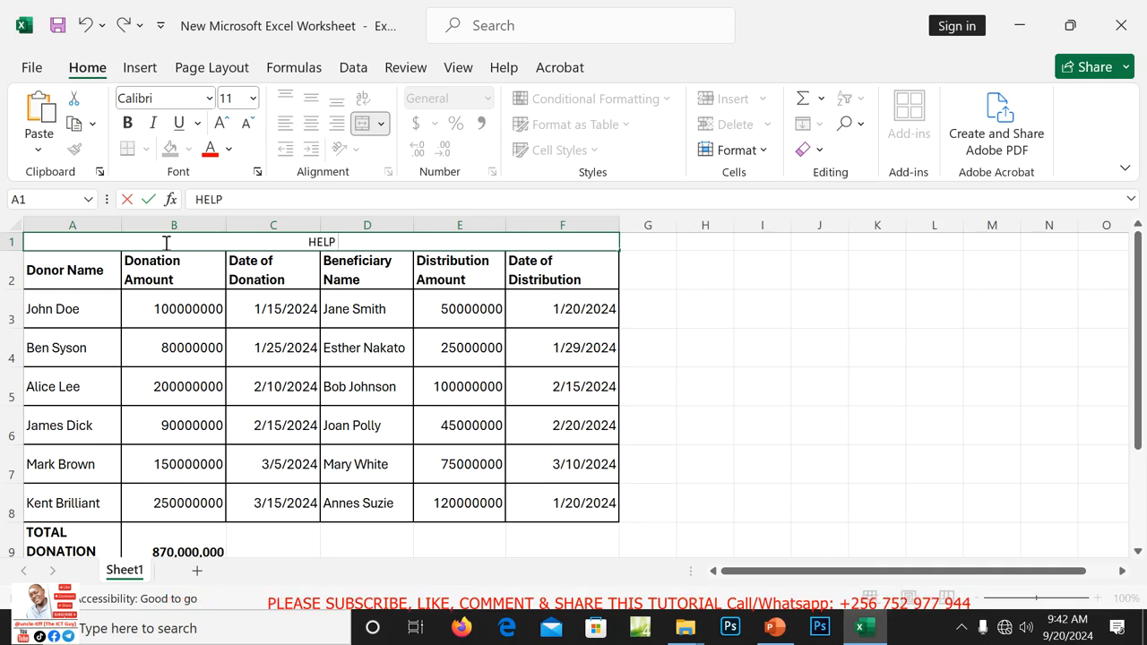
text( HA)
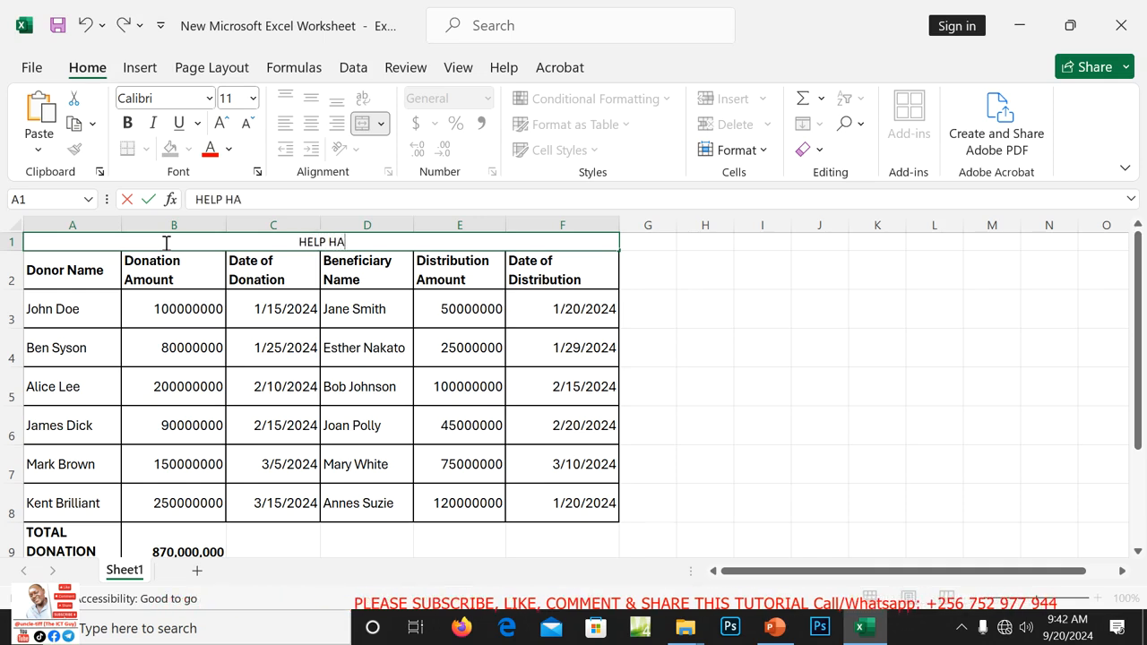
text(NDS SHEET)
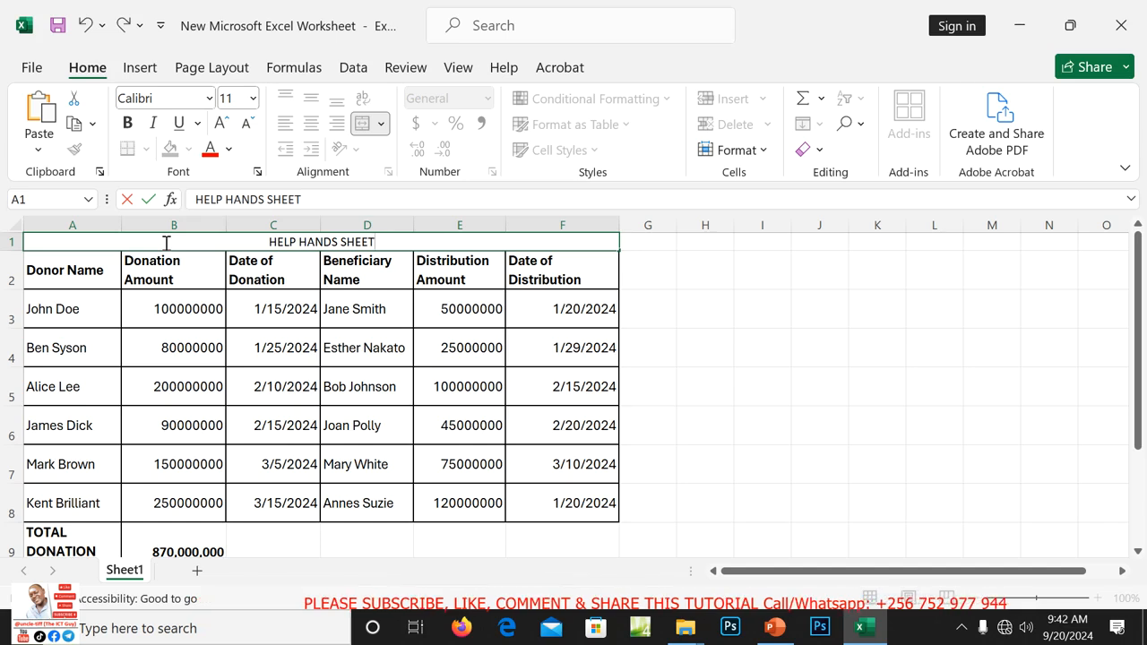
text(SHOWING)
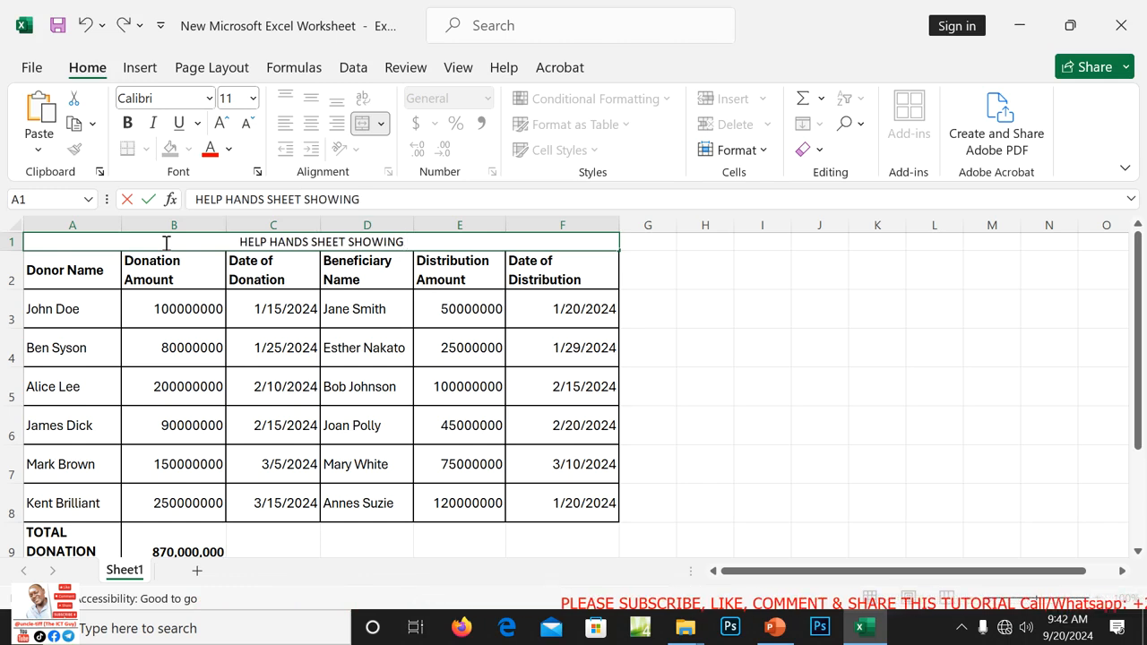
text(THE N)
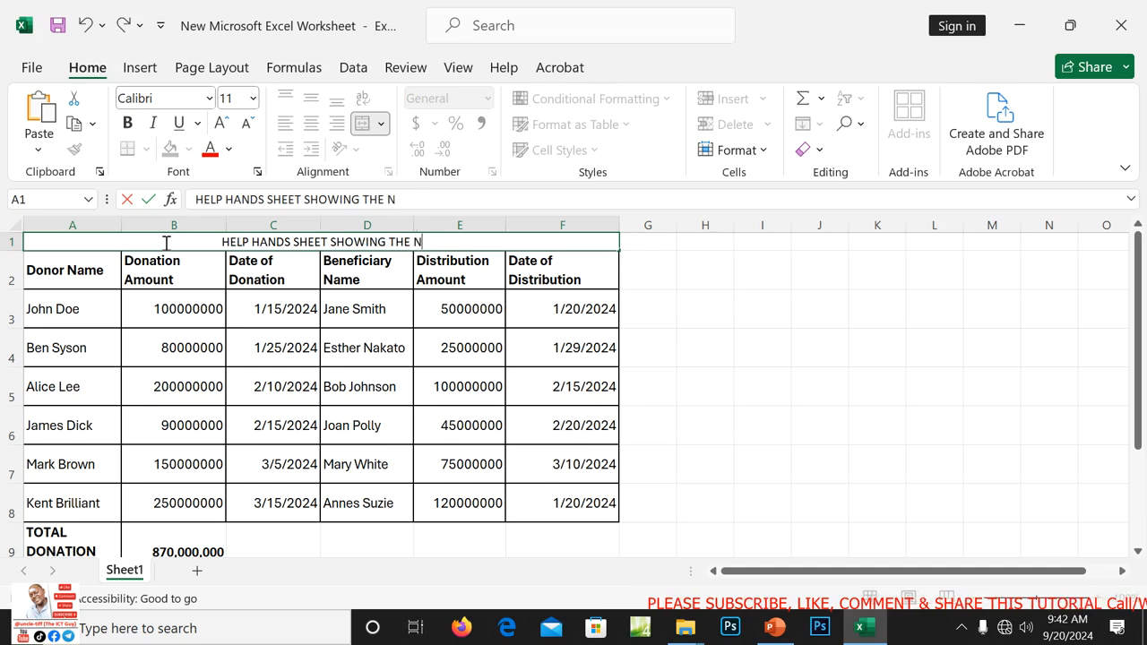
text(UMBER O)
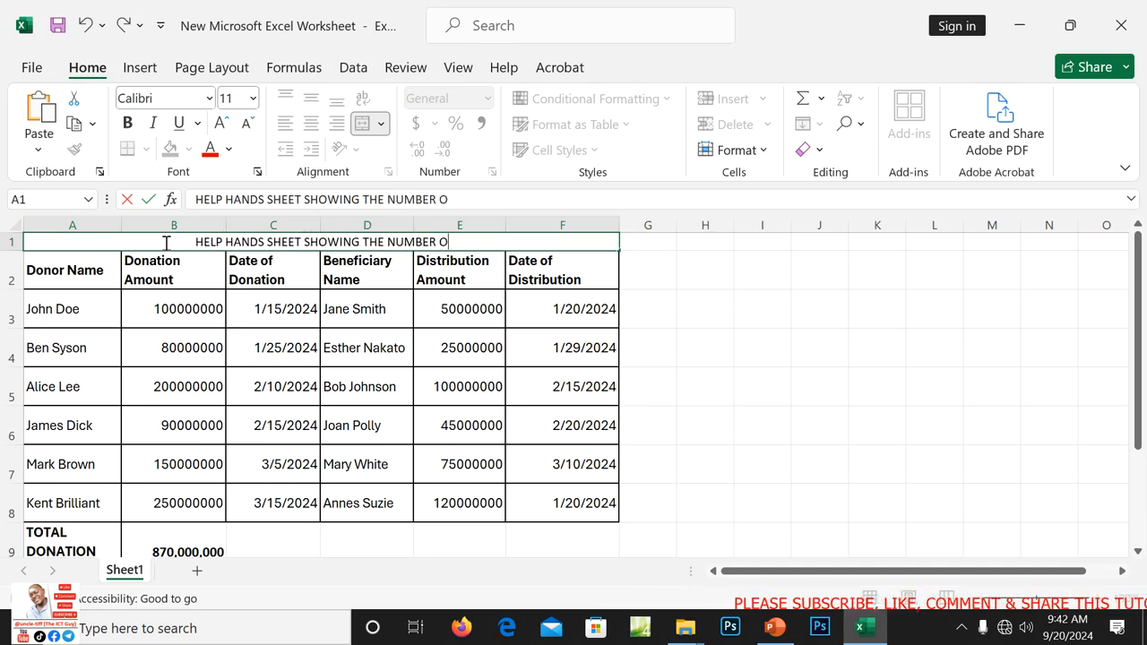
text(F )
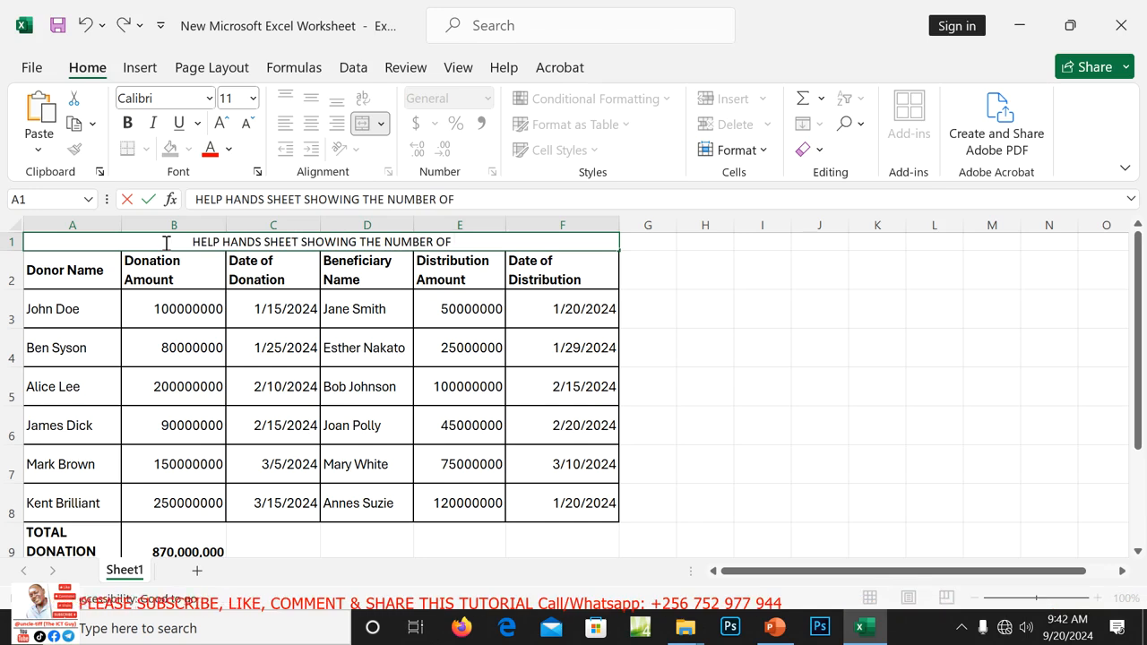
text(BE)
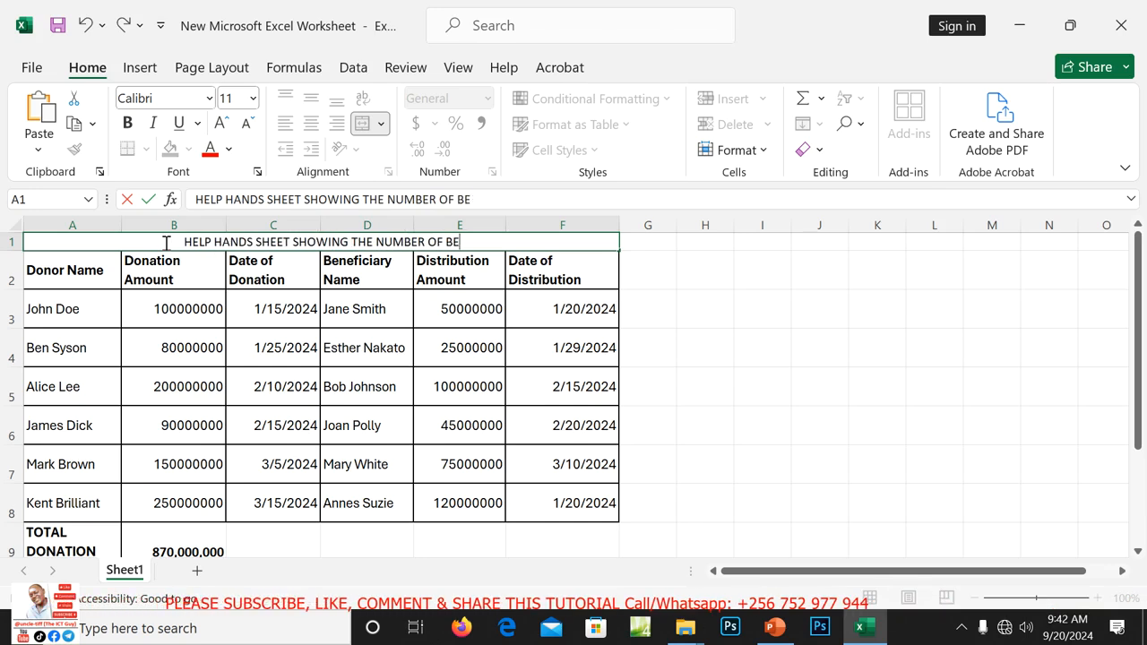
text(NEF)
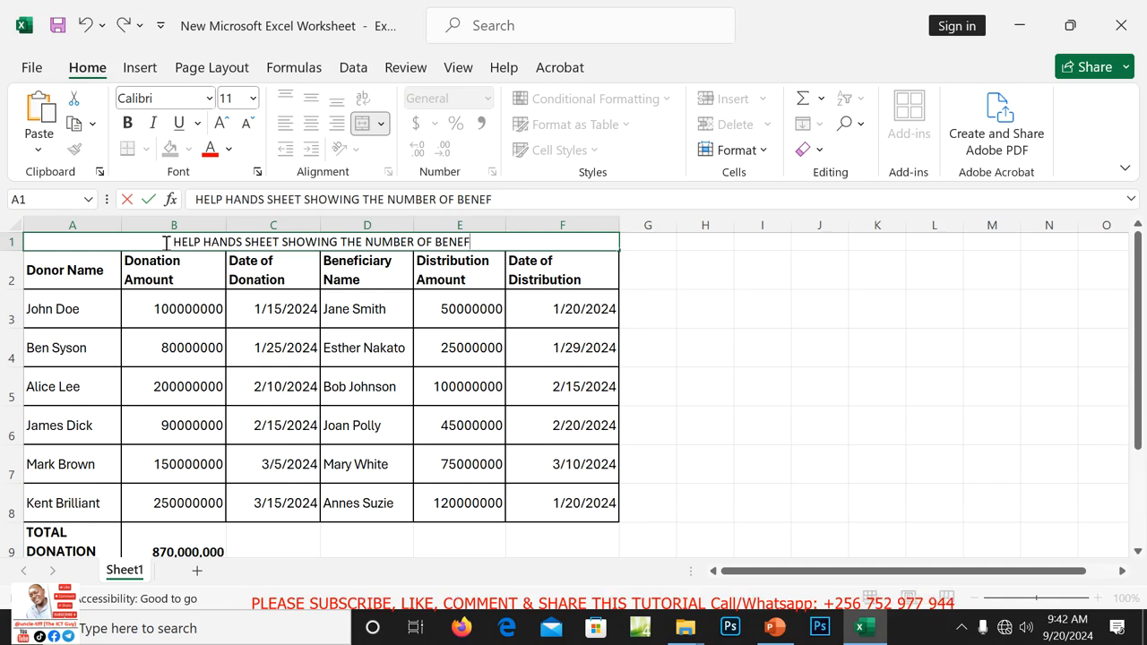
text(ICIAR)
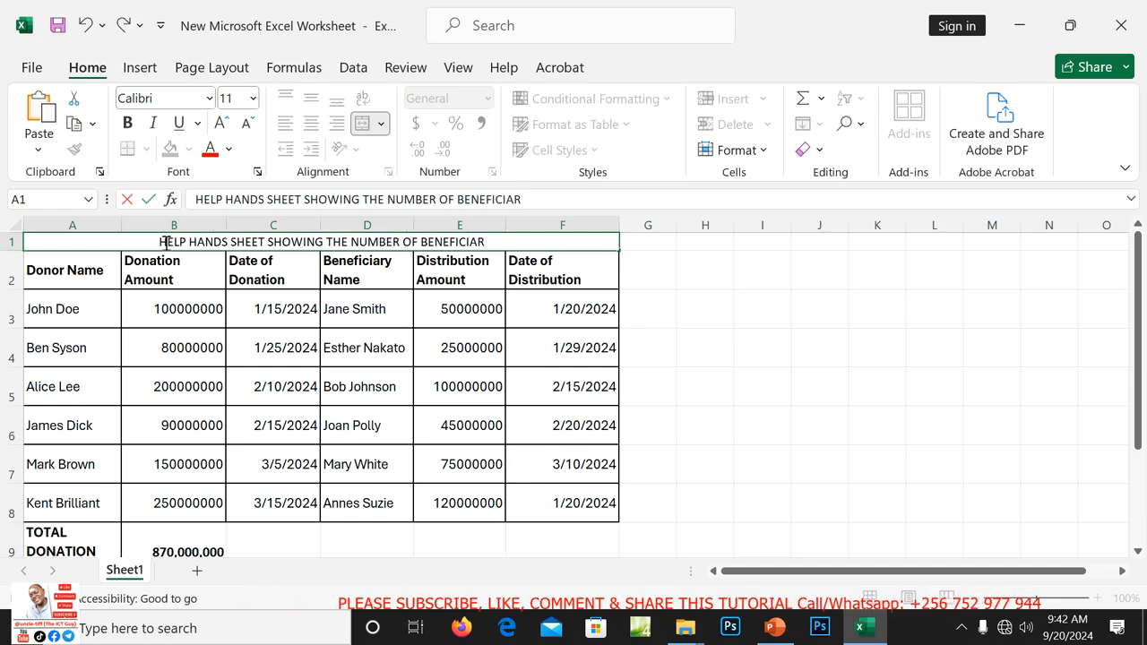
text(IES)
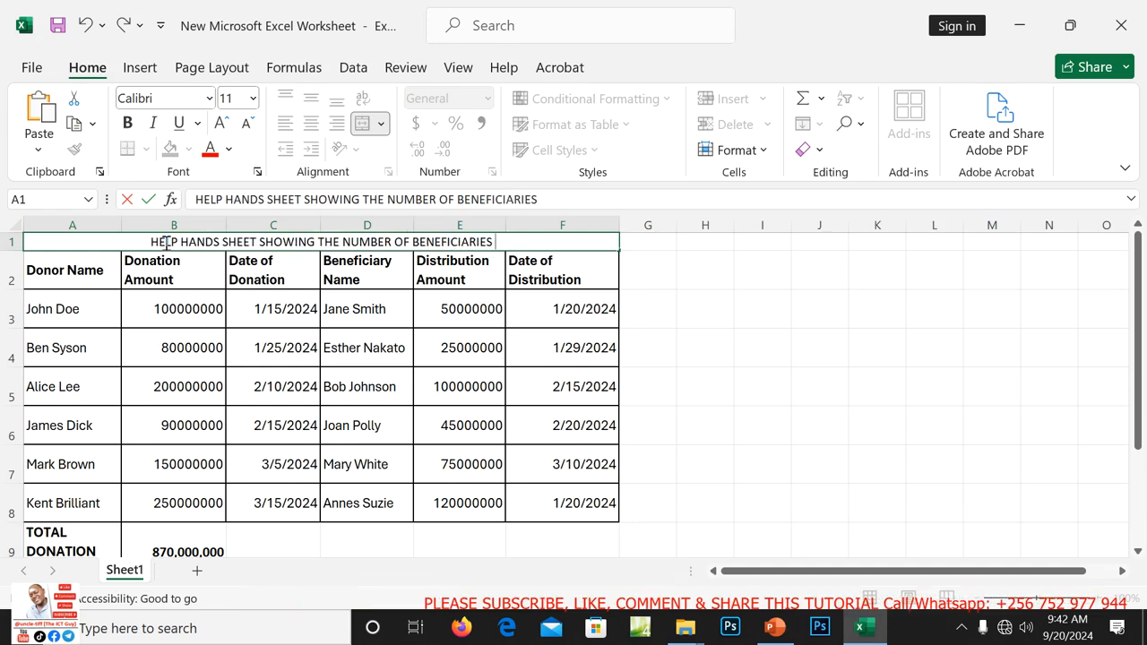
text( WI)
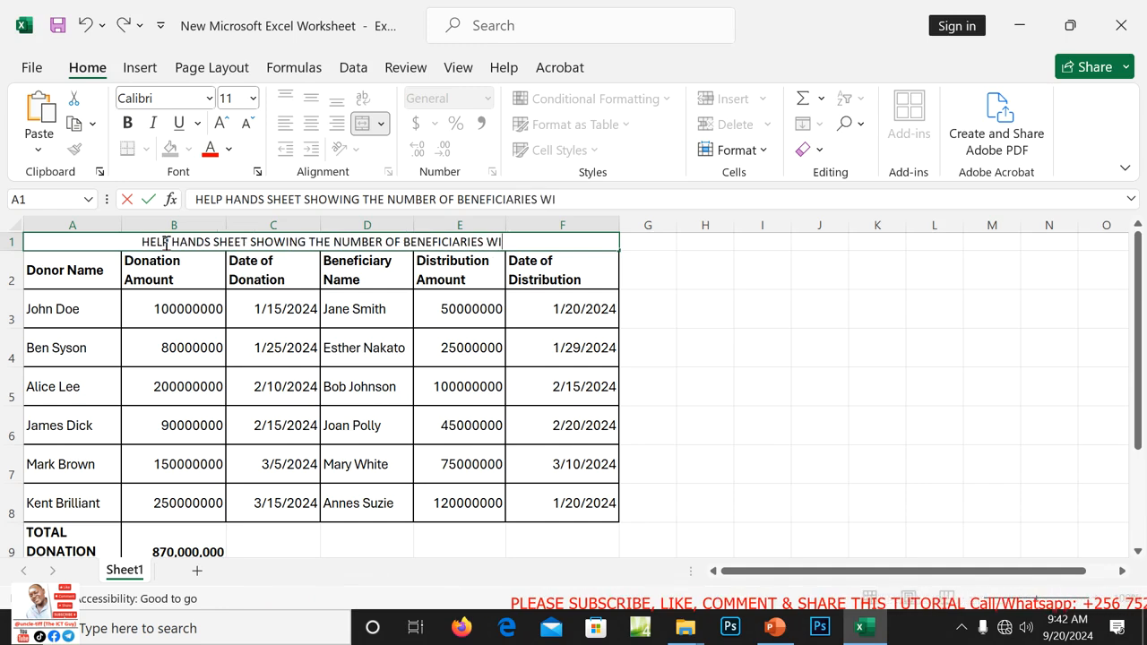
text(TH THEIR)
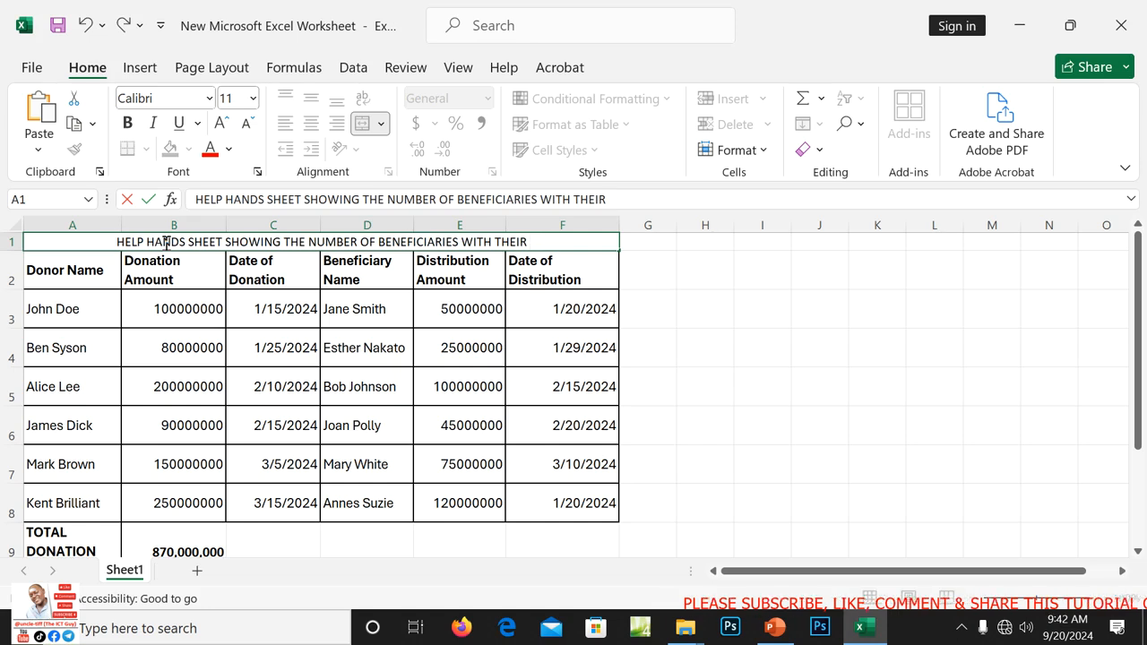
text( DO)
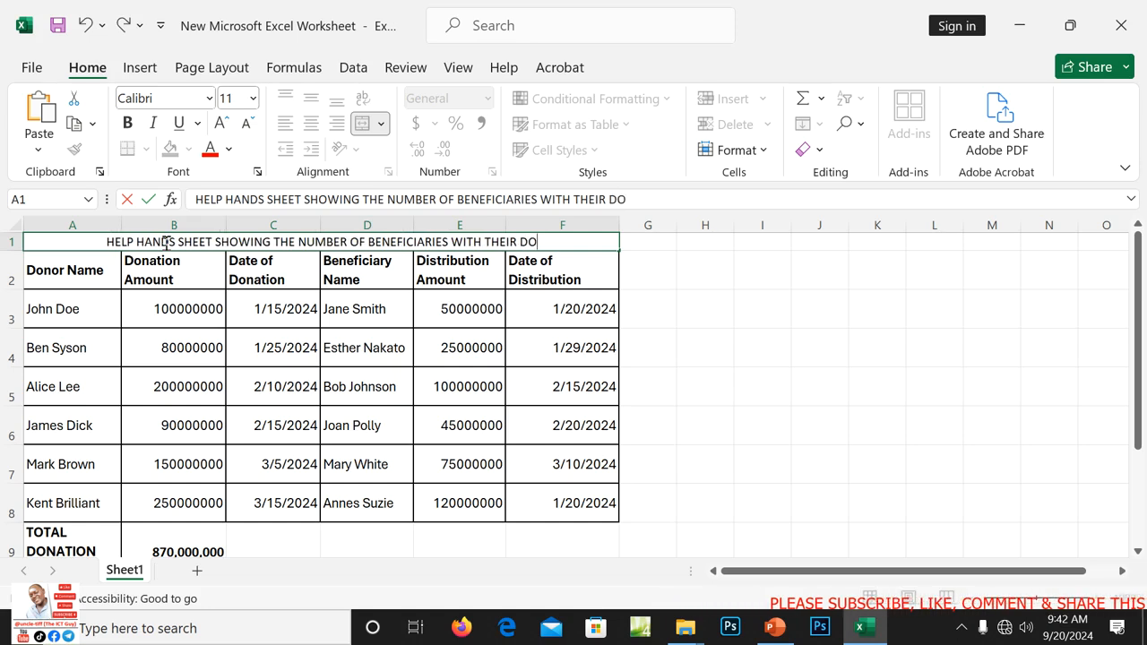
text(NATION )
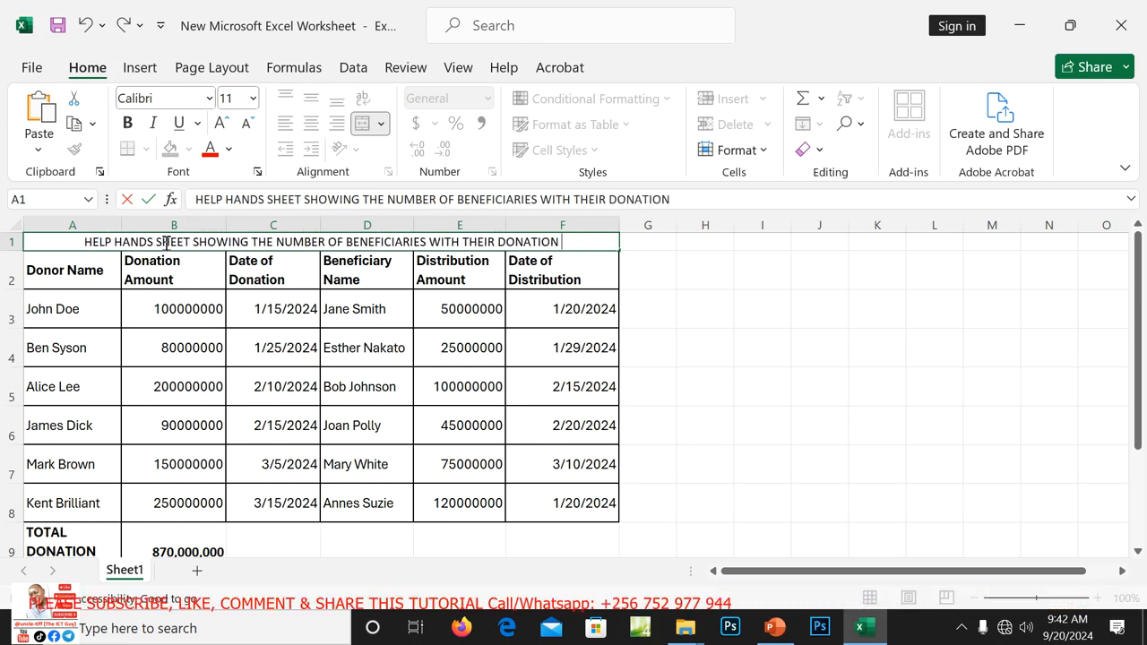
text(AMOUNT)
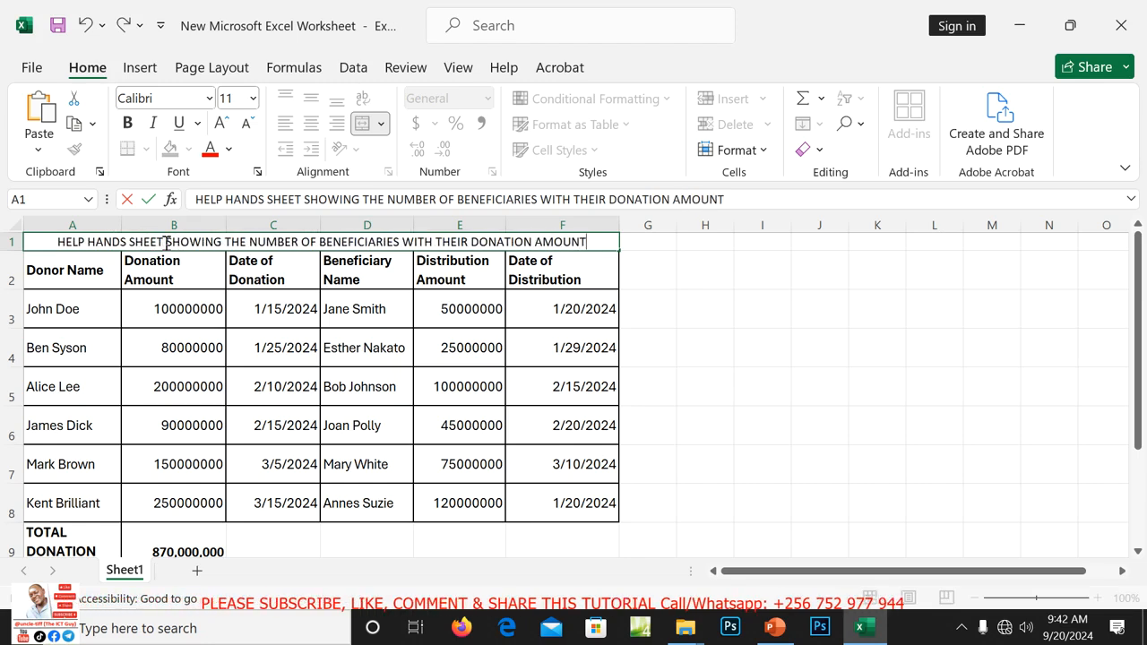
Commit the title and make it bold at size 12, after trying 14.
click(710, 268)
drag(58, 243, 519, 235)
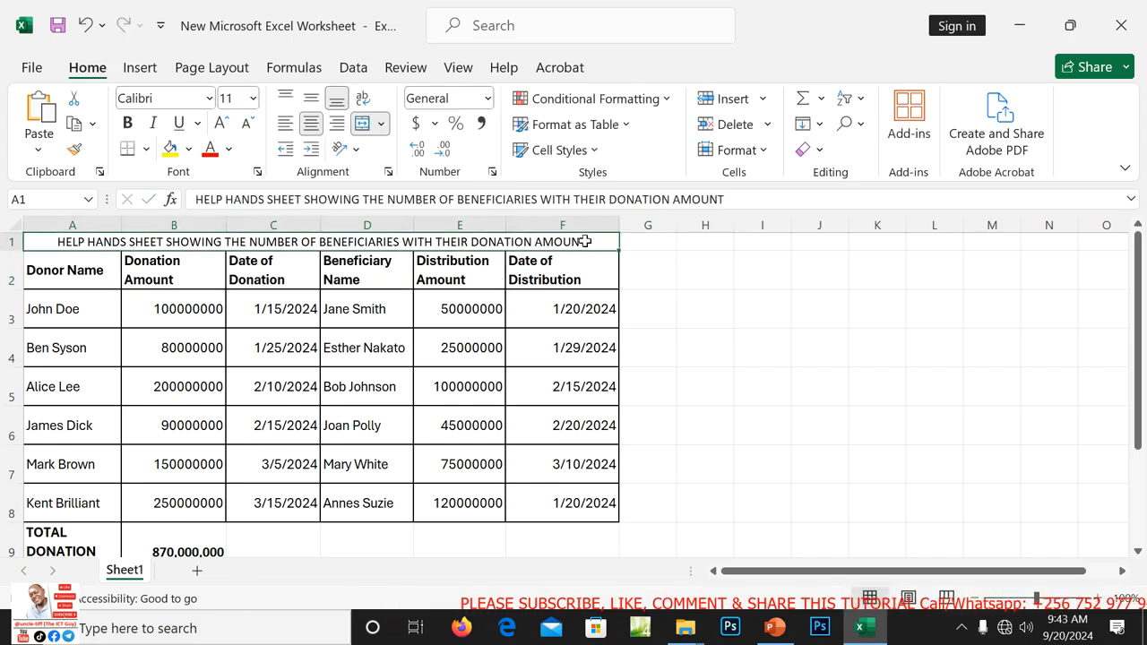
click(128, 125)
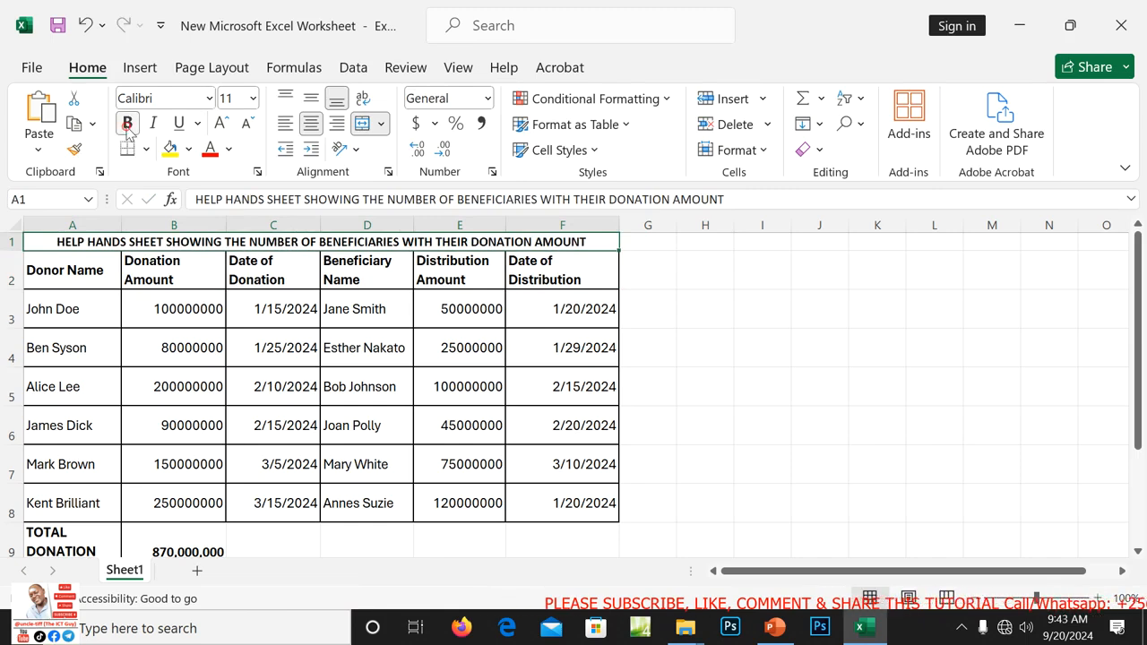
click(254, 99)
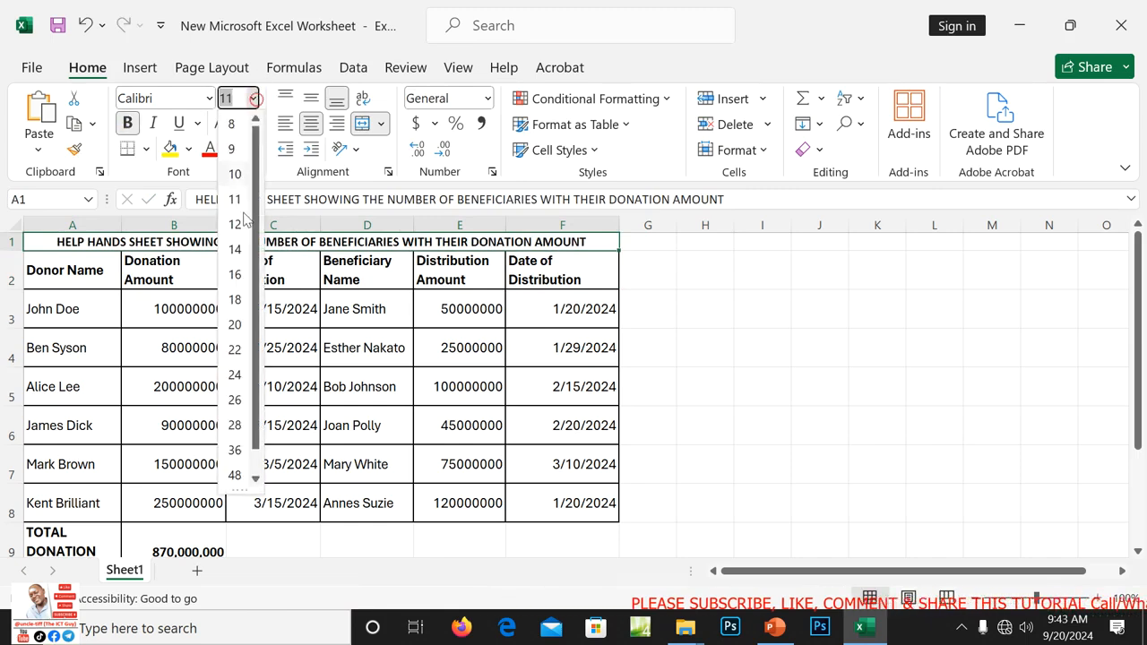
click(235, 249)
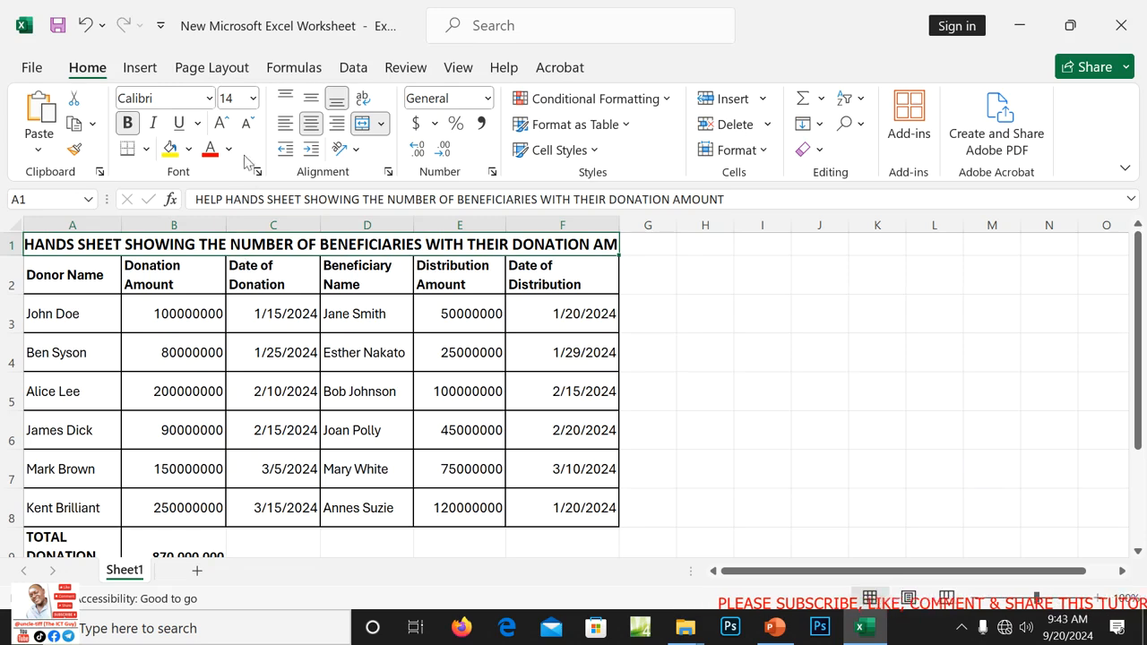
click(253, 100)
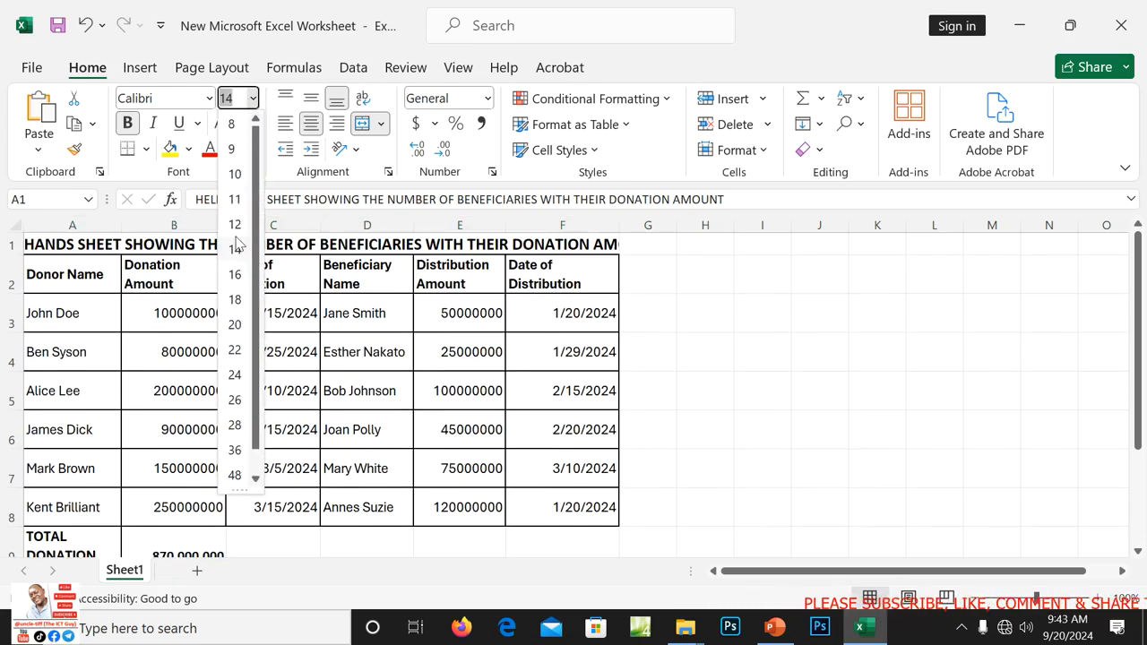
click(236, 225)
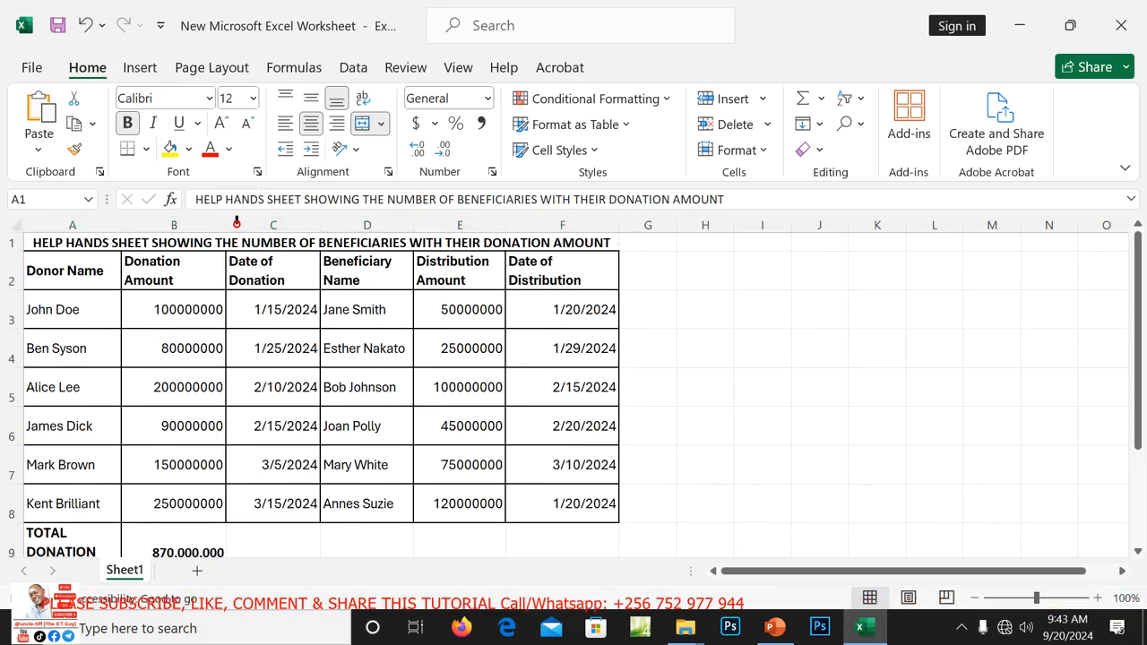
Change the title's font colour to Red.
click(231, 151)
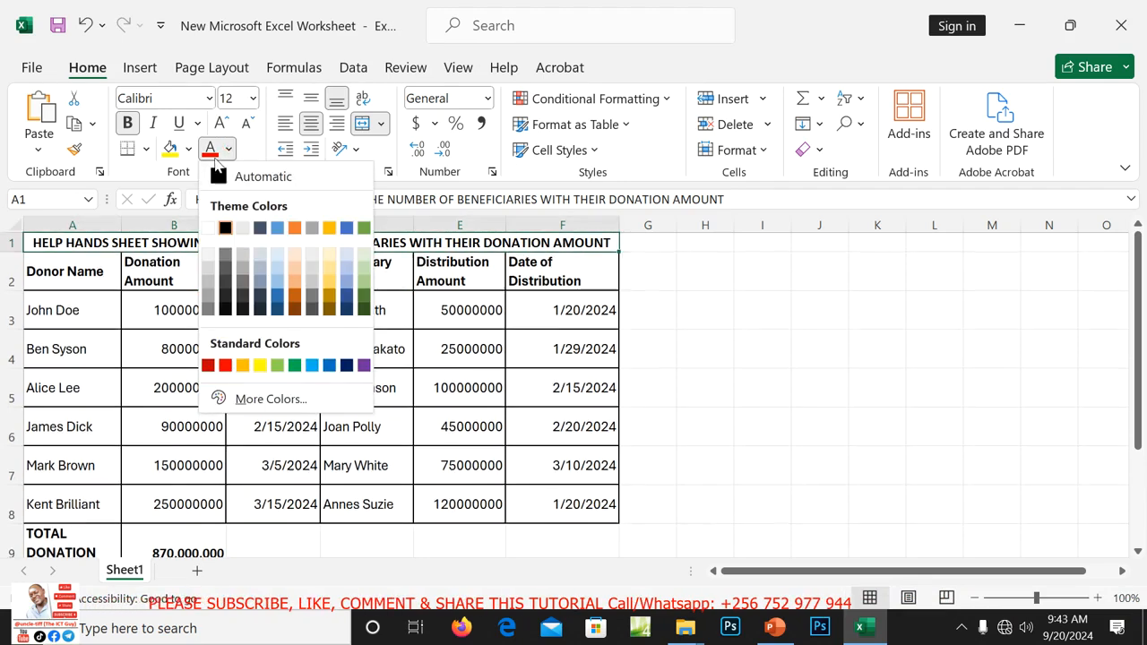
click(215, 159)
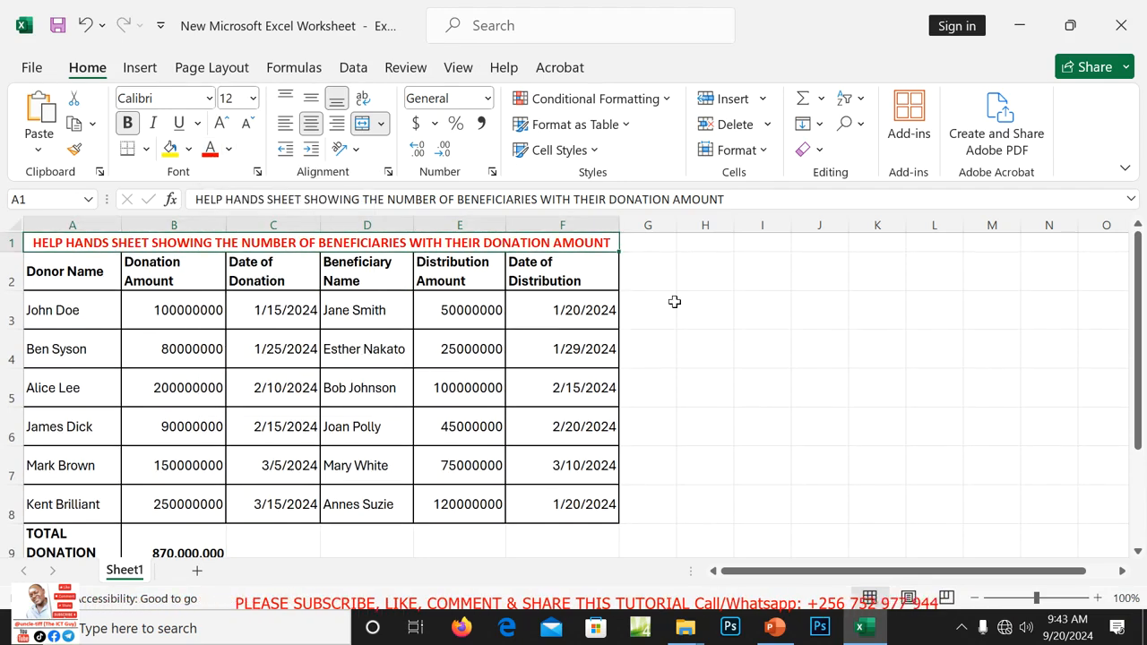
click(675, 304)
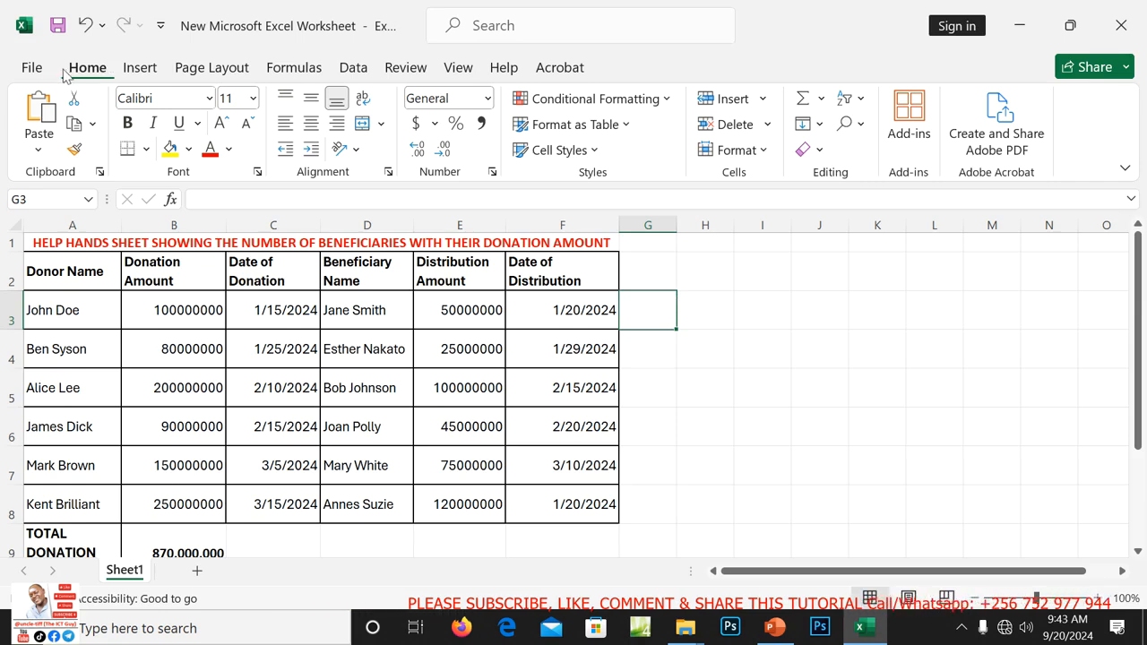
Save the workbook as DONATION AMOUNT in the Desktop project's ITEM 1 folder.
click(33, 68)
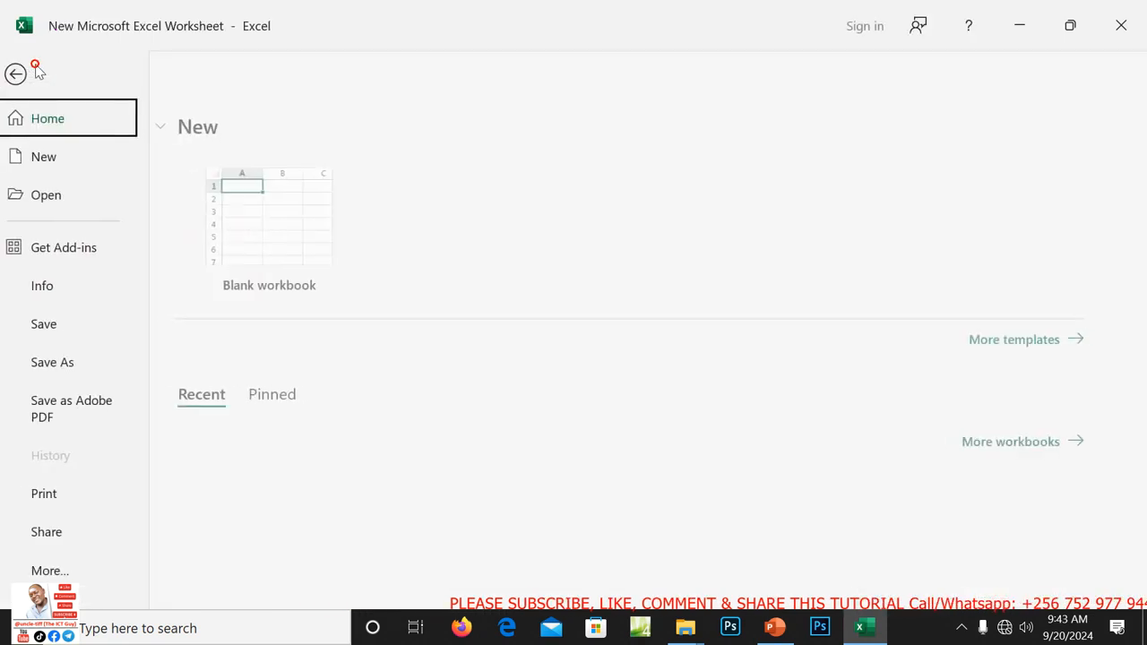
click(66, 364)
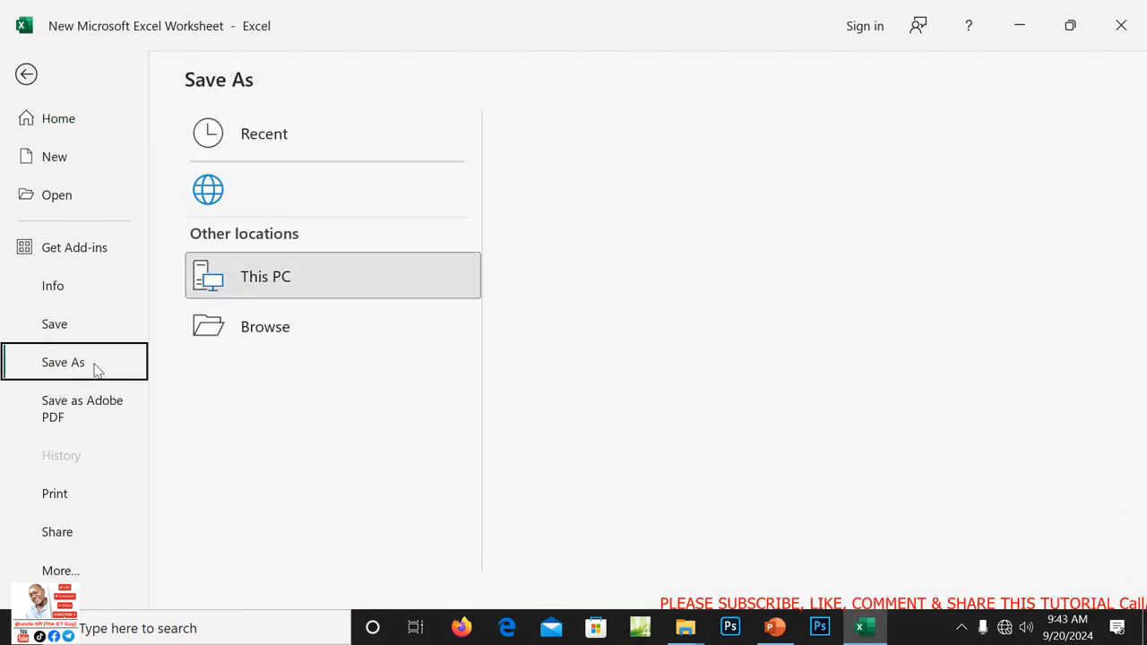
click(271, 386)
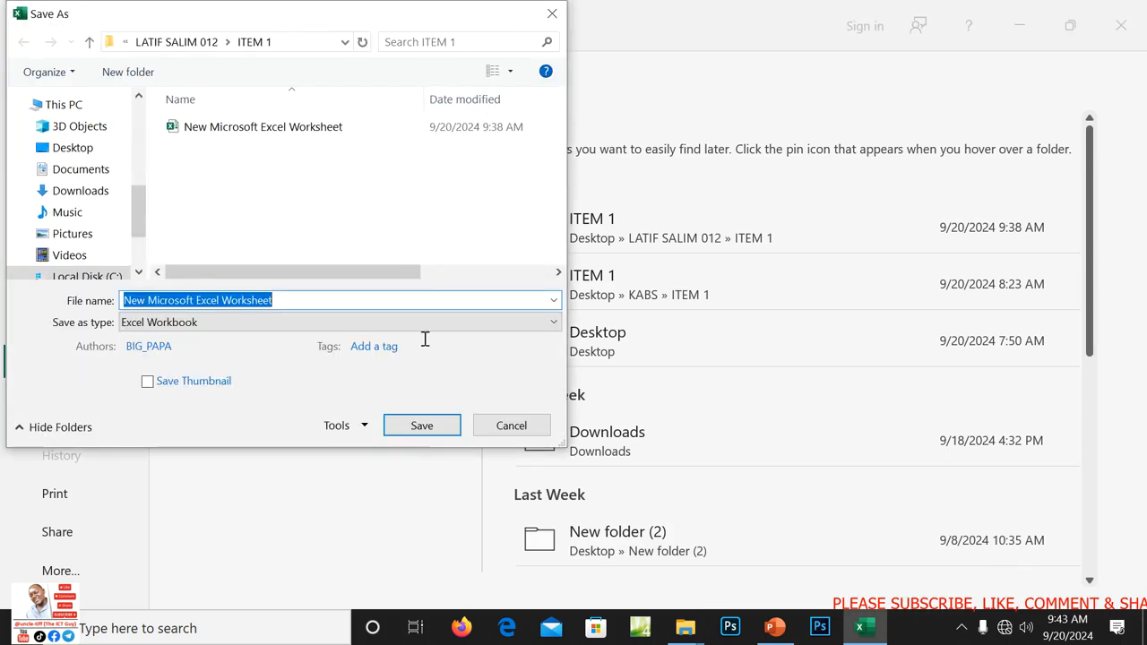
click(71, 152)
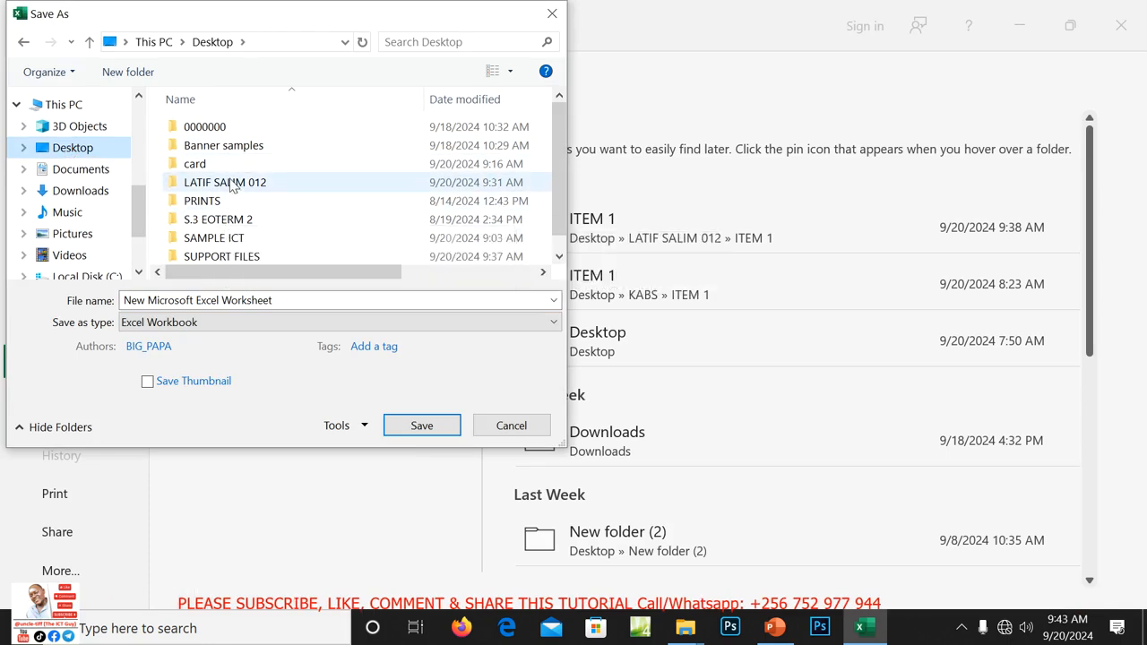
double_click(228, 183)
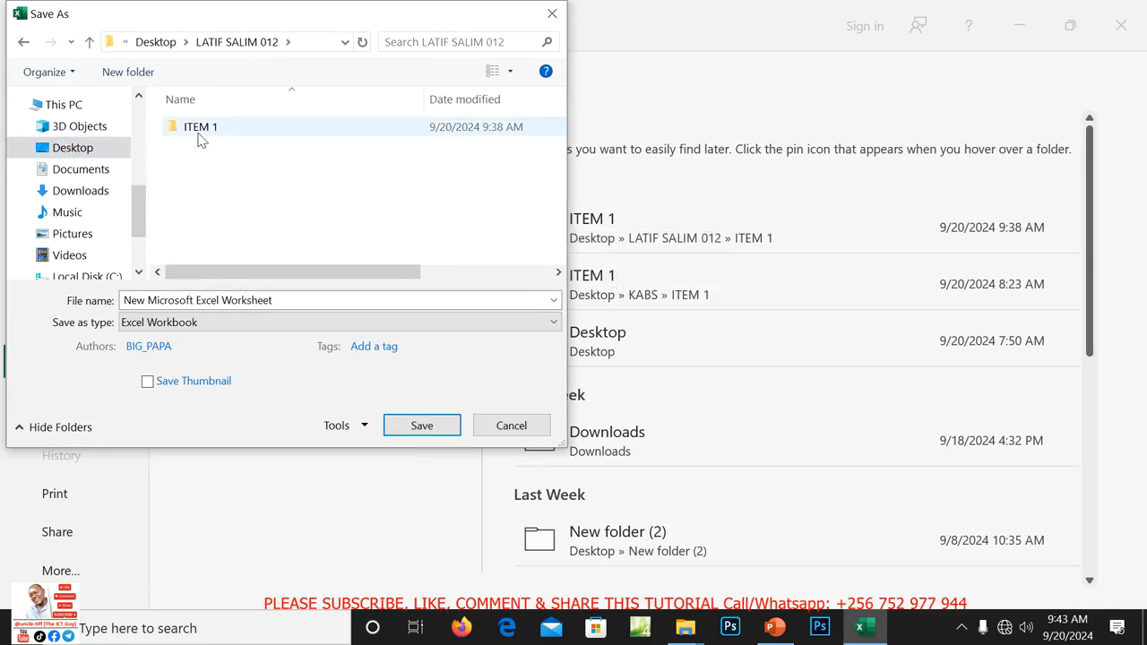
double_click(199, 128)
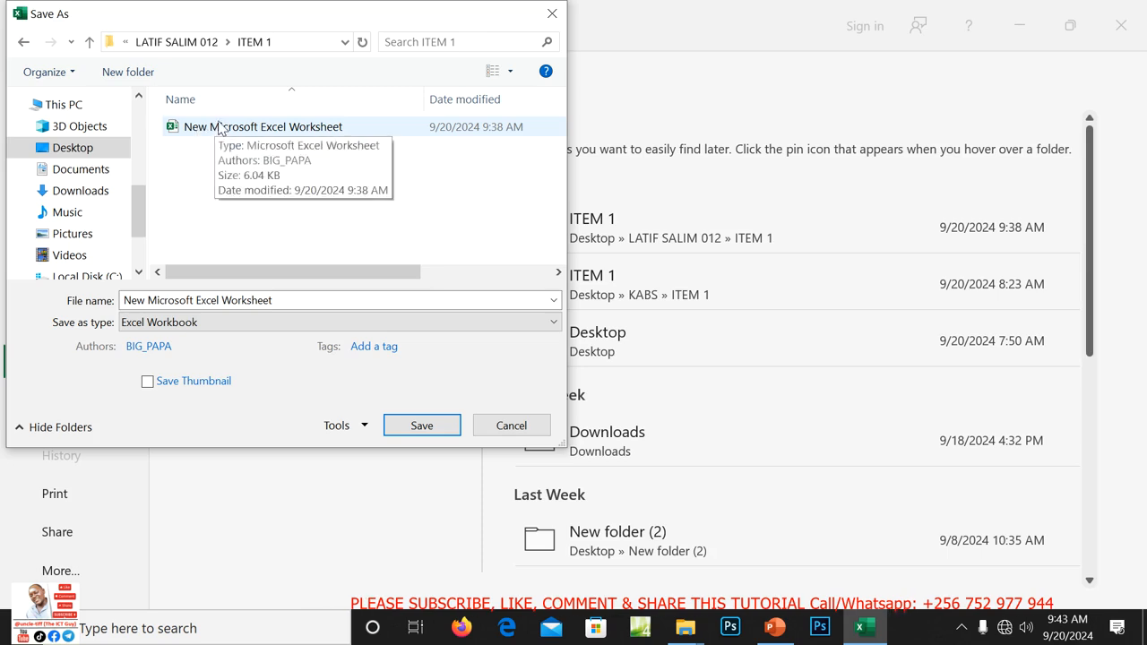
click(274, 301)
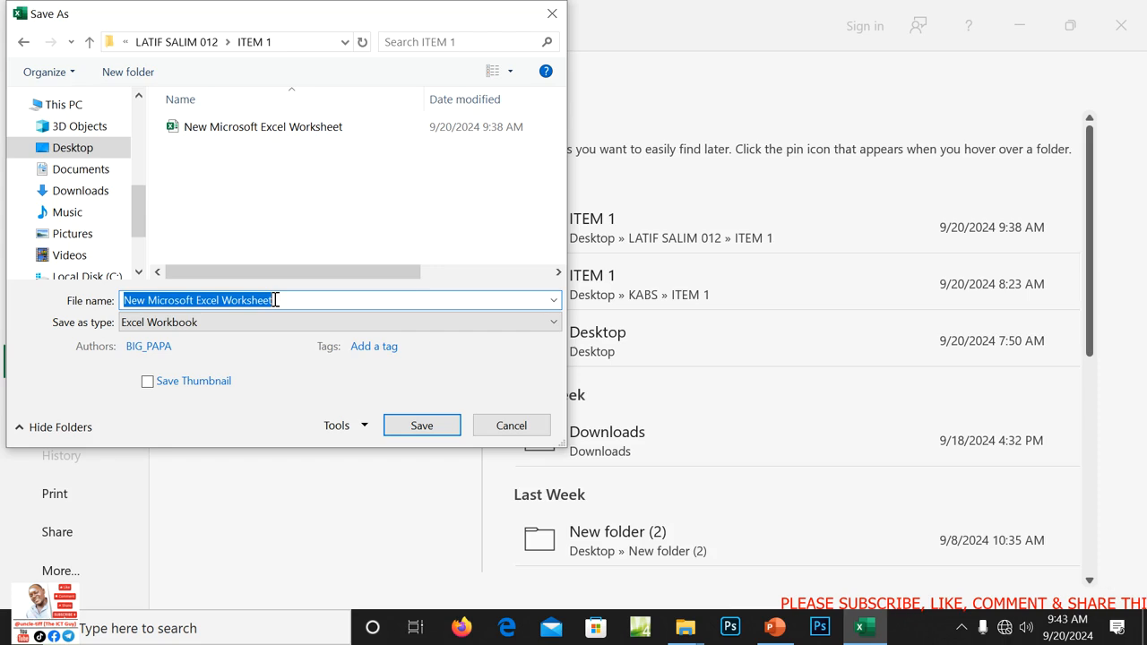
text(DONATIO)
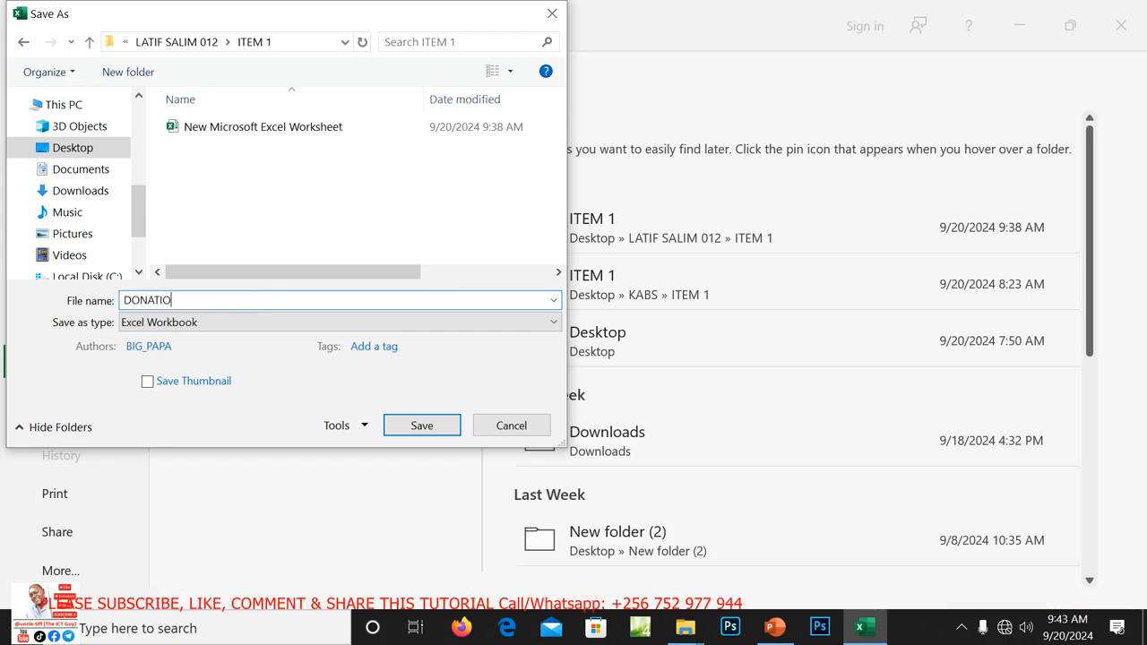
text(N AMOUN)
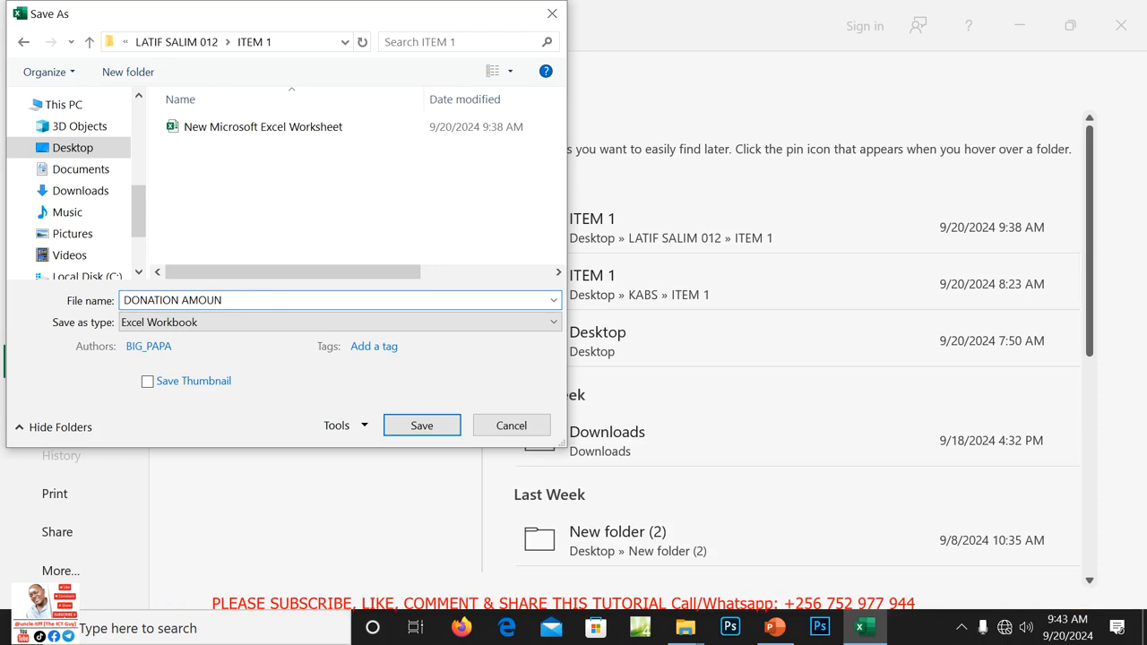
key(Left)
key(Left)
key(Left)
key(Left)
key(Left)
key(Left)
key(Left)
key(Left)
key(Left)
key(Left)
key(Left)
key(Left)
key(Left)
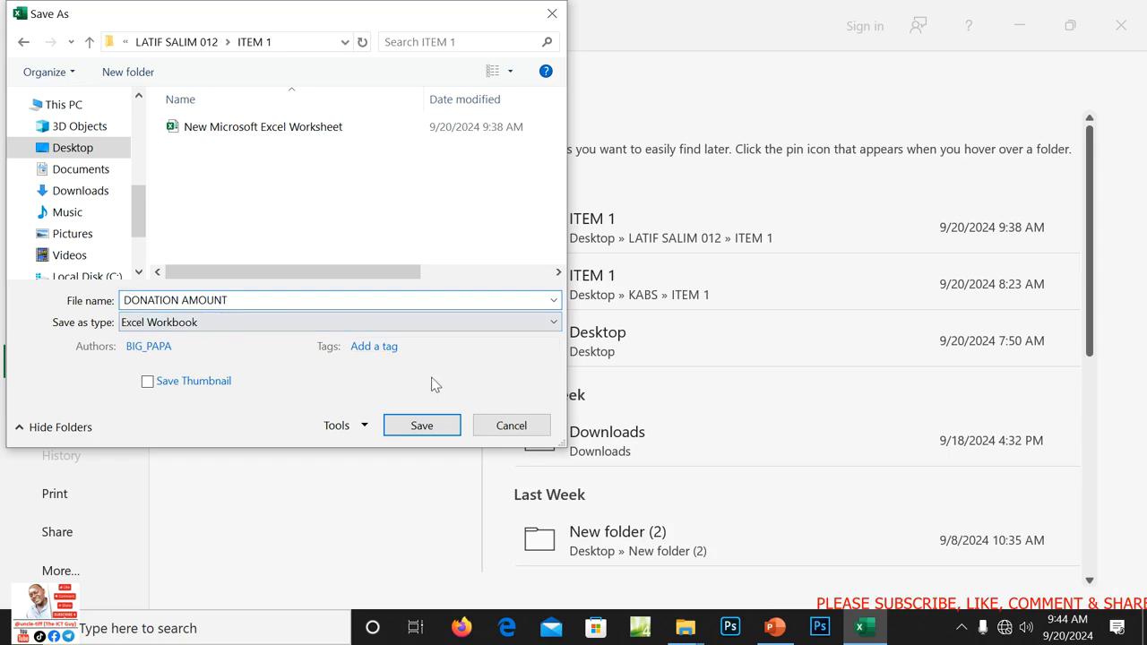
click(432, 427)
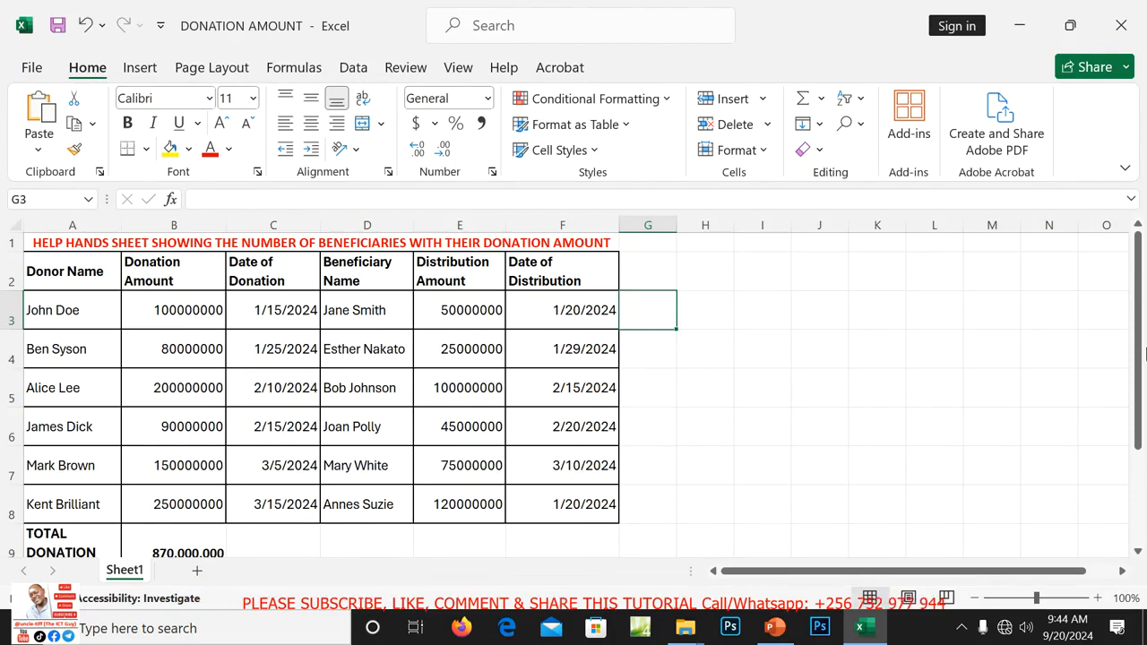
Apply All Borders to the donations table A2:F9, then close the DONATION AMOUNT workbook.
drag(1145, 354, 1128, 429)
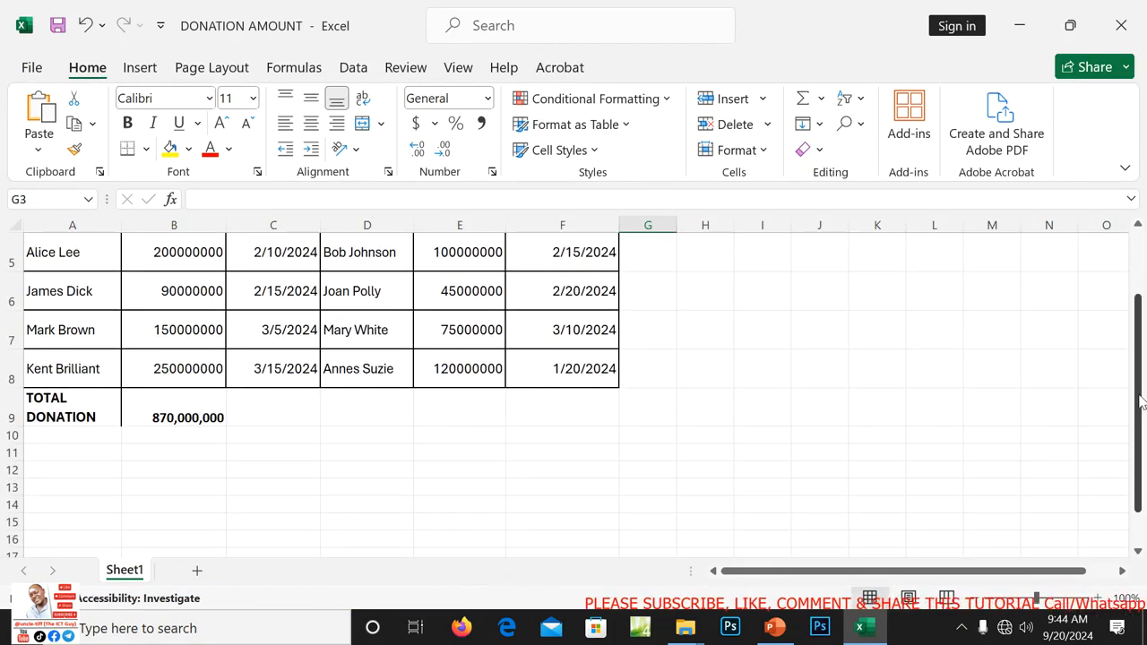
drag(1139, 395, 1134, 328)
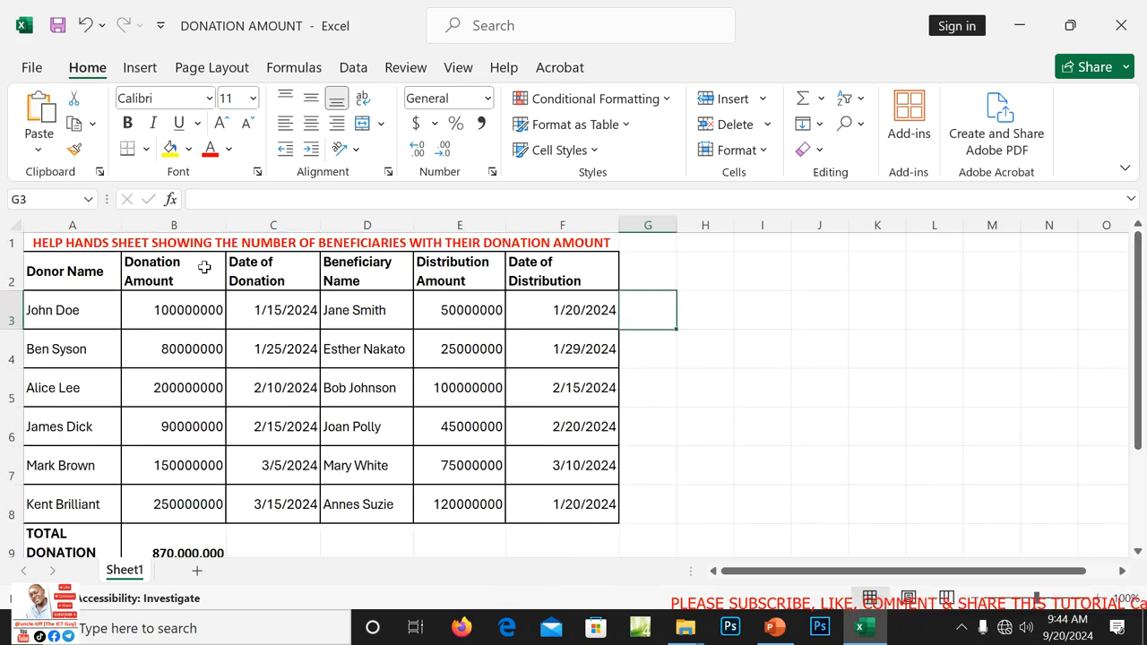
drag(71, 280, 563, 500)
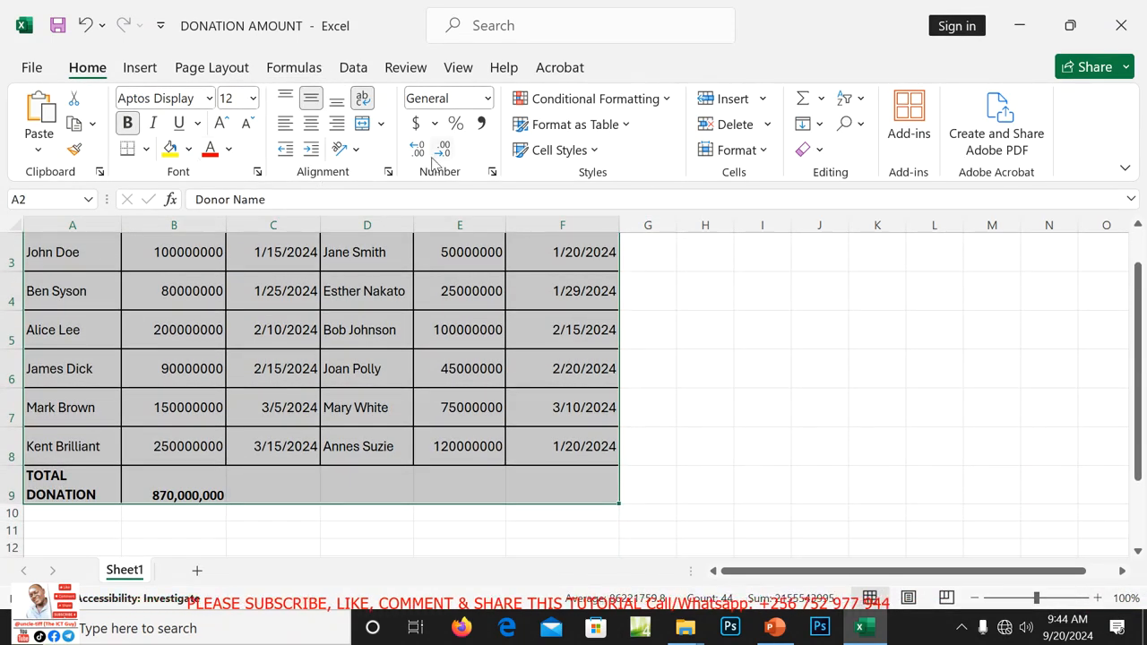
click(147, 149)
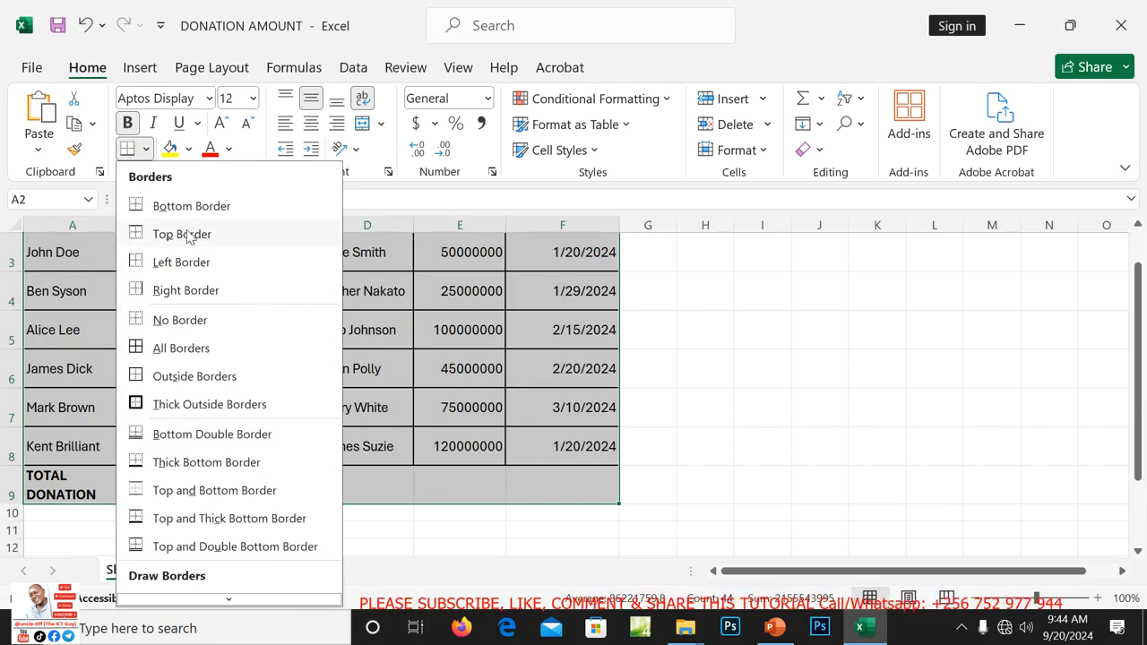
click(179, 349)
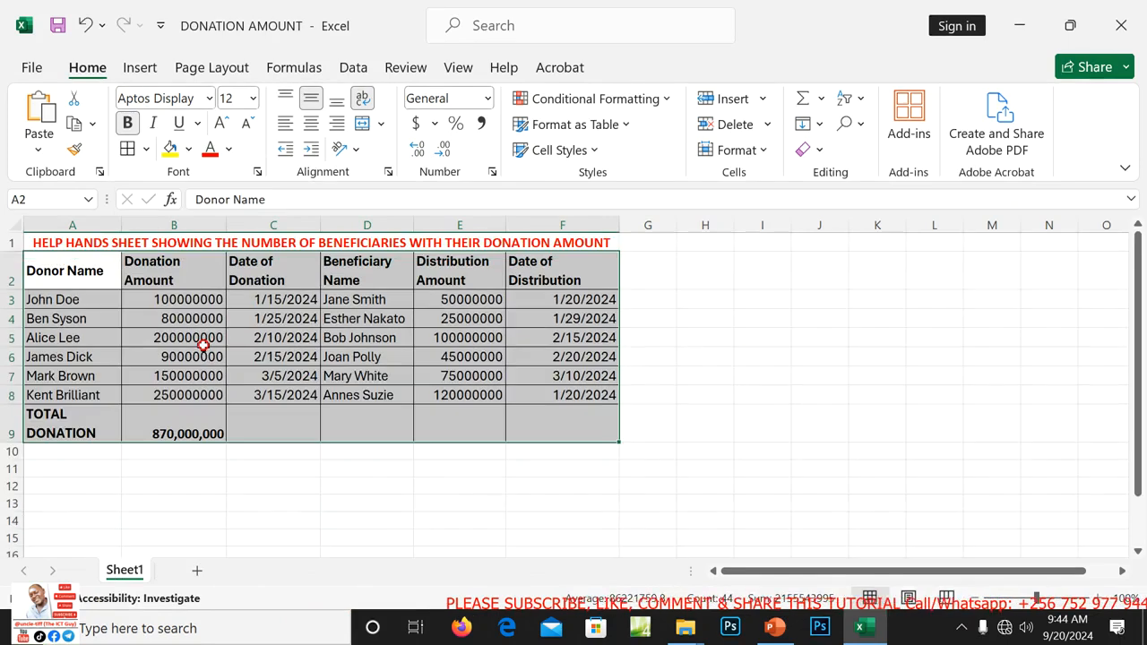
click(661, 428)
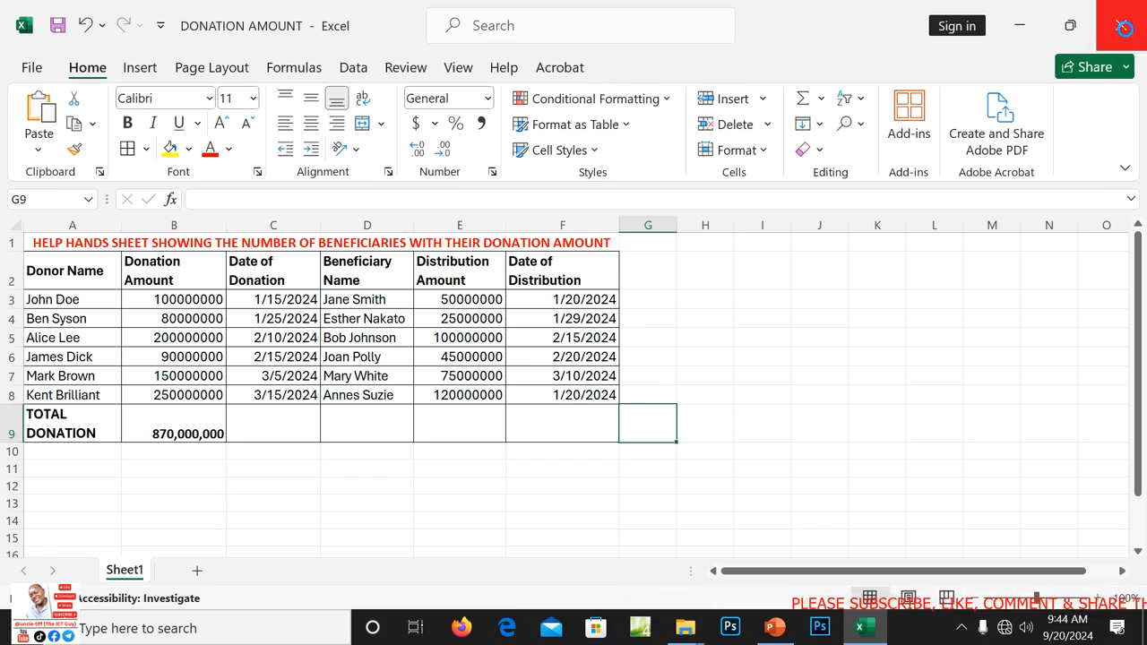
click(1123, 27)
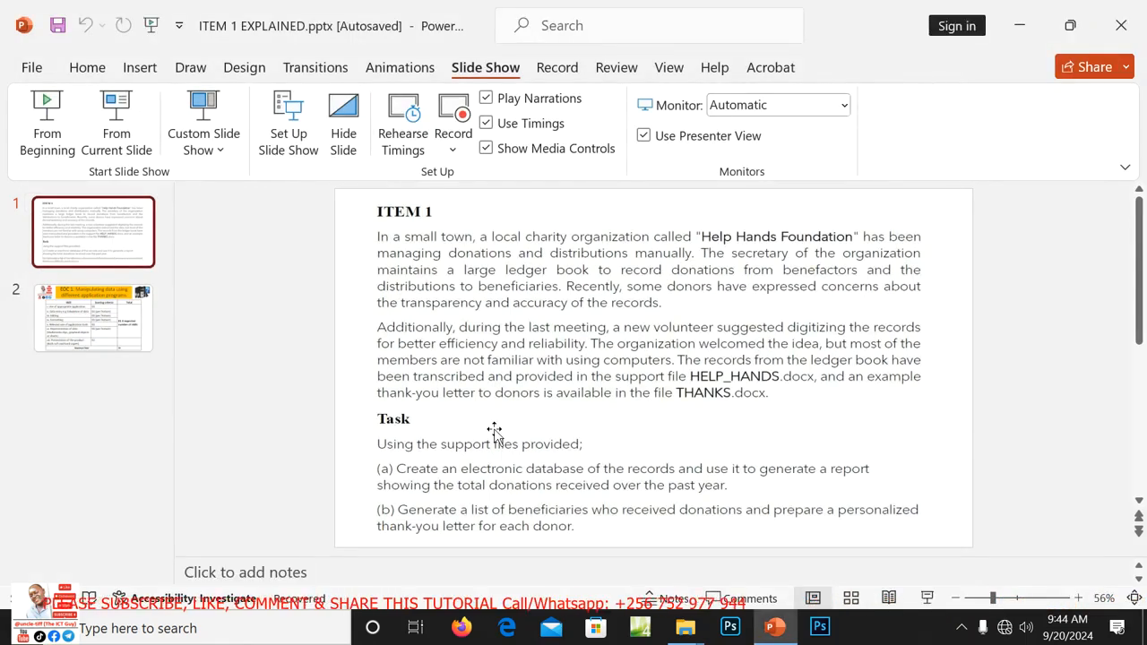
Read through the ITEM 1 EXPLAINED task slide, then minimize PowerPoint.
drag(1140, 309, 1138, 371)
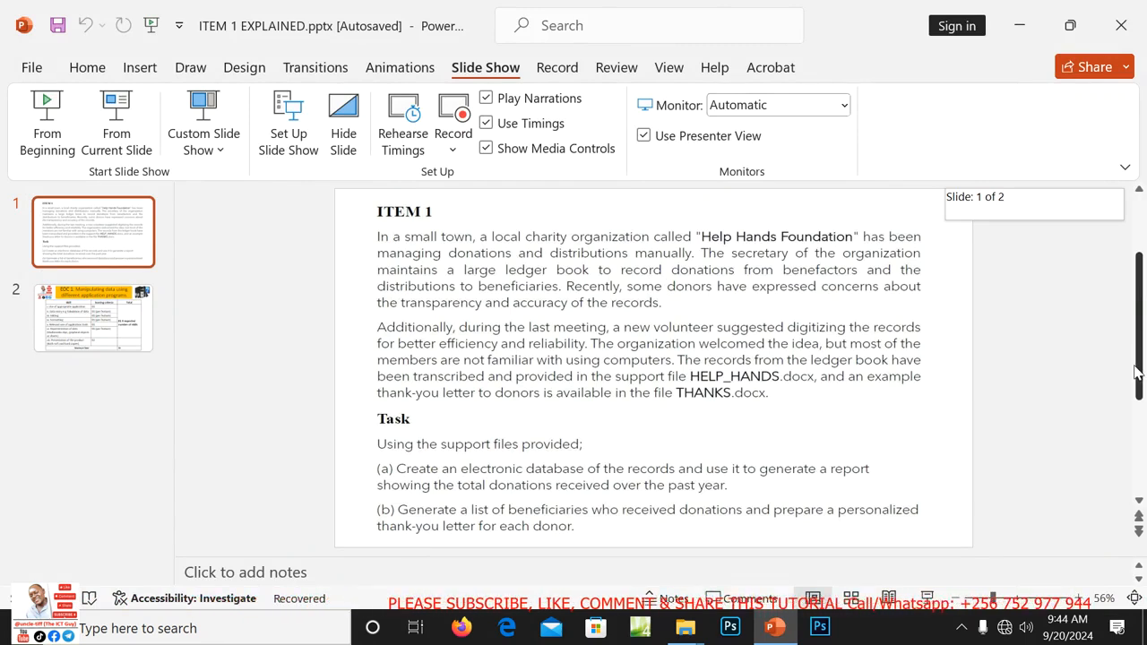
drag(1138, 372, 1138, 372)
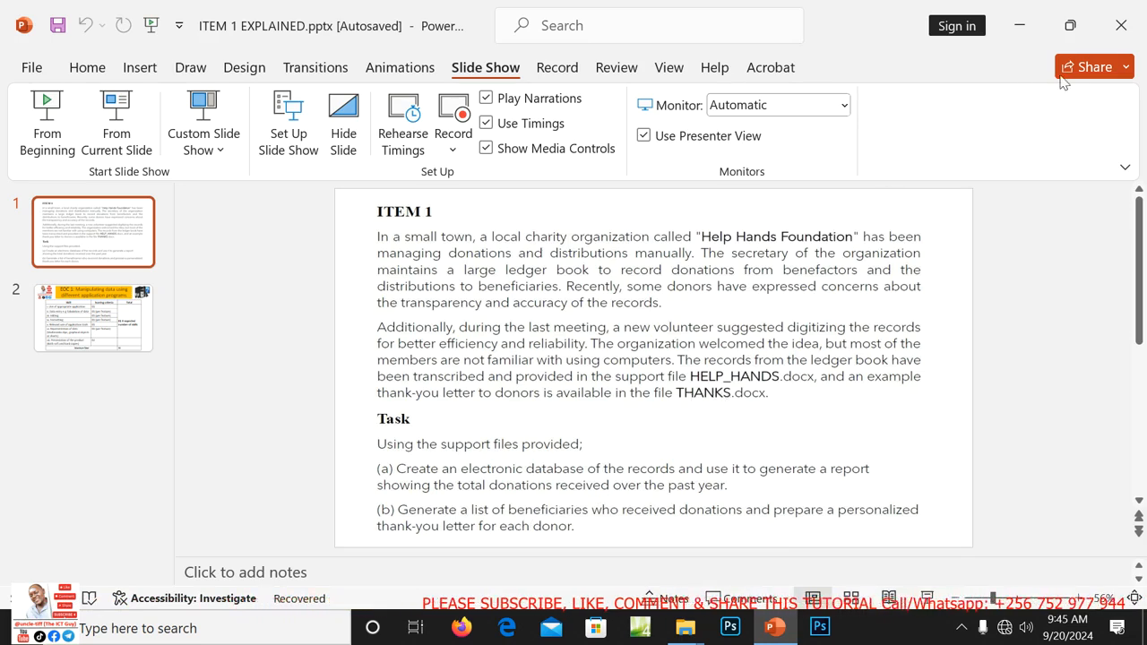
click(1019, 27)
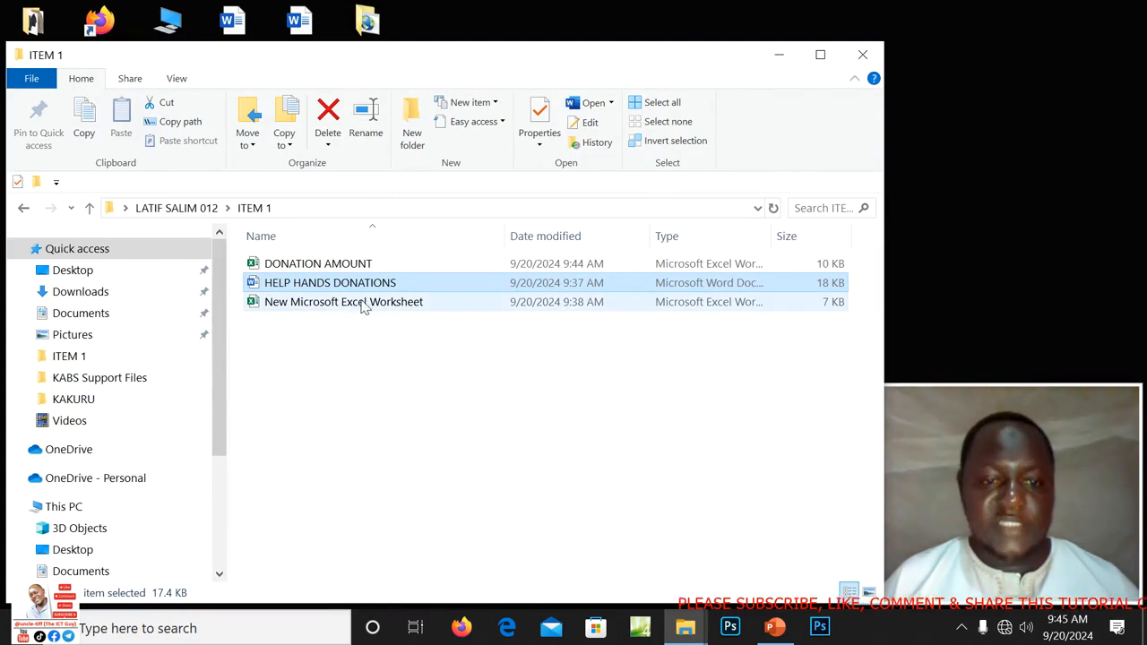
Delete the unused New Microsoft Excel Worksheet file from the ITEM 1 folder.
click(288, 305)
right_click(289, 304)
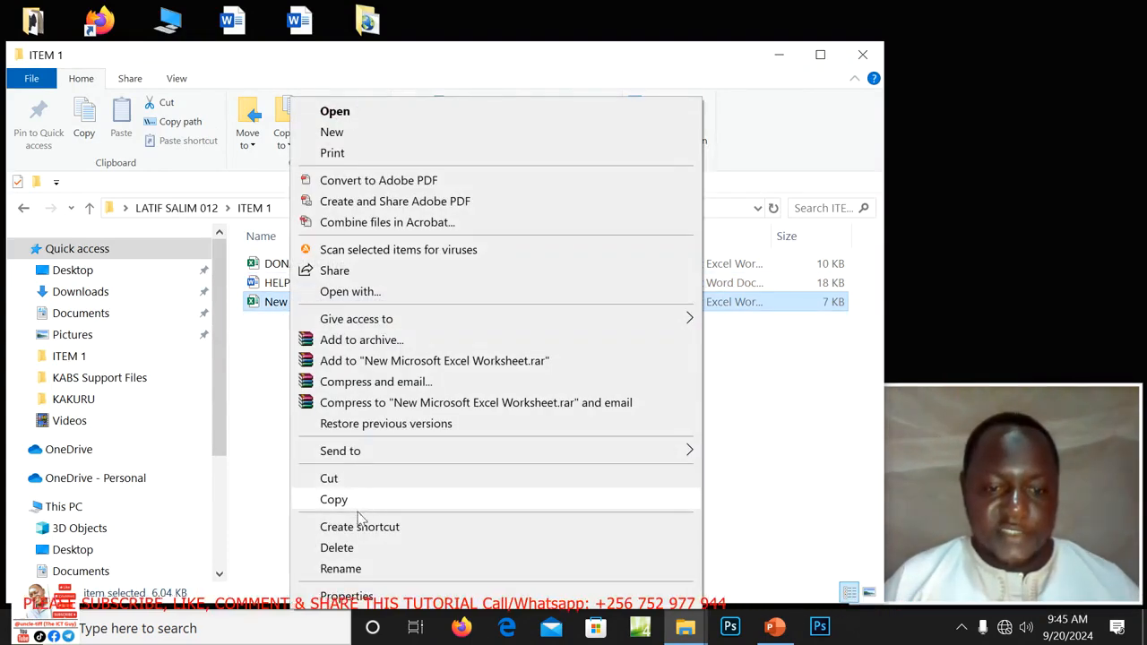
click(350, 547)
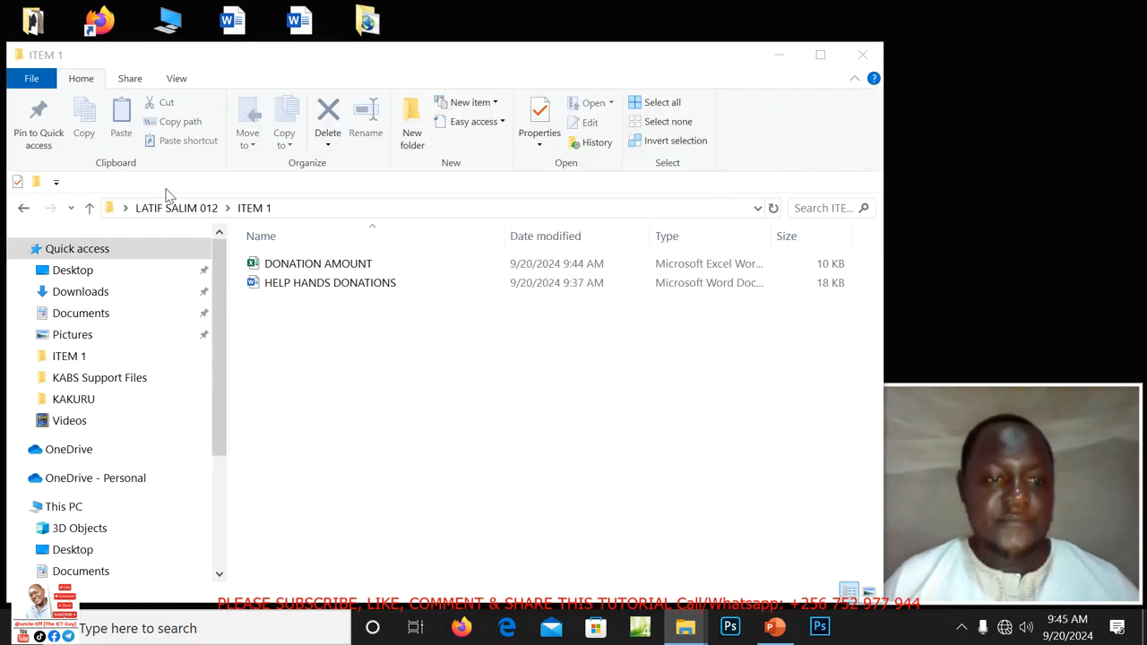
Open the THANKS letter from the SUPPORT FILES folder in Word.
click(866, 54)
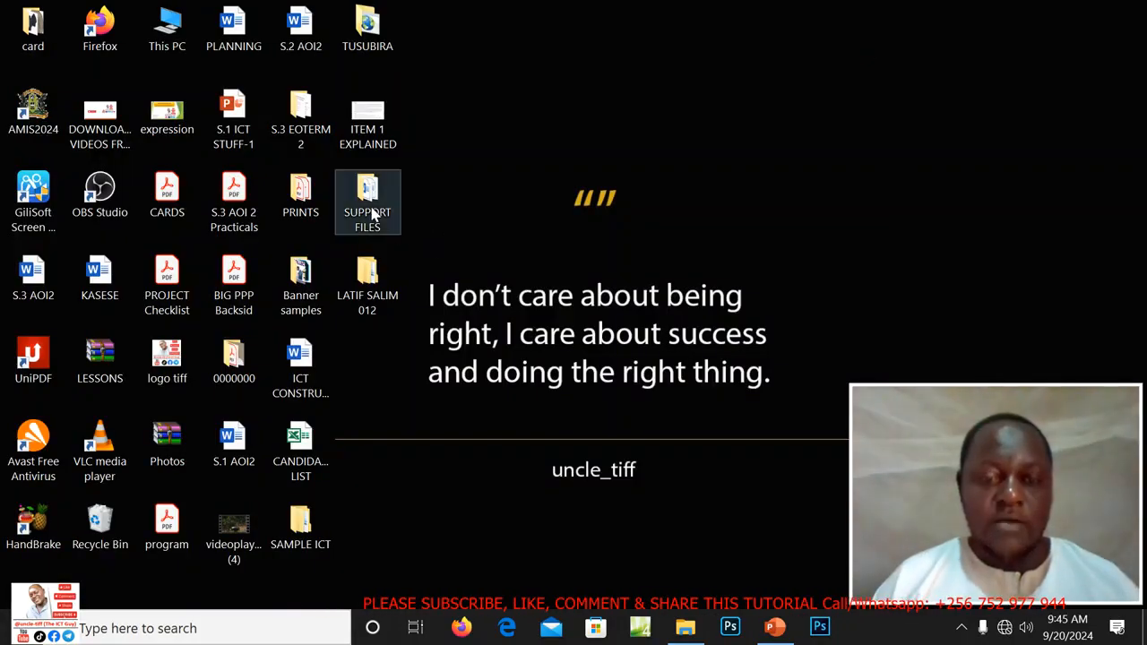
double_click(368, 204)
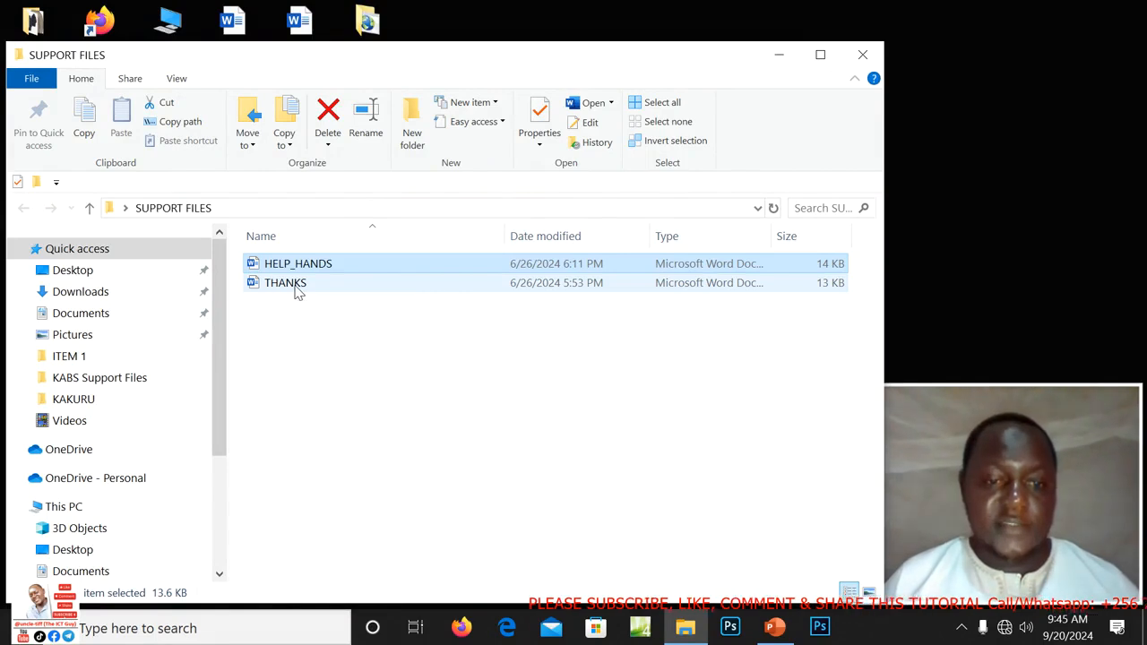
double_click(297, 287)
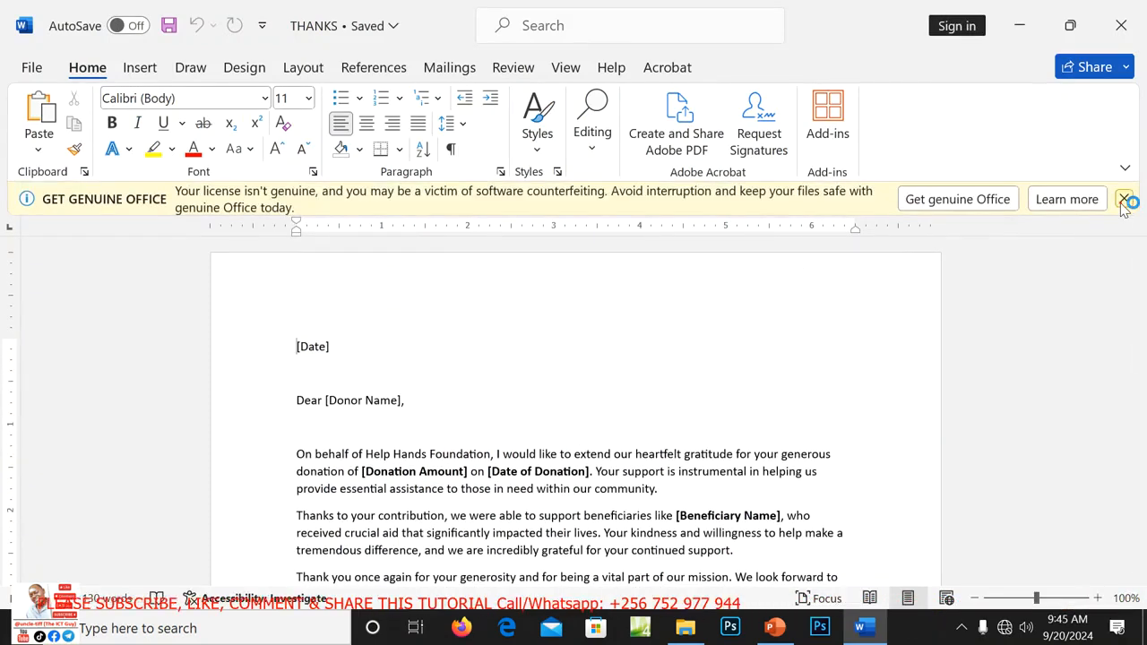
Dismiss the Get Genuine Office notice, close the SUPPORT FILES window, and show Word's Mailings tab.
click(1124, 199)
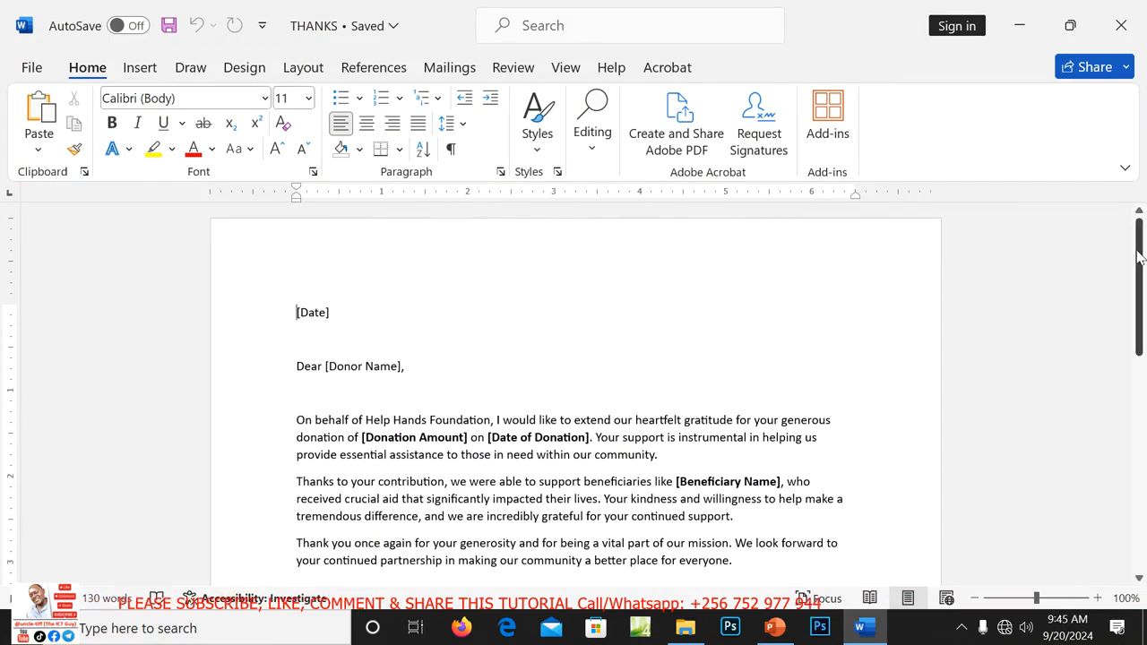
mouse_move(1138, 258)
mouse_down()
mouse_move(1139, 461)
mouse_move(1133, 243)
mouse_up()
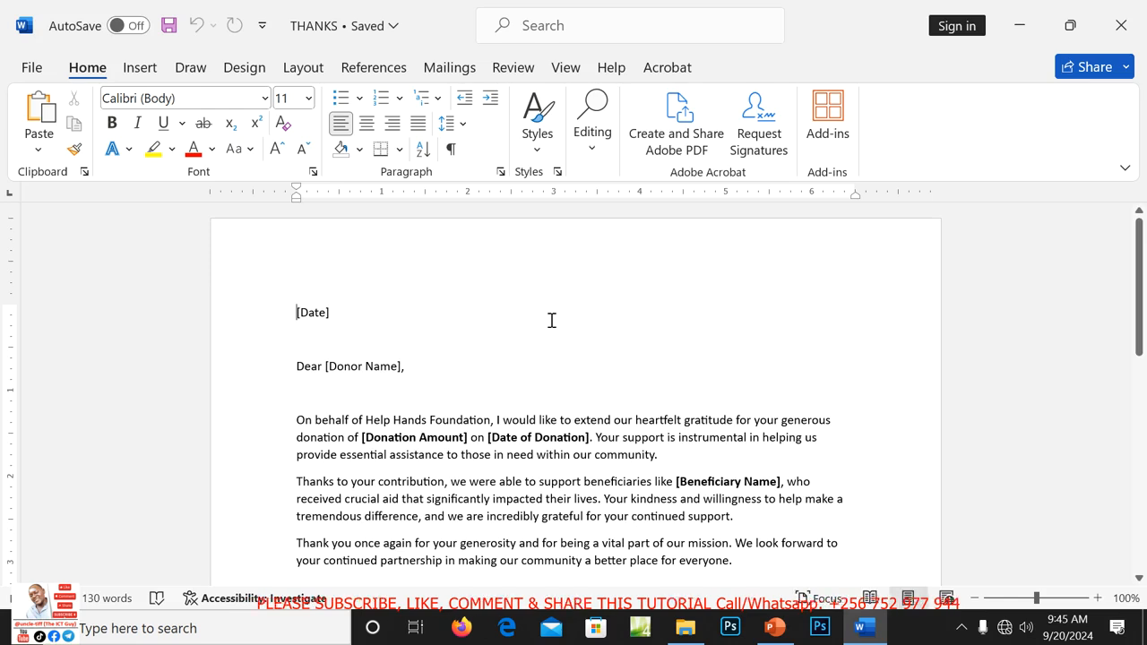
mouse_move(868, 637)
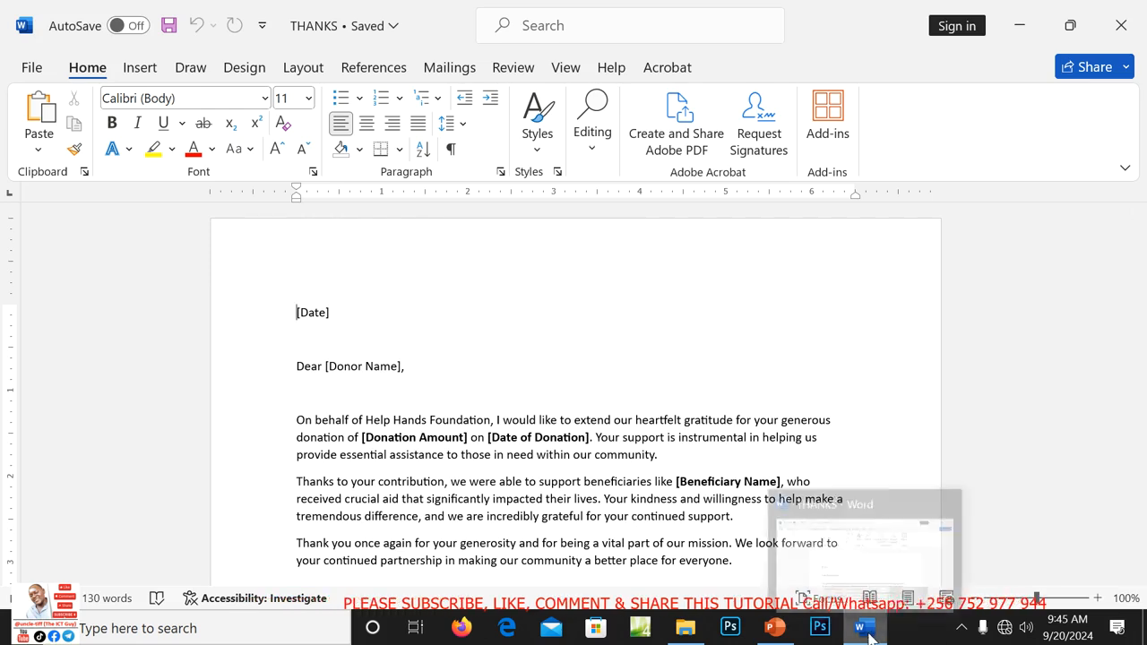
mouse_move(769, 633)
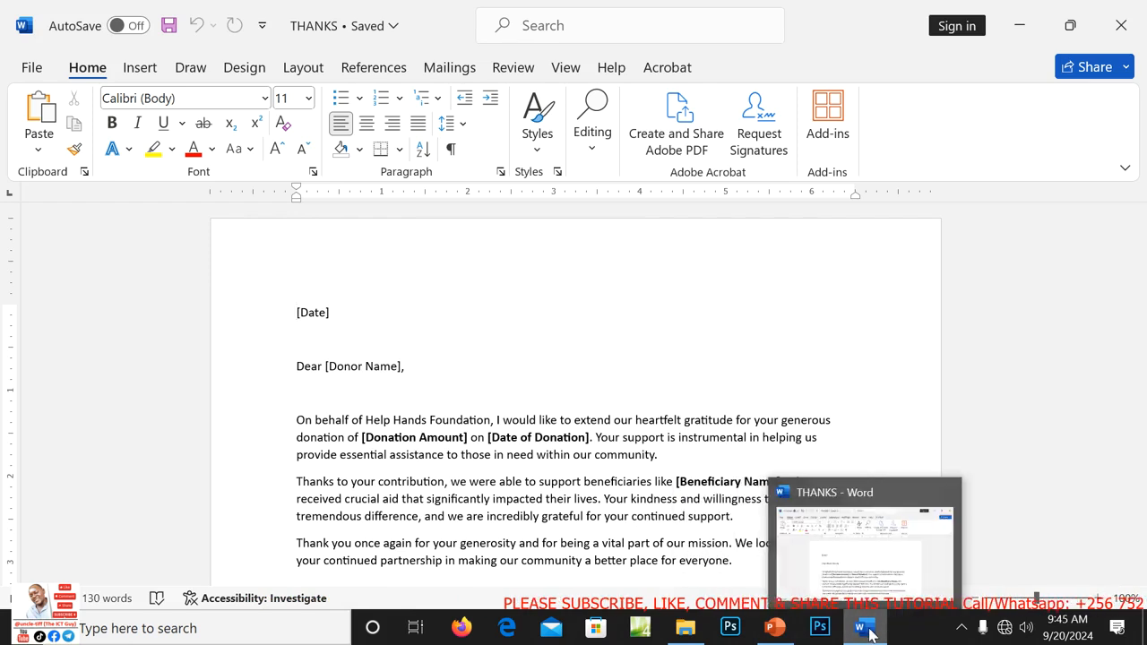
mouse_move(685, 630)
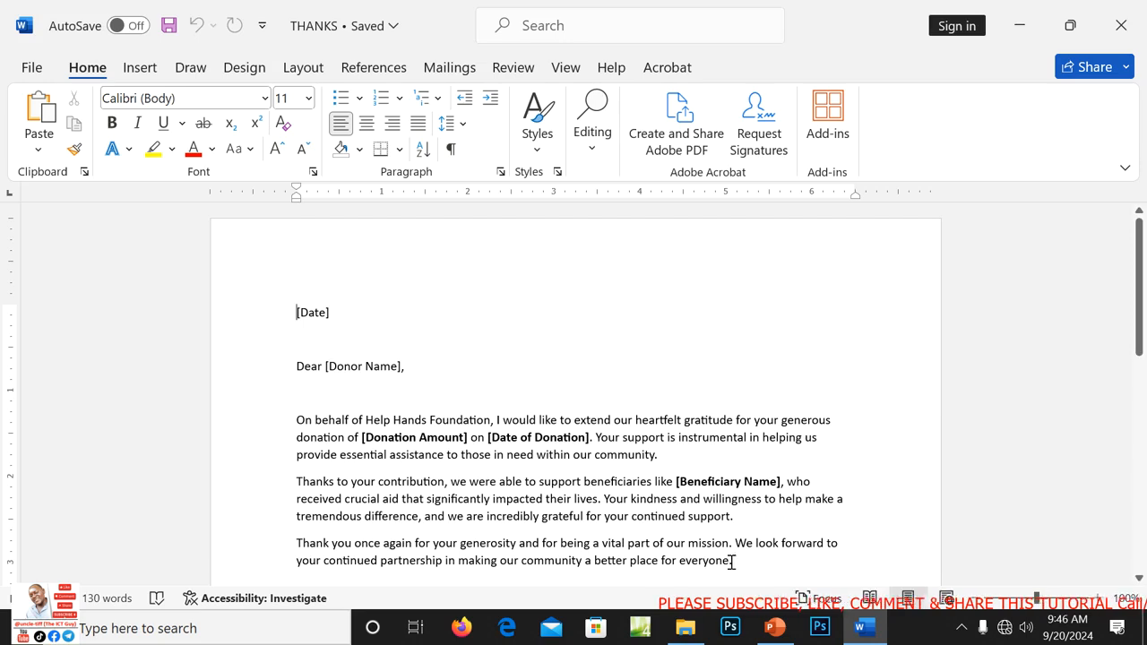
click(684, 630)
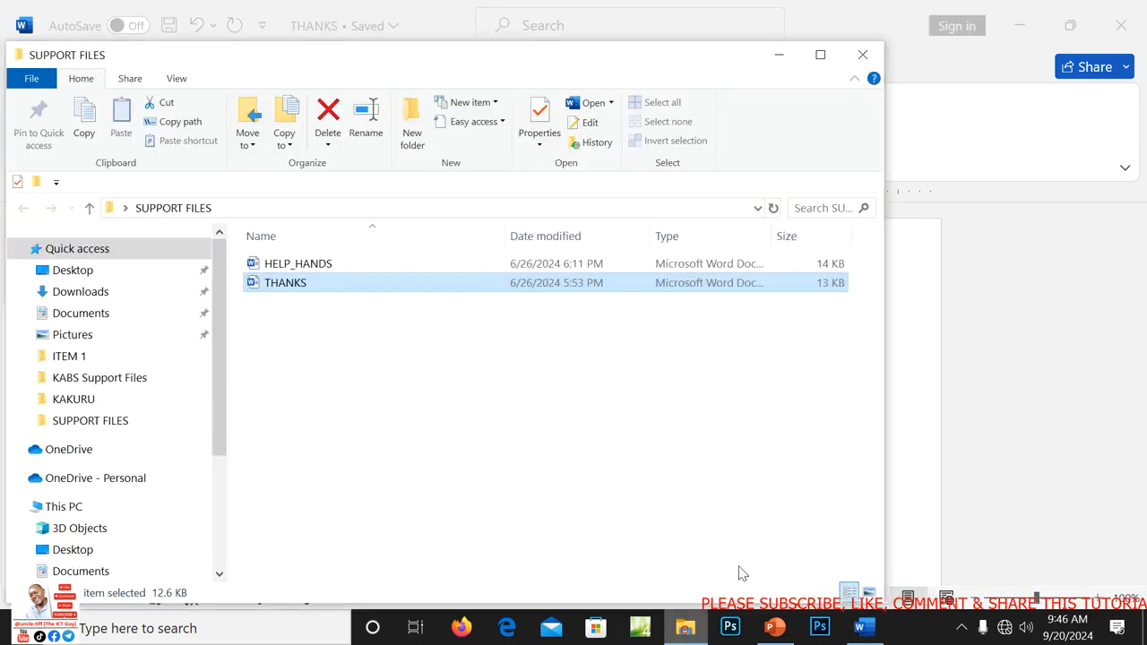
click(864, 59)
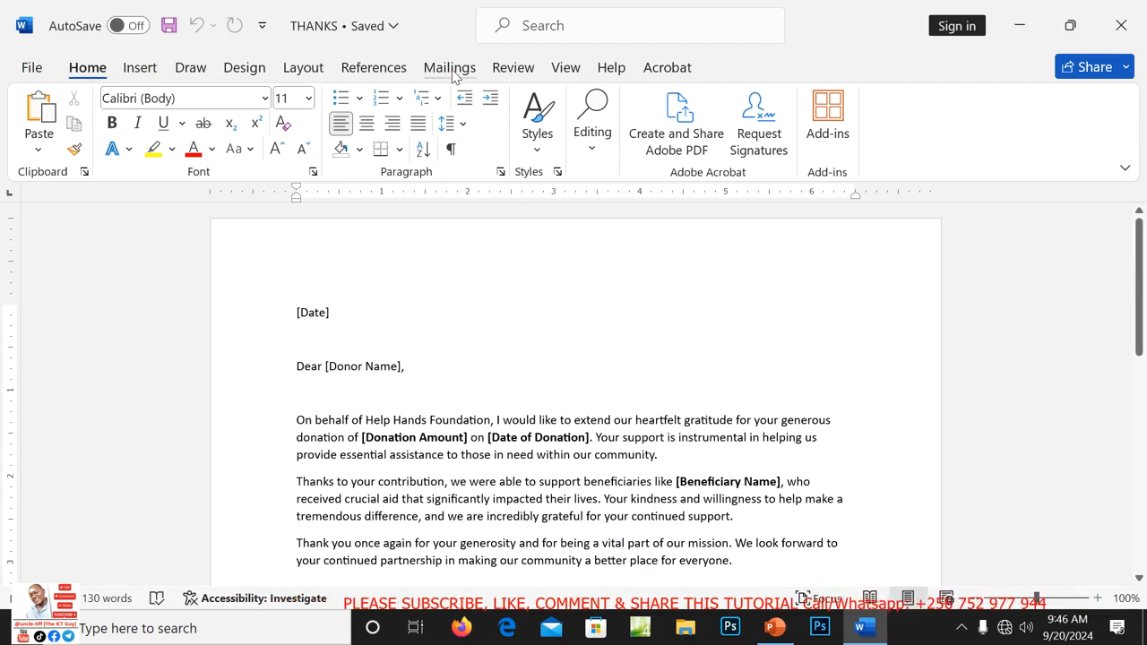
click(450, 68)
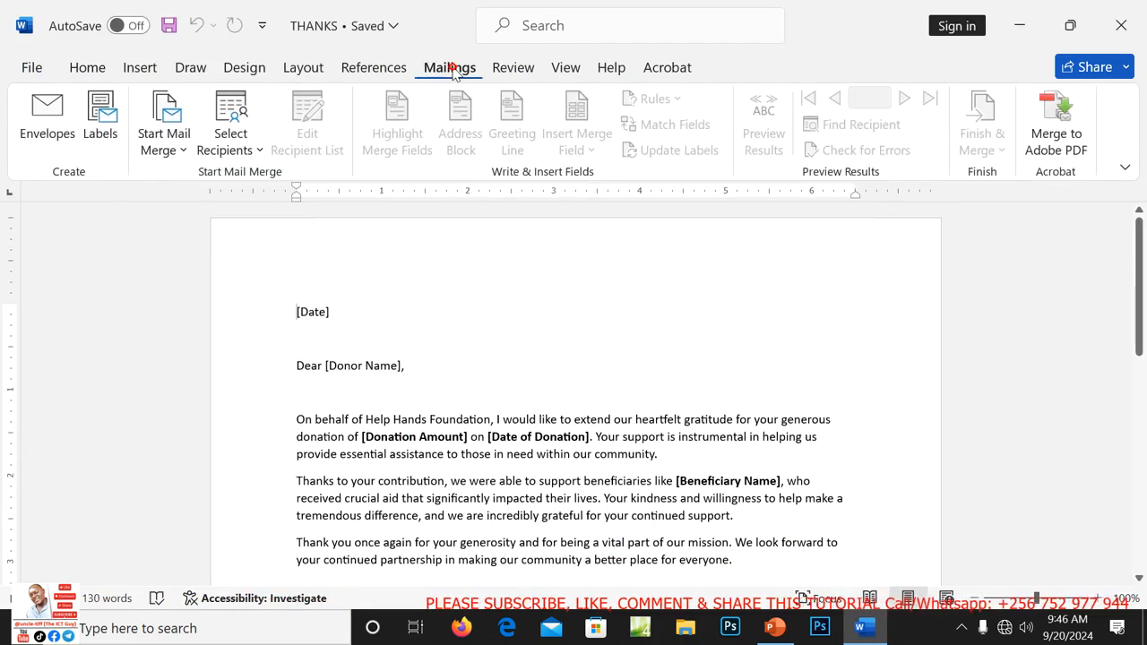
Make THANKS a Letters mail merge and start choosing an existing recipient list.
click(184, 146)
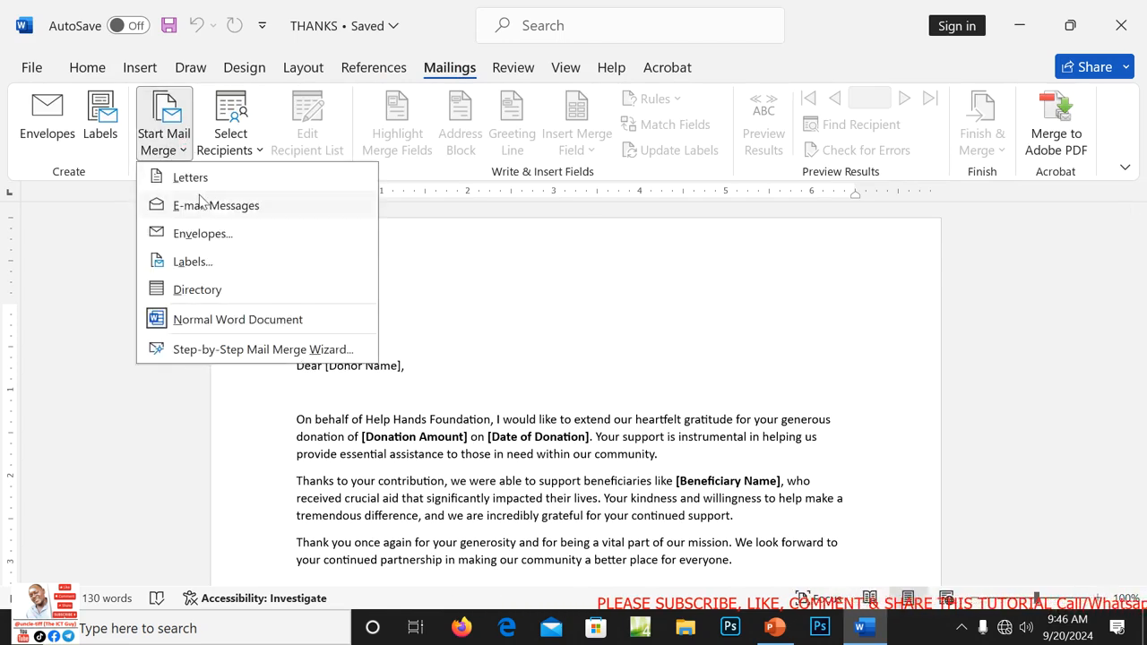
click(190, 179)
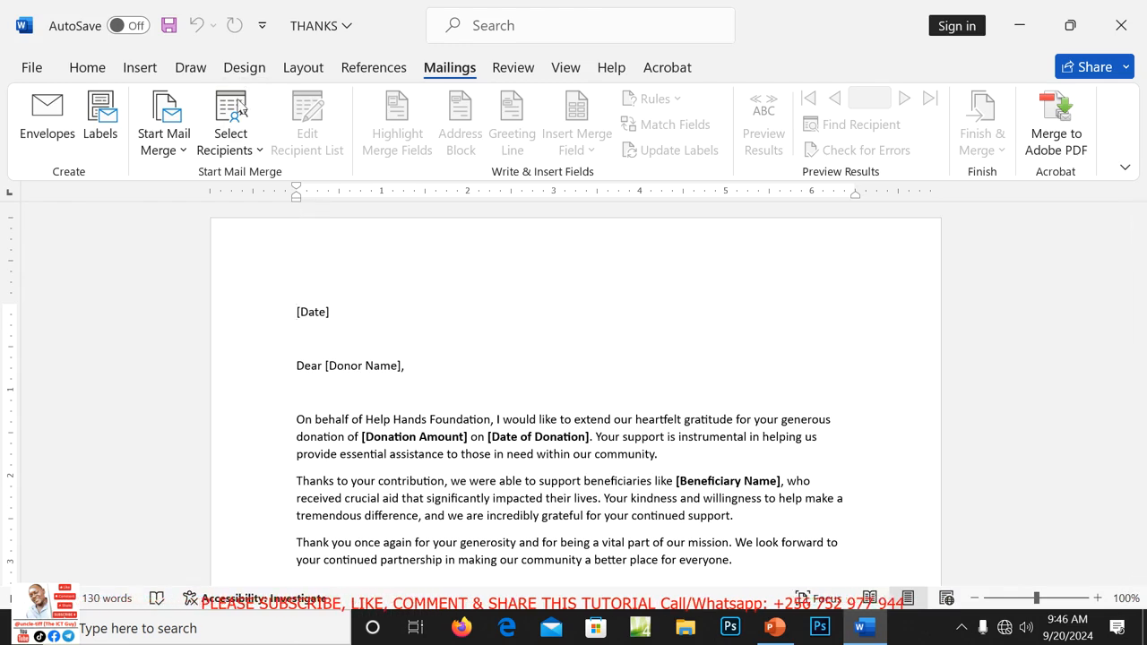
click(260, 150)
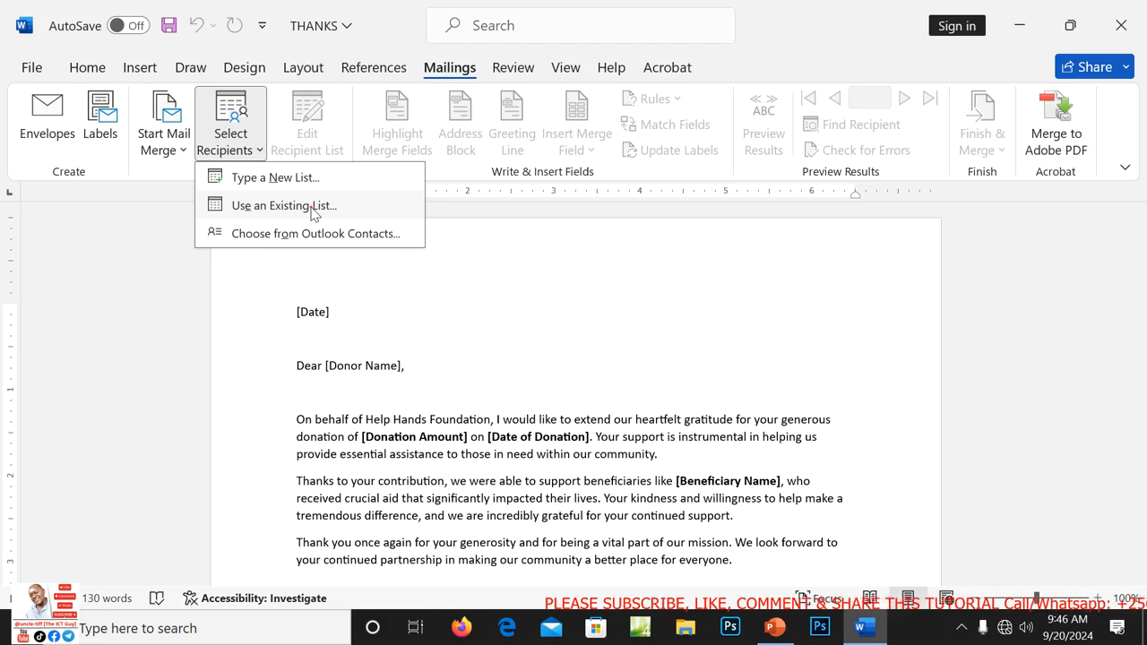
click(312, 208)
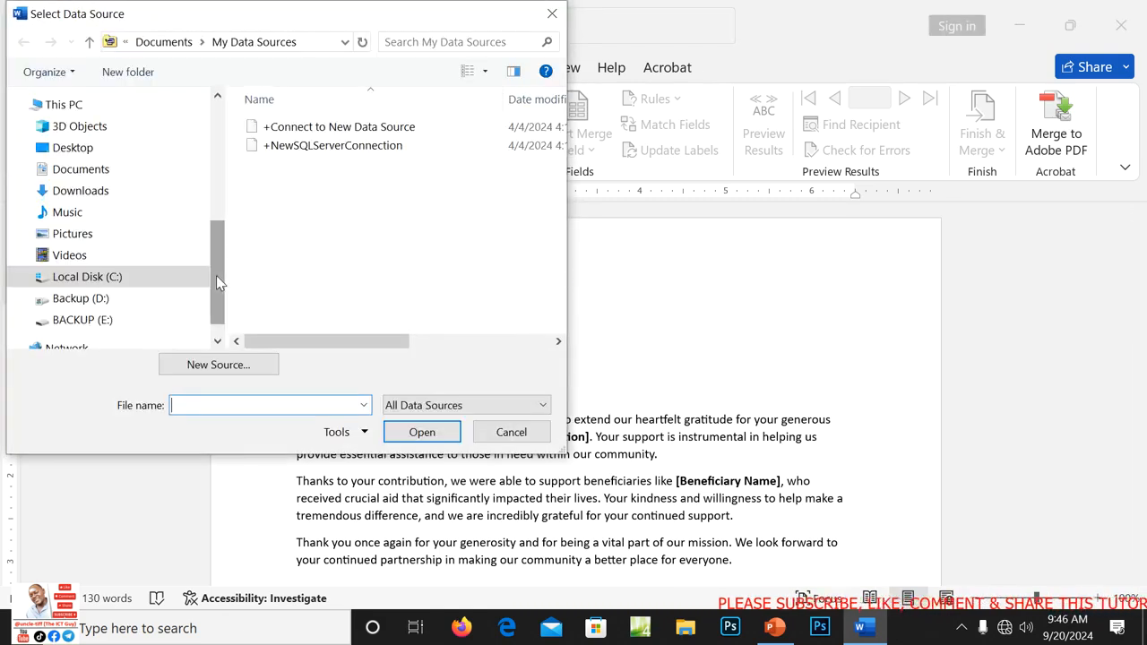
Open HELP HANDS DONATIONS from the project's ITEM 1 folder as the data source, then close Header Record Delimiters.
click(79, 147)
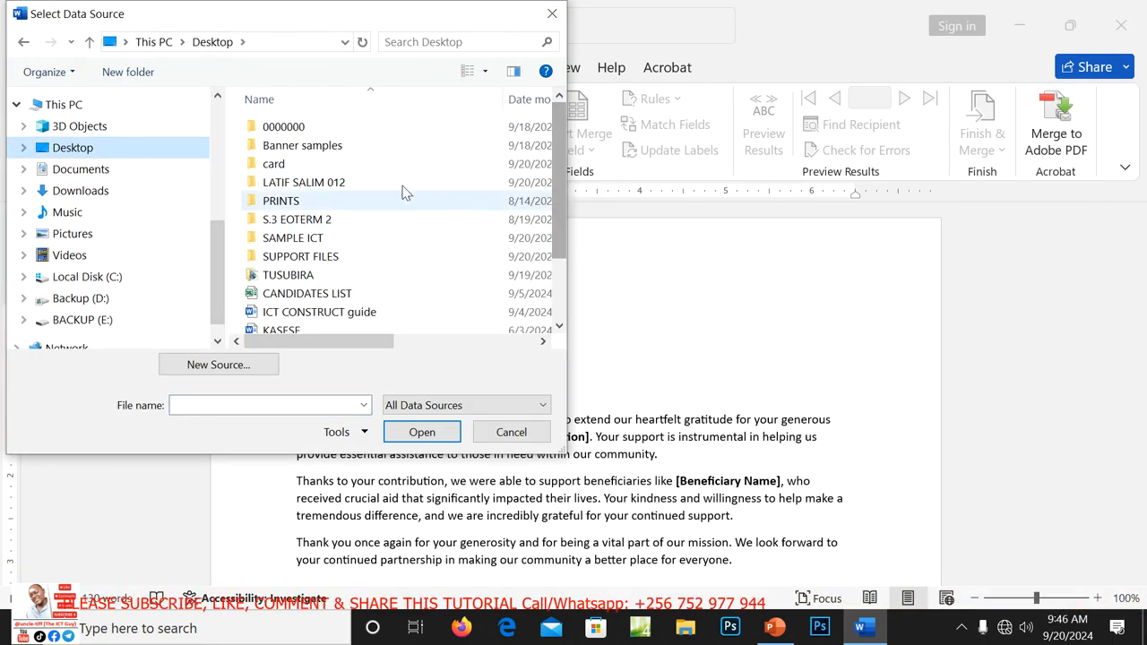
double_click(301, 183)
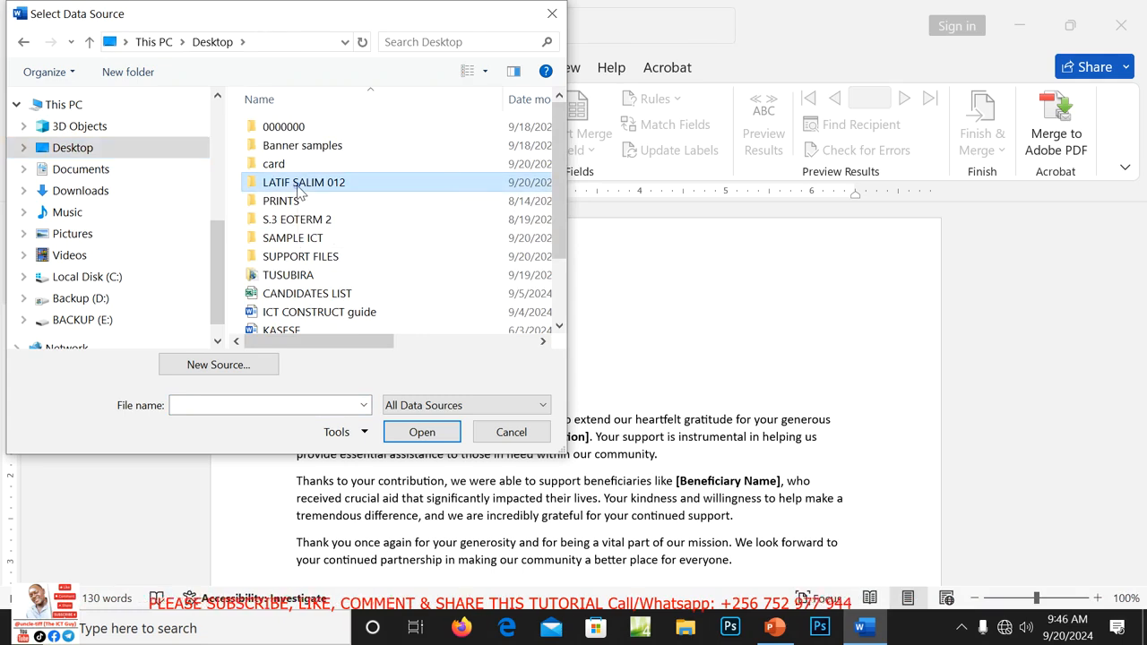
double_click(292, 130)
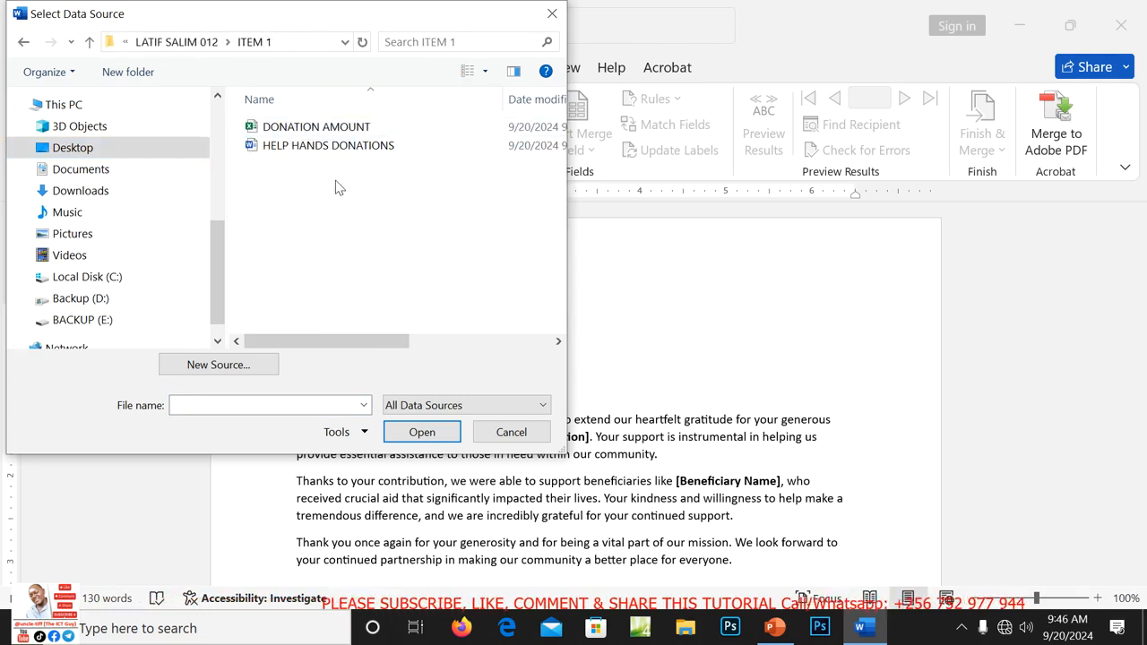
click(290, 151)
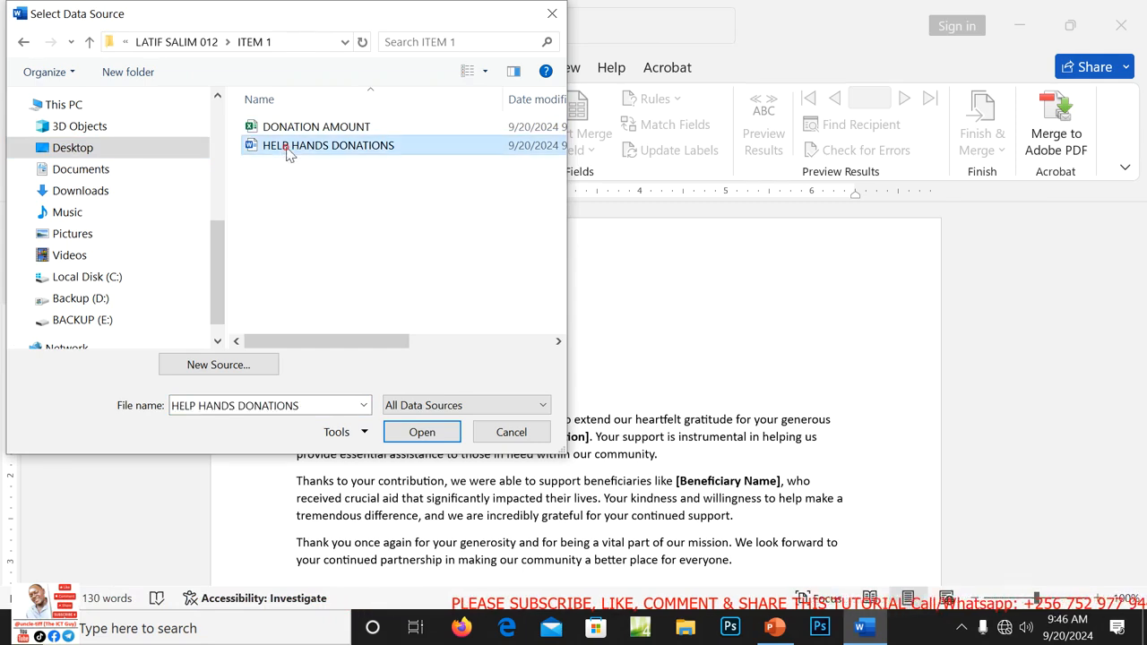
click(434, 430)
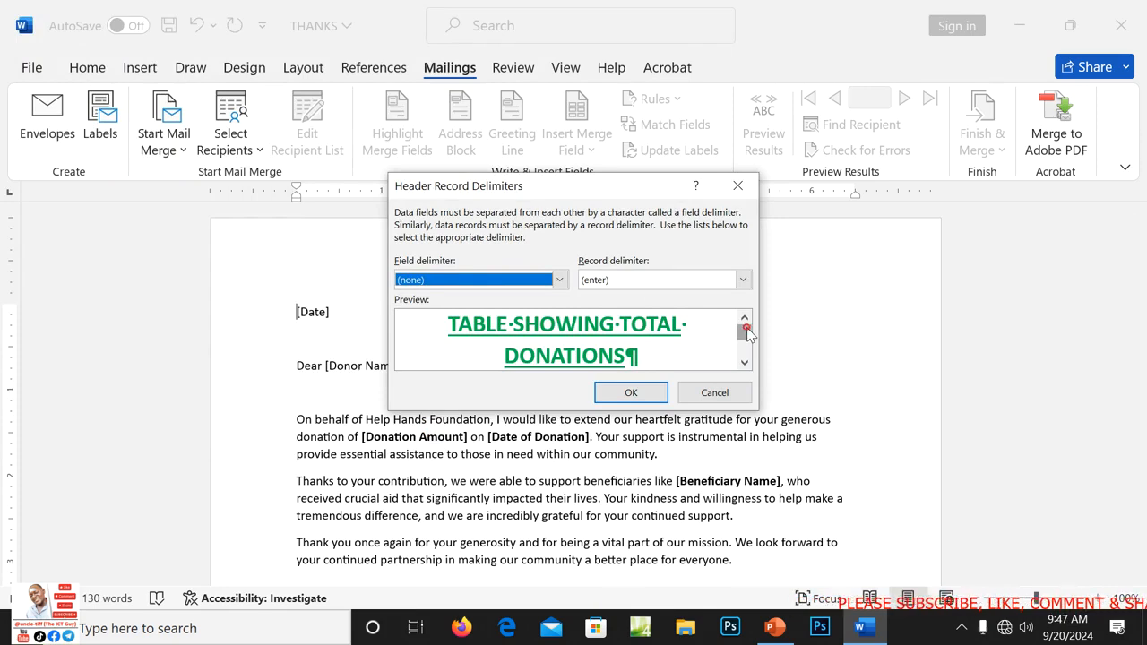
mouse_move(748, 331)
mouse_down()
mouse_move(748, 347)
mouse_move(747, 331)
mouse_up()
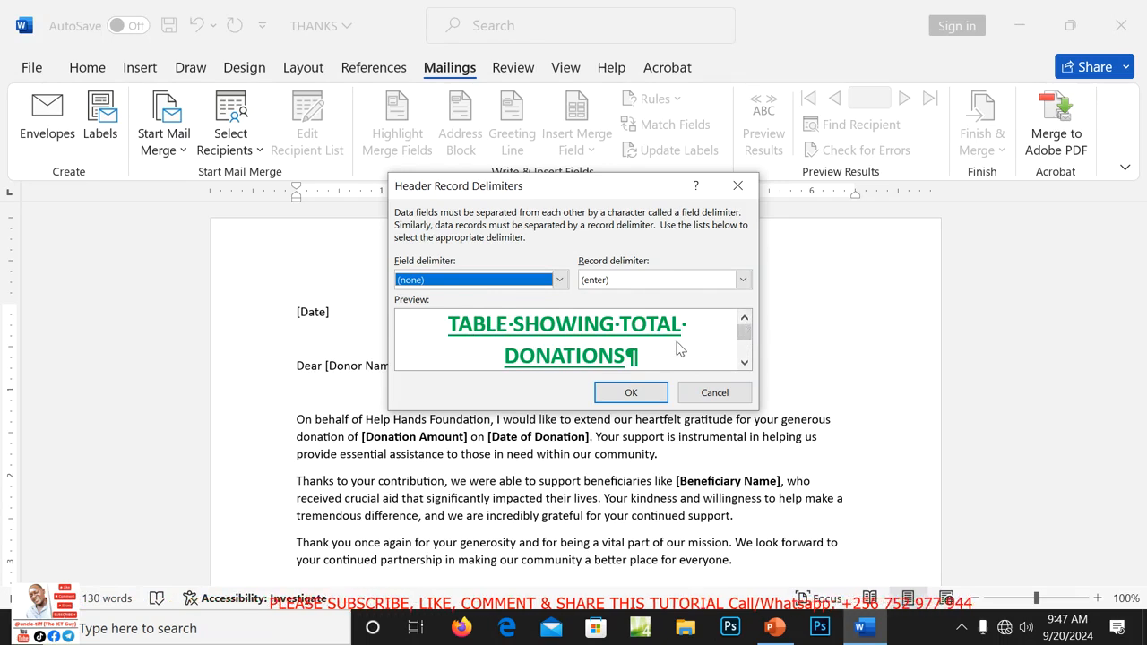
click(738, 186)
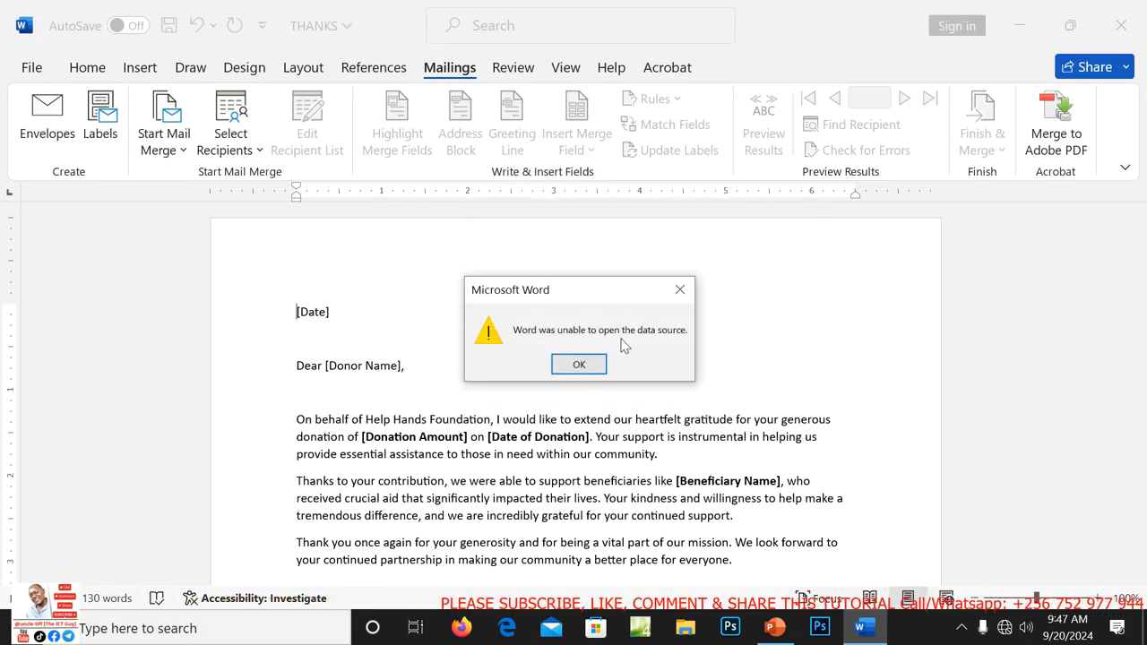
Dismiss the unable-to-open error and set THANKS back to a Letters mail merge.
click(580, 365)
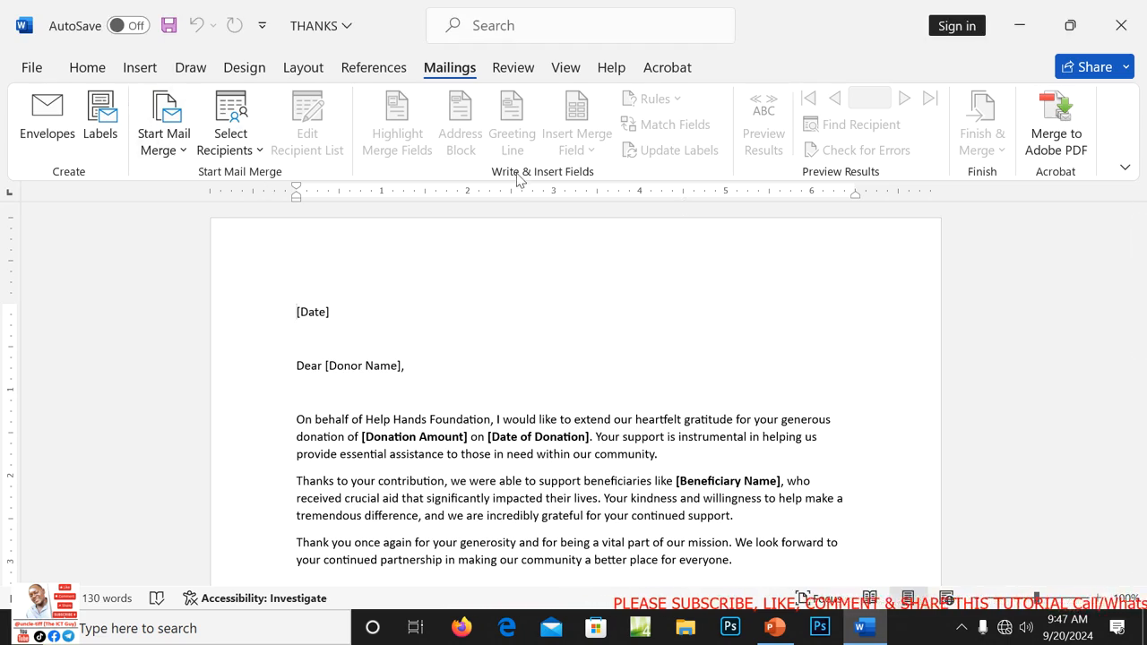
click(183, 151)
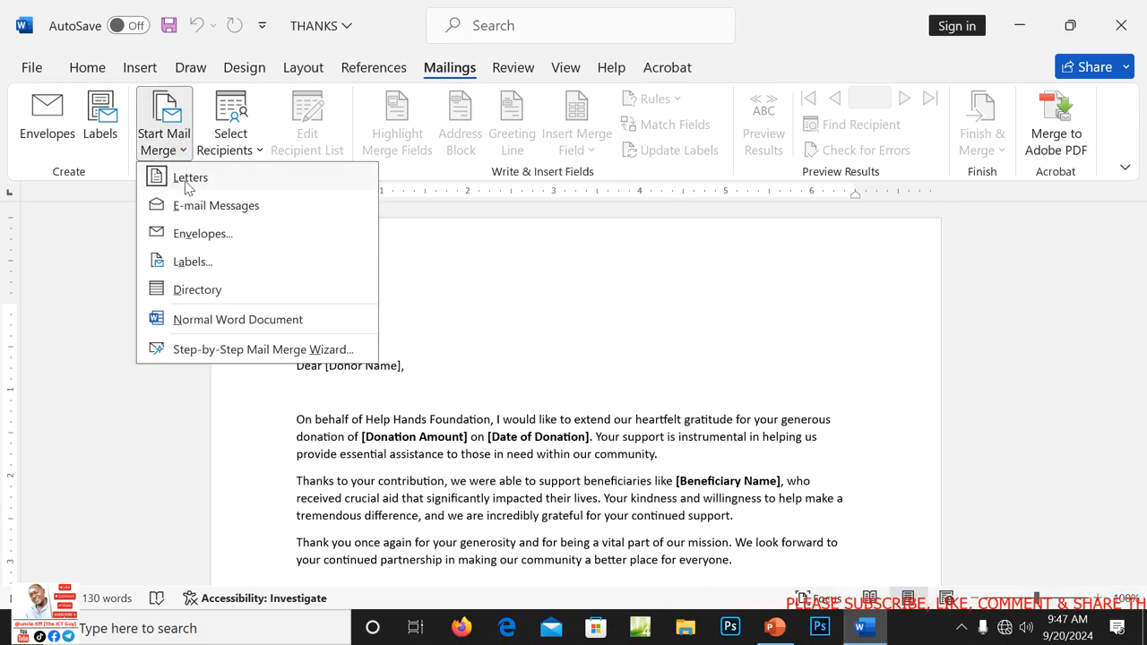
click(189, 180)
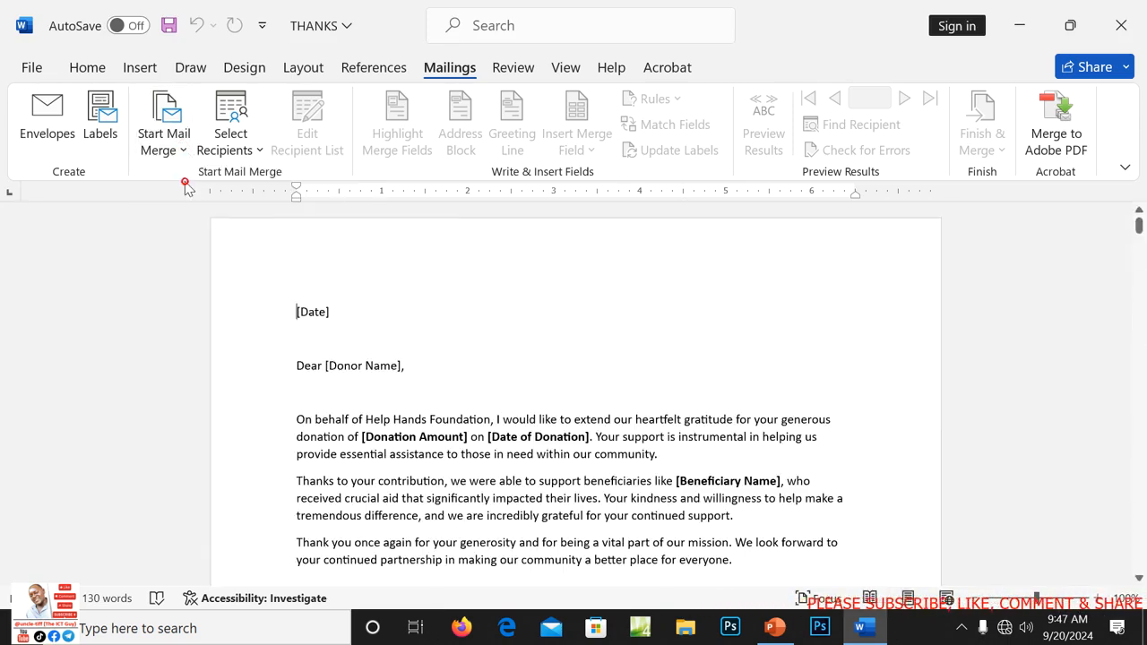
Pick HELP HANDS DONATIONS from Desktop > project folder > ITEM 1 as the existing recipient list.
click(260, 150)
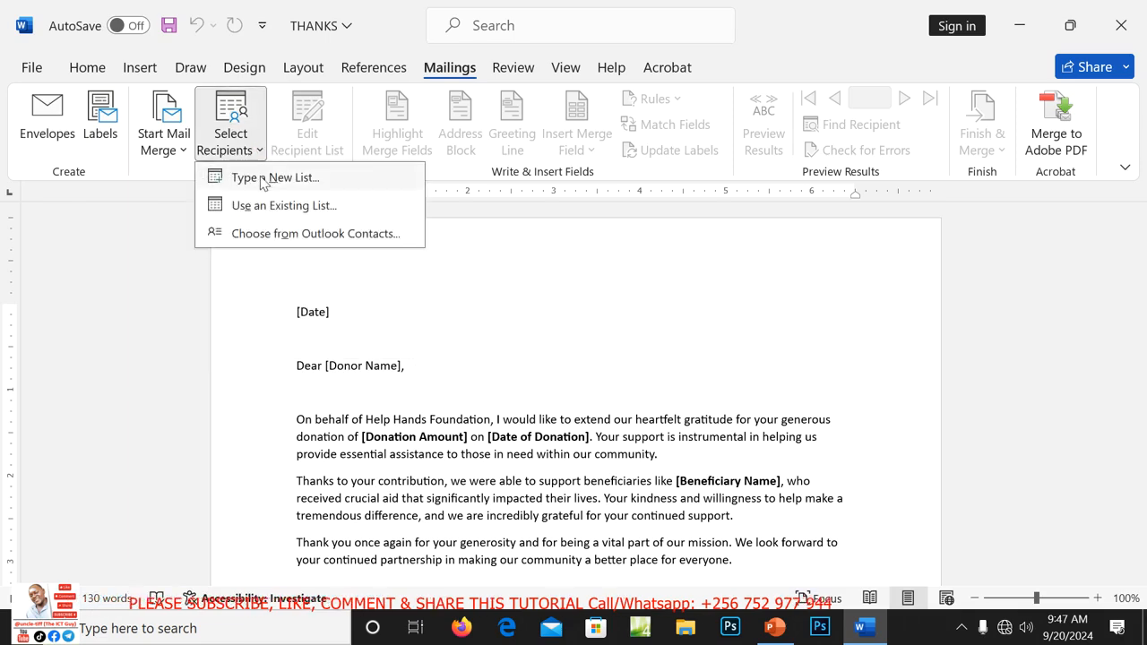
click(265, 206)
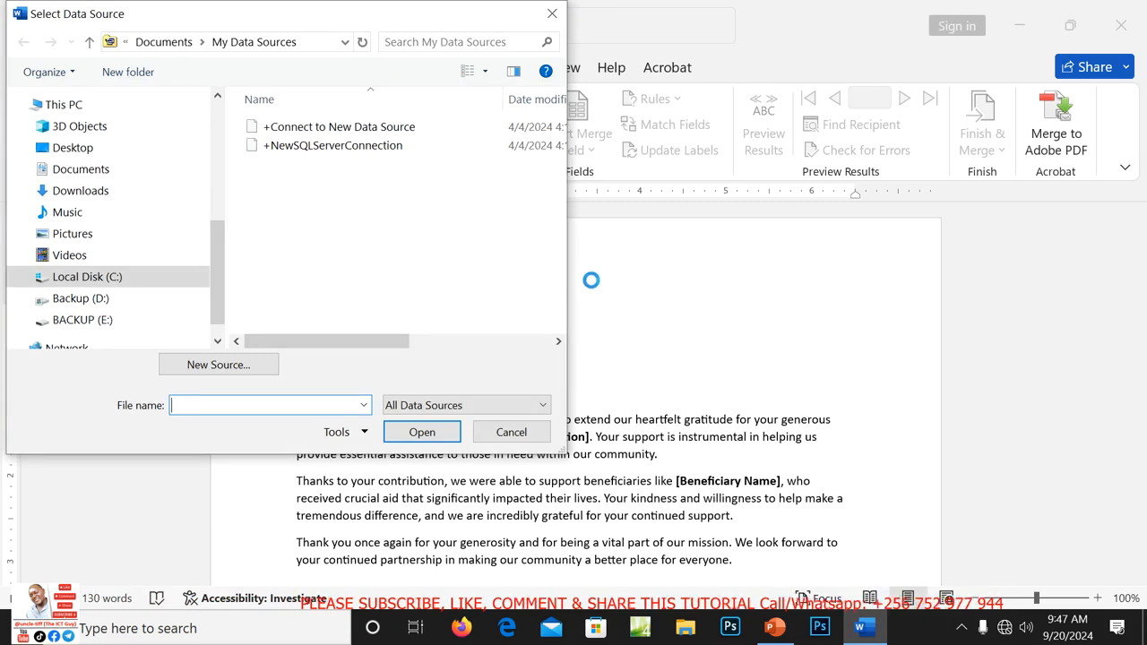
click(75, 150)
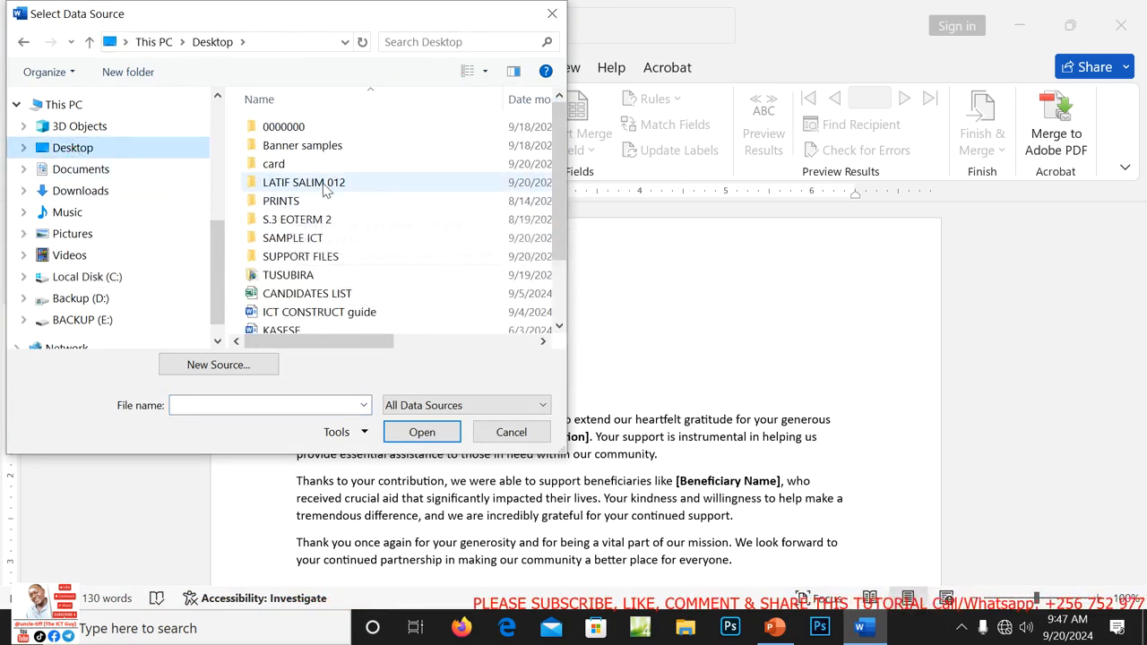
double_click(320, 184)
double_click(279, 128)
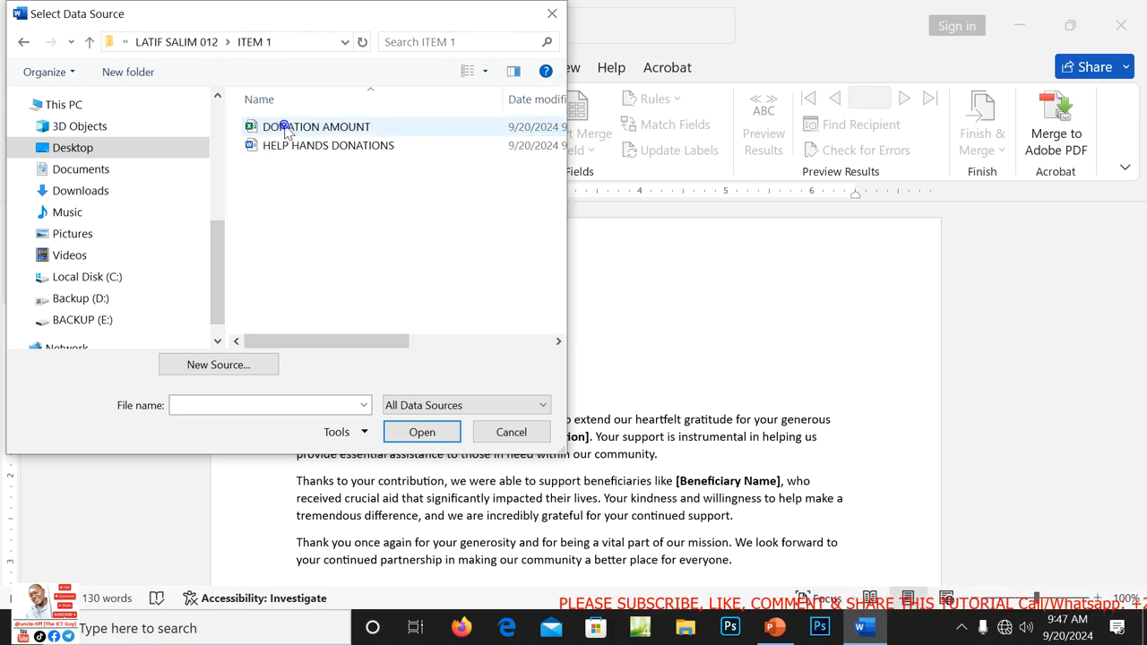
click(305, 146)
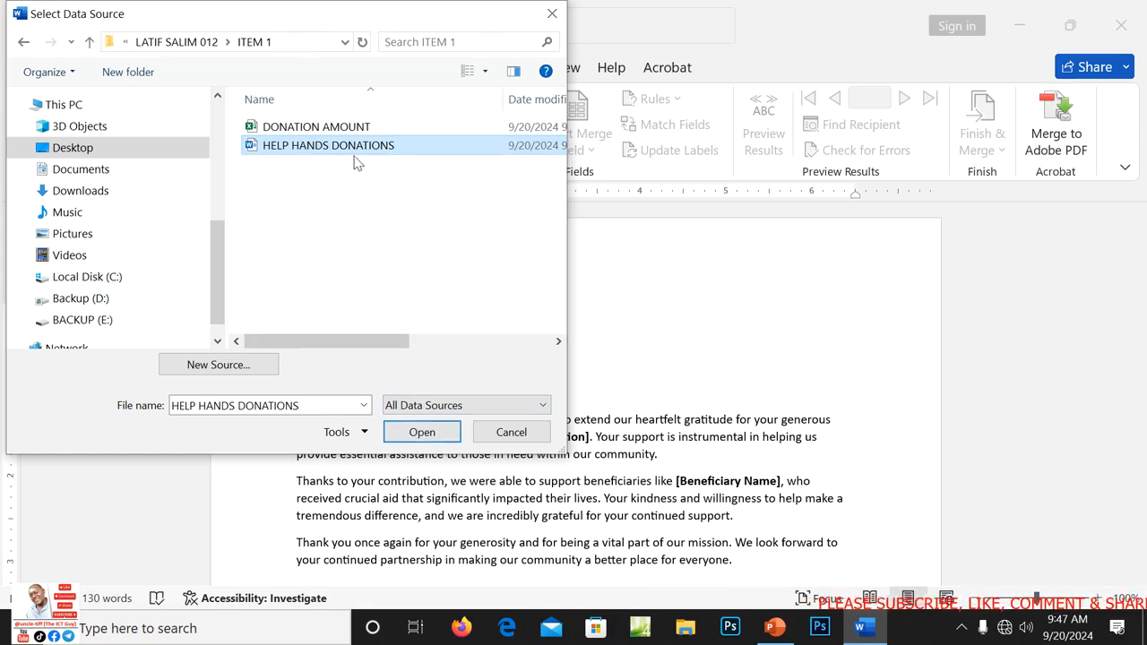
click(419, 432)
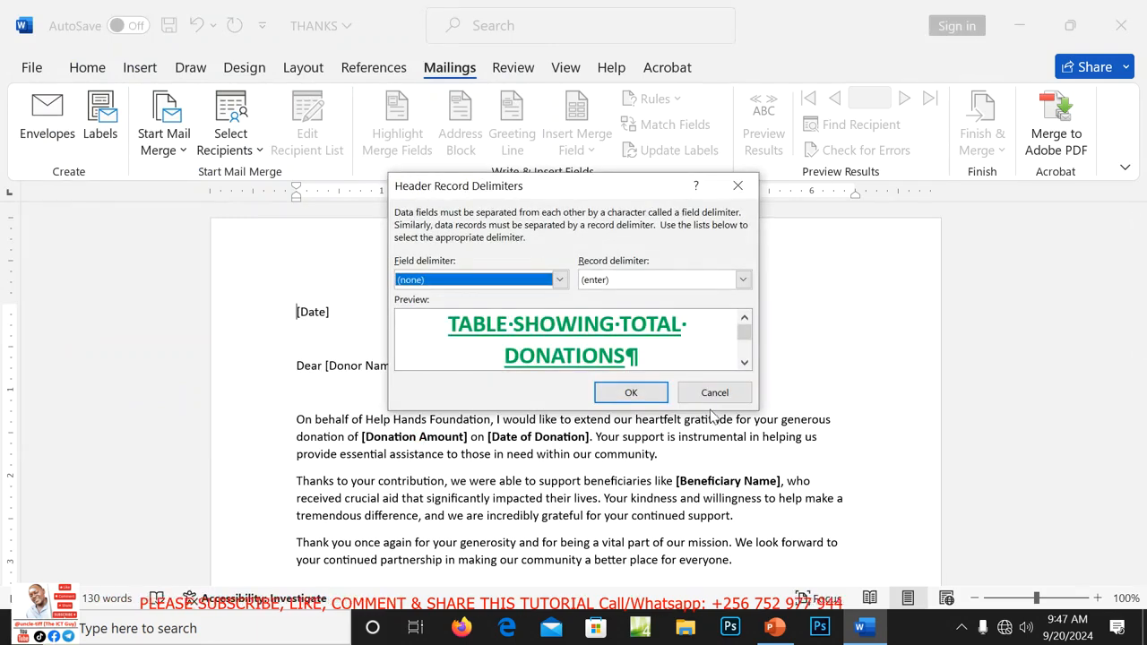
Accept the default delimiters to connect the data, then delete the [Date] placeholder.
click(632, 393)
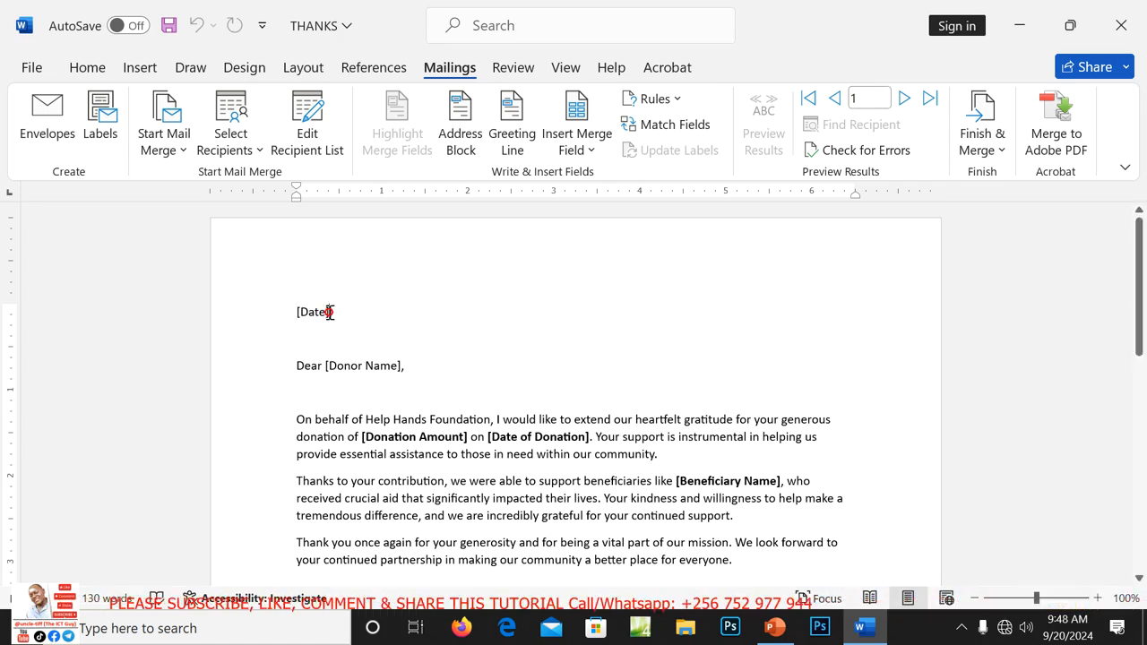
key(BackSpace)
key(BackSpace)
key(BackSpace)
key(BackSpace)
key(BackSpace)
key(BackSpace)
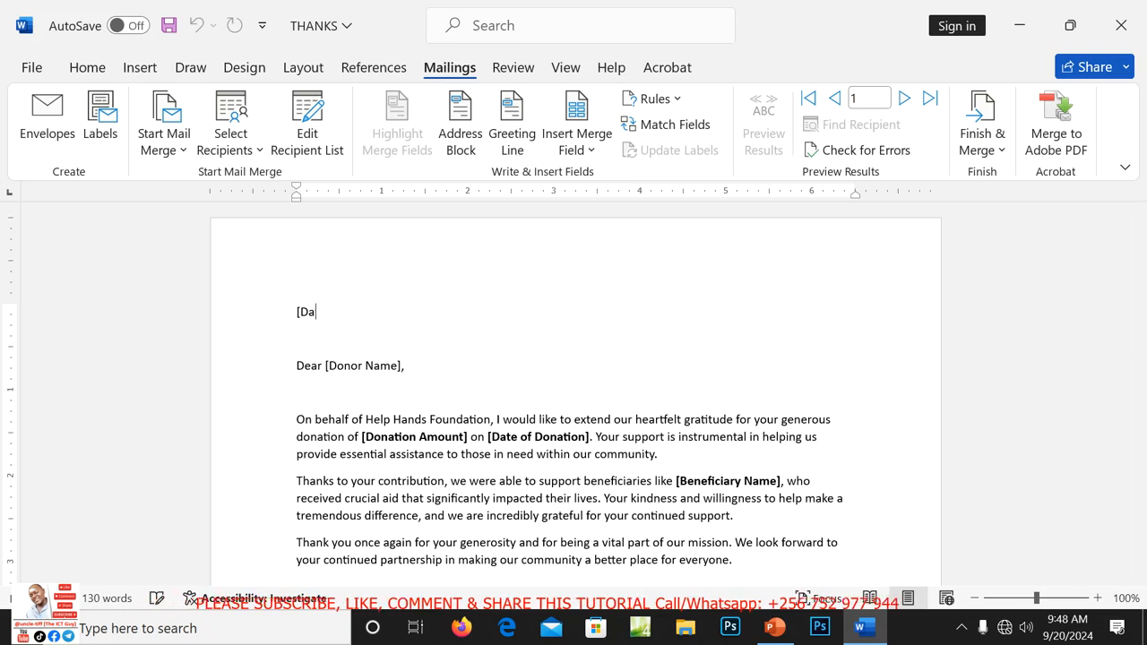
click(592, 150)
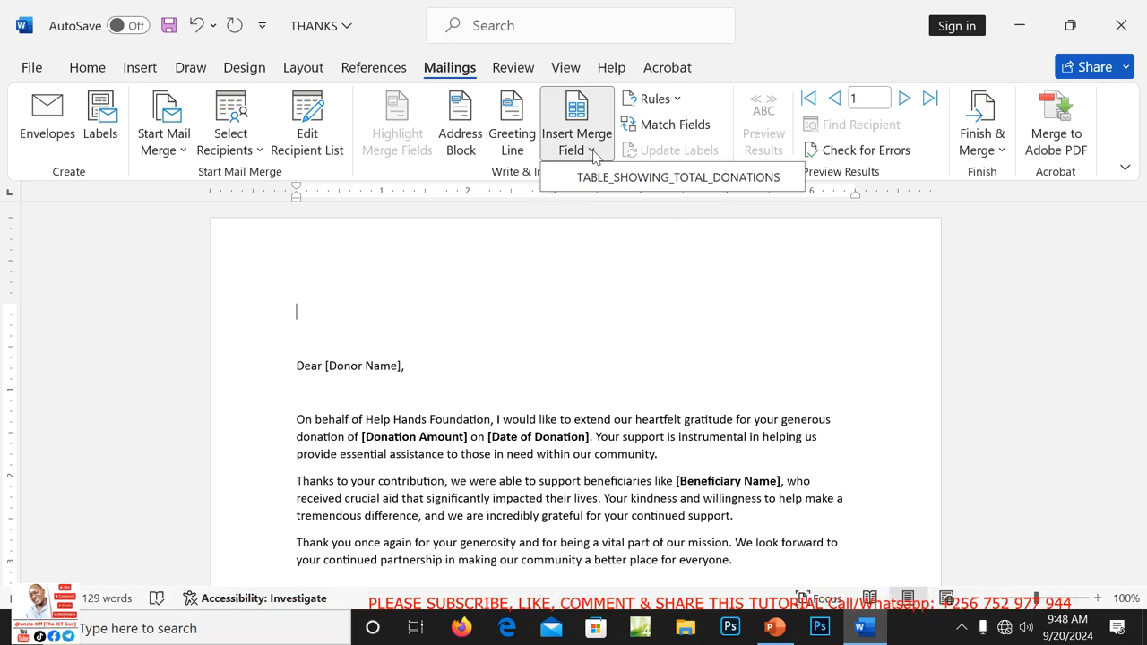
click(592, 151)
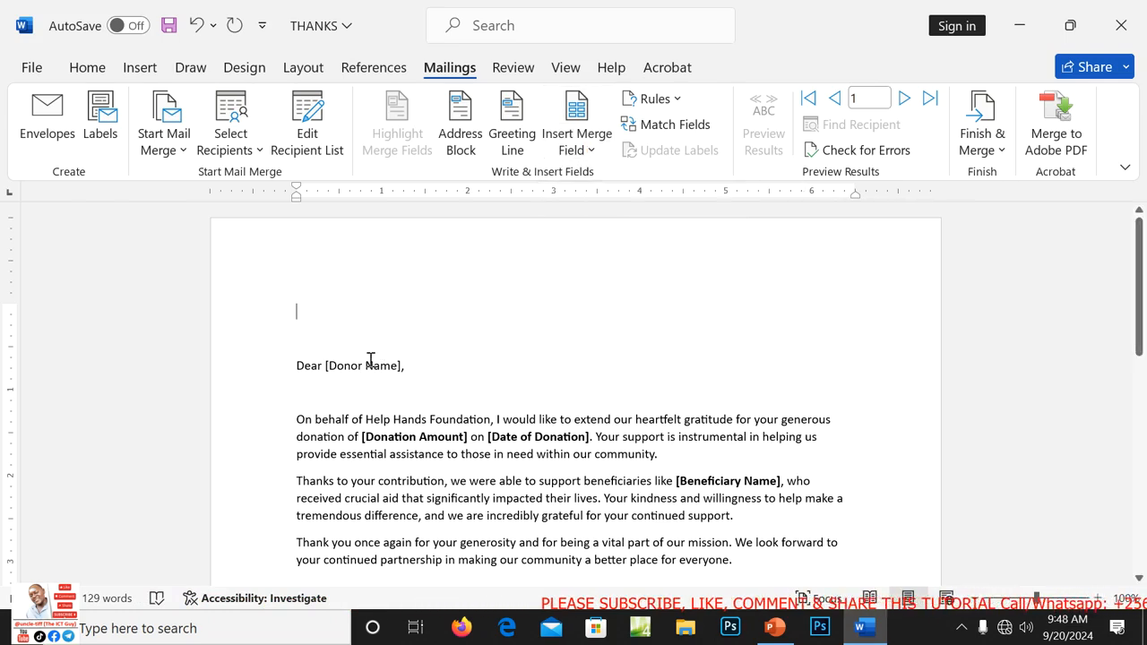
Close the THANKS letter and the ITEM 1 EXPLAINED presentation, both without saving.
click(1122, 25)
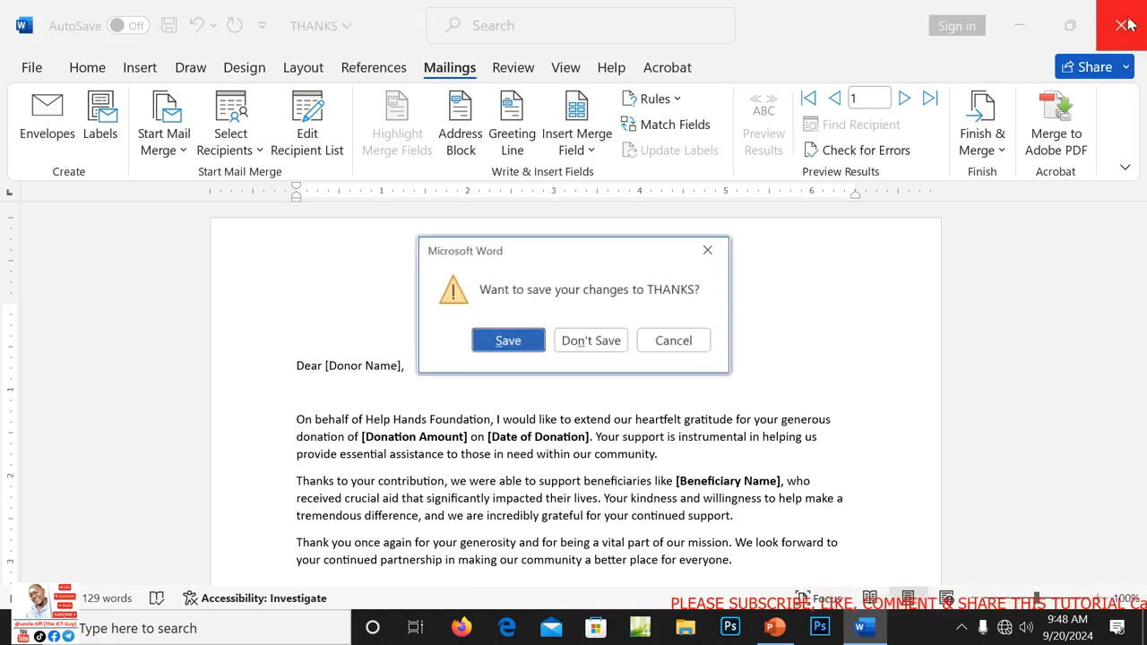
click(591, 341)
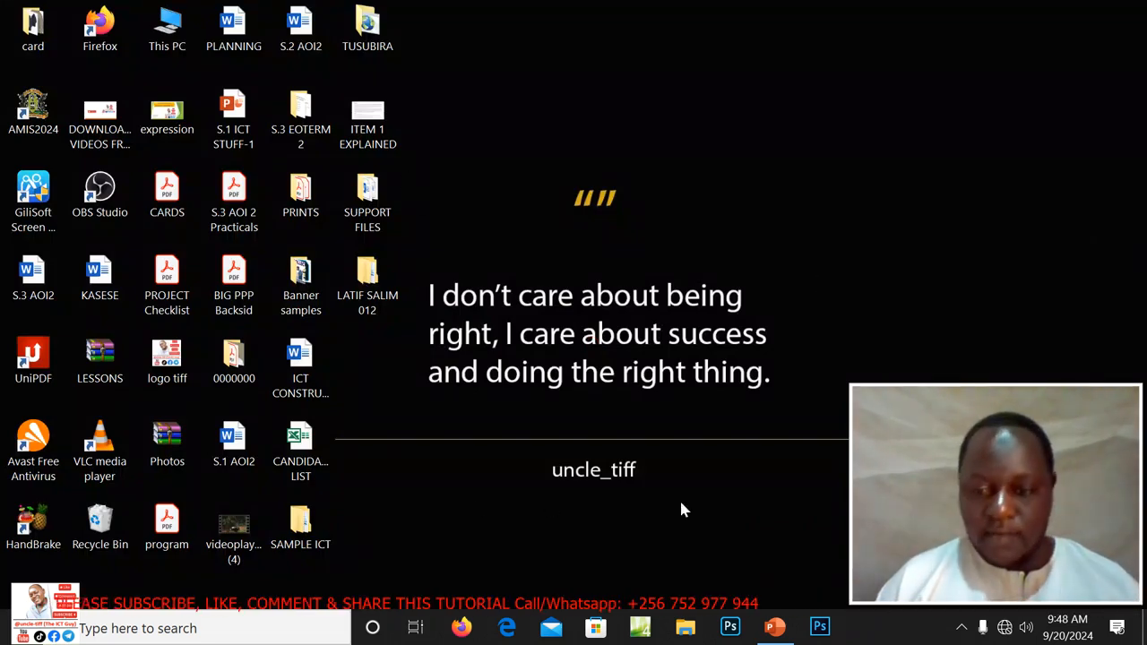
click(772, 629)
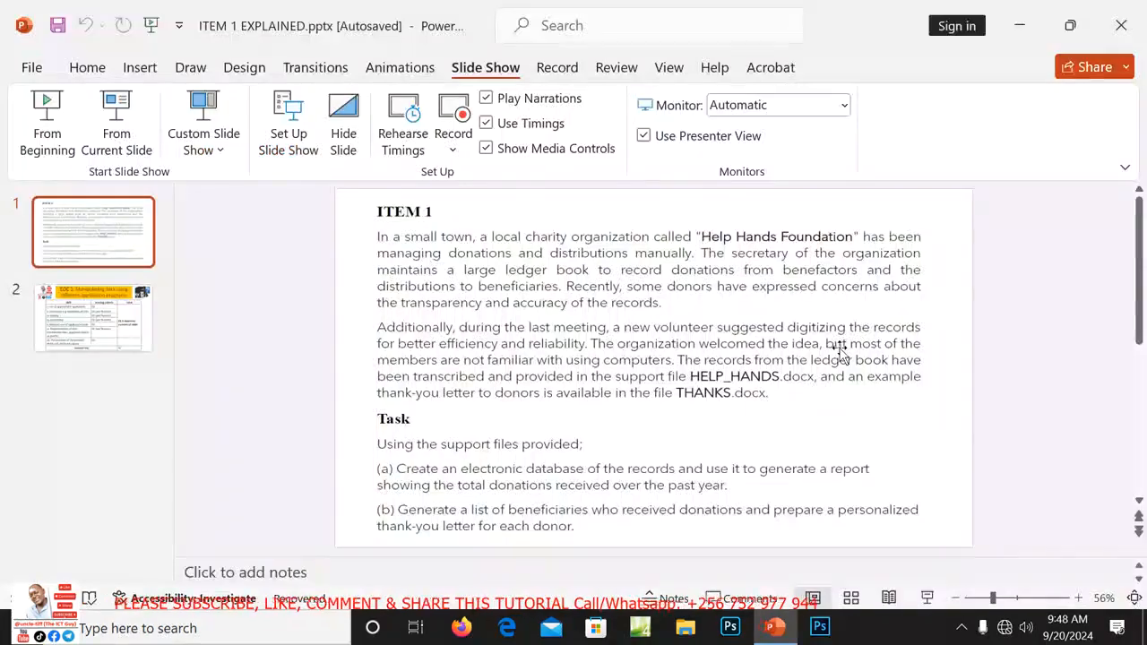
click(1121, 25)
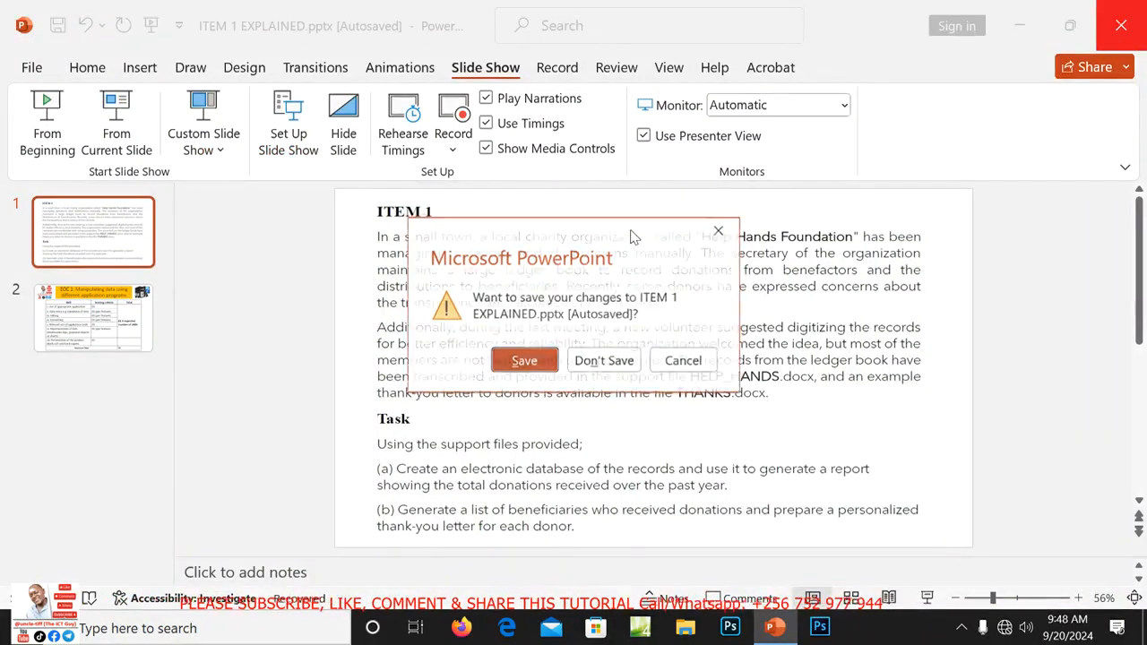
click(604, 361)
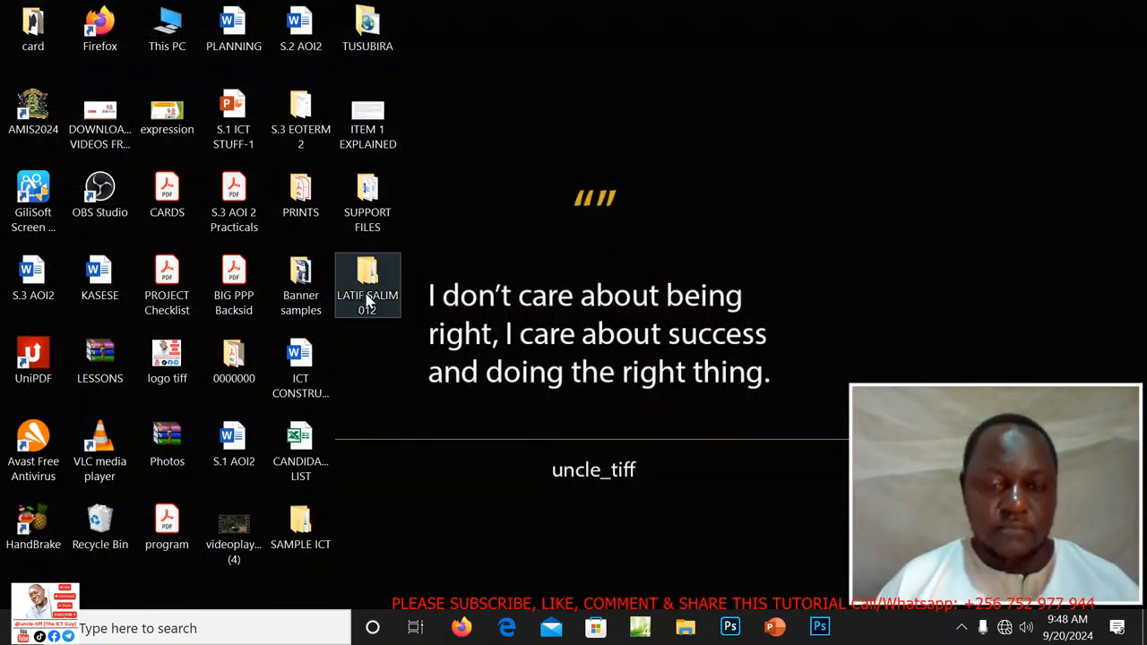
double_click(365, 199)
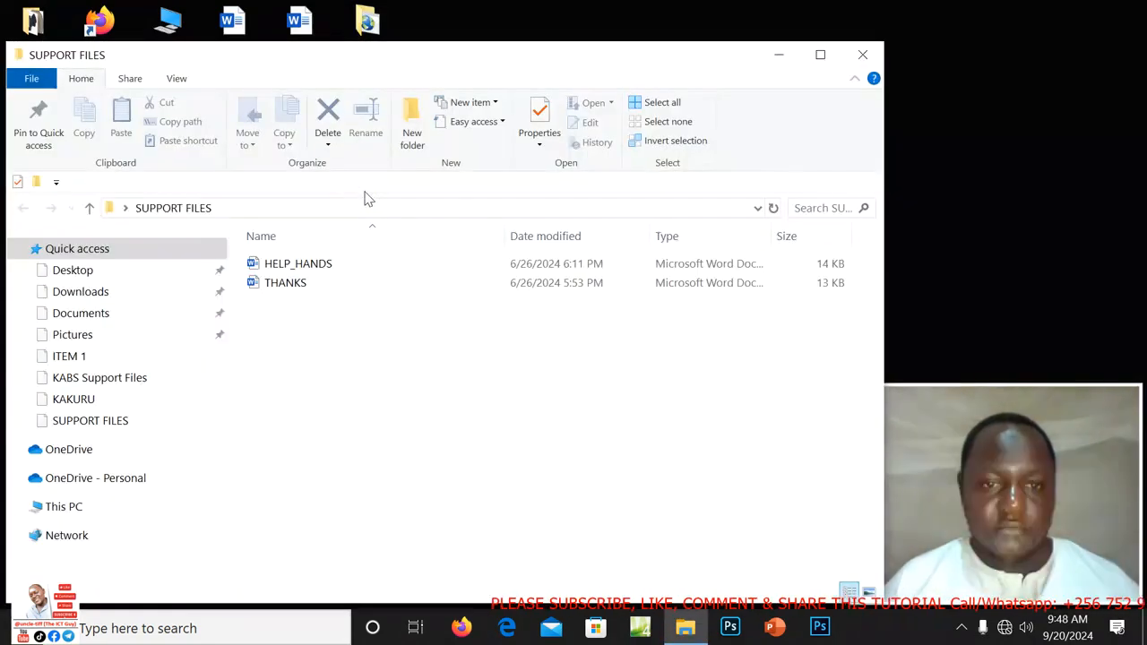
click(859, 58)
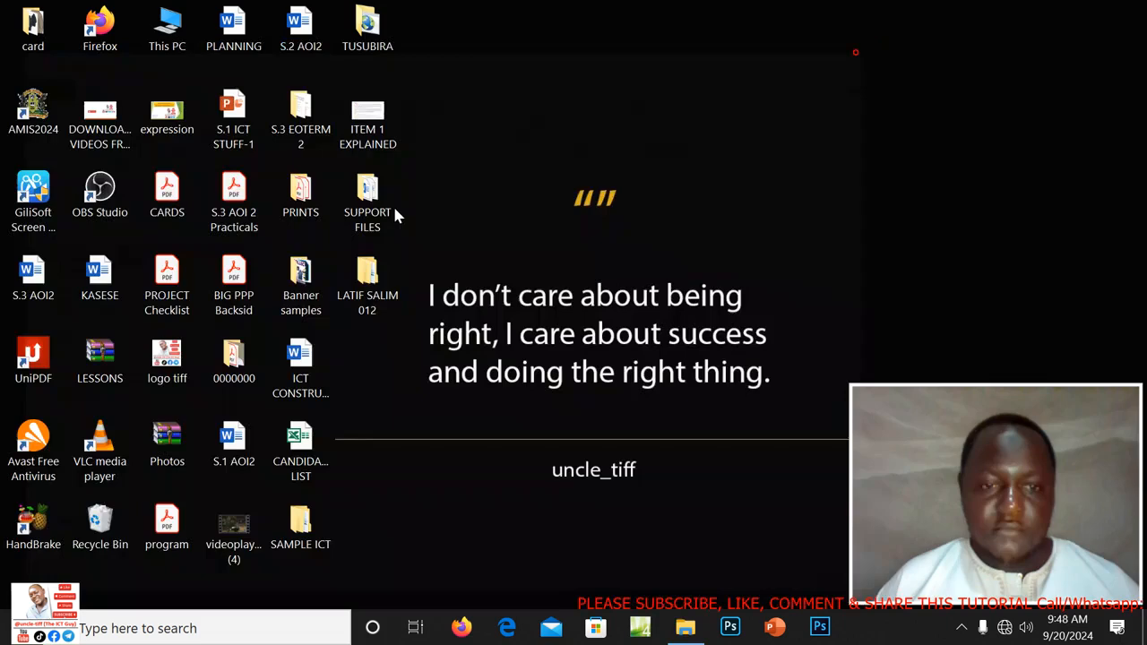
double_click(359, 280)
double_click(289, 268)
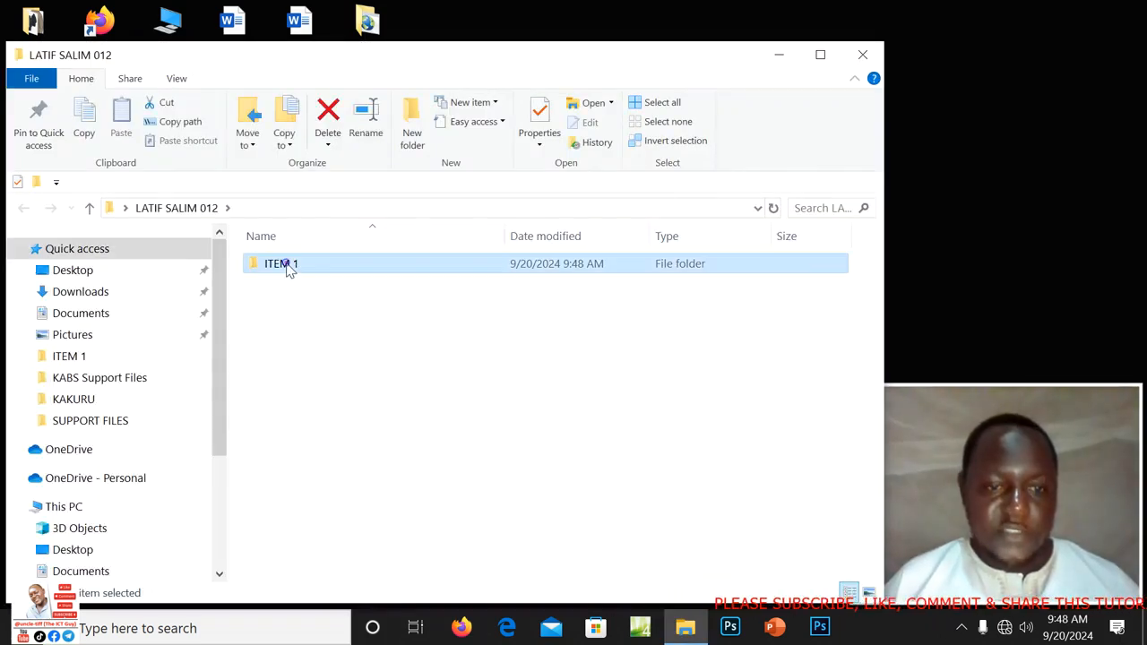
click(323, 292)
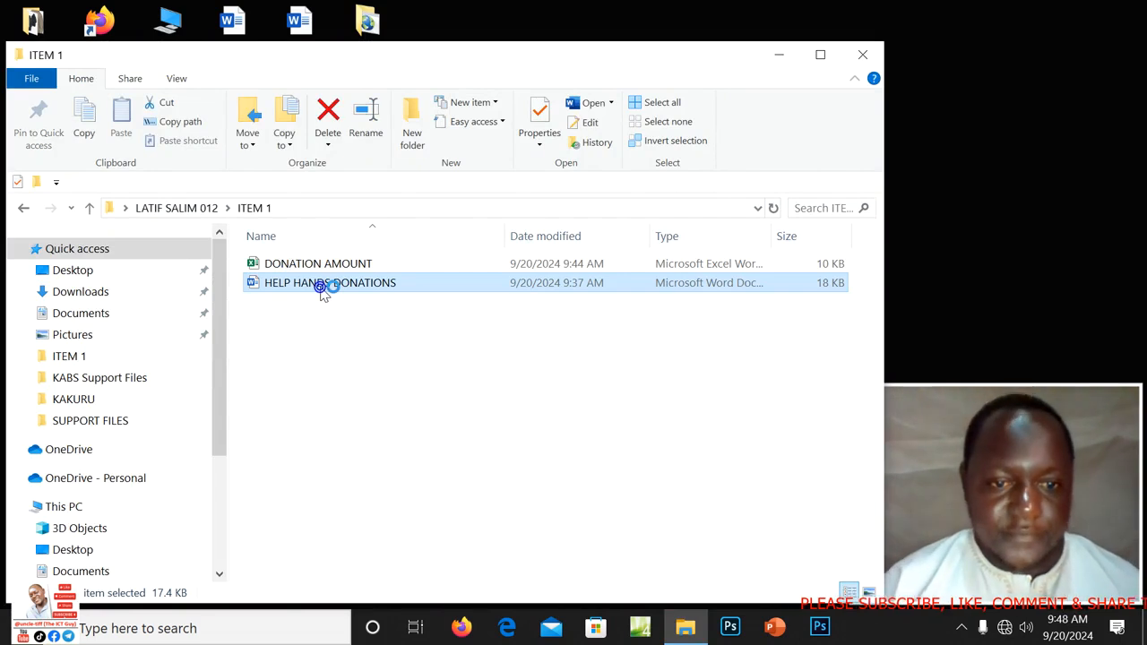
double_click(323, 292)
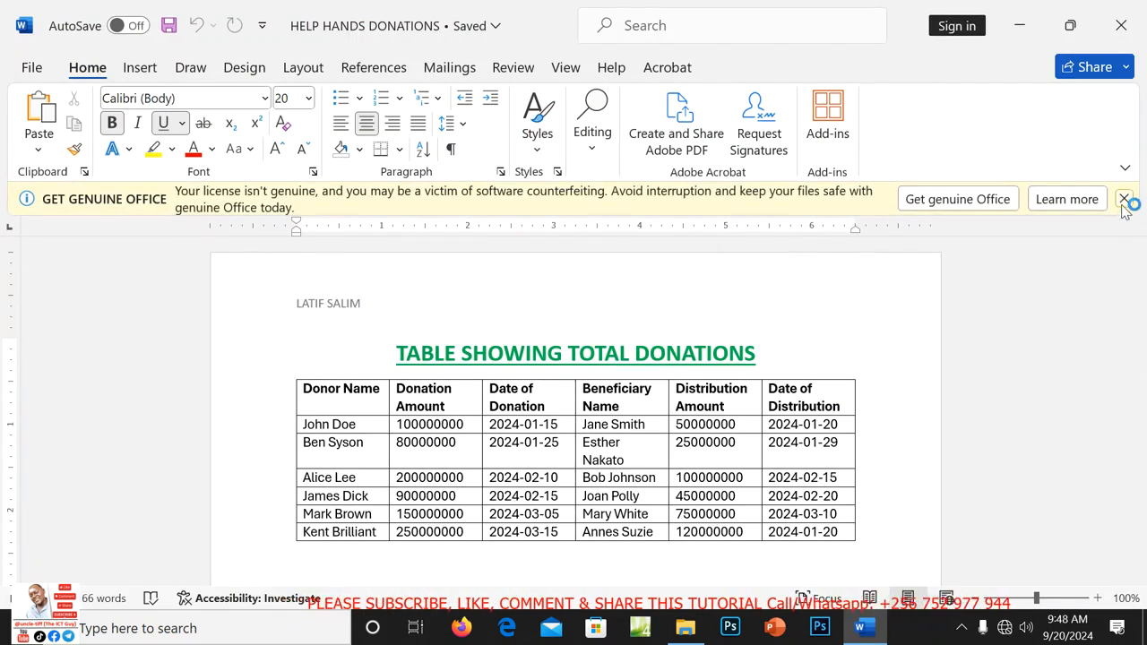
Delete the TABLE SHOWING TOTAL DONATIONS heading, save the document with Ctrl+S, and close Word.
click(1123, 199)
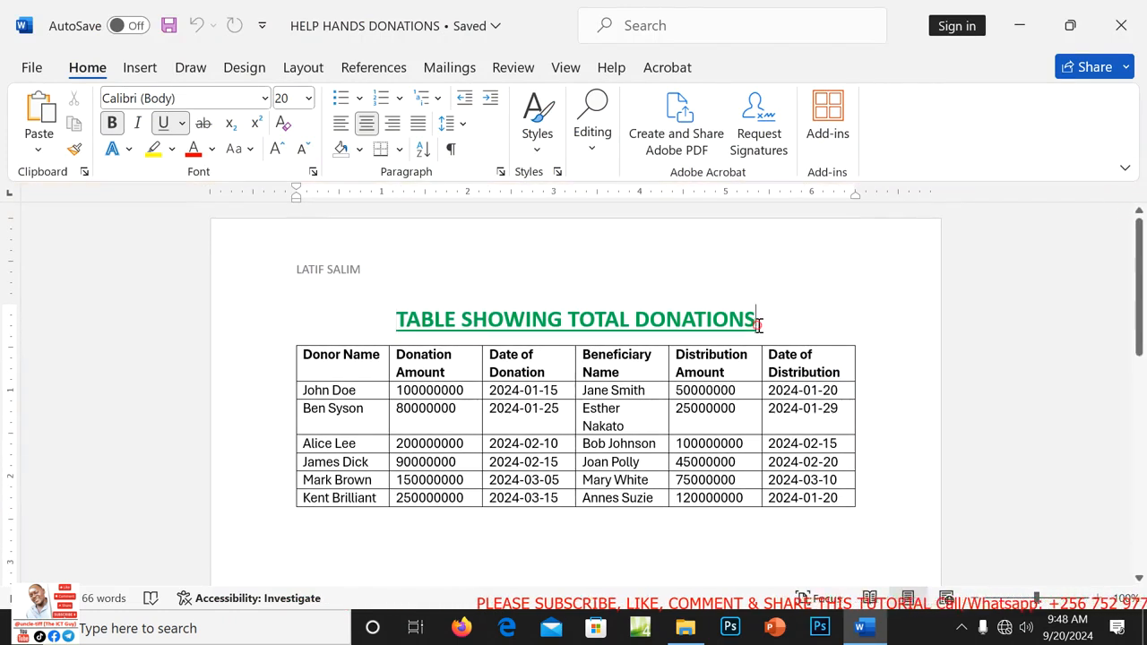
key(BackSpace)
key(BackSpace)
key(BackSpace)
key(BackSpace)
key(BackSpace)
key(BackSpace)
key(BackSpace)
key(BackSpace)
key(BackSpace)
key(BackSpace)
key(BackSpace)
key(BackSpace)
key(BackSpace)
key(BackSpace)
key(BackSpace)
key(BackSpace)
key(BackSpace)
key(BackSpace)
key(BackSpace)
key(BackSpace)
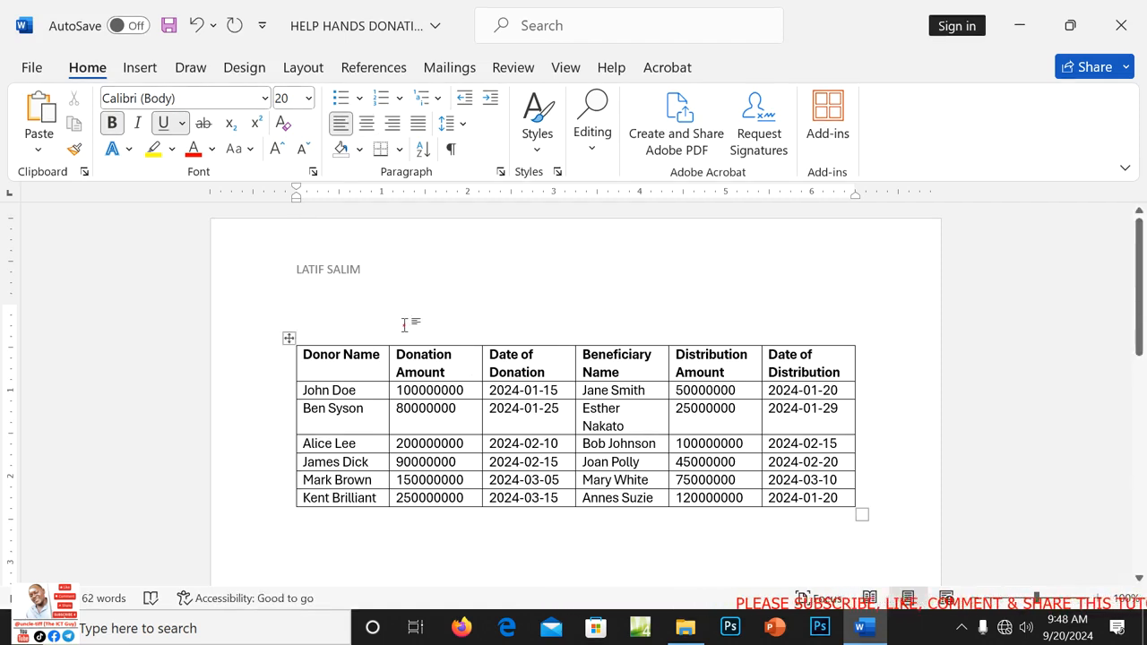
click(383, 374)
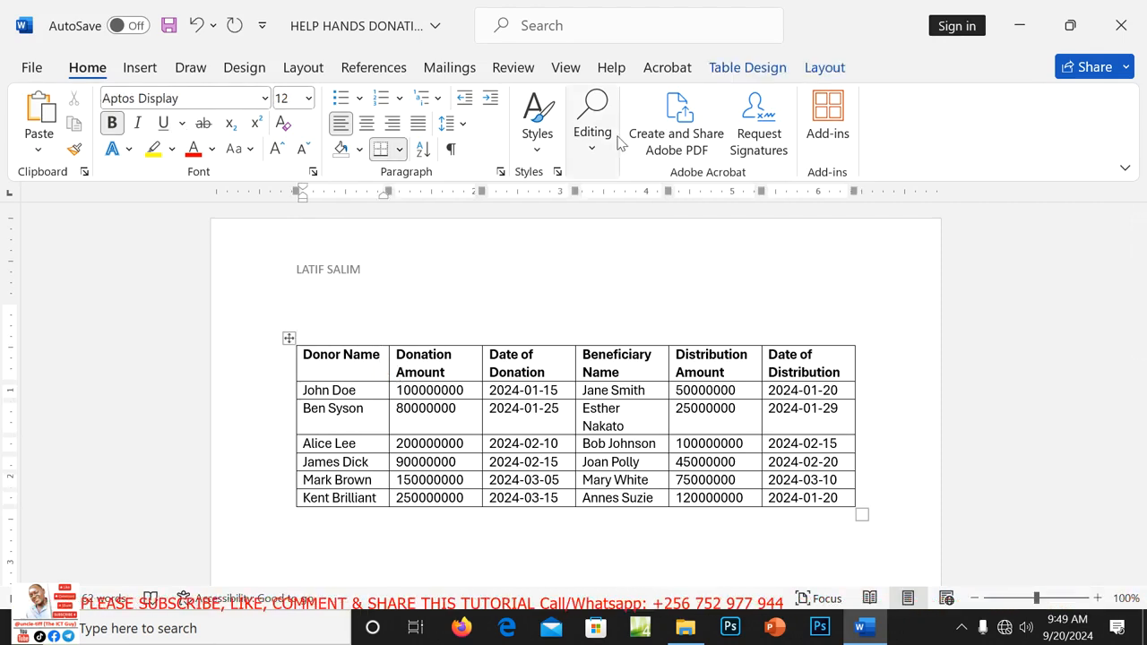
key(ctrl+s)
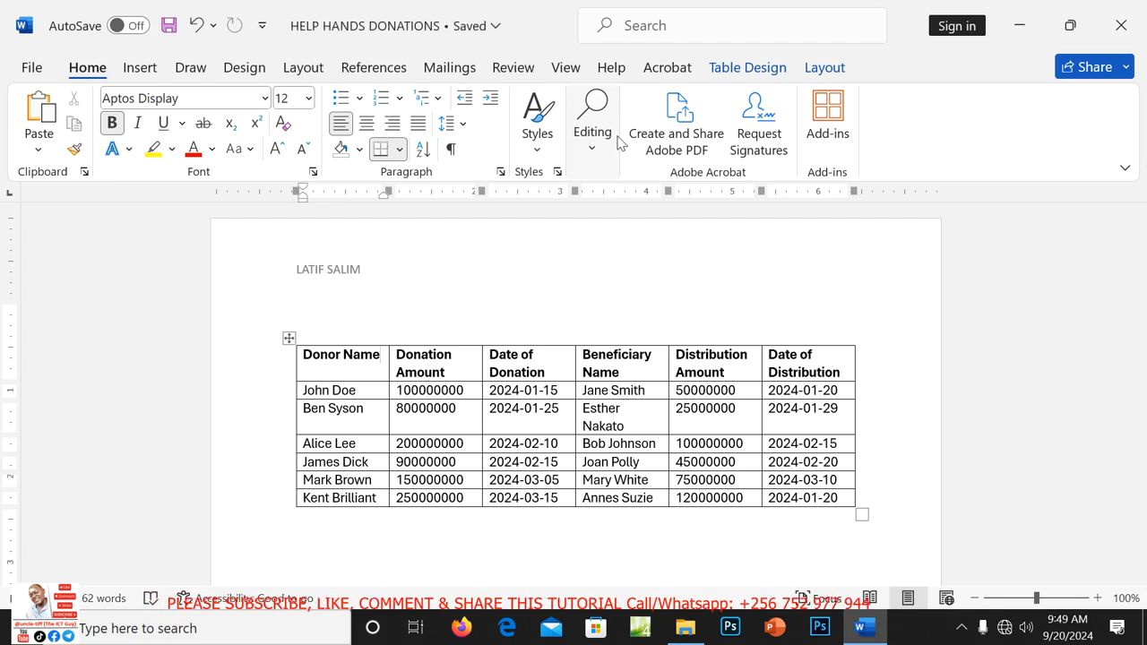
click(1117, 36)
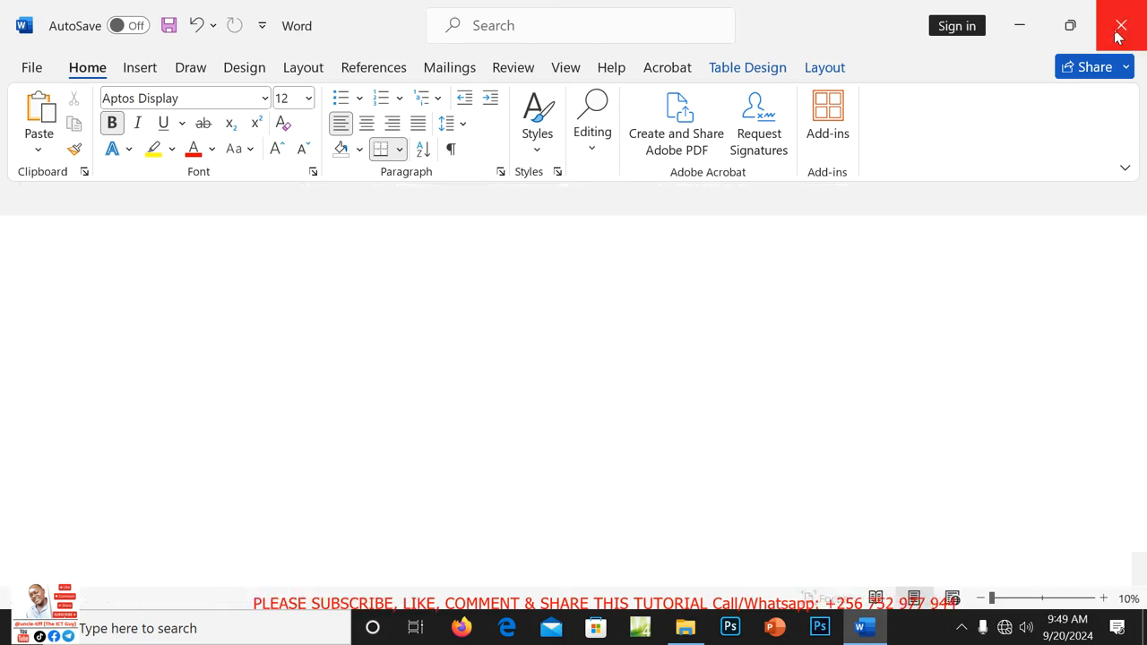
click(1119, 27)
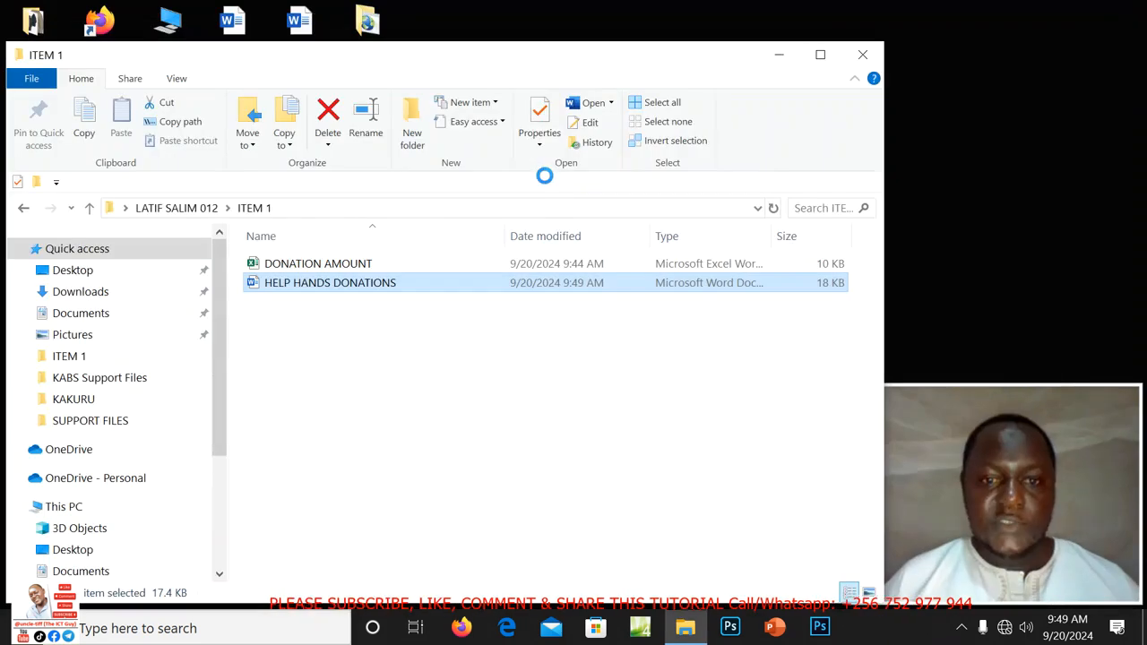
Close the ITEM 1 folder and open THANKS from the SUPPORT FILES desktop folder.
click(865, 57)
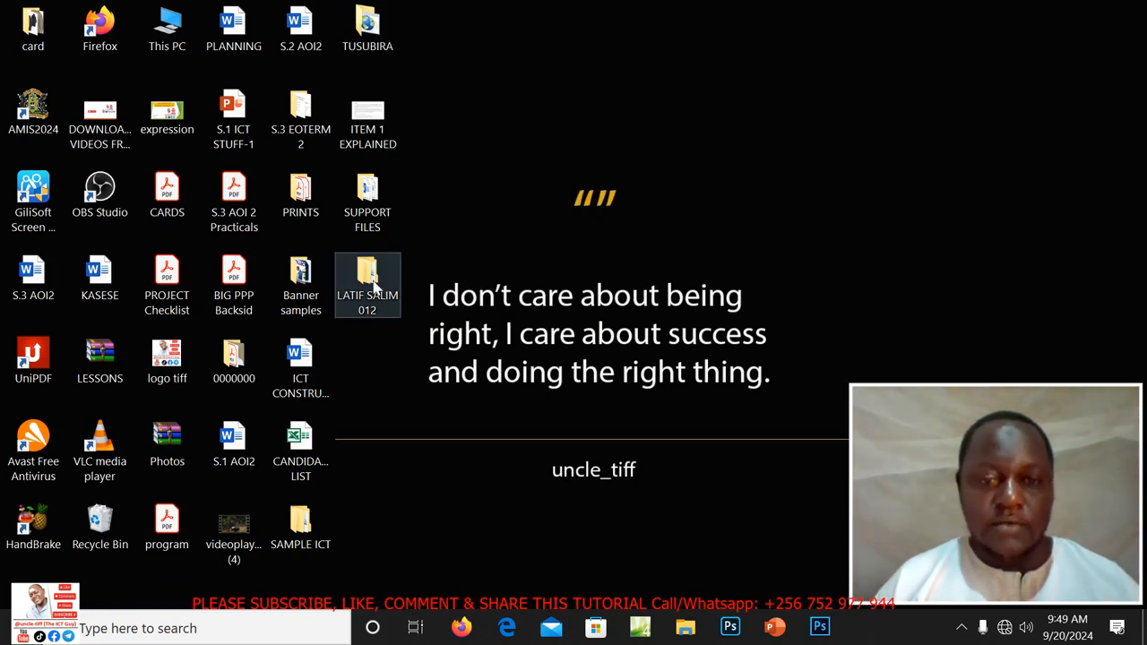
double_click(371, 202)
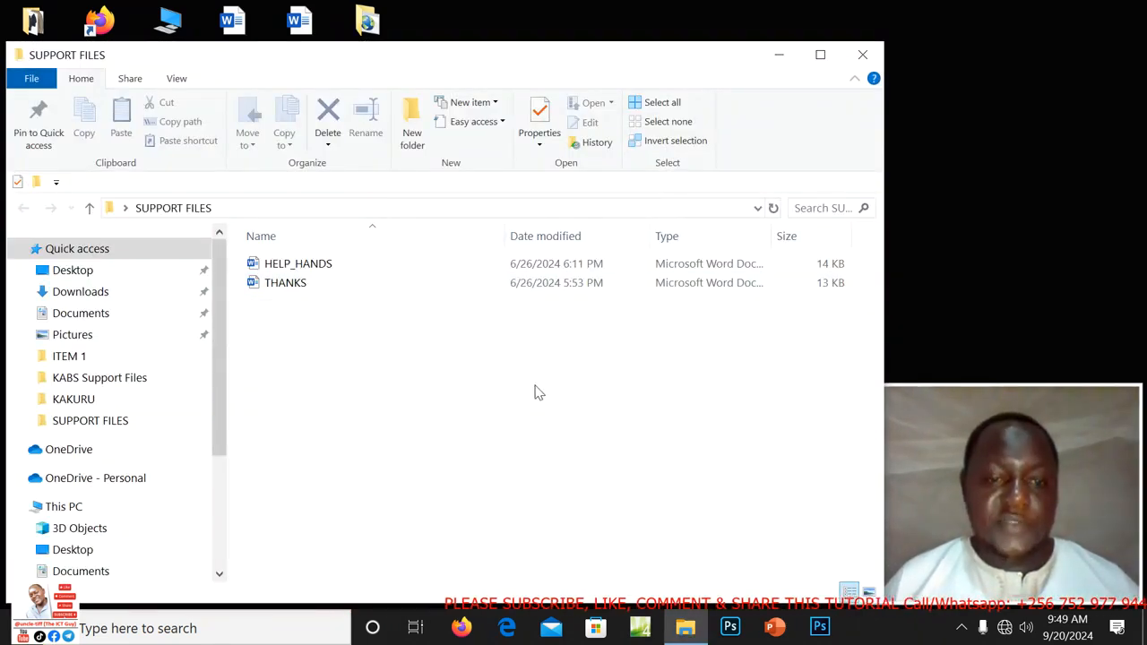
double_click(285, 283)
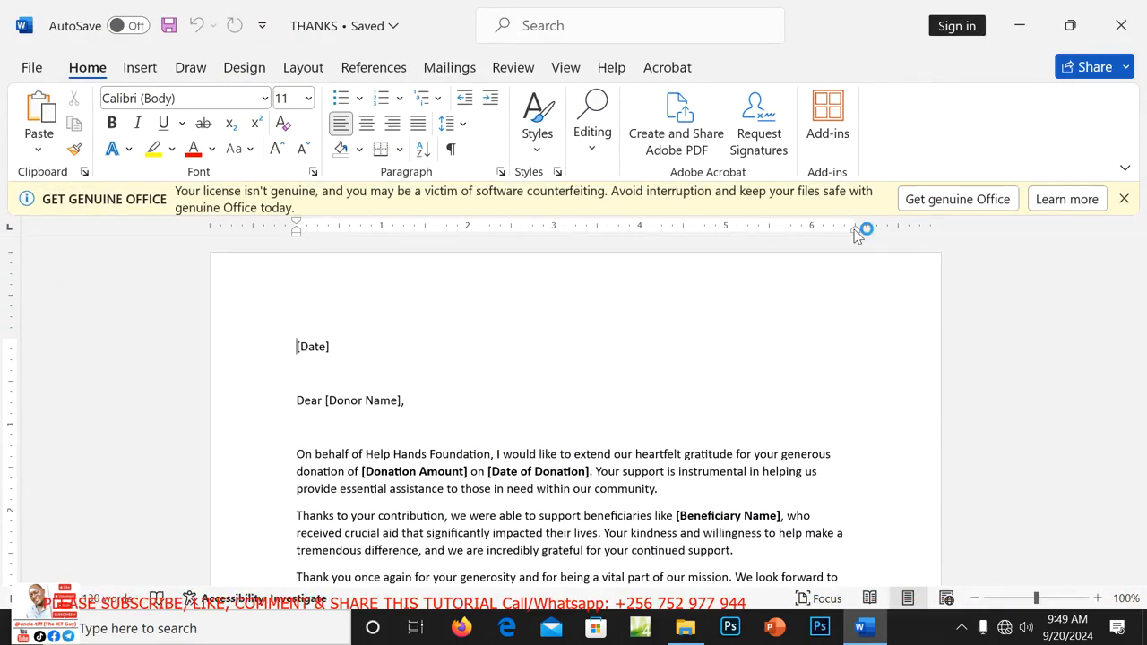
Dismiss the Office warning and make THANKS a Letters mail merge from the Mailings tab.
click(1124, 199)
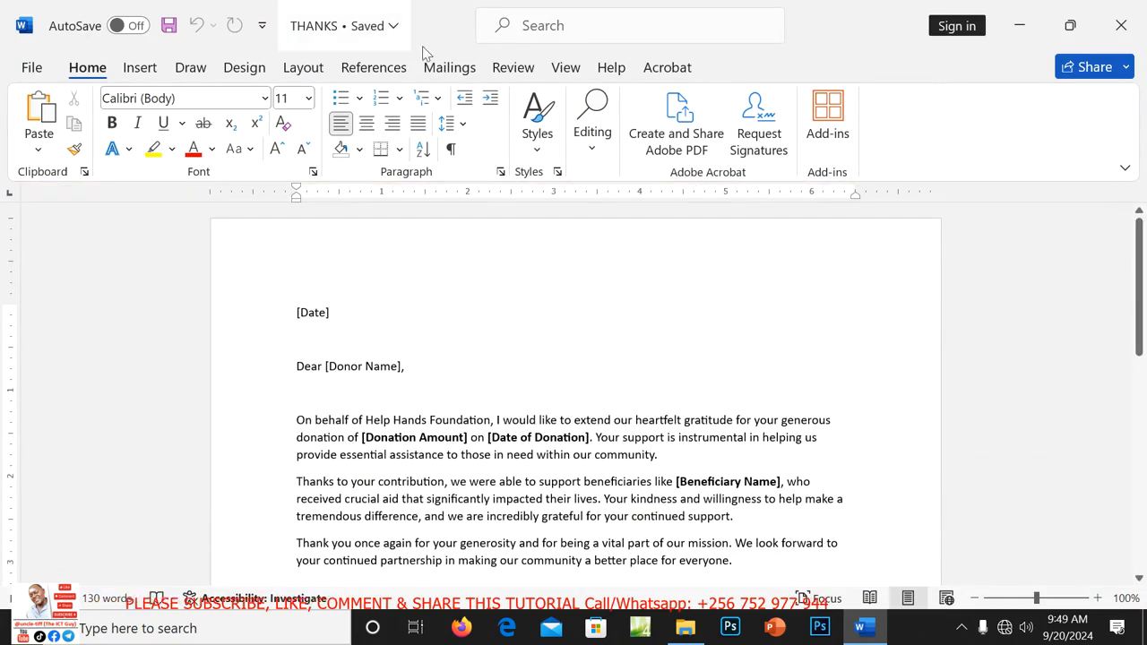
click(456, 71)
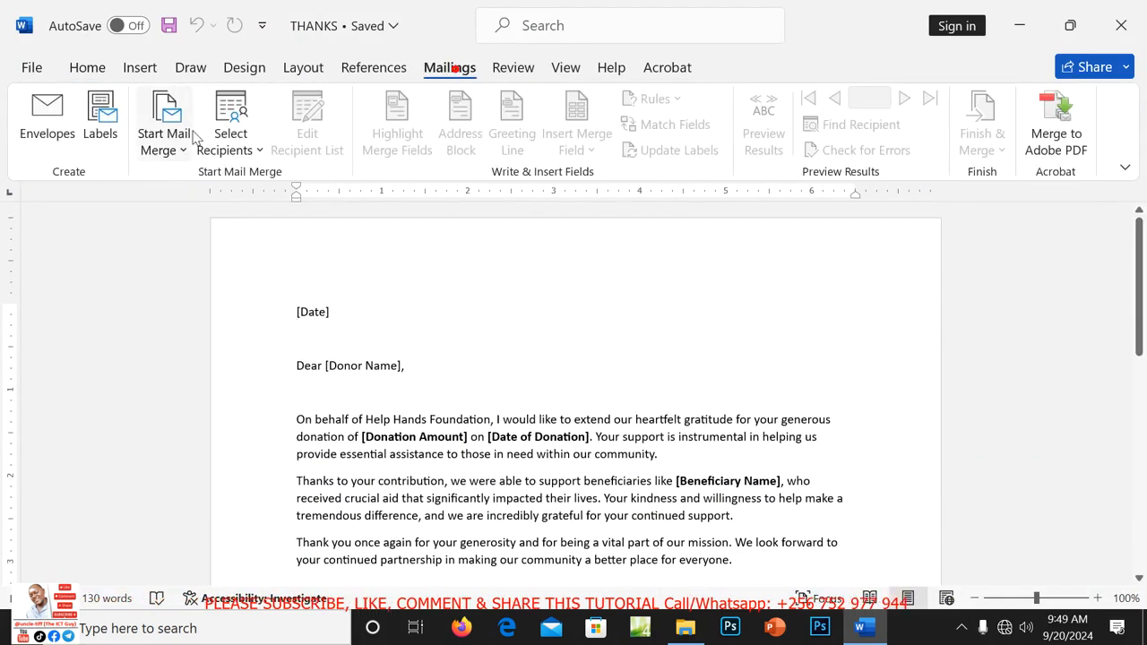
click(162, 142)
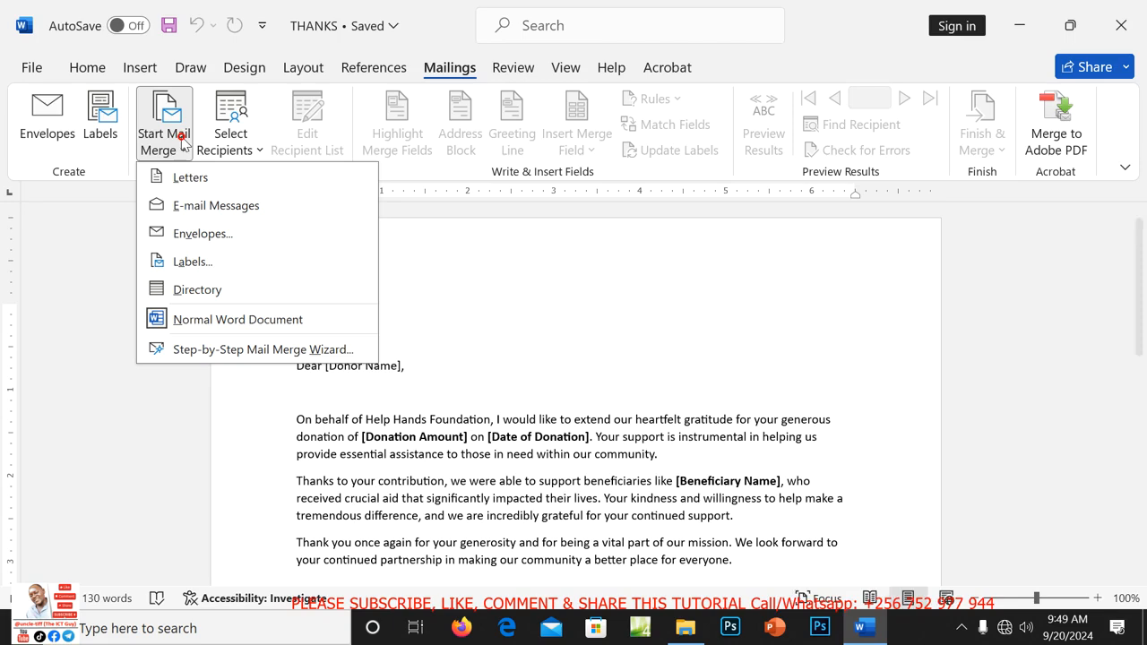
click(190, 178)
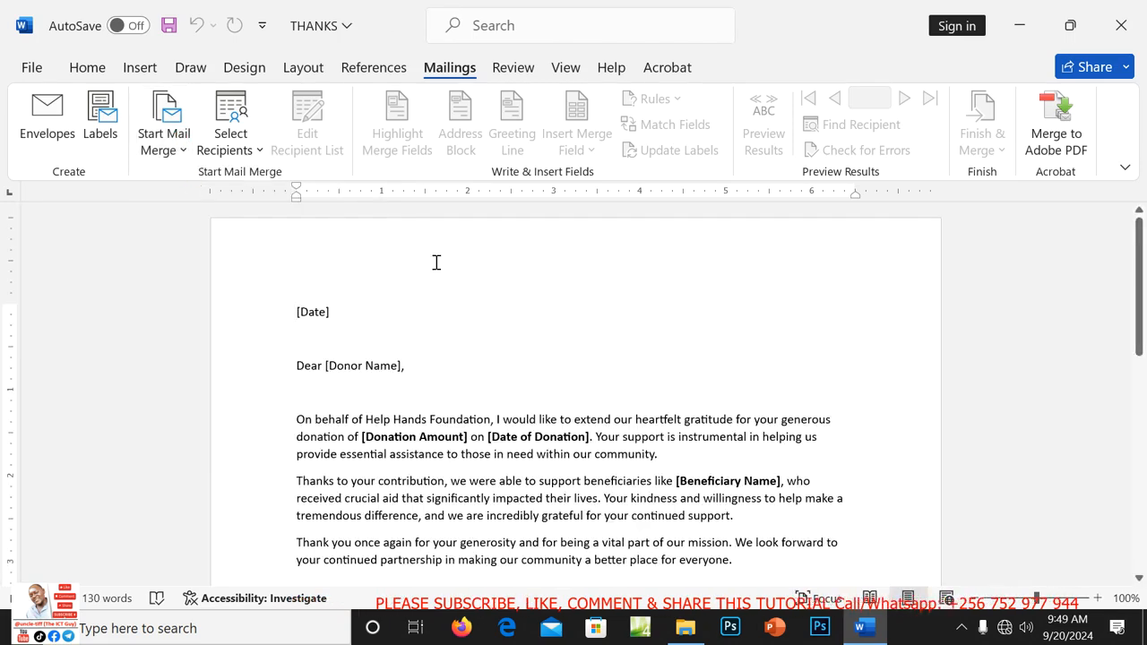
click(235, 142)
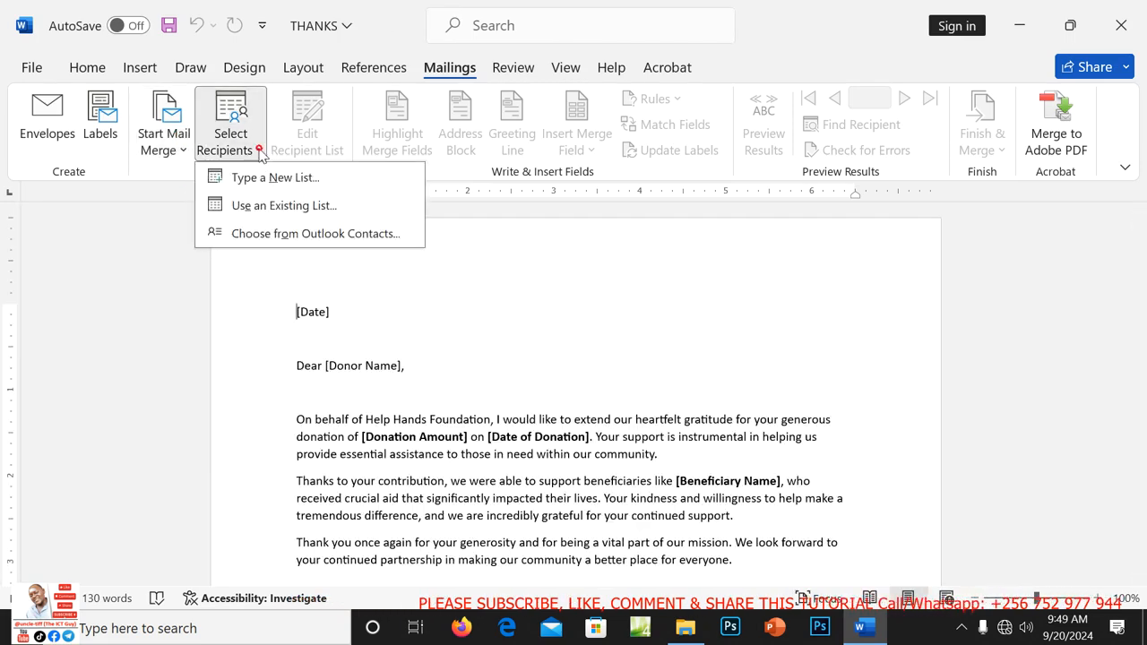
click(281, 208)
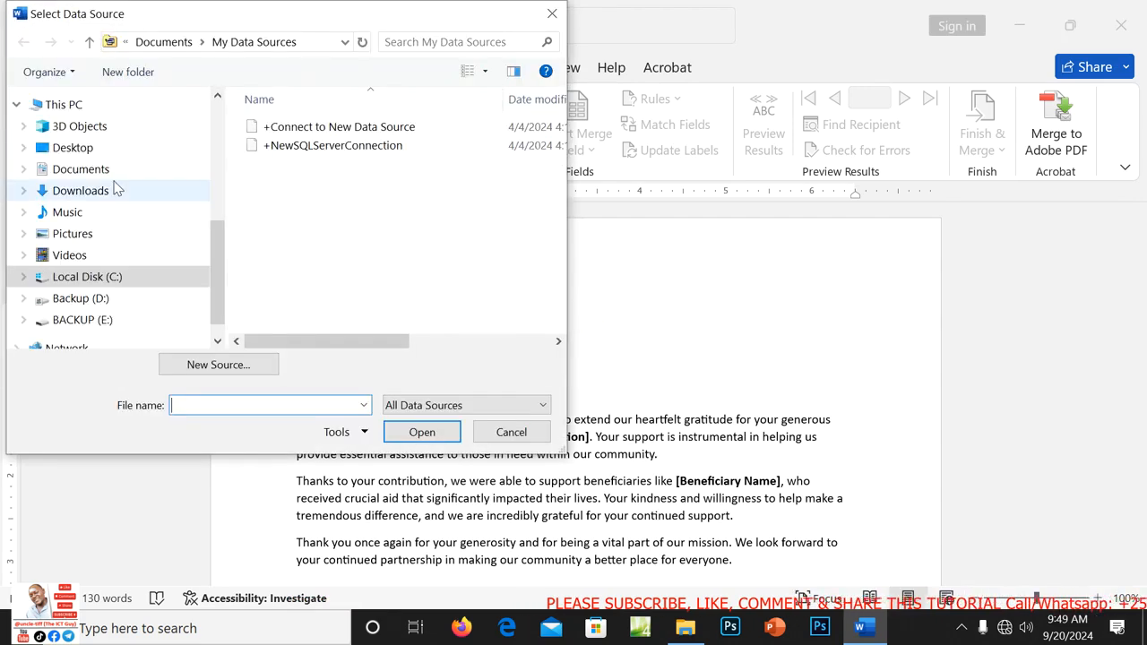
click(77, 148)
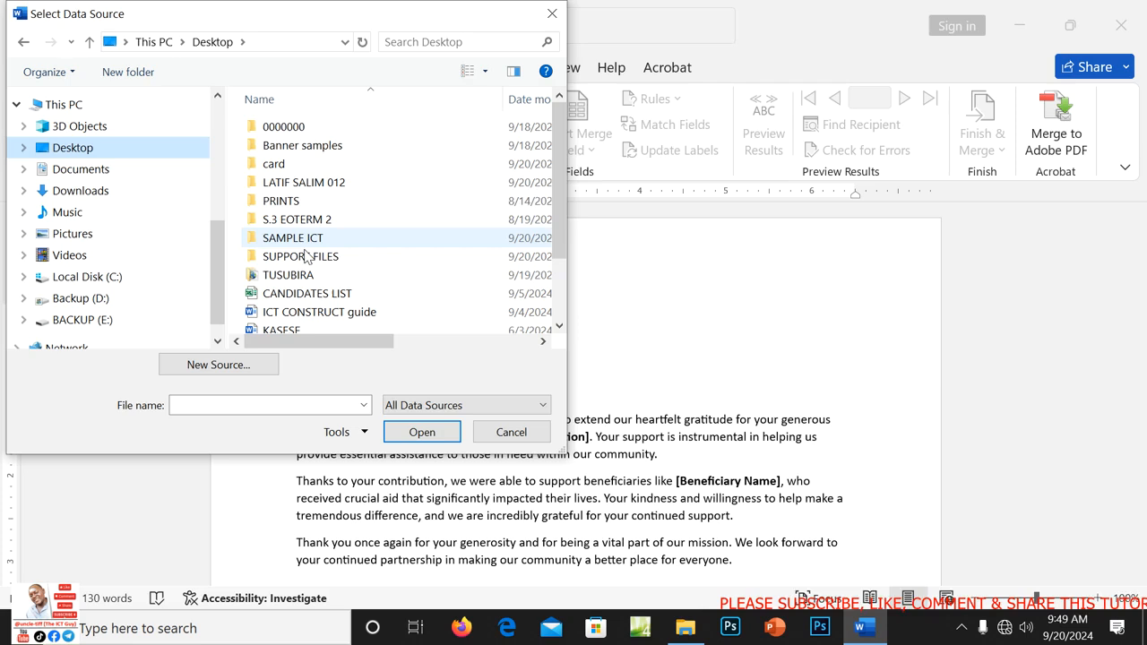
double_click(302, 183)
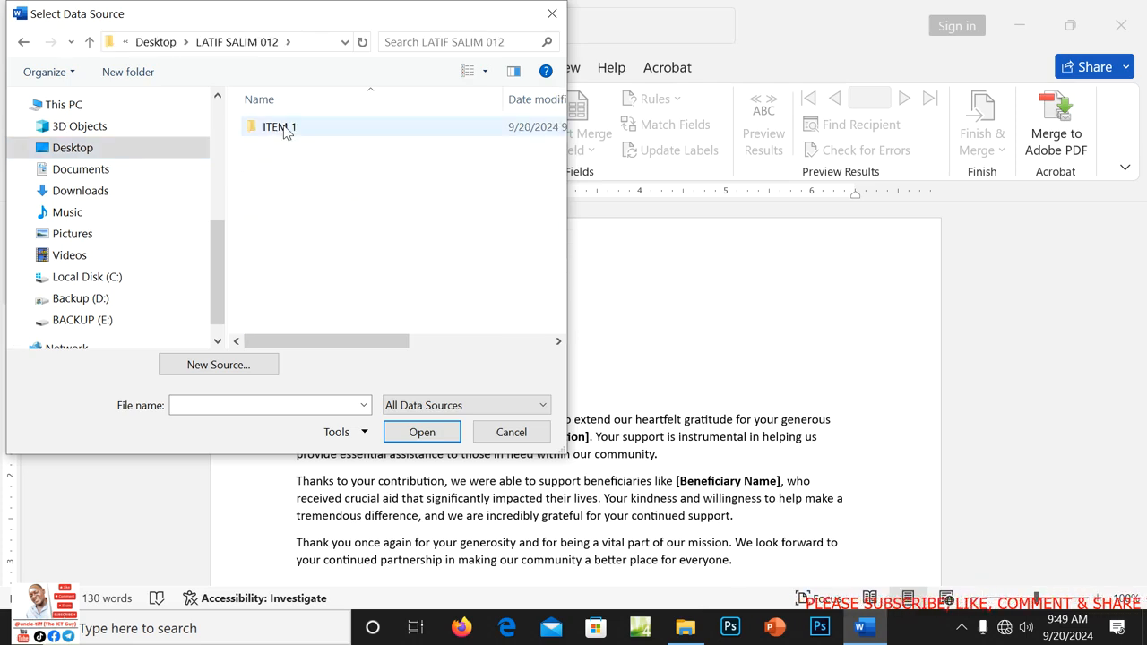
double_click(285, 129)
click(349, 152)
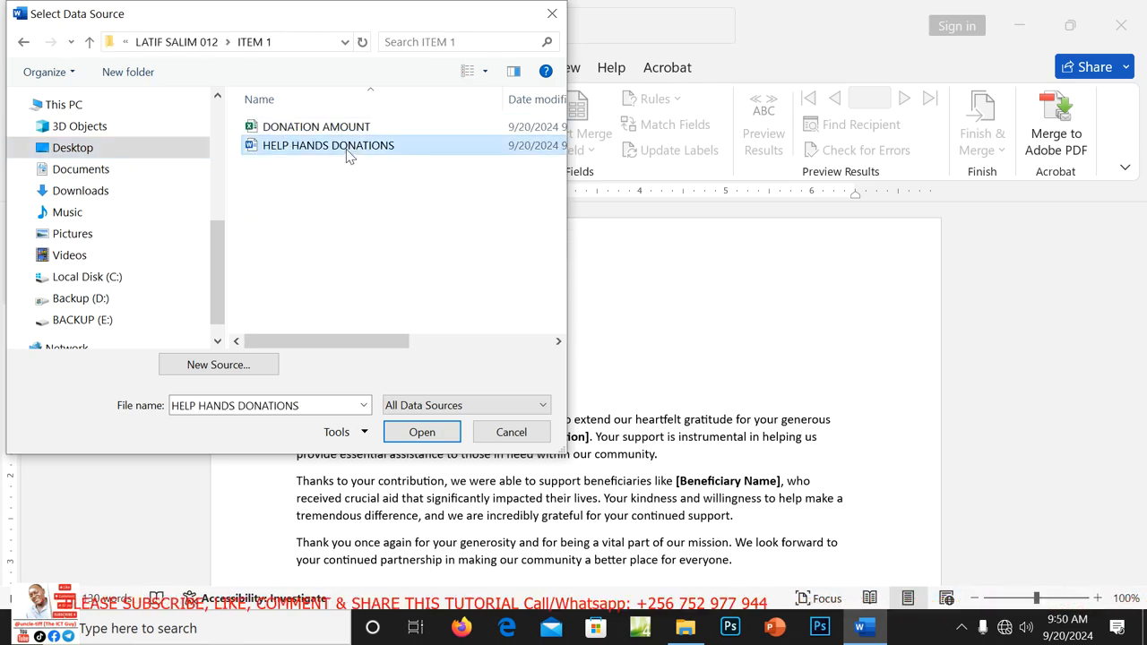
click(422, 433)
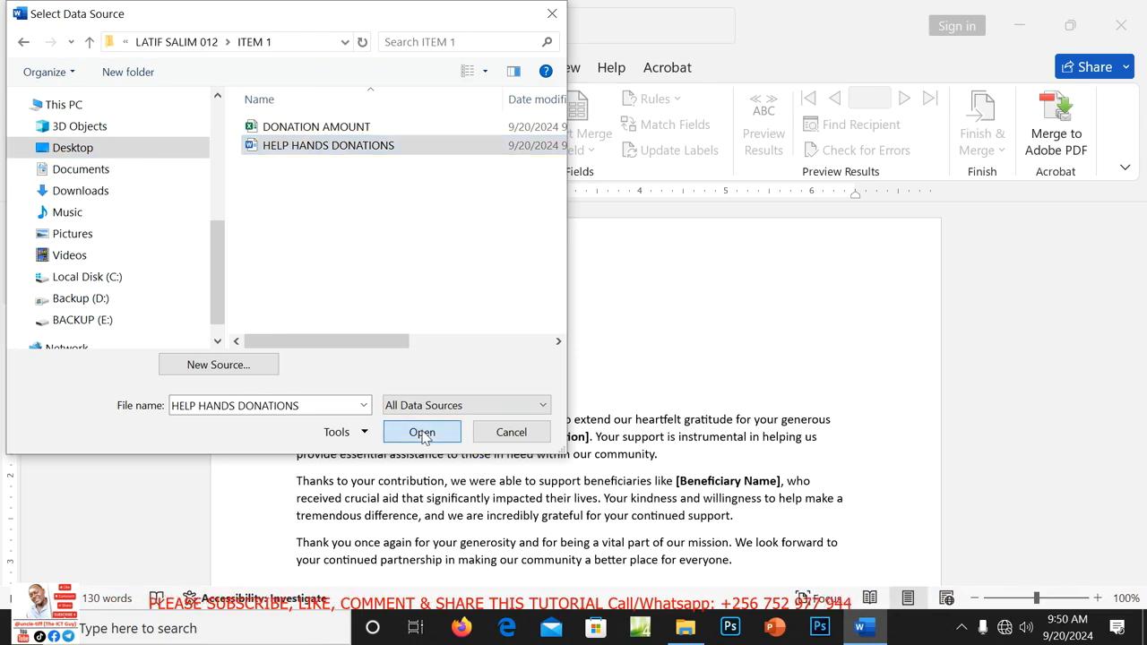
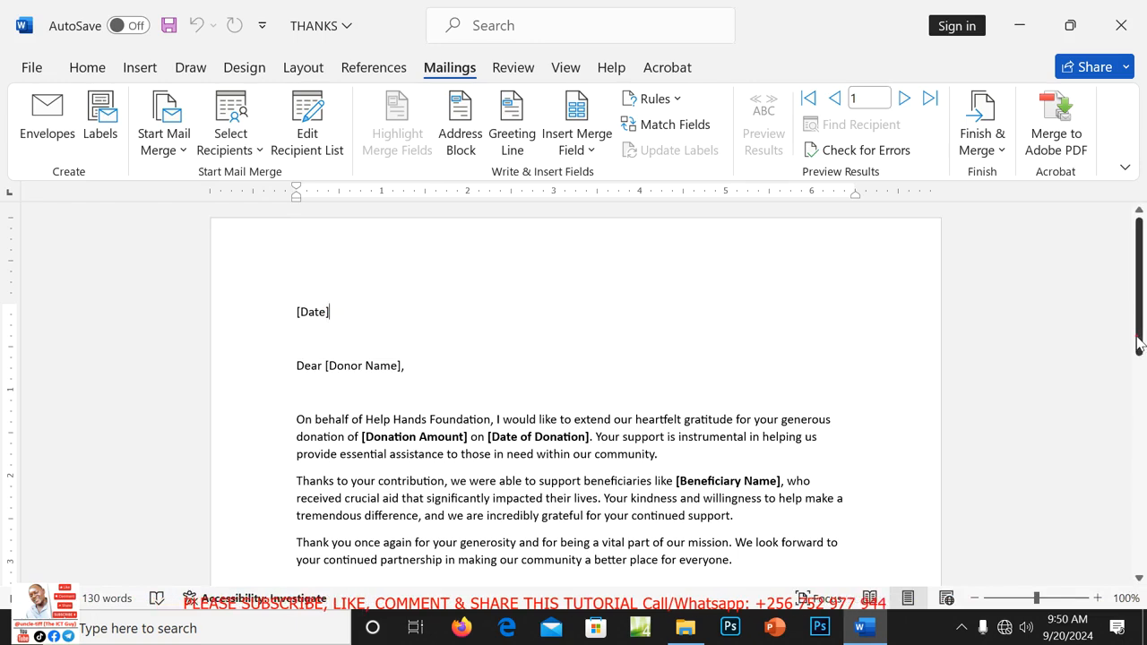
Delete the [Date] placeholder from the top line of the THANKS letter.
mouse_move(1139, 344)
mouse_down()
mouse_move(1139, 395)
mouse_move(1140, 345)
mouse_up()
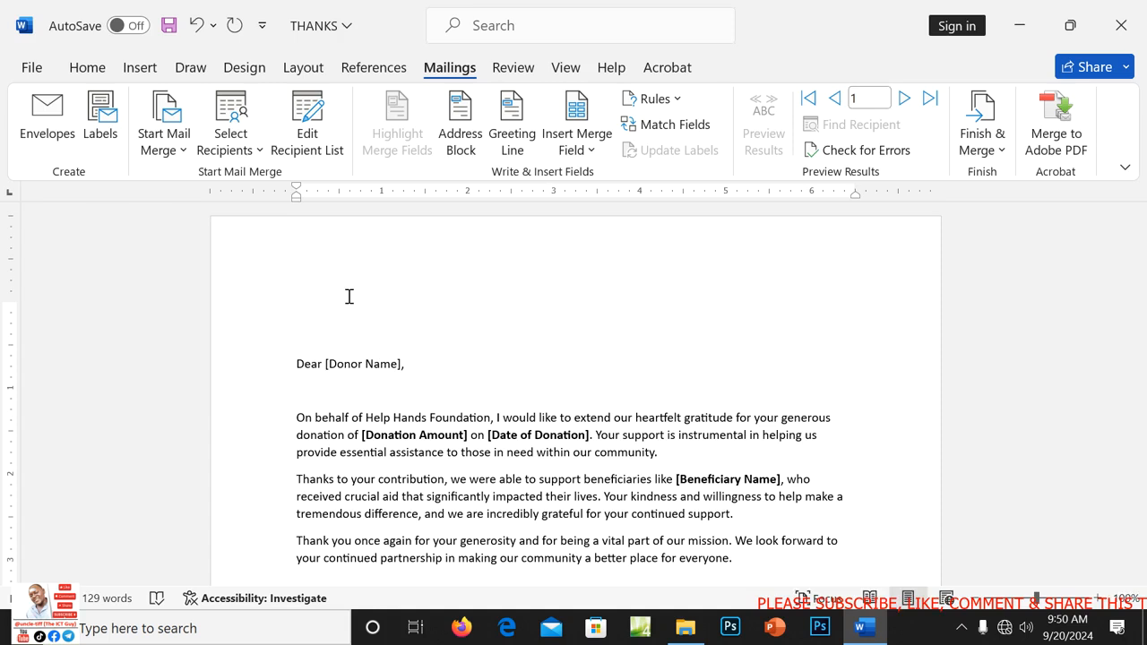
Insert a bold Date_of_Donation merge field on the letter's top line.
click(591, 150)
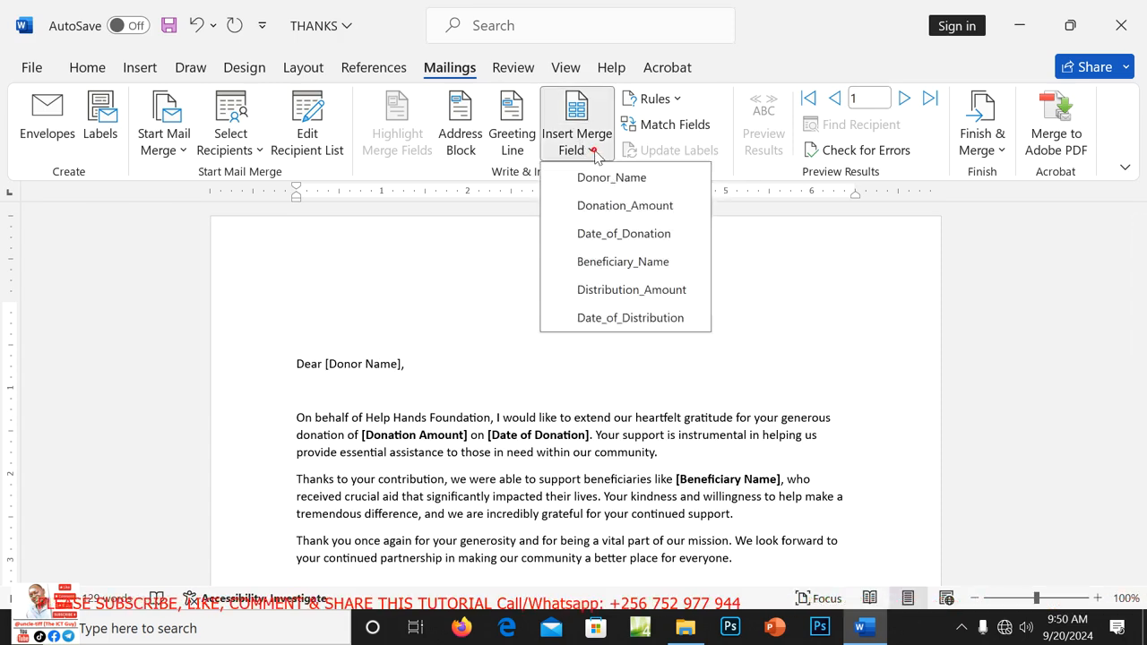
click(624, 234)
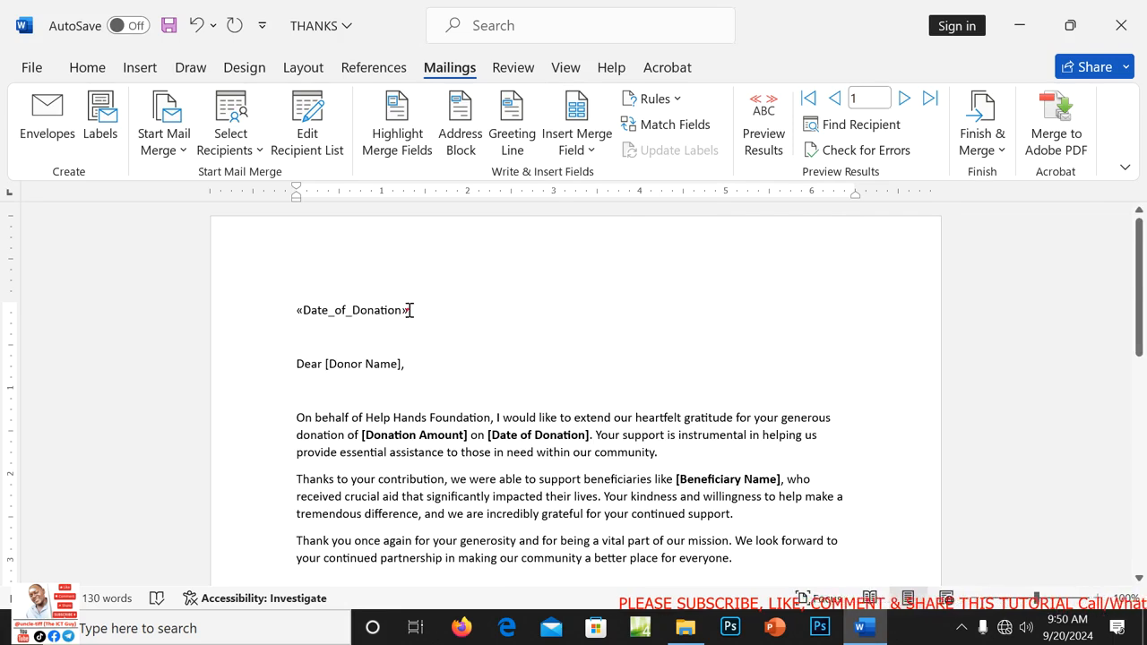
drag(409, 310, 367, 313)
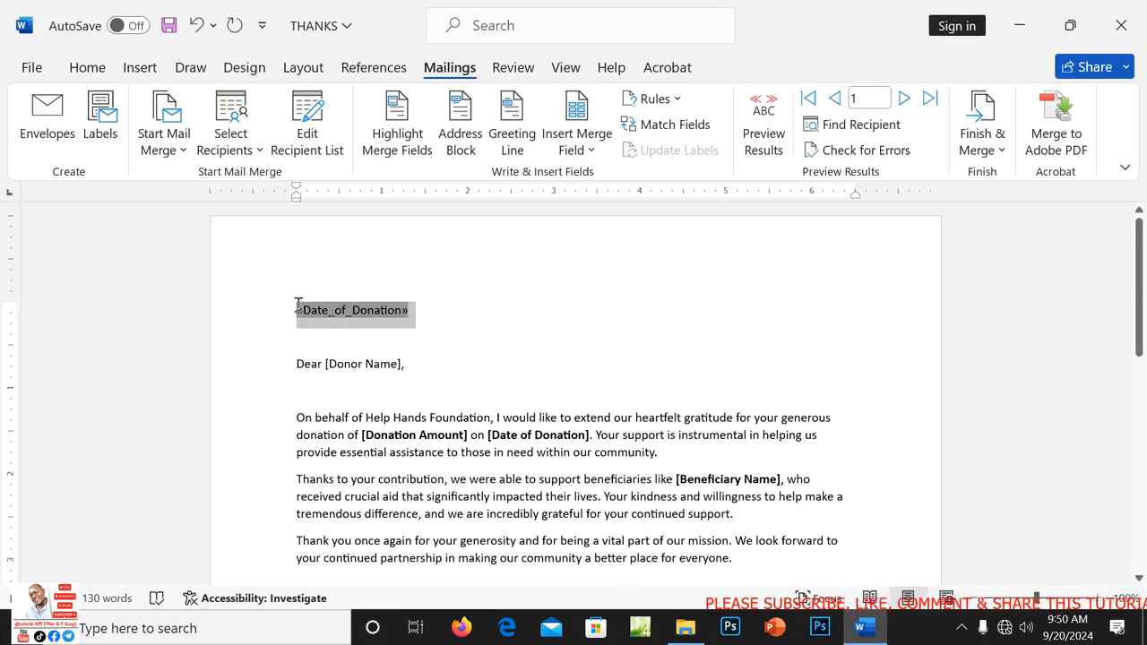
drag(299, 306, 300, 310)
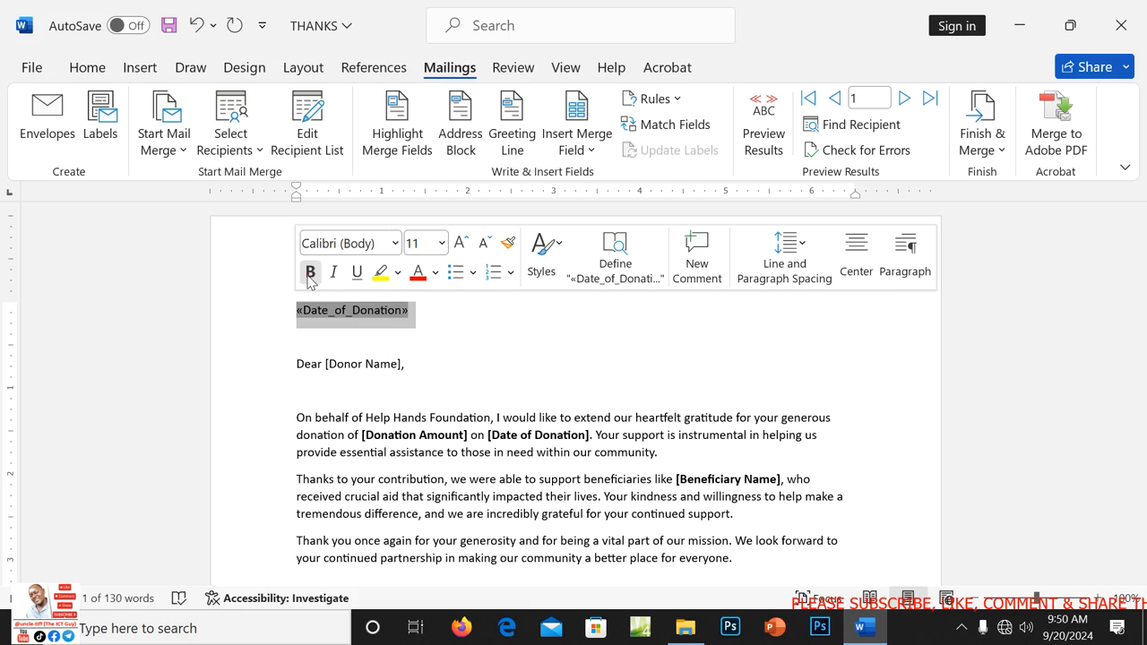
click(310, 272)
click(440, 333)
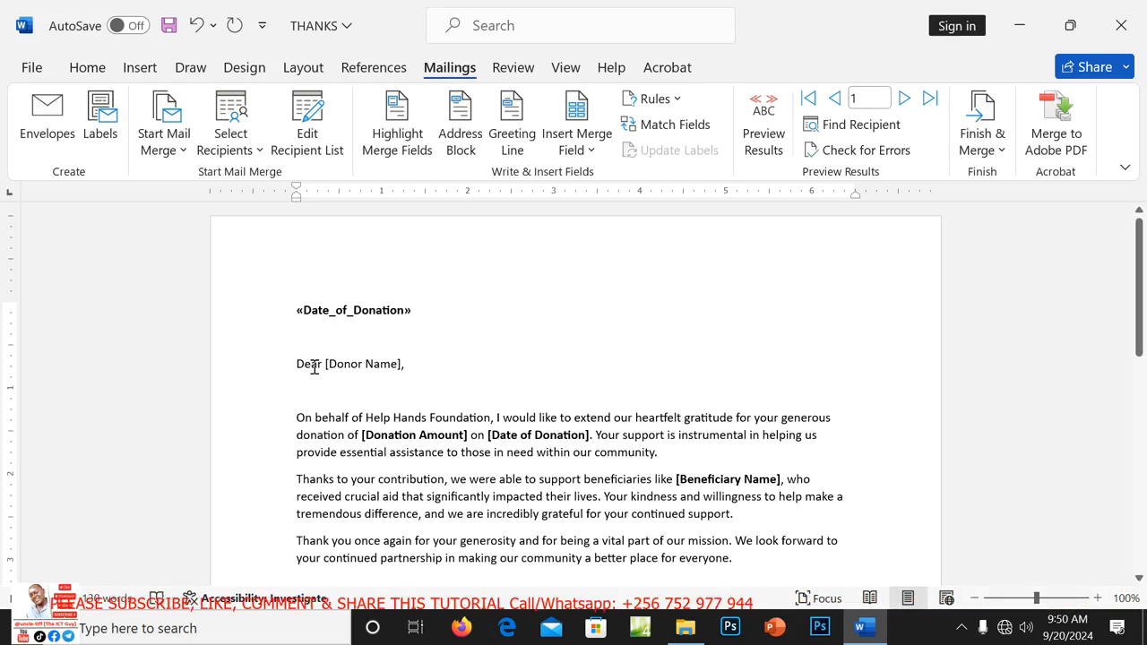
Replace [Donor Name] after 'Dear' with a bold Donor_Name merge field.
click(400, 364)
key(BackSpace)
key(BackSpace)
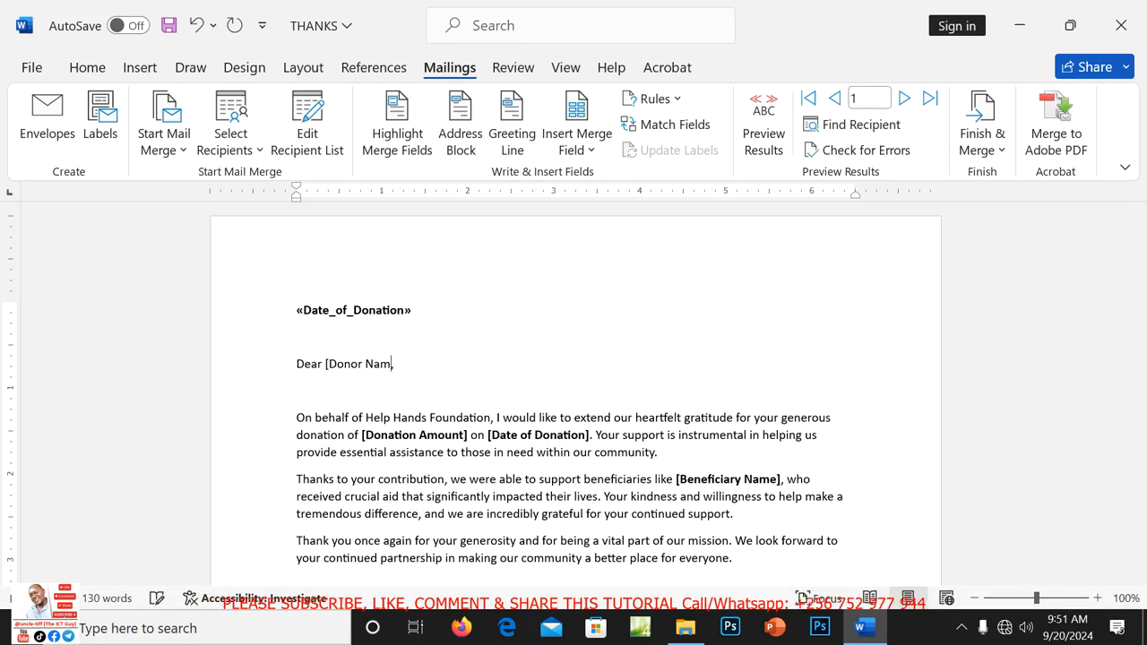
key(BackSpace)
key(BackSpace)
key(BackSpace)
key(BackSpace)
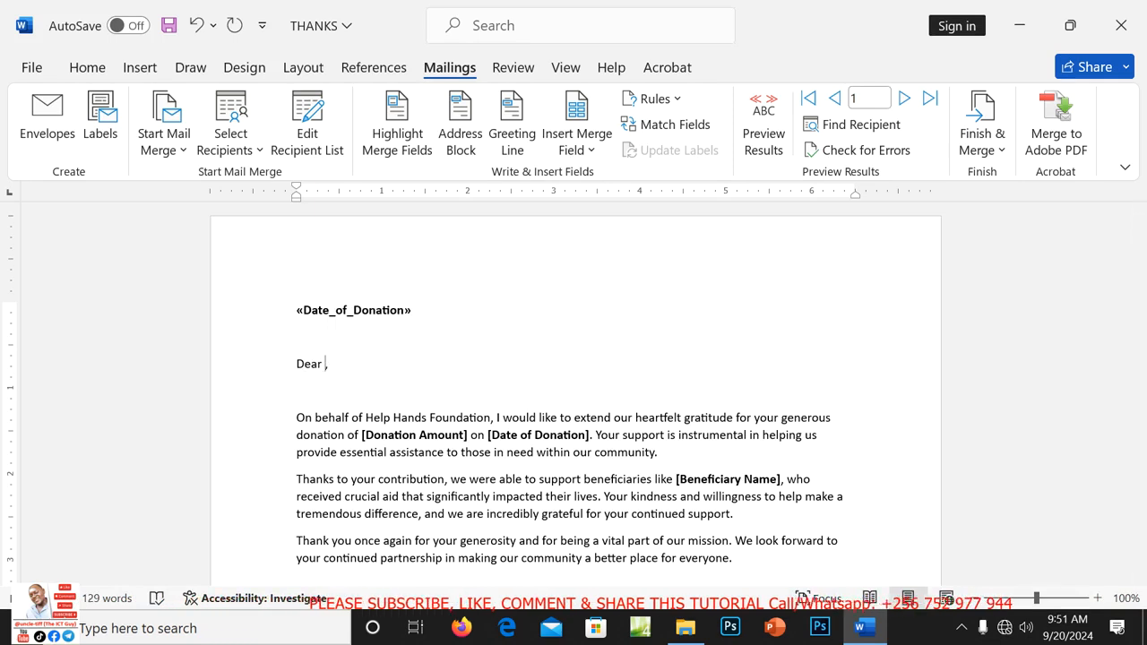
click(592, 151)
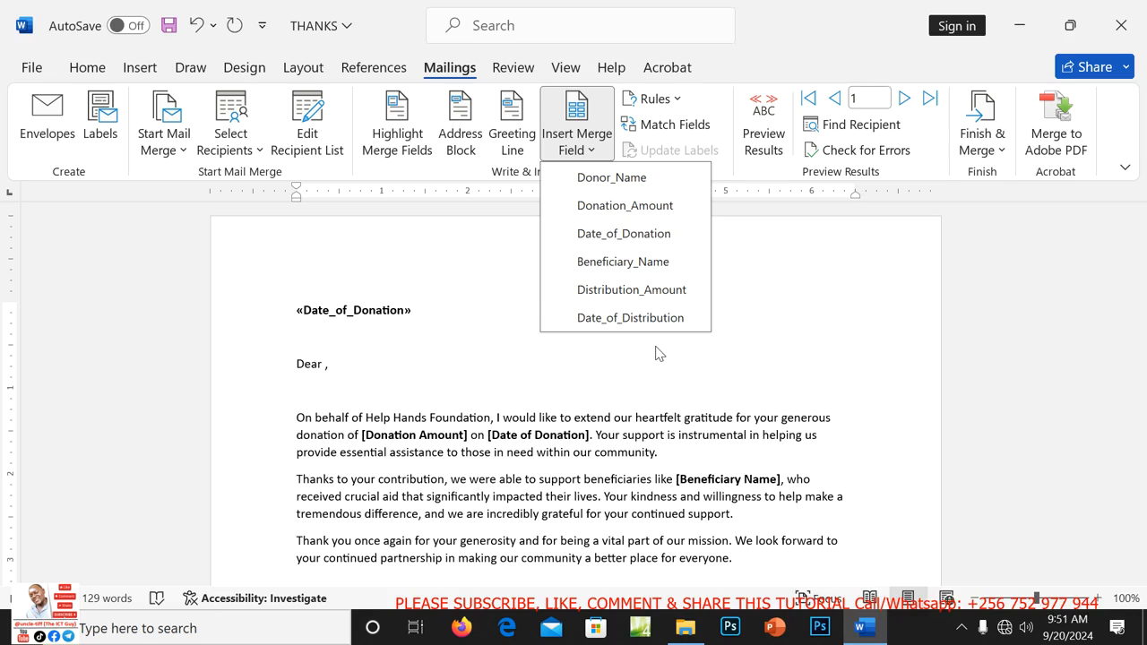
click(625, 179)
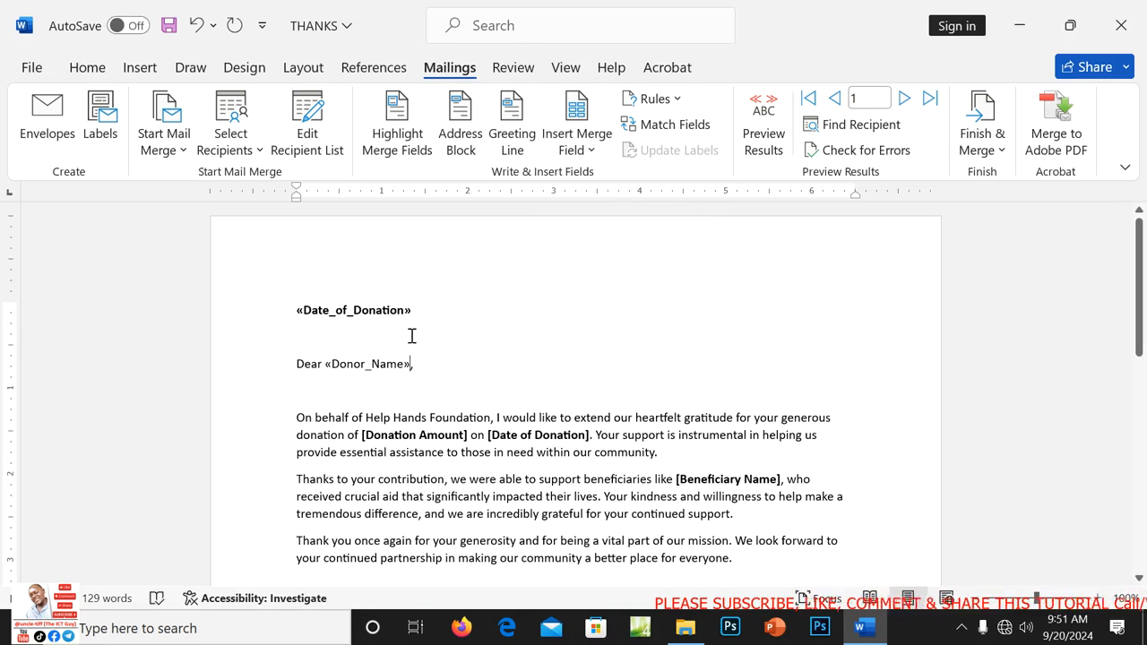
mouse_move(410, 362)
mouse_down()
mouse_move(340, 361)
mouse_move(332, 351)
mouse_up()
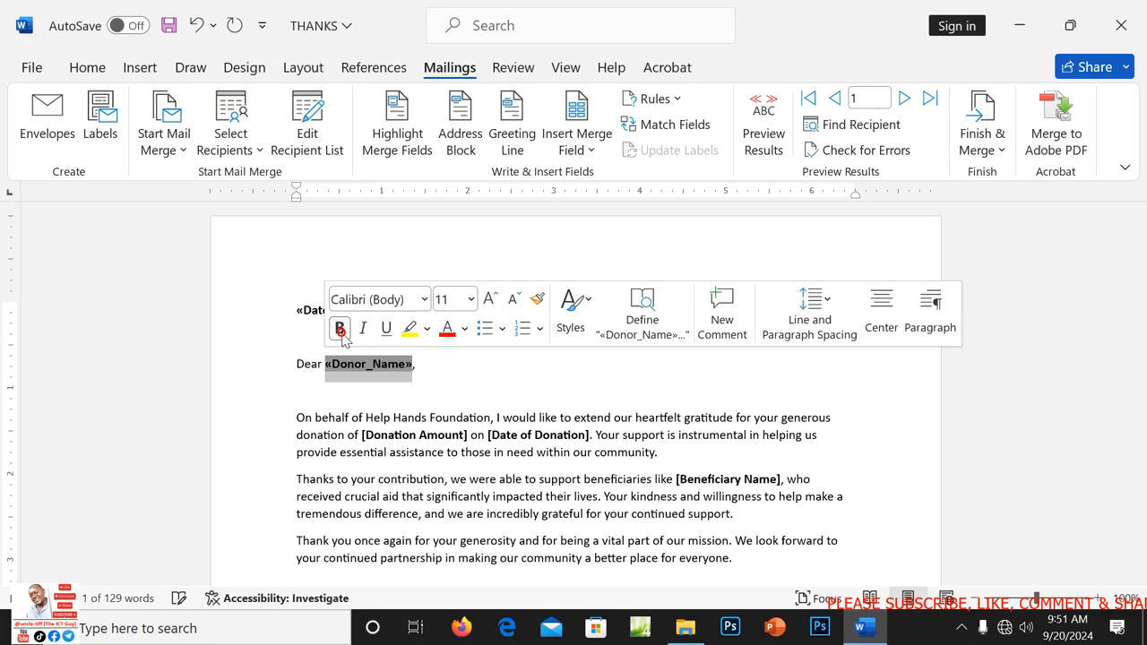
click(659, 452)
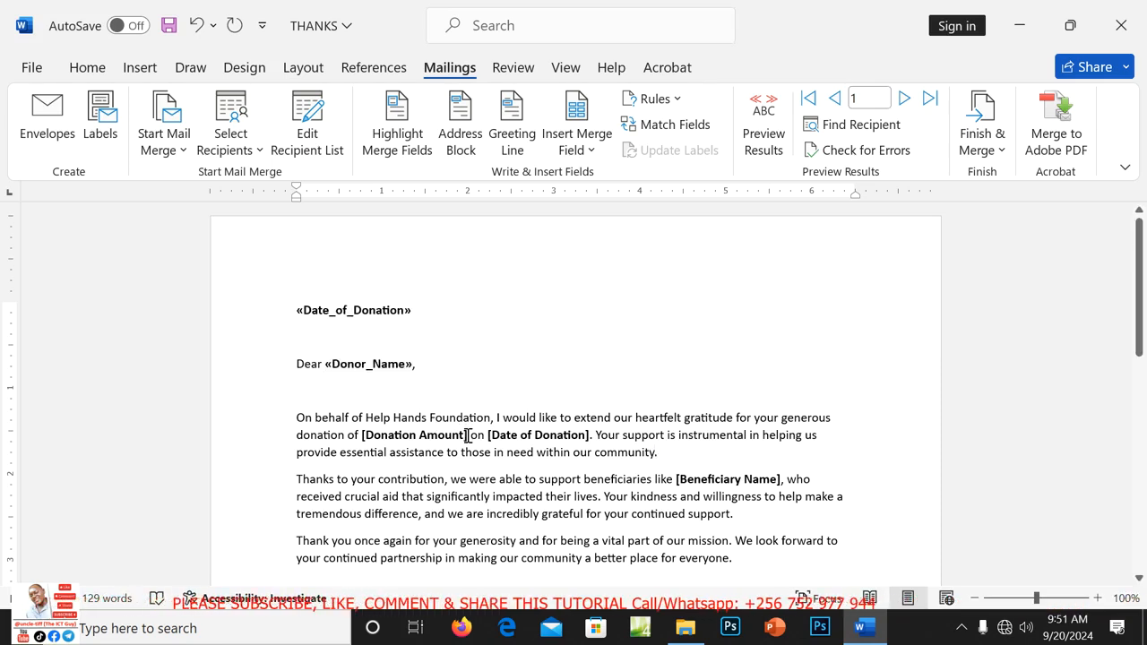
Replace the [Donation Amount] placeholder with the Donation_Amount merge field.
click(467, 436)
key(BackSpace)
key(BackSpace)
key(BackSpace)
key(BackSpace)
key(BackSpace)
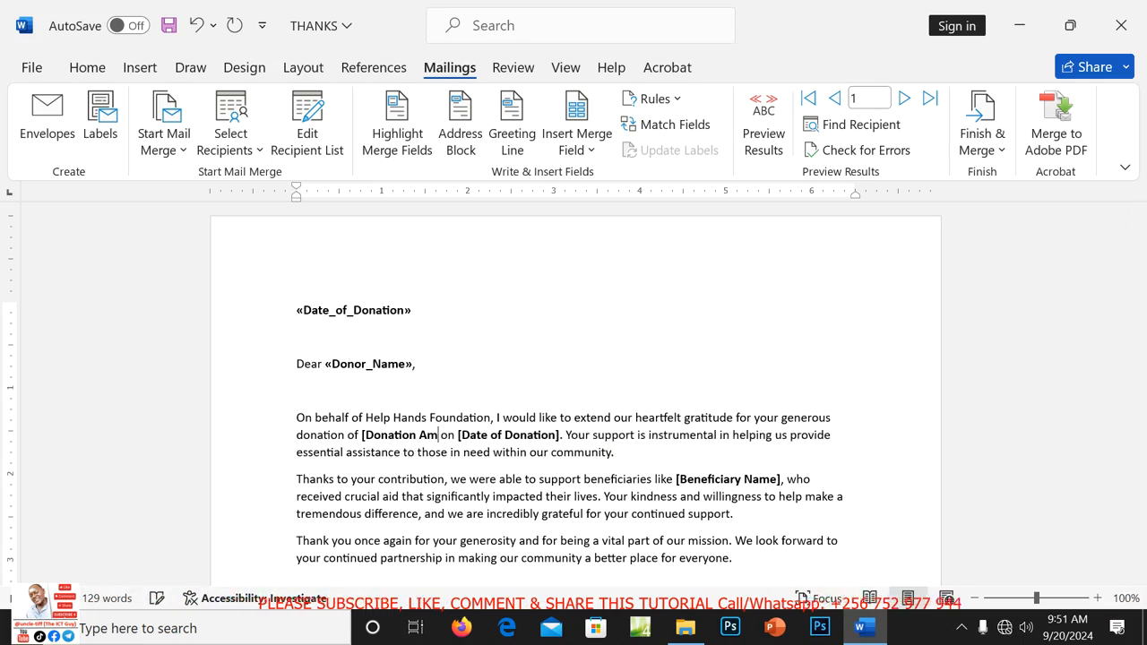
key(BackSpace)
key(BackSpace)
key(BackSpace)
key(BackSpace)
key(BackSpace)
key(BackSpace)
key(BackSpace)
key(BackSpace)
key(BackSpace)
key(BackSpace)
key(BackSpace)
key(BackSpace)
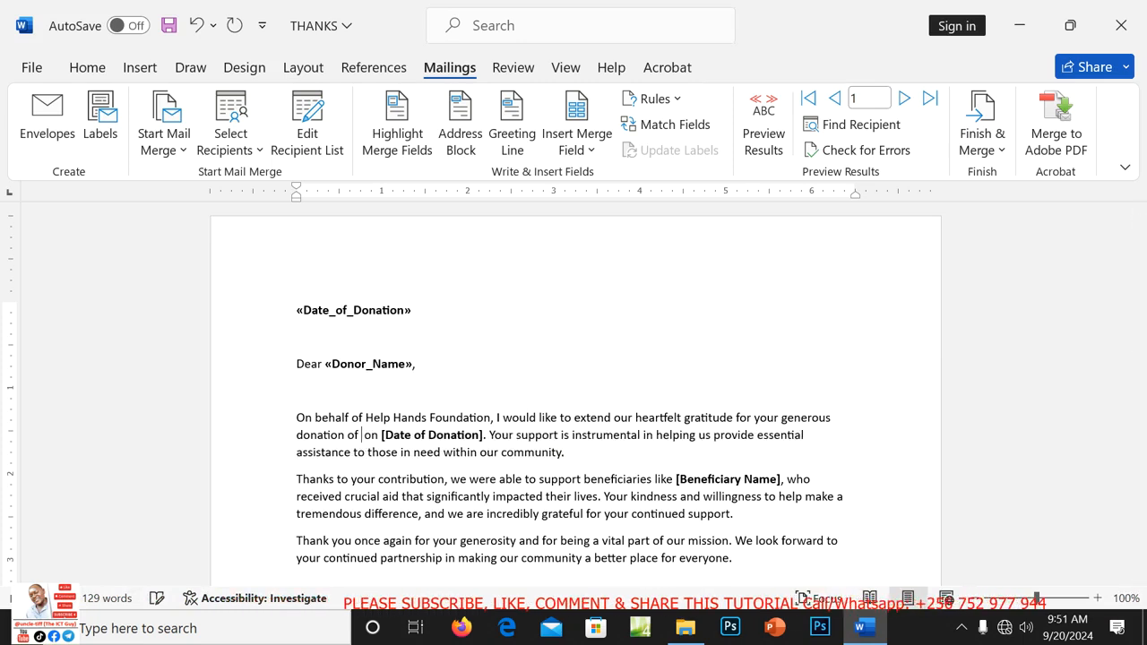
click(592, 144)
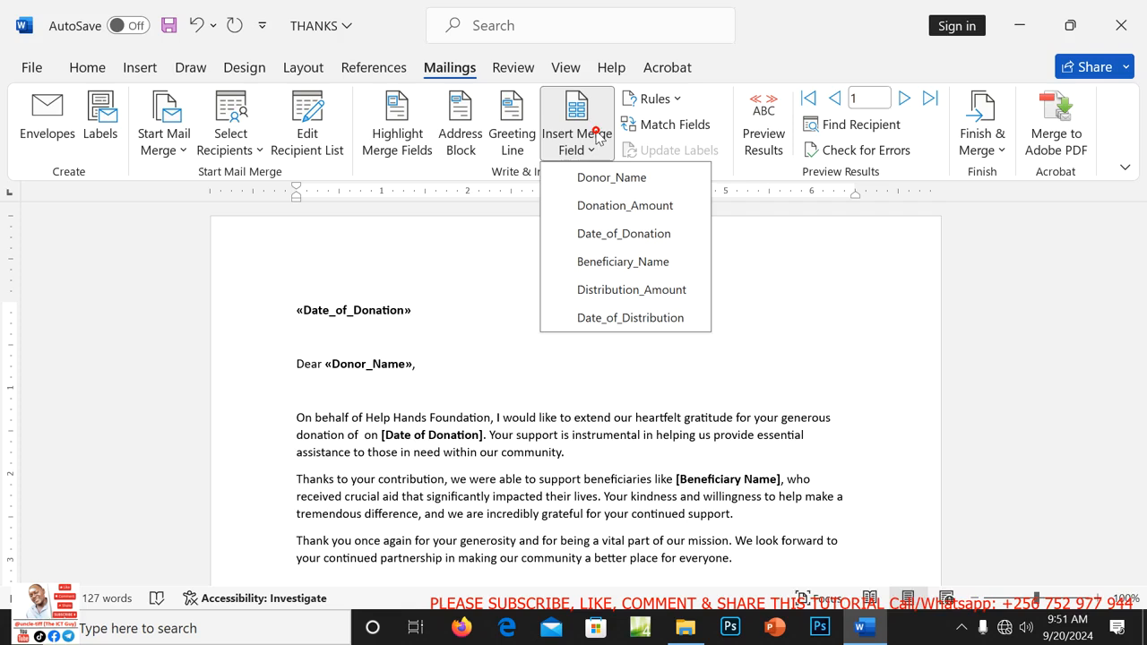
click(618, 208)
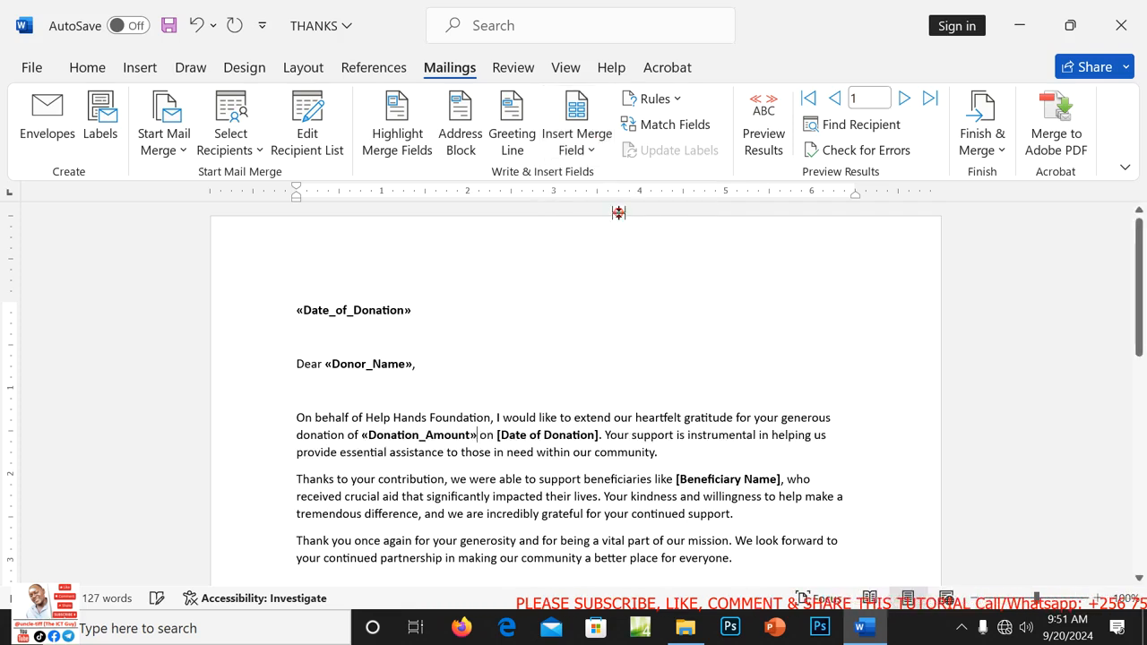
Replace [Date of Donation] after 'on' with the Date_of_Donation merge field.
click(599, 435)
key(BackSpace)
key(BackSpace)
key(BackSpace)
key(BackSpace)
key(BackSpace)
key(BackSpace)
key(BackSpace)
key(BackSpace)
key(BackSpace)
key(BackSpace)
key(BackSpace)
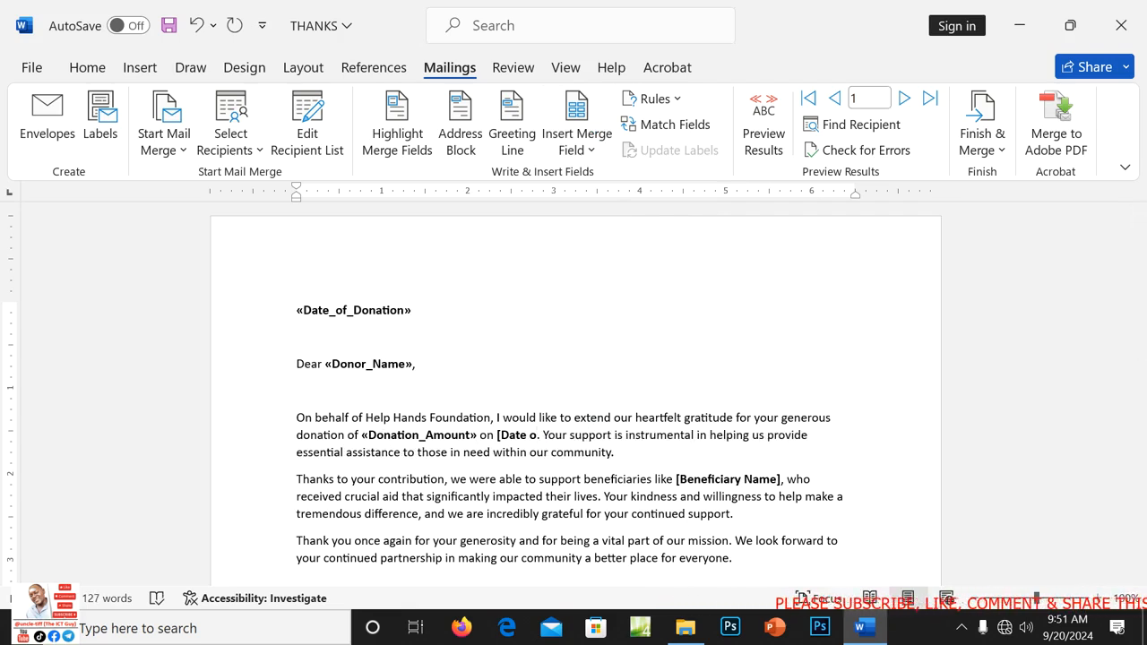
key(BackSpace)
key(BackSpace)
key(BackSpace)
key(BackSpace)
key(BackSpace)
key(BackSpace)
key(BackSpace)
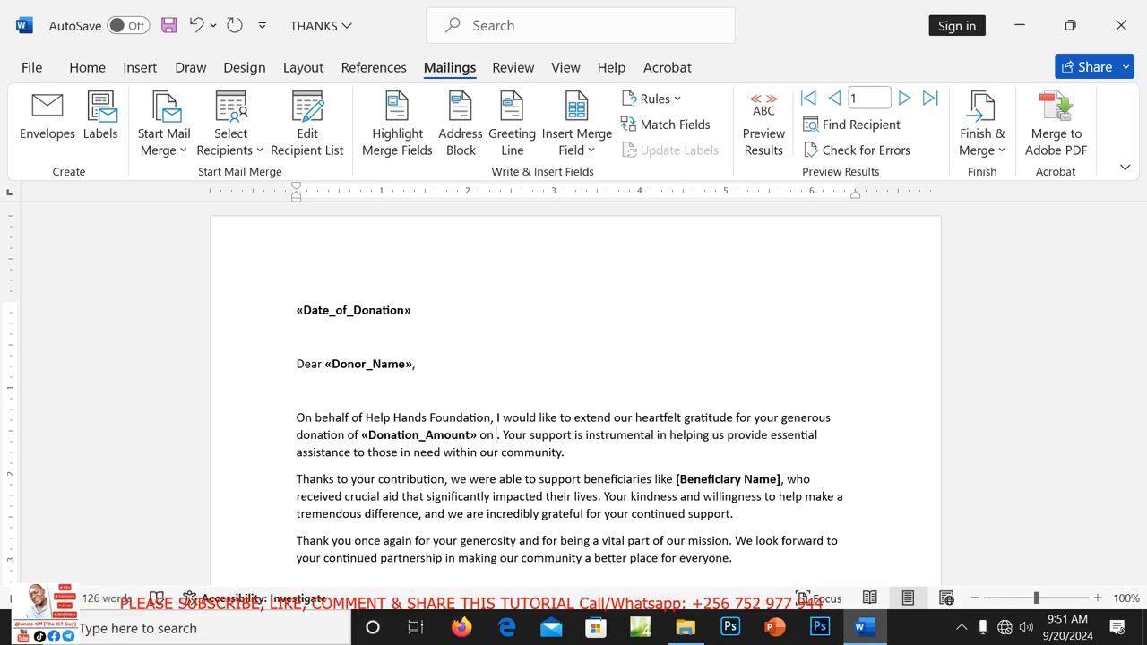
click(581, 149)
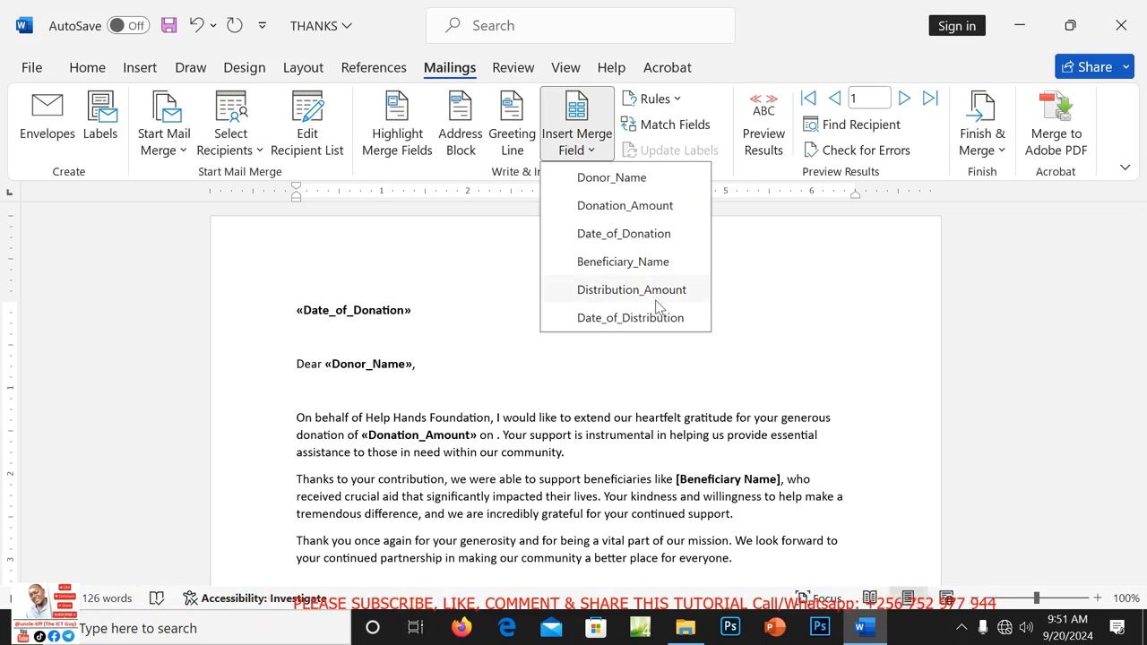
click(618, 235)
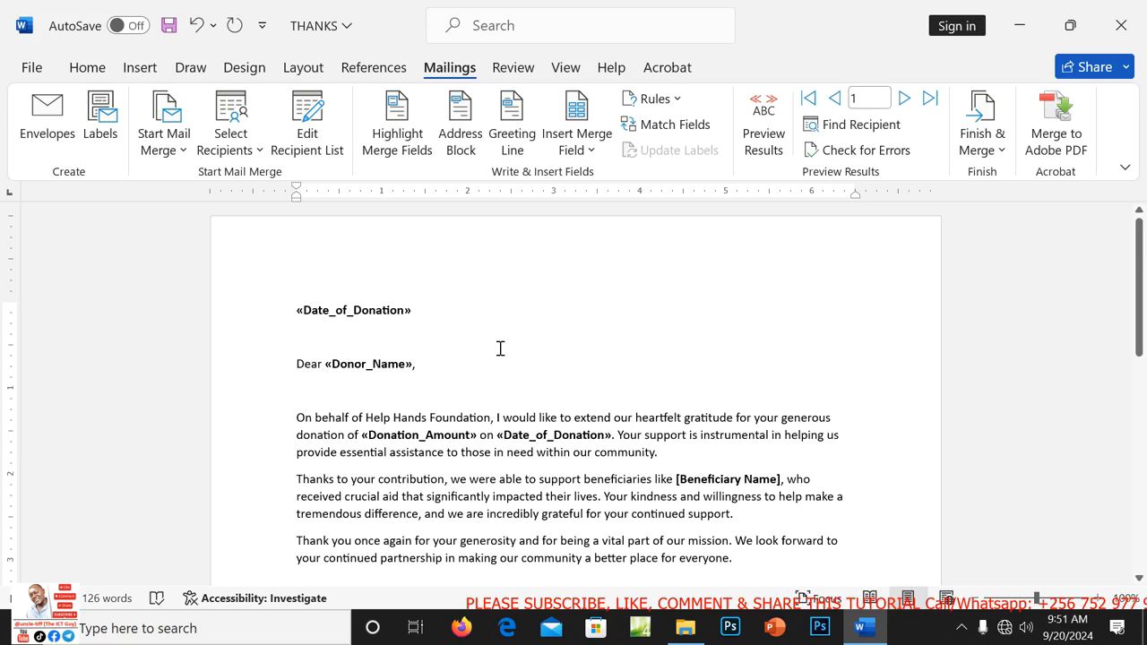
Swap the top-line date field for a Date_of_Distribution merge field.
double_click(411, 316)
key(Delete)
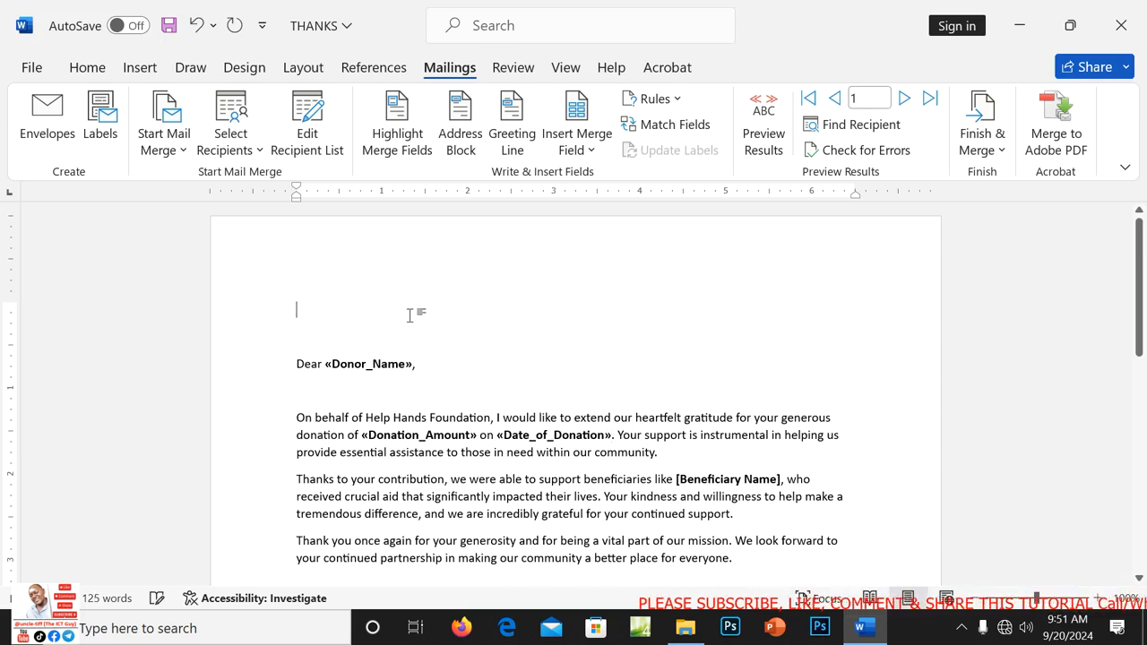
click(587, 147)
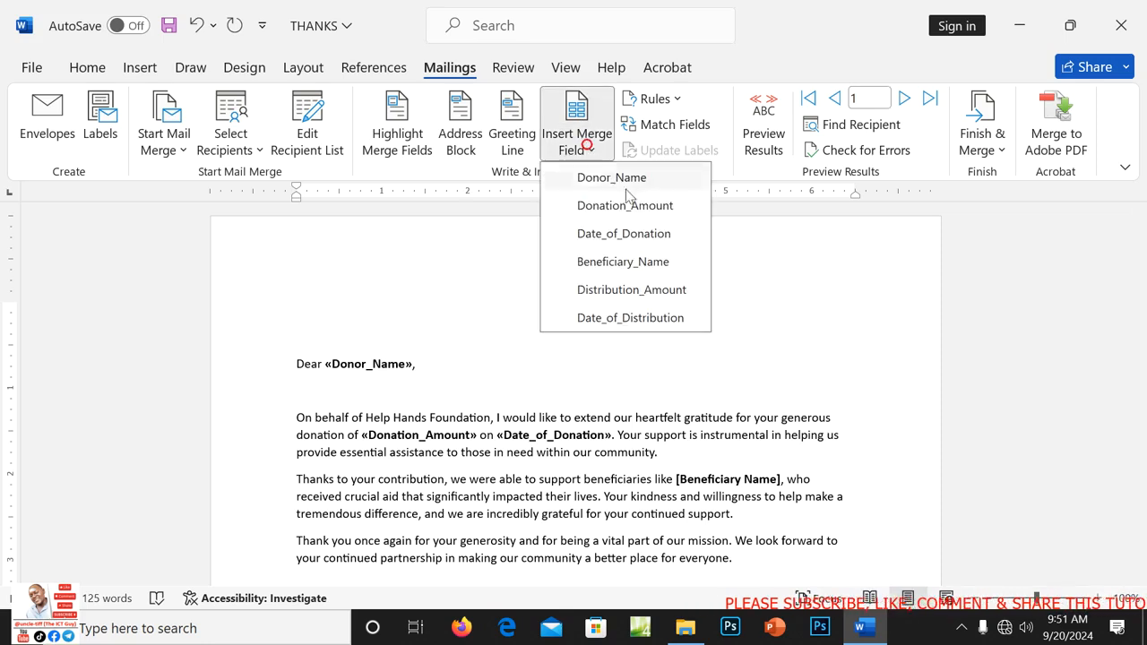
click(642, 323)
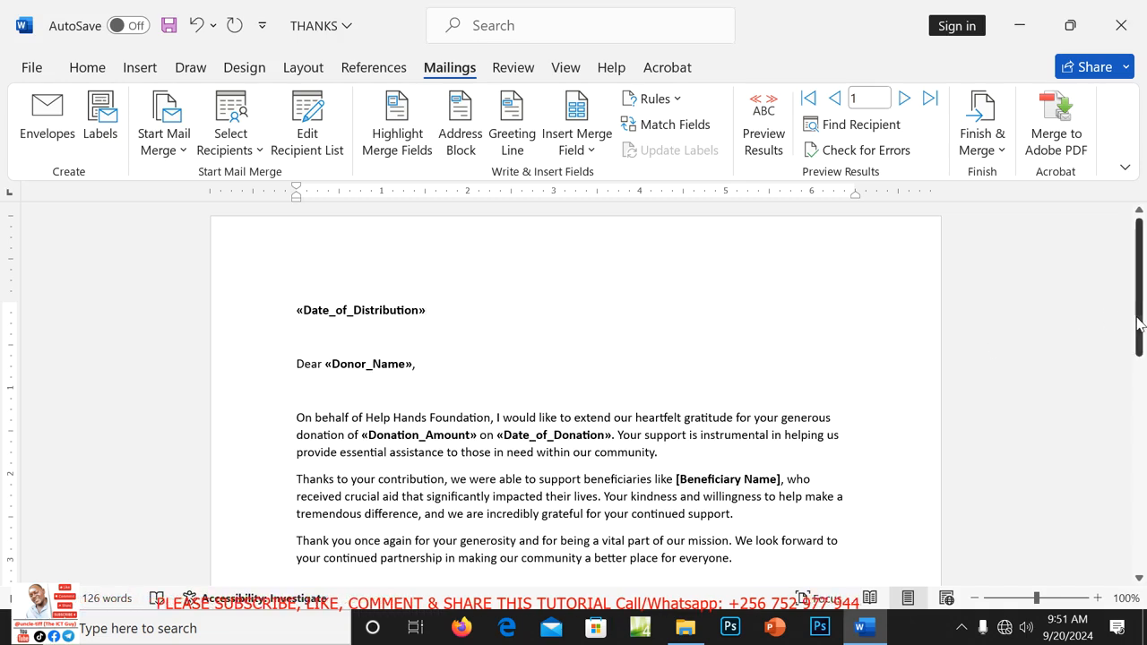
Swap [Beneficiary Name] after 'like' for the Beneficiary_Name merge field.
drag(1139, 323, 1139, 375)
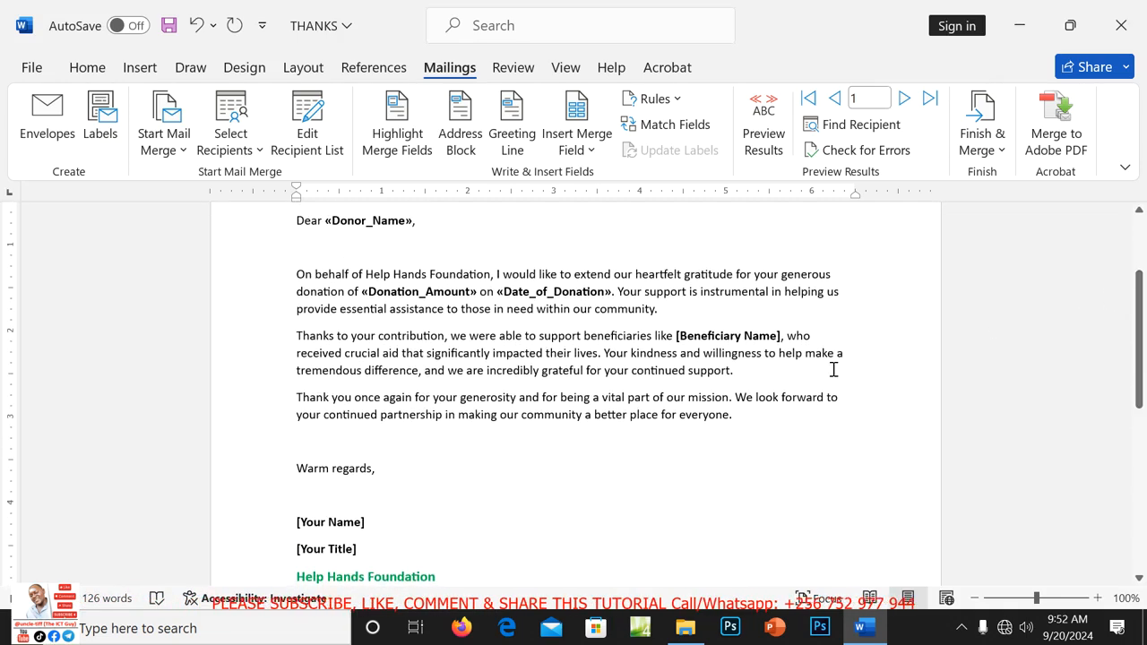
click(782, 335)
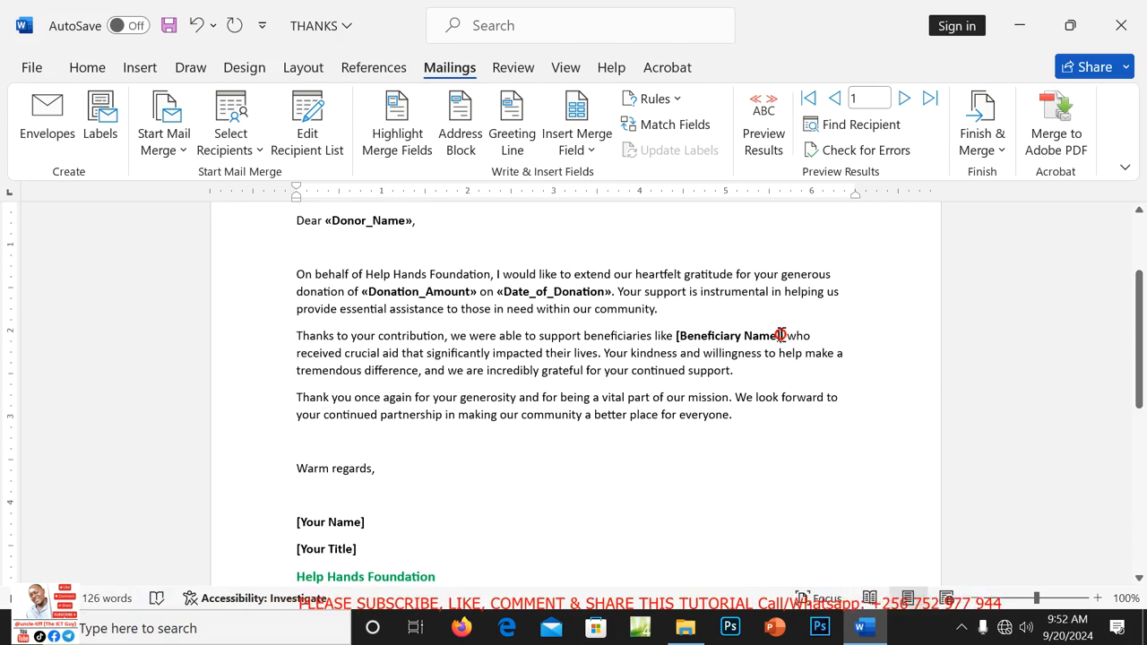
key(BackSpace)
key(BackSpace)
key(BackSpace)
key(BackSpace)
key(BackSpace)
key(BackSpace)
key(BackSpace)
key(BackSpace)
key(BackSpace)
key(BackSpace)
key(BackSpace)
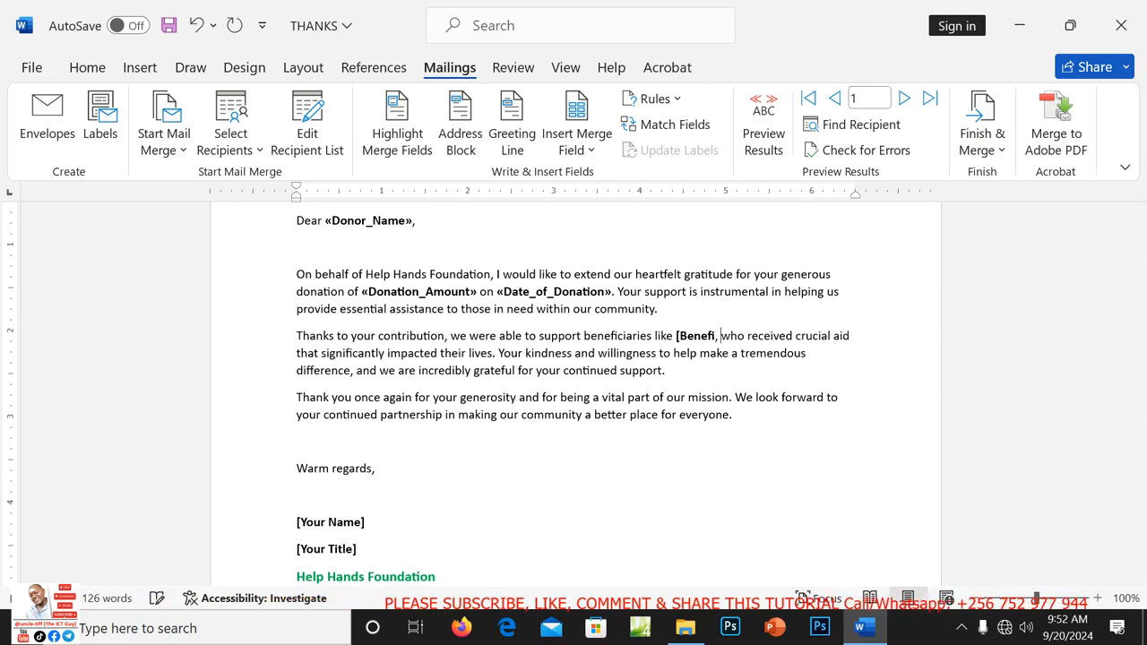
key(BackSpace)
key(BackSpace)
key(BackSpace)
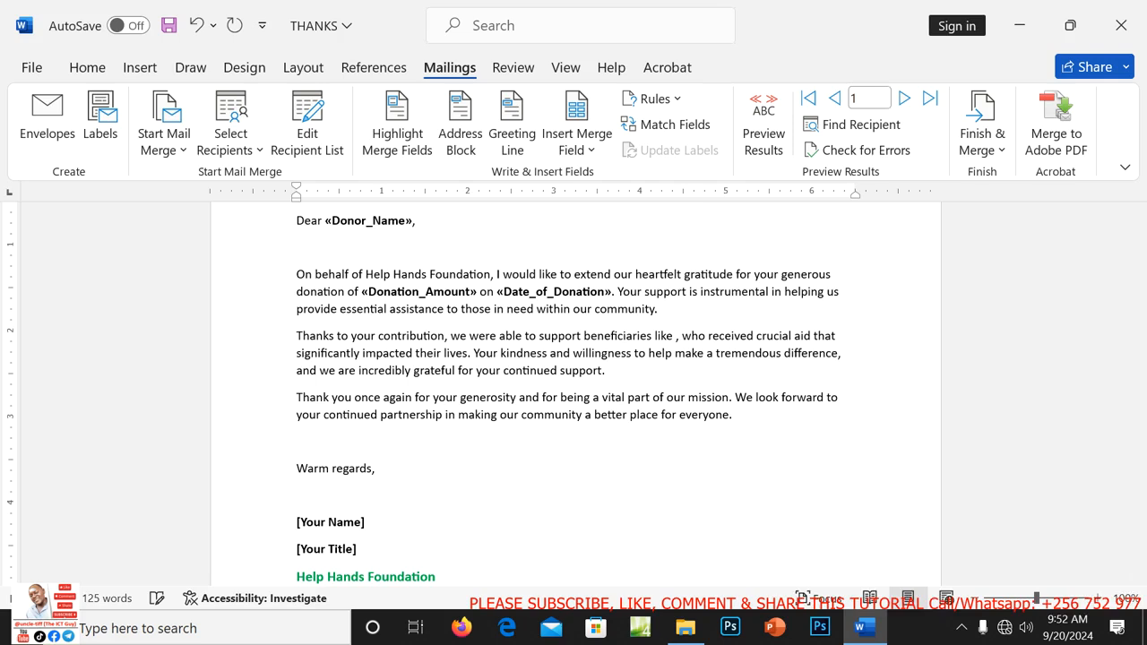
click(590, 150)
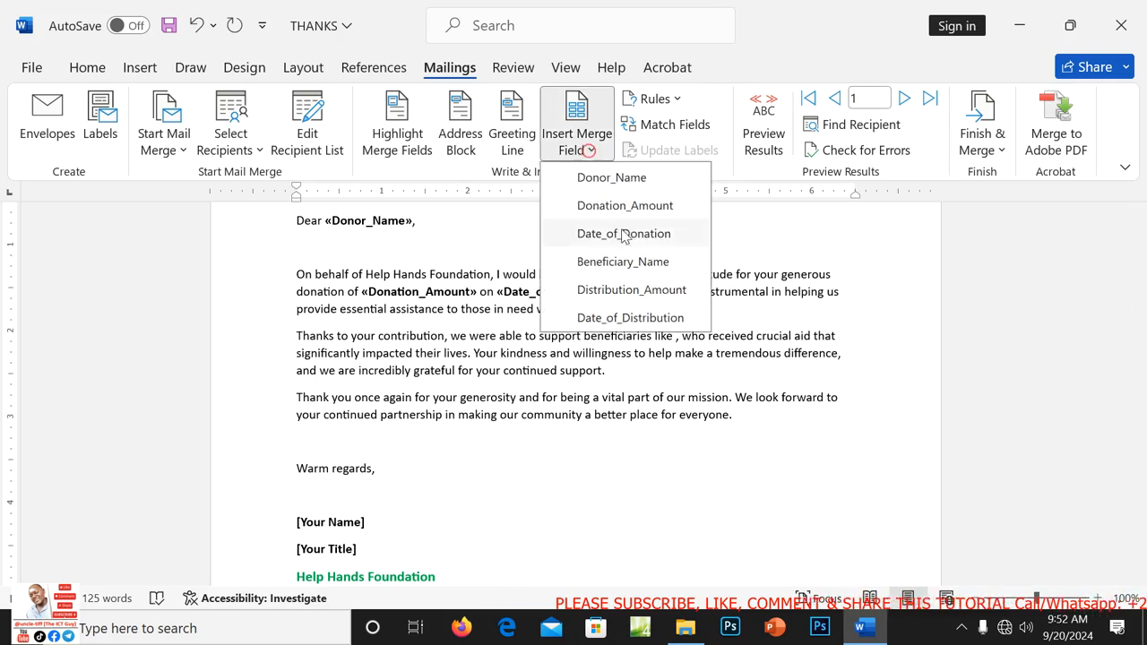
click(628, 262)
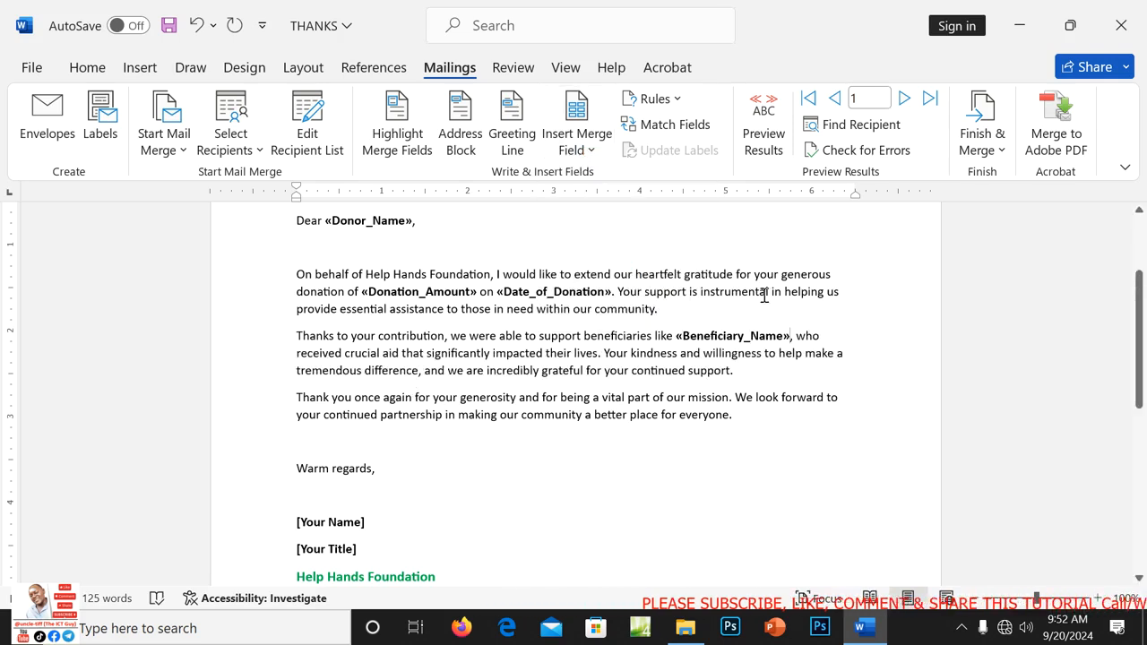
drag(1142, 303, 1131, 355)
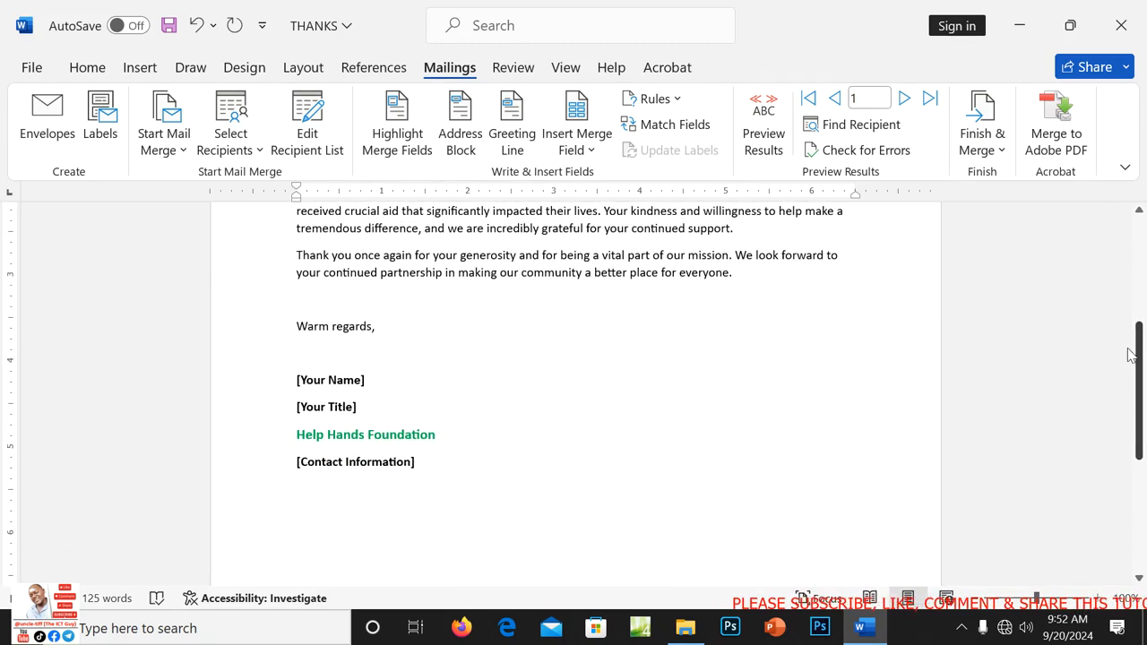
Replace [Your Name] with the sender's name and [Your Title] with FIELD MANAGER.
click(365, 381)
key(BackSpace)
key(BackSpace)
key(BackSpace)
key(BackSpace)
key(BackSpace)
key(BackSpace)
key(BackSpace)
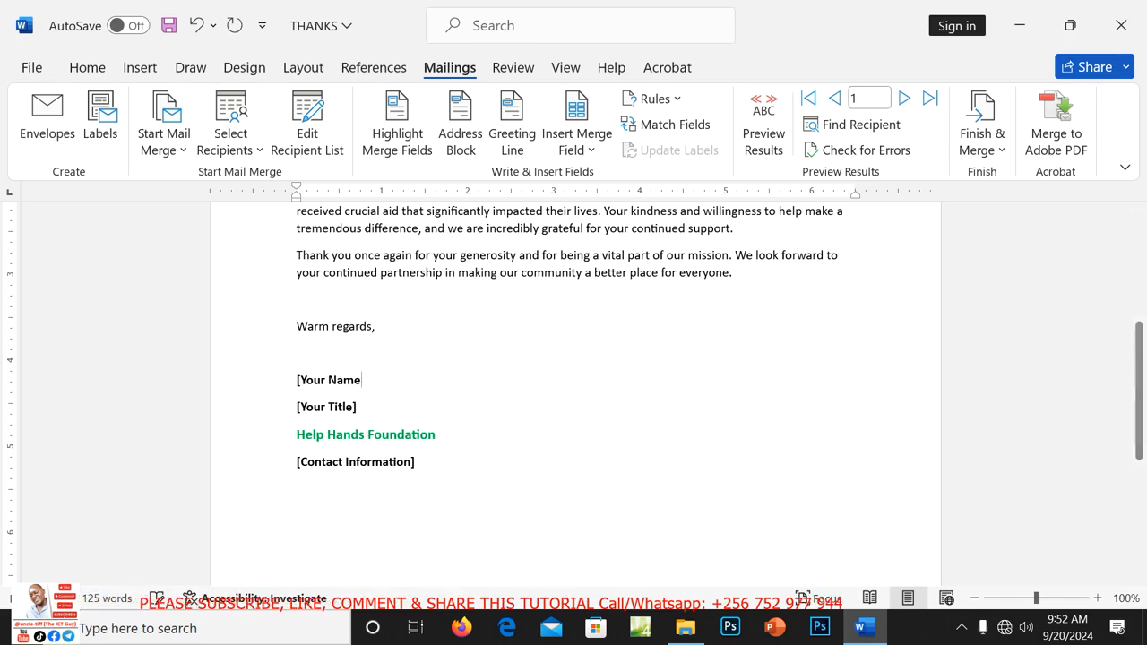
key(BackSpace)
key(BackSpace)
key(BackSpace)
key(BackSpace)
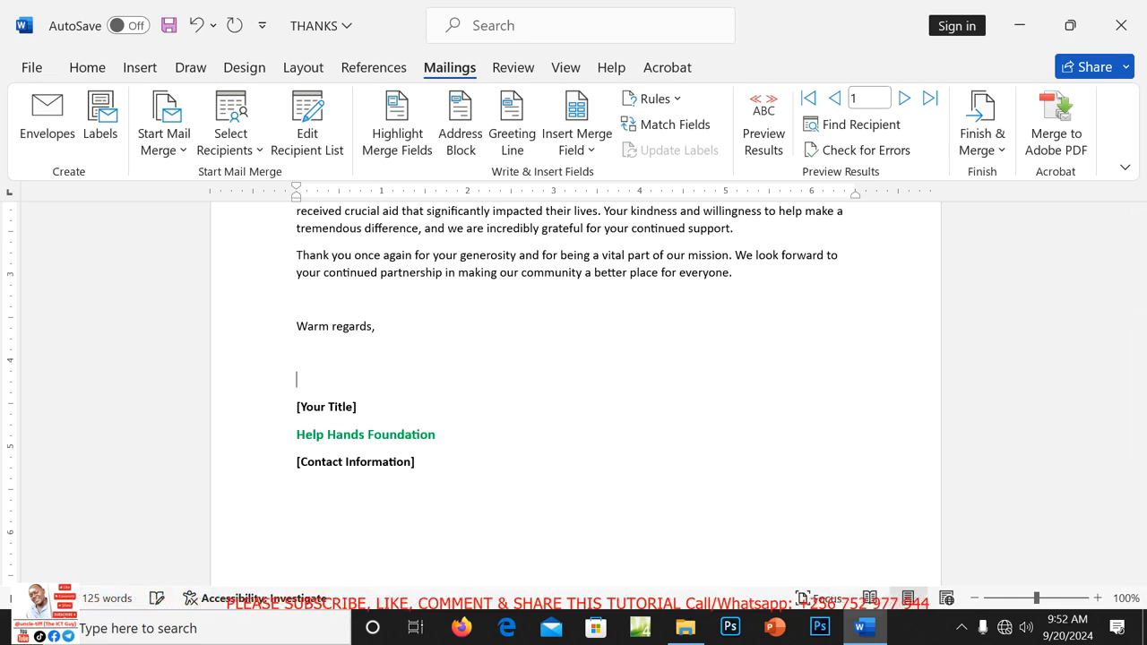
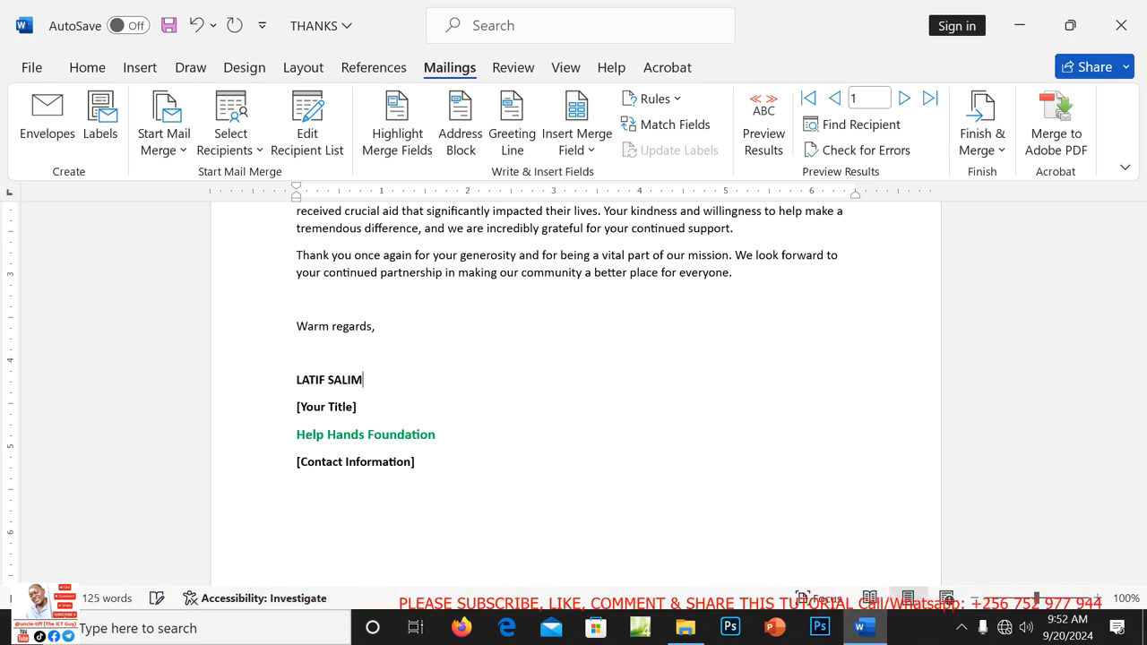
click(357, 407)
key(BackSpace)
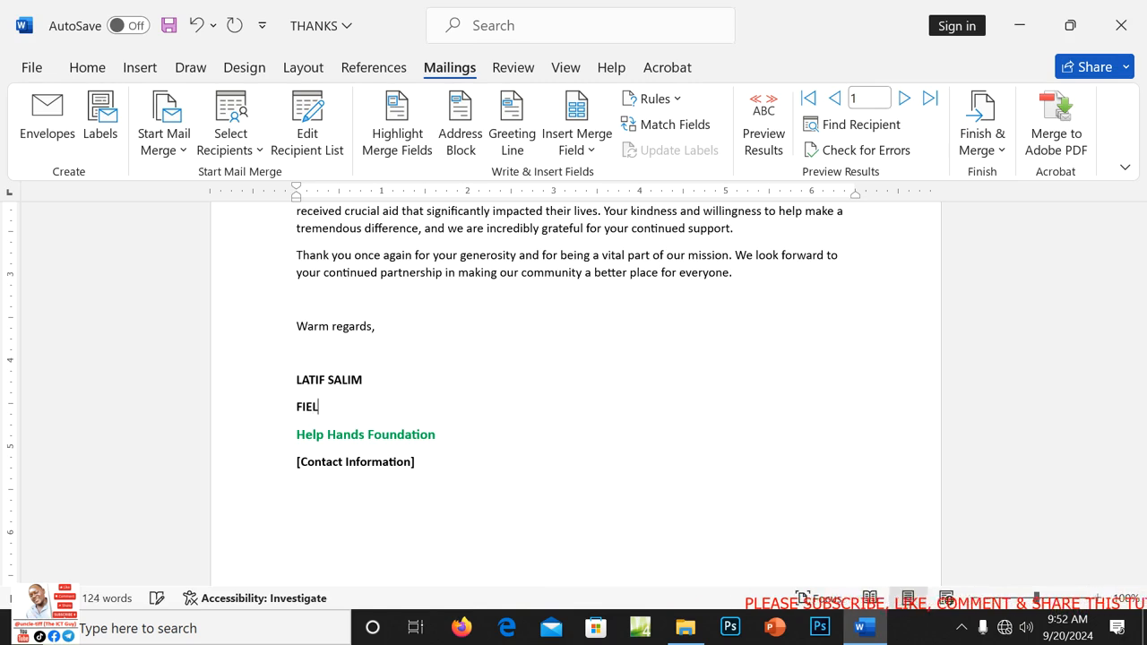
text(FIELD MANA)
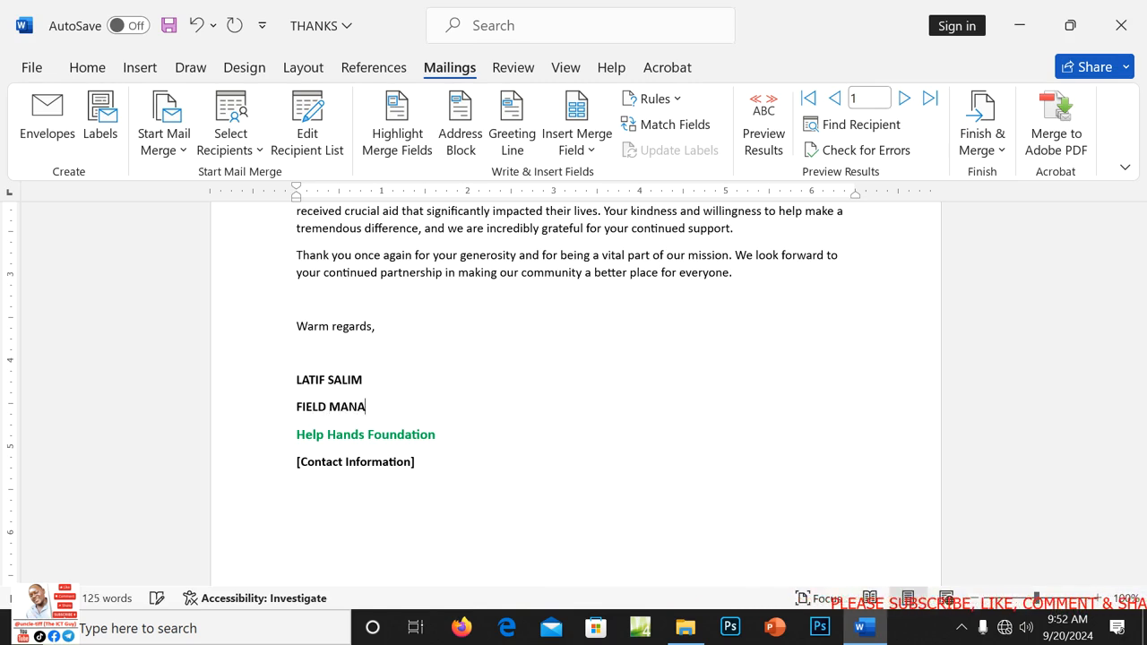
text(GER)
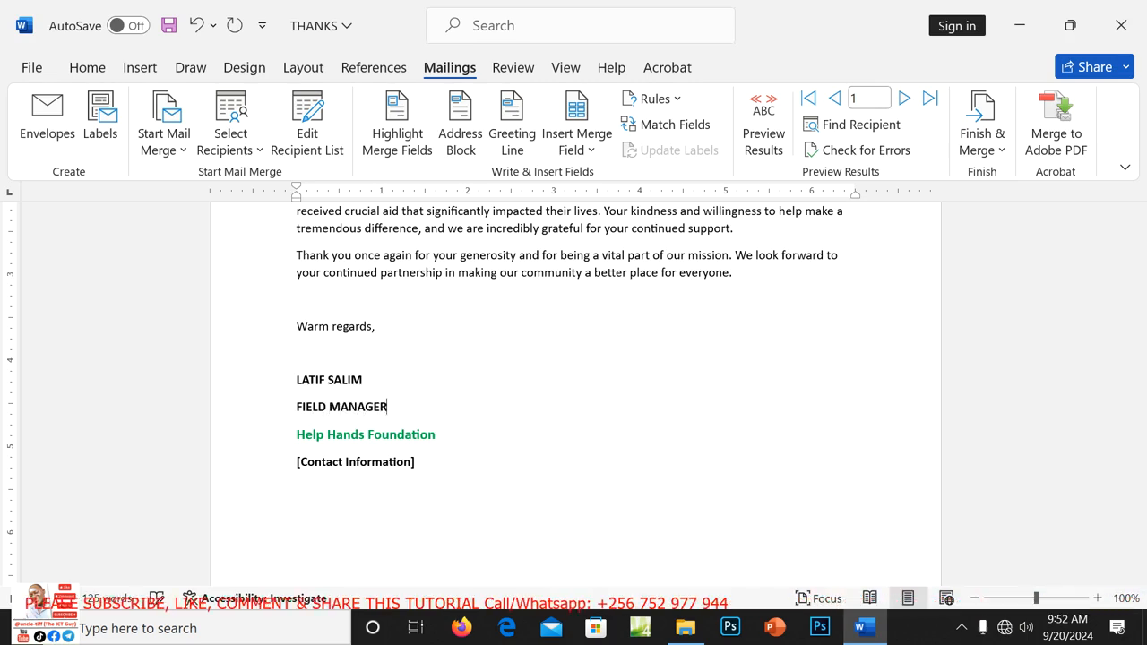
Replace [Contact Information] with the sender's contact phone numbers.
click(417, 463)
key(BackSpace)
key(BackSpace)
key(BackSpace)
key(BackSpace)
key(BackSpace)
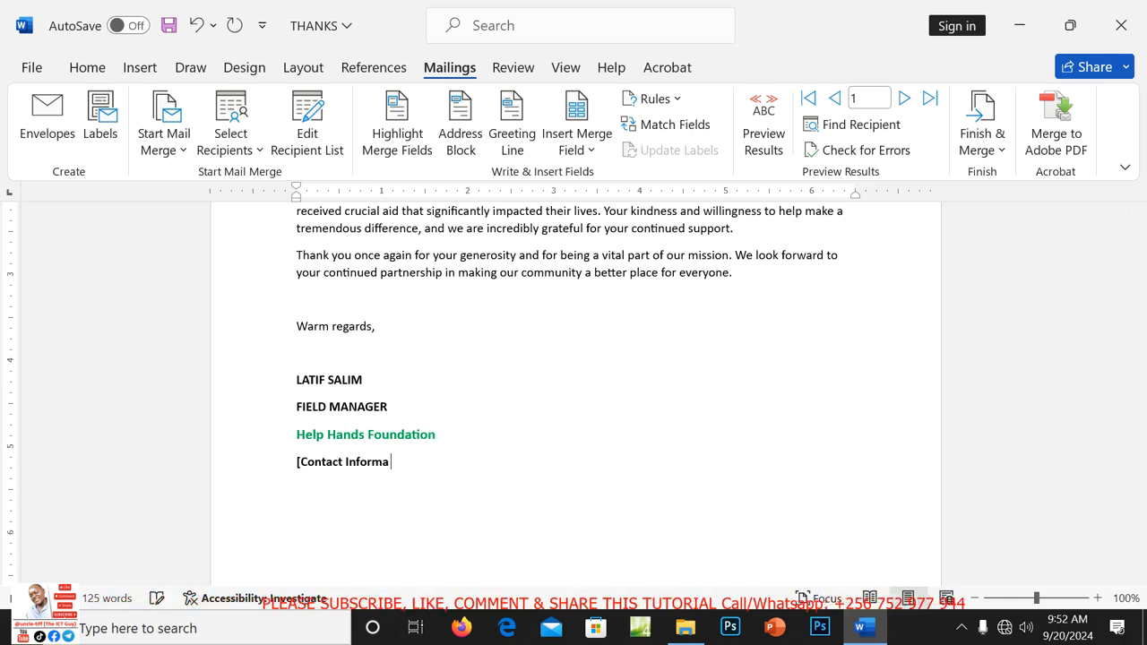
key(BackSpace)
key(BackSpace)
key(BackSpace)
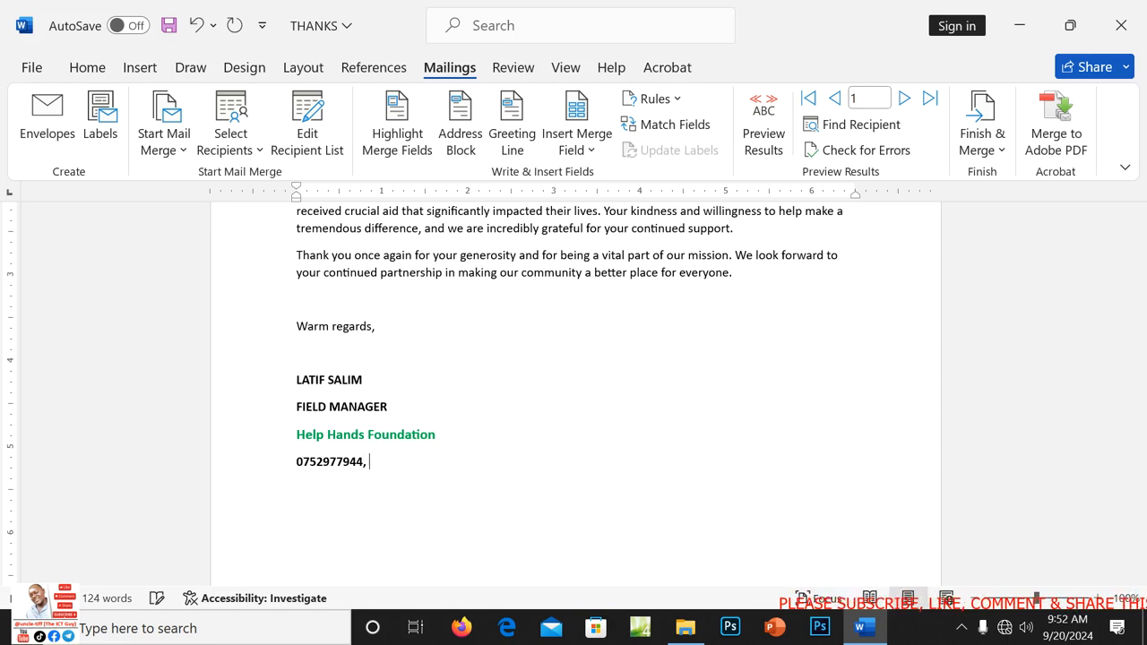
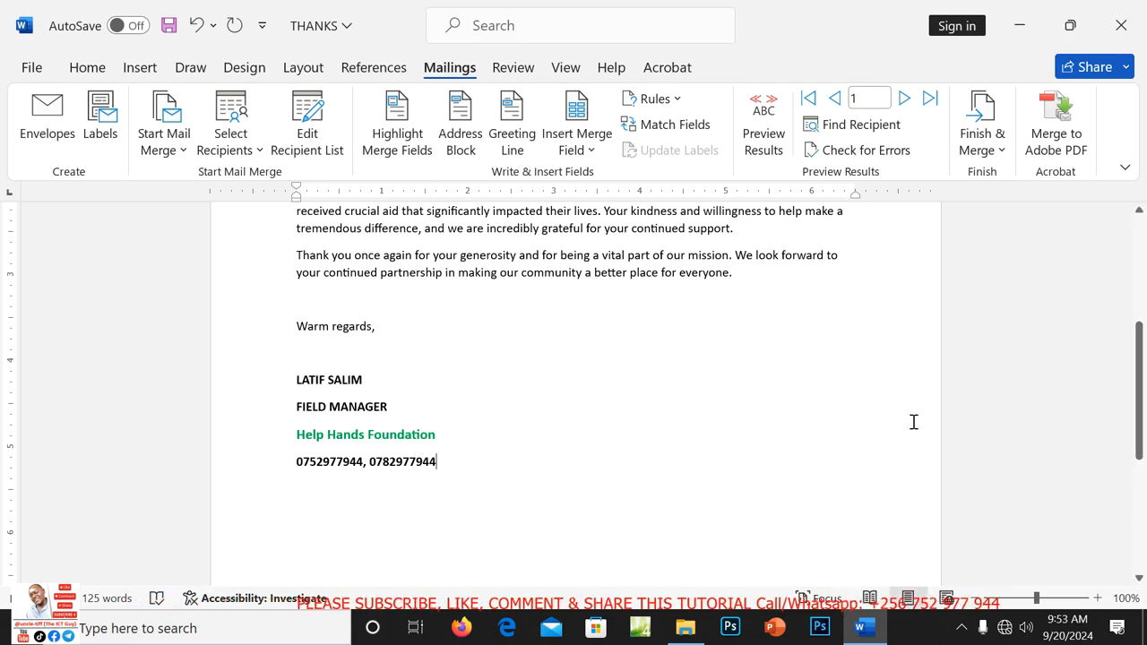
drag(1138, 374, 1144, 259)
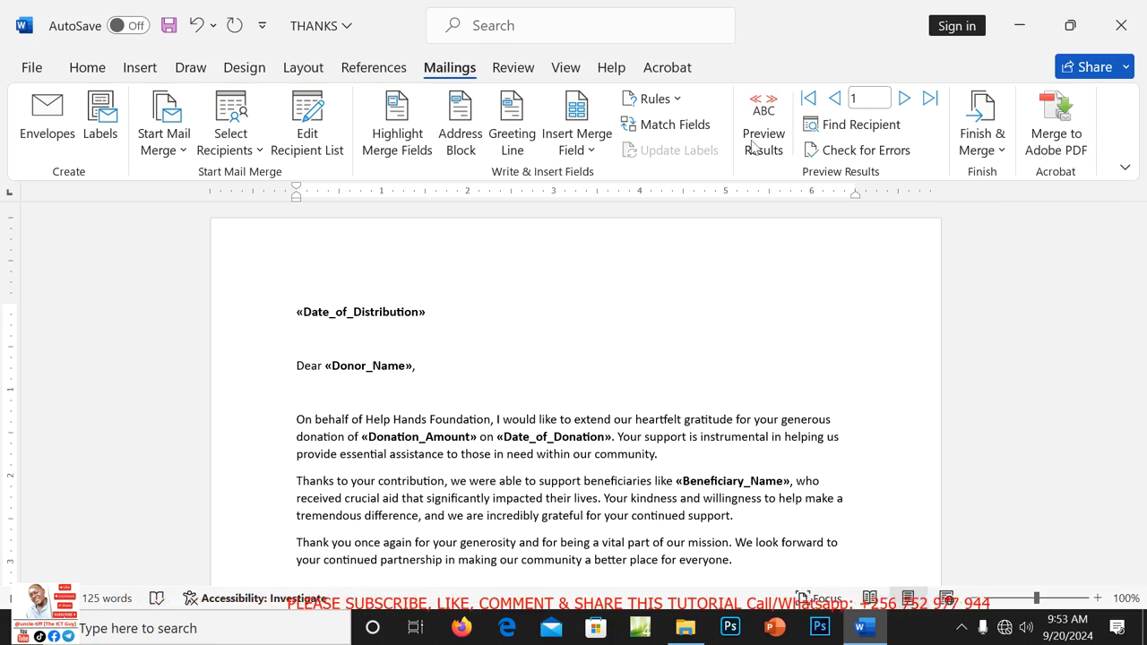
Preview merge results for record 1, showing the 100000000 donation dated 2024-01-15.
click(764, 112)
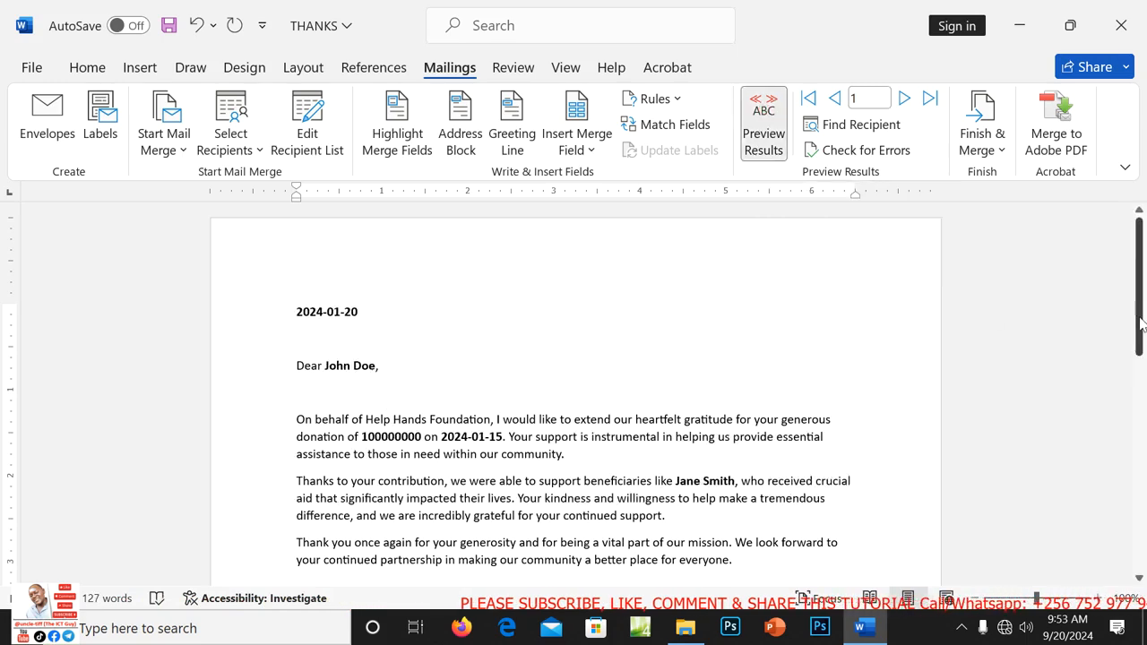
mouse_move(1141, 325)
mouse_down()
mouse_move(1134, 545)
mouse_move(1143, 316)
mouse_up()
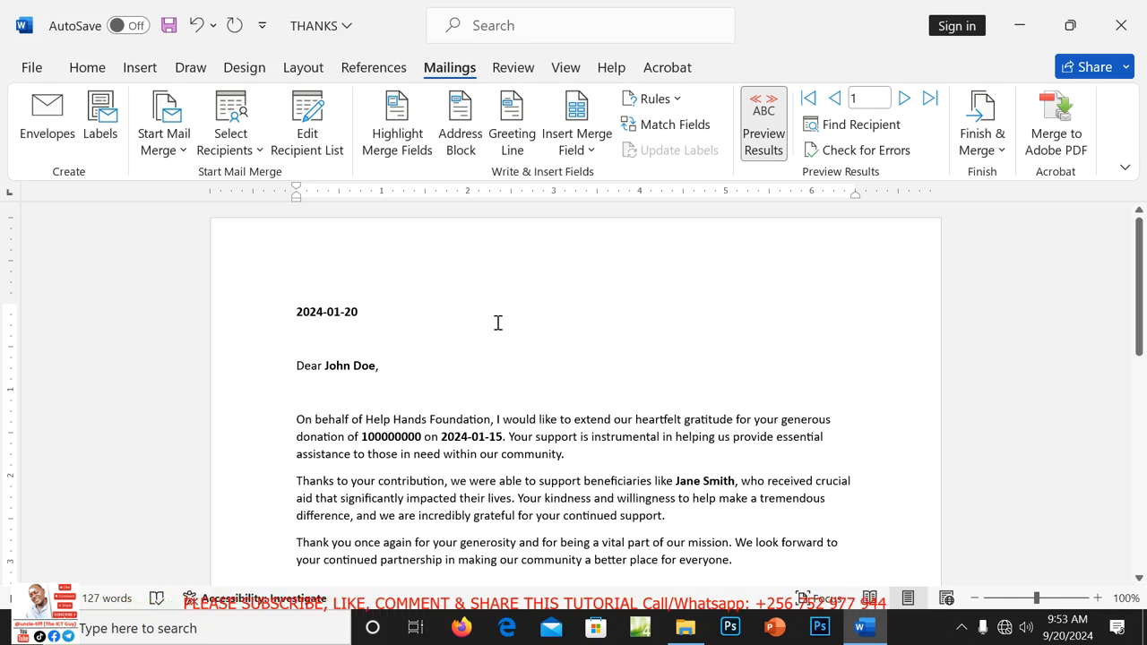
click(998, 149)
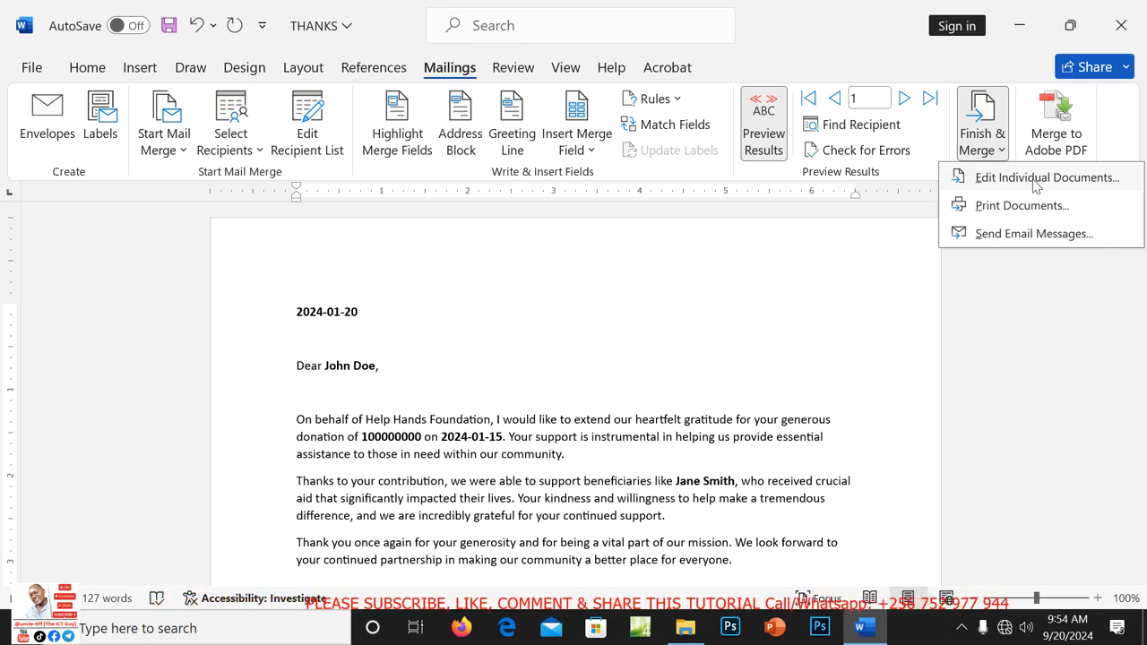
Merge all records into a new Letters1 document of individual letters.
click(1039, 178)
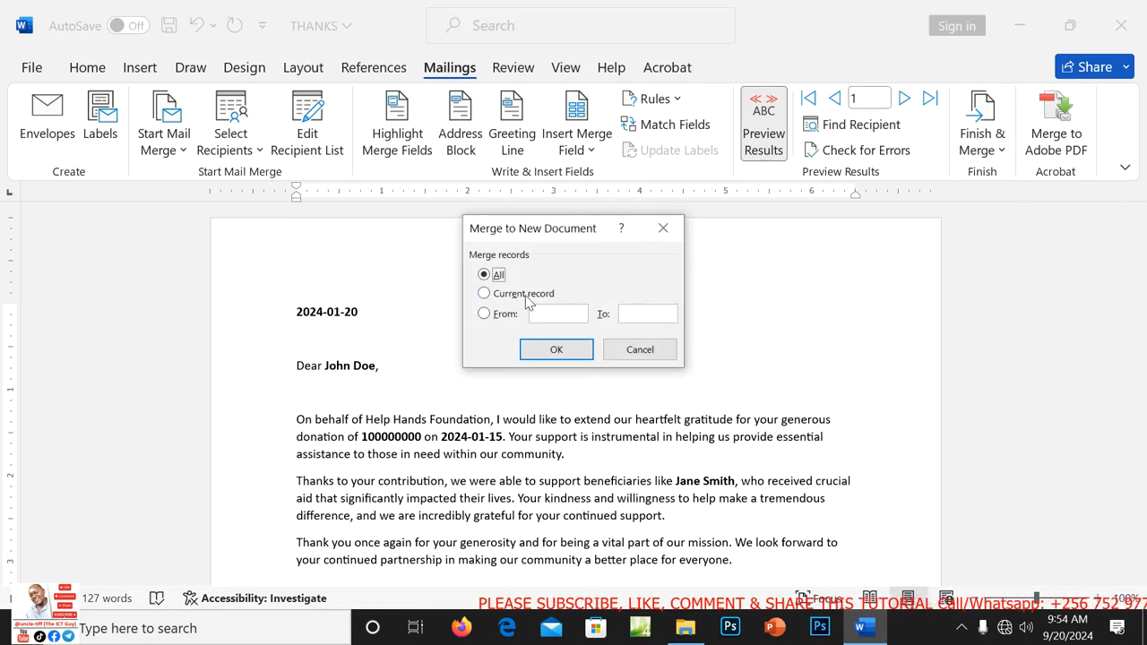
click(556, 351)
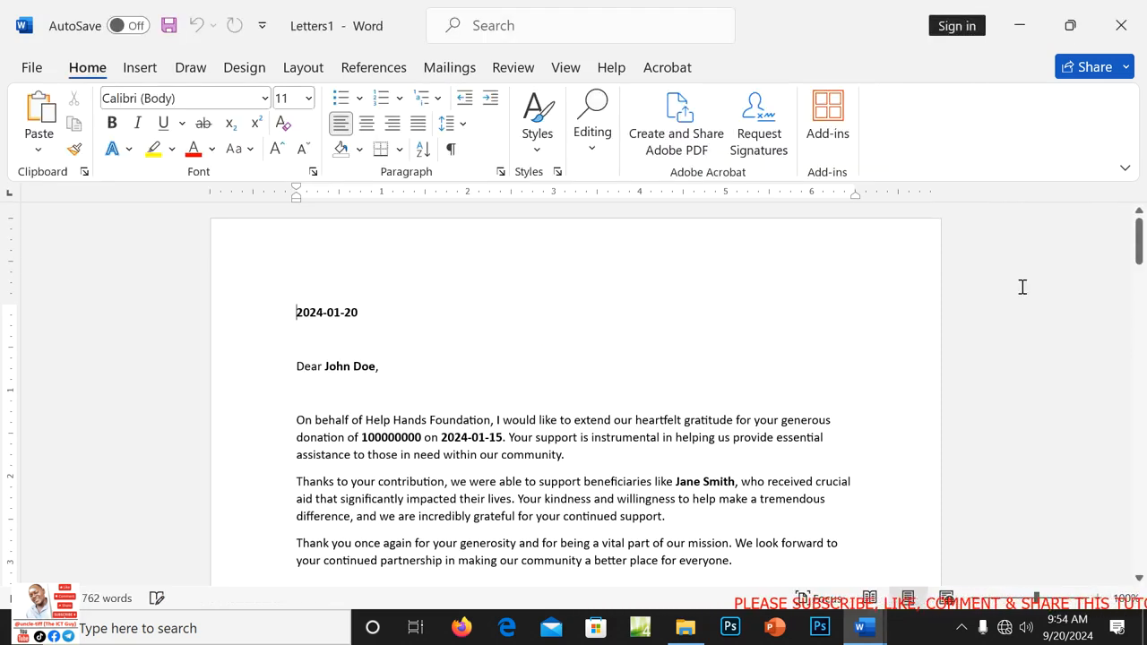
drag(1140, 258, 1141, 211)
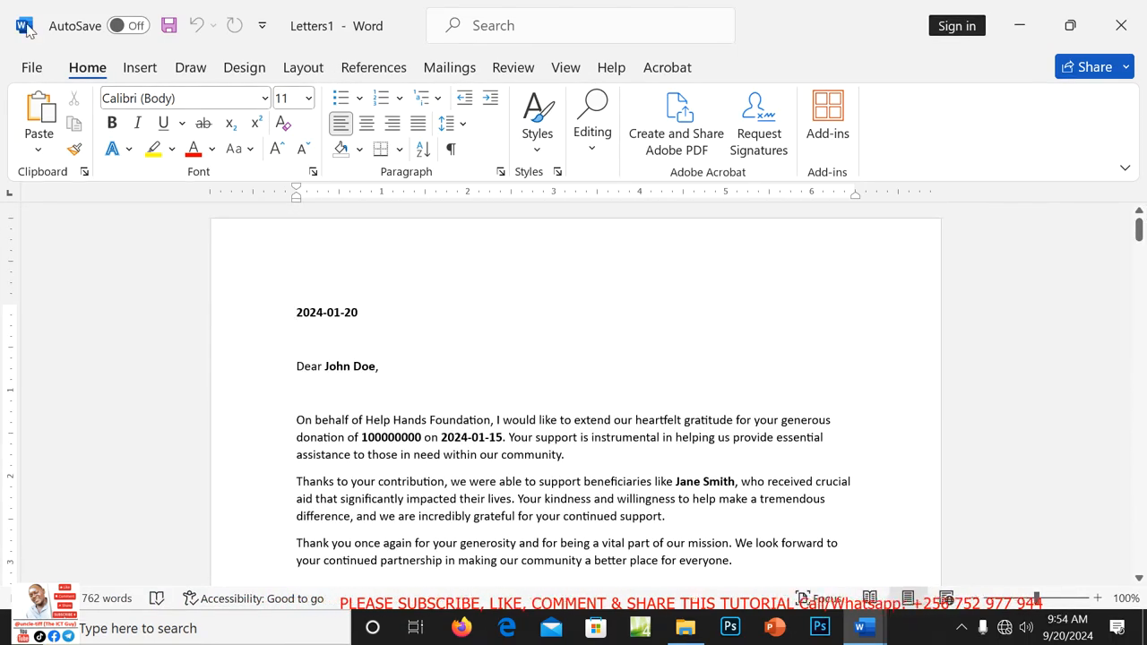
Save Letters1 to Desktop > ITEM 1 as HELP HANDS THANK YOU LETTERS.
click(32, 69)
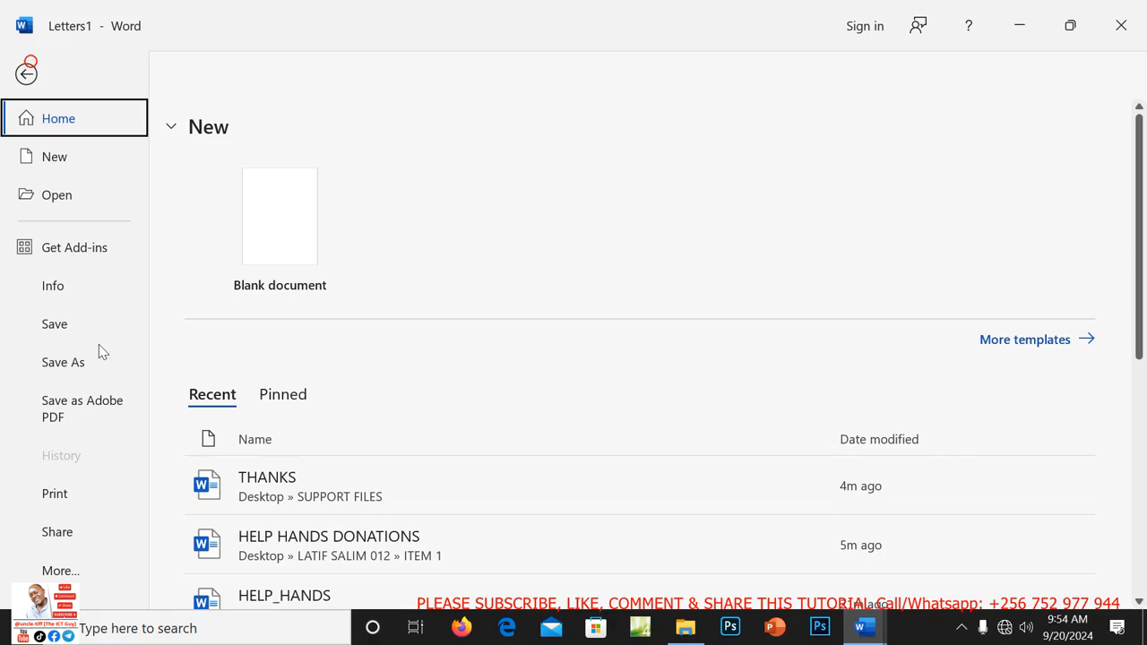
click(72, 366)
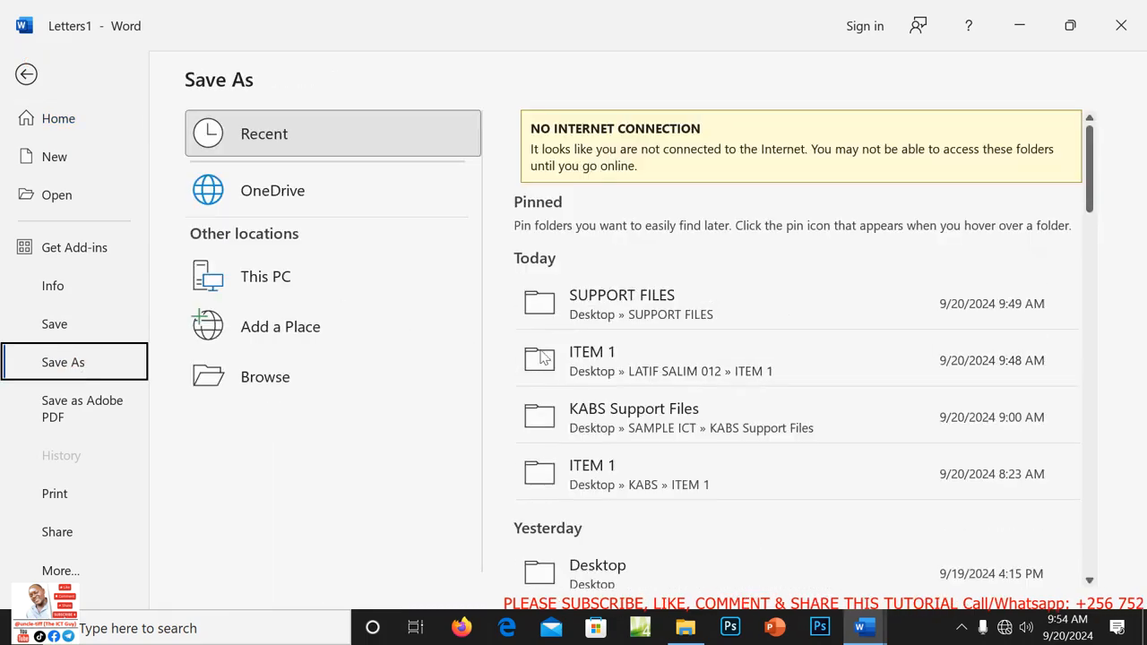
click(266, 380)
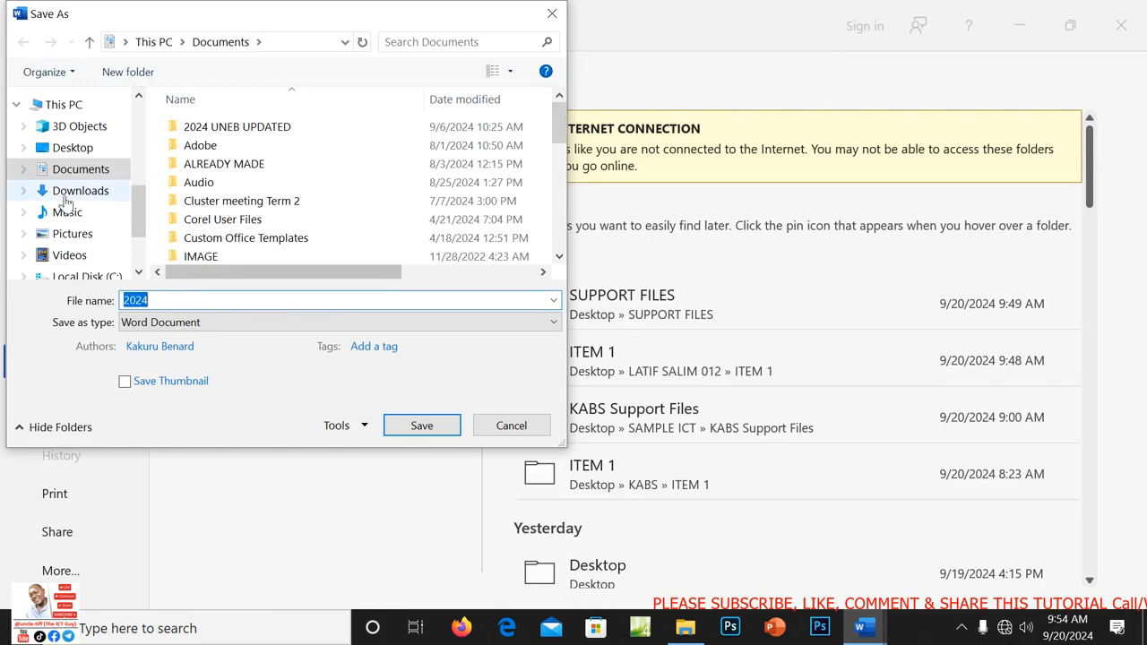
click(100, 148)
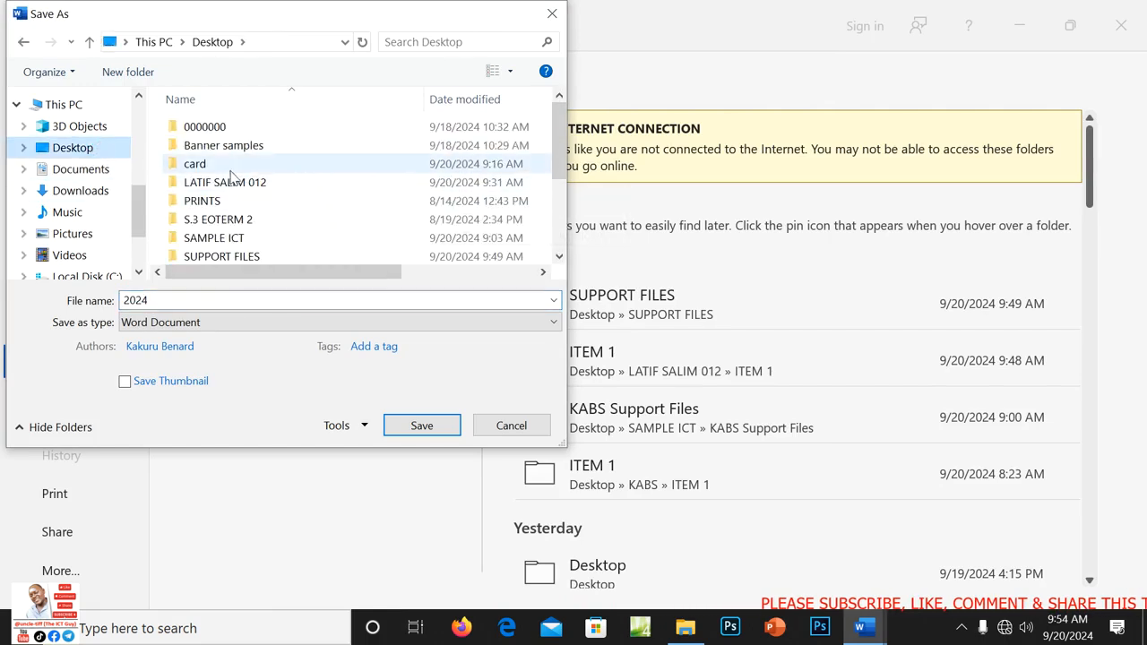
double_click(226, 184)
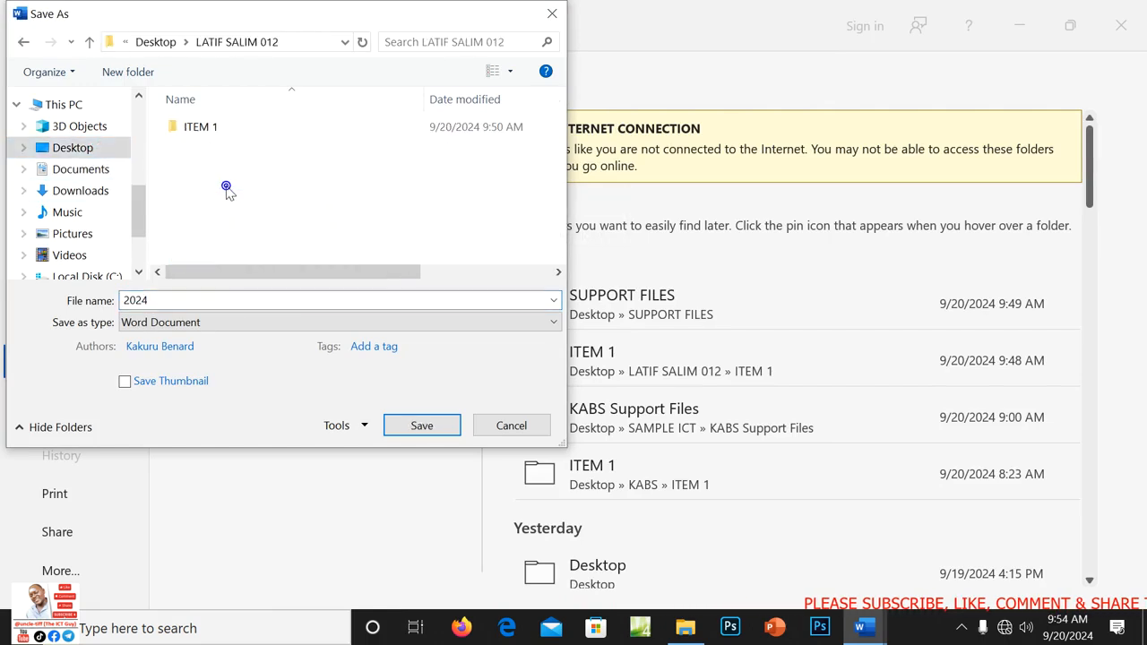
double_click(179, 128)
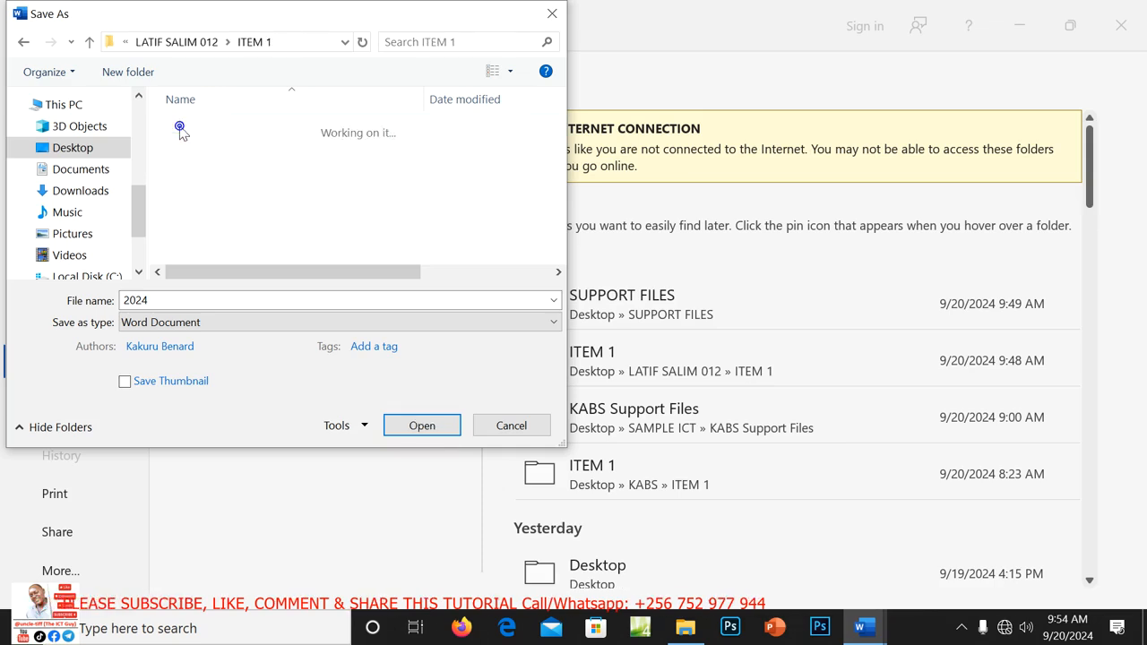
double_click(164, 301)
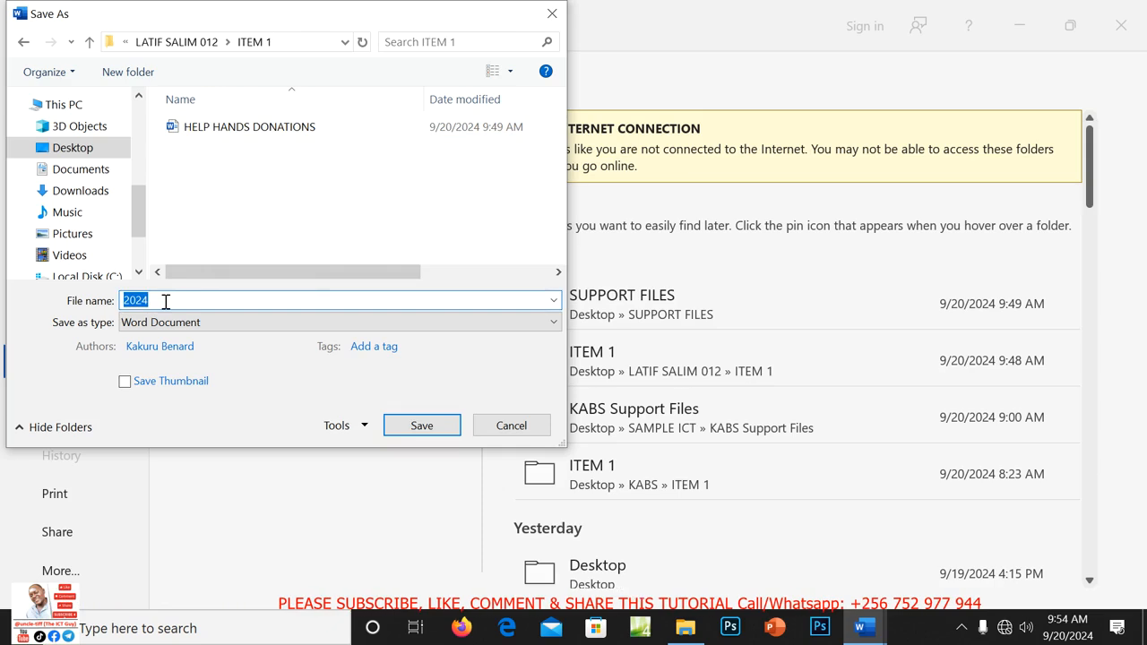
text(HELP HANDS)
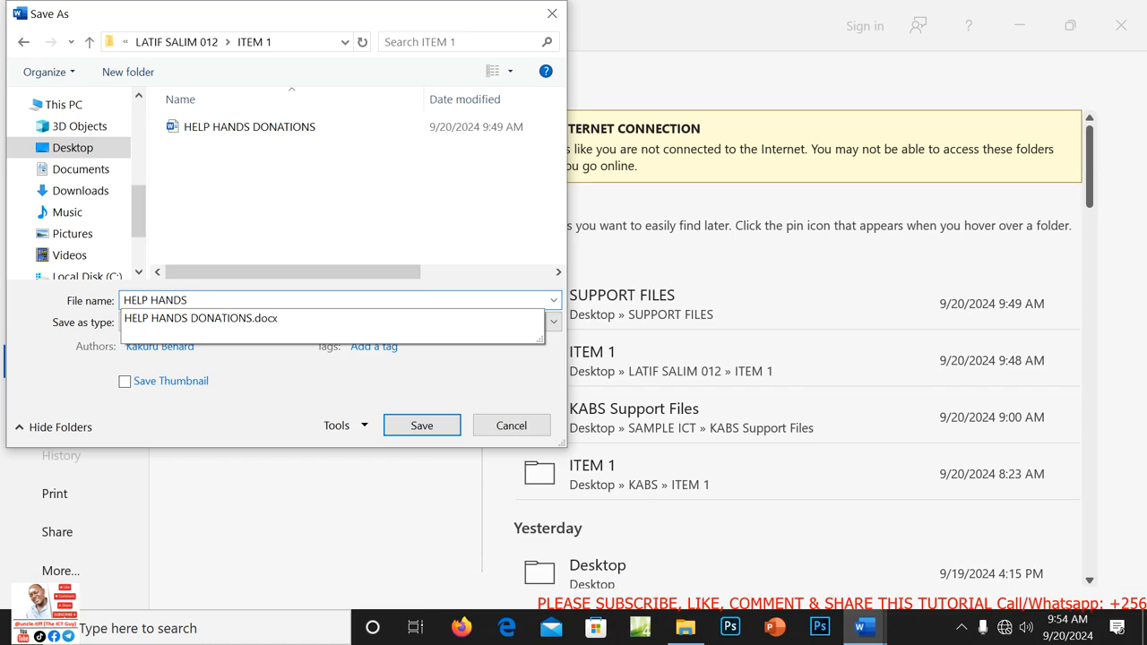
click(166, 302)
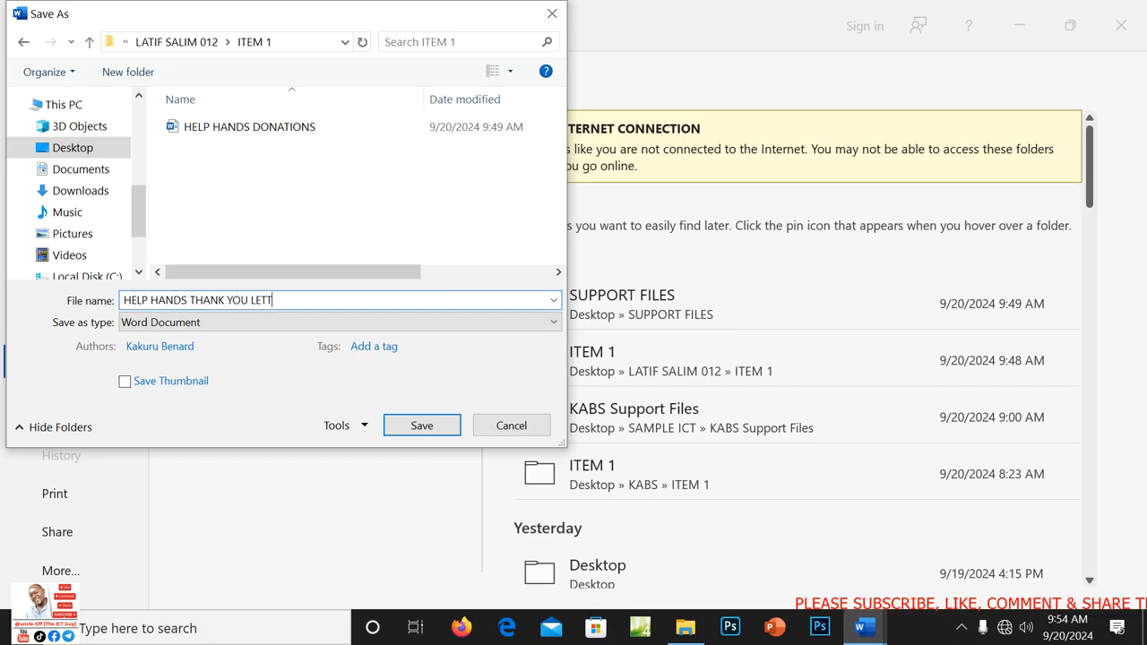
text(THANK YOU LETTERS)
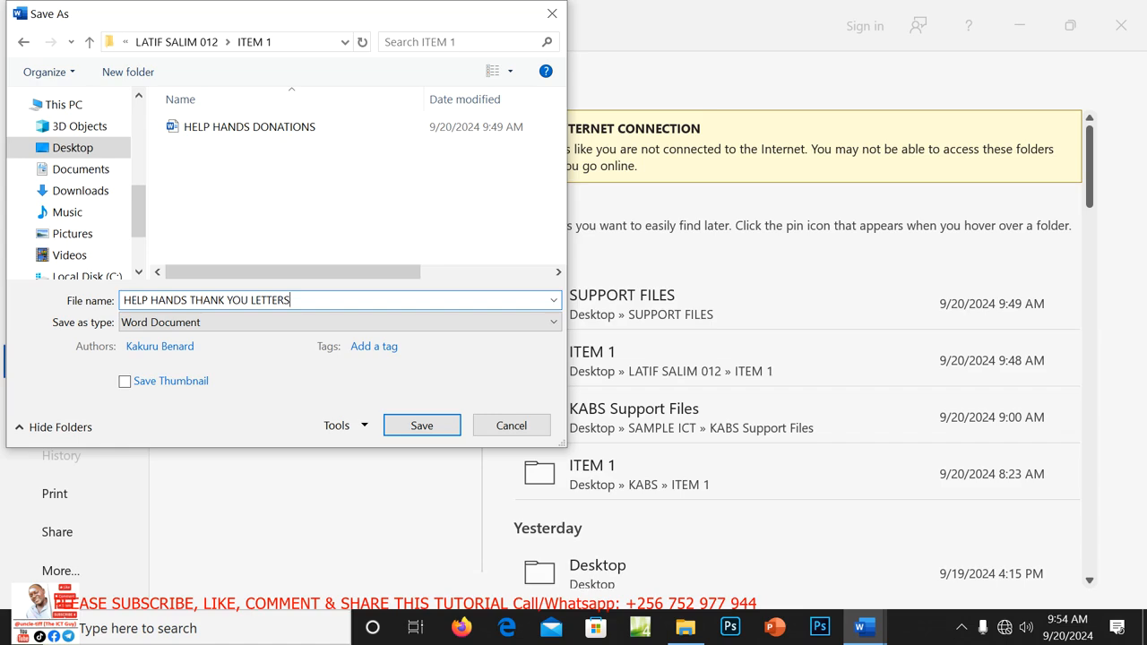
click(443, 434)
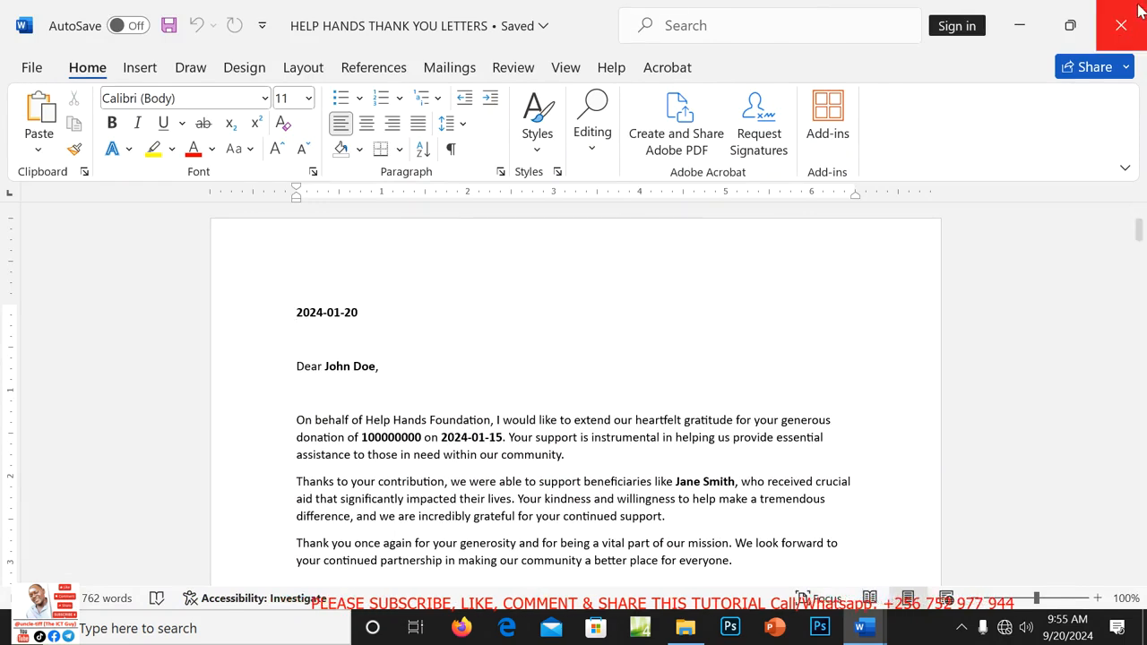
Close the merged letters, THANKS without saving, and the SUPPORT FILES window.
click(1122, 26)
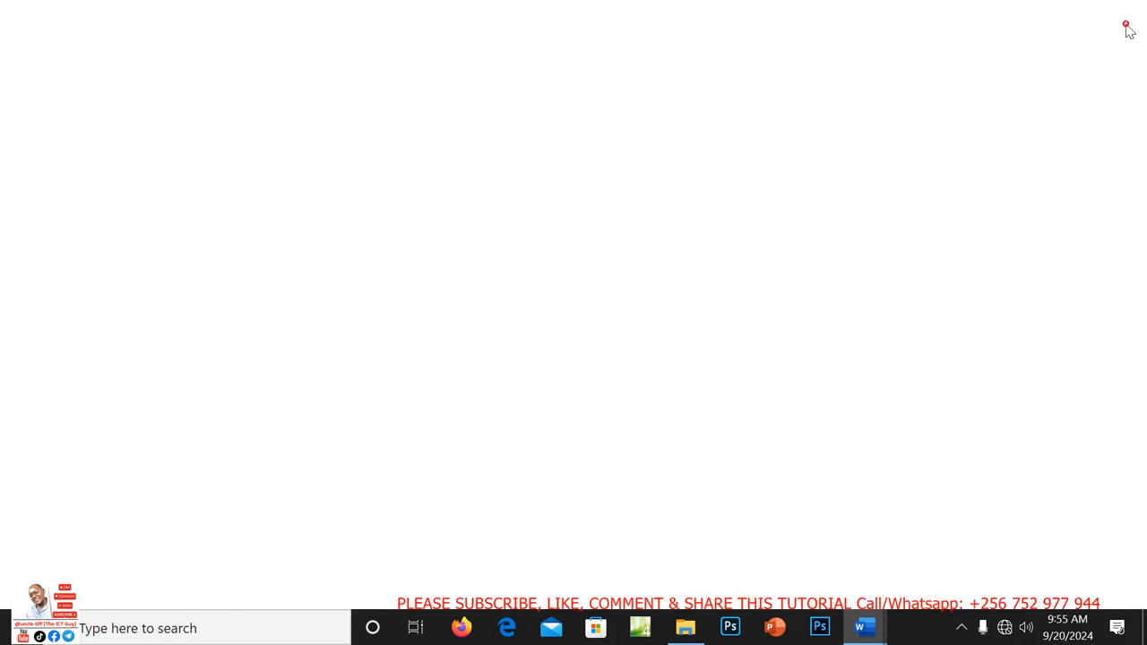
click(1132, 41)
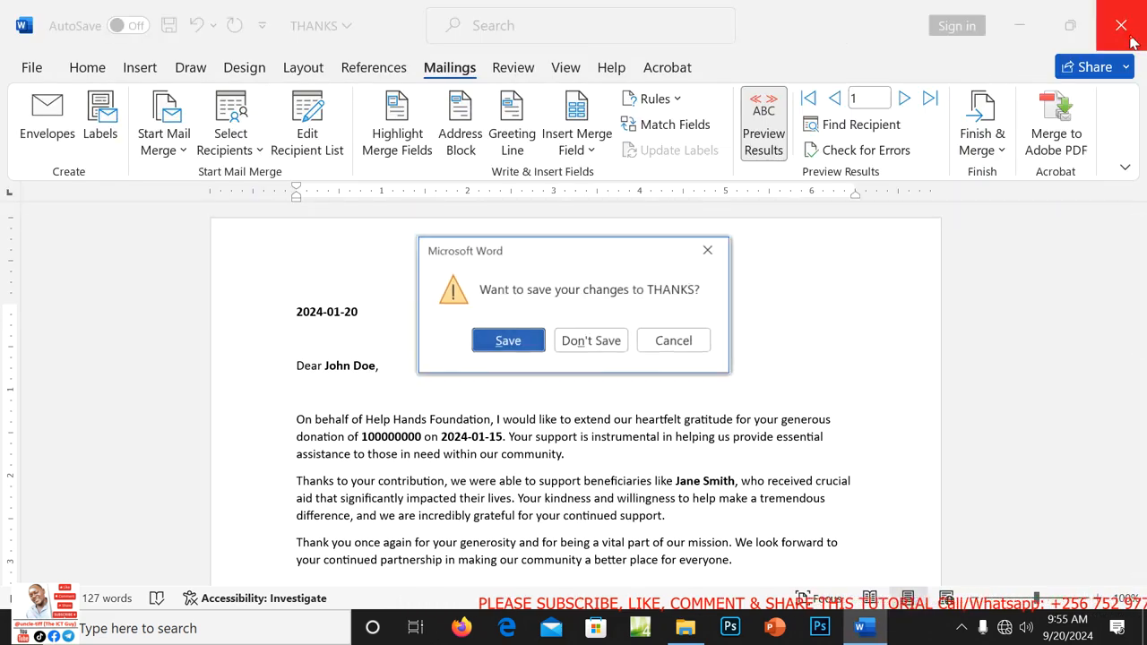
click(592, 341)
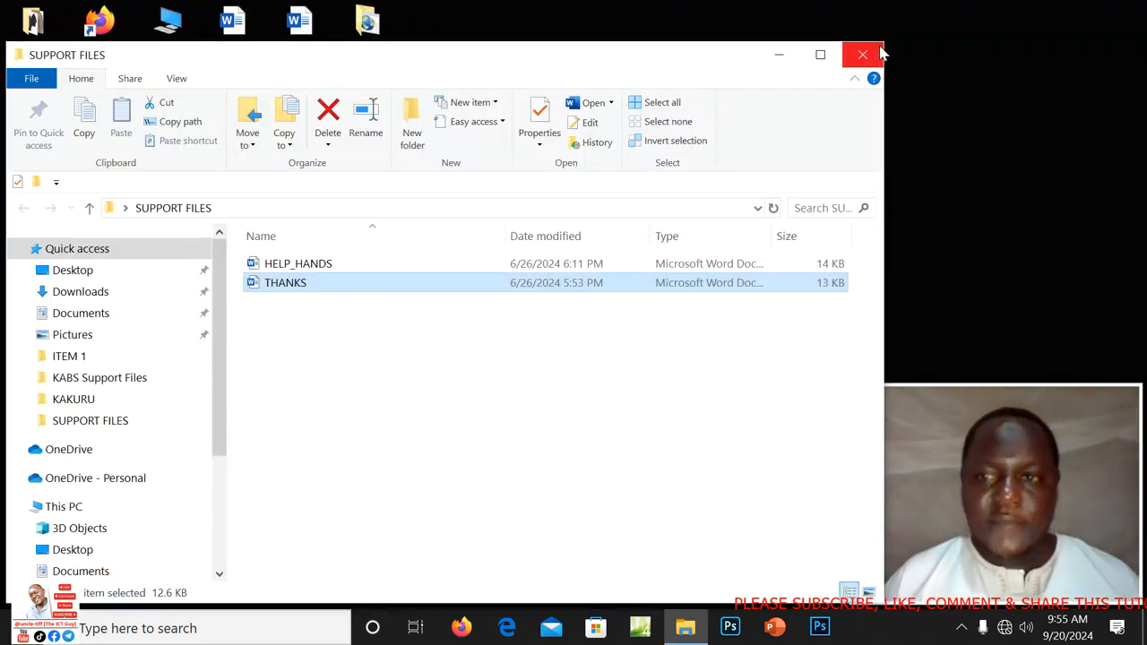
click(867, 58)
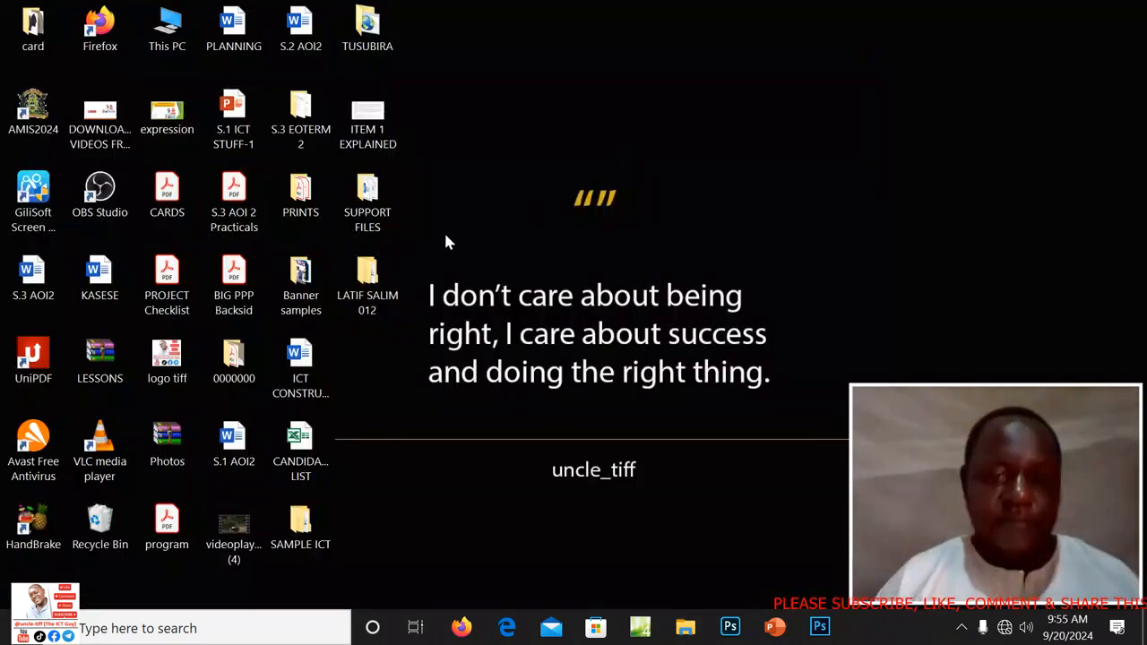
Open DONATION AMOUNT.xlsx from the ITEM 1 folder in Excel.
double_click(372, 300)
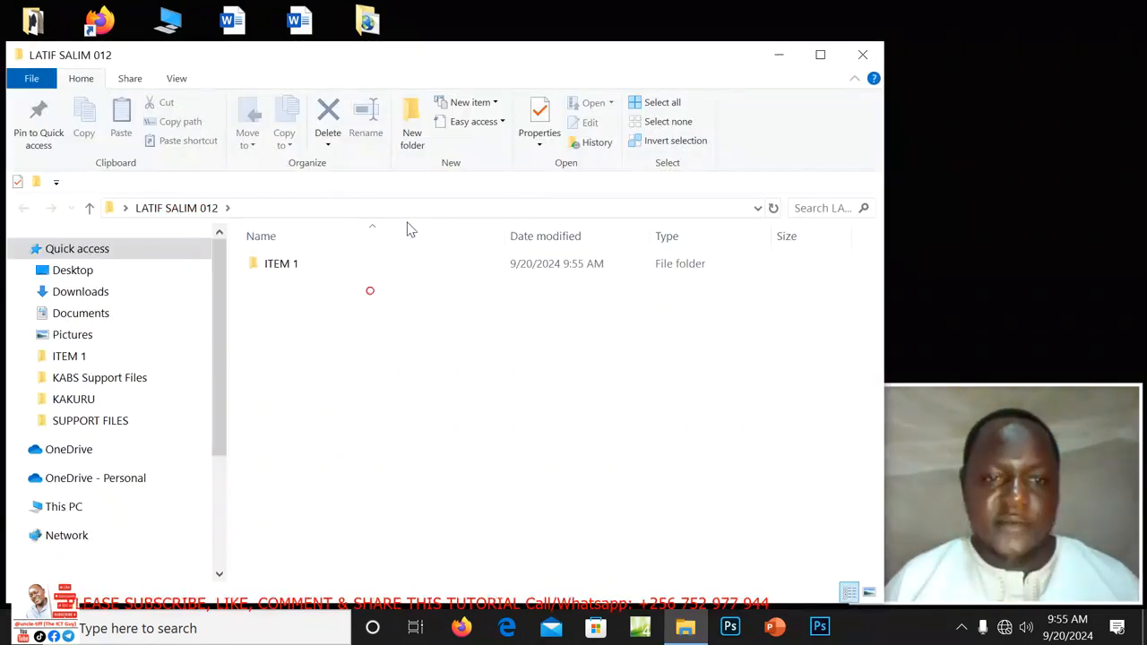
double_click(299, 266)
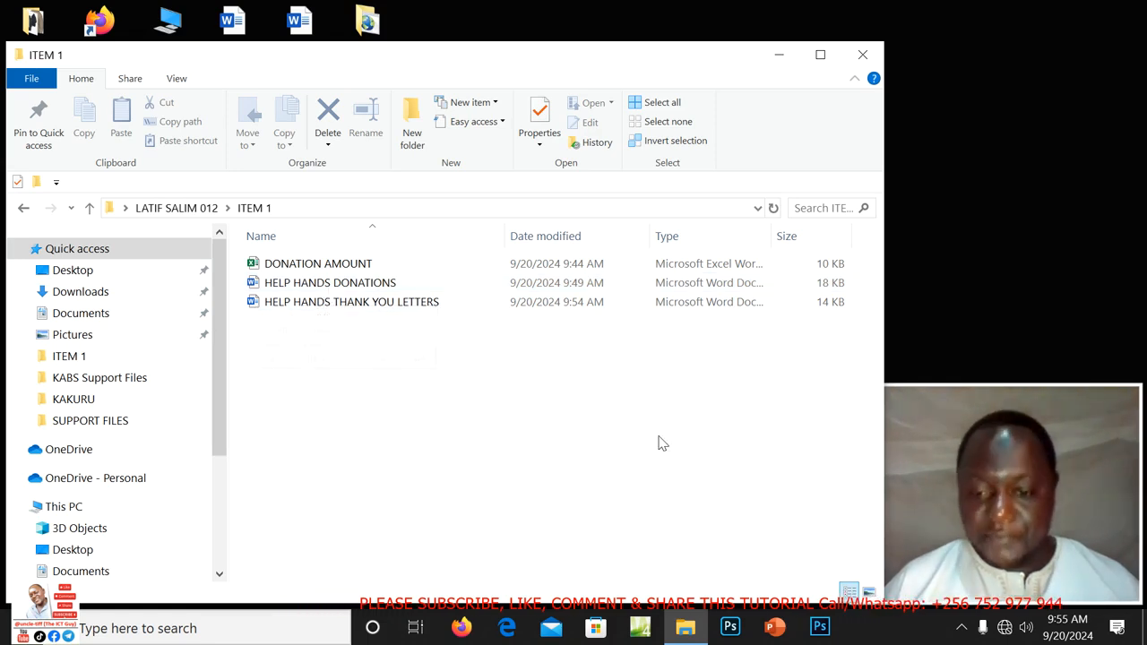
mouse_move(681, 632)
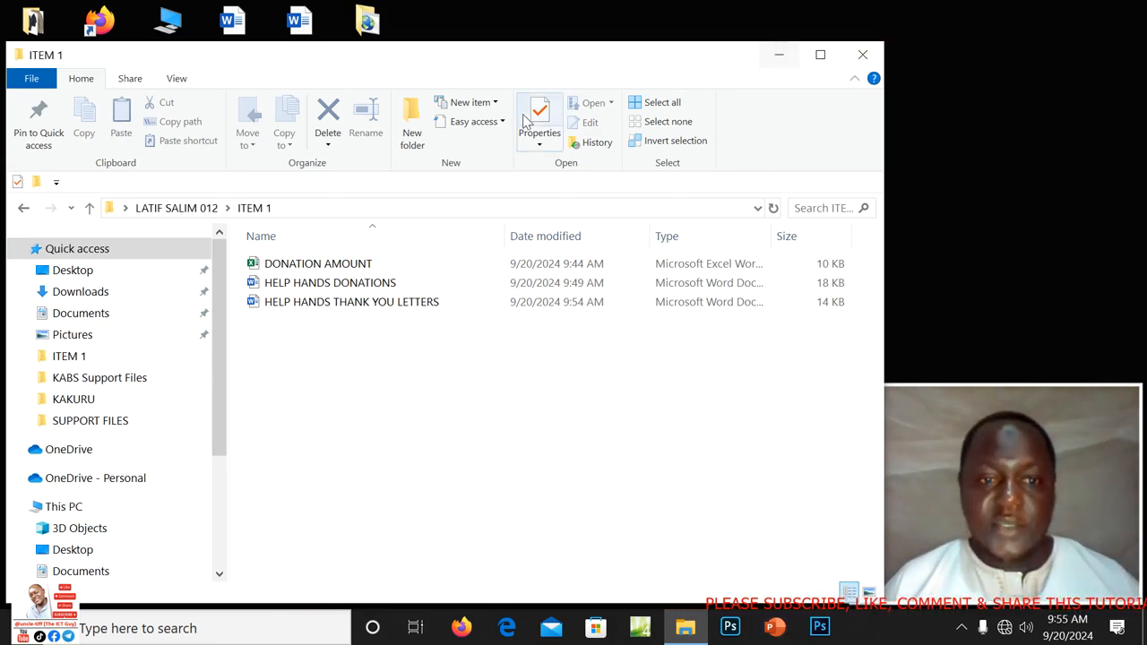
double_click(319, 269)
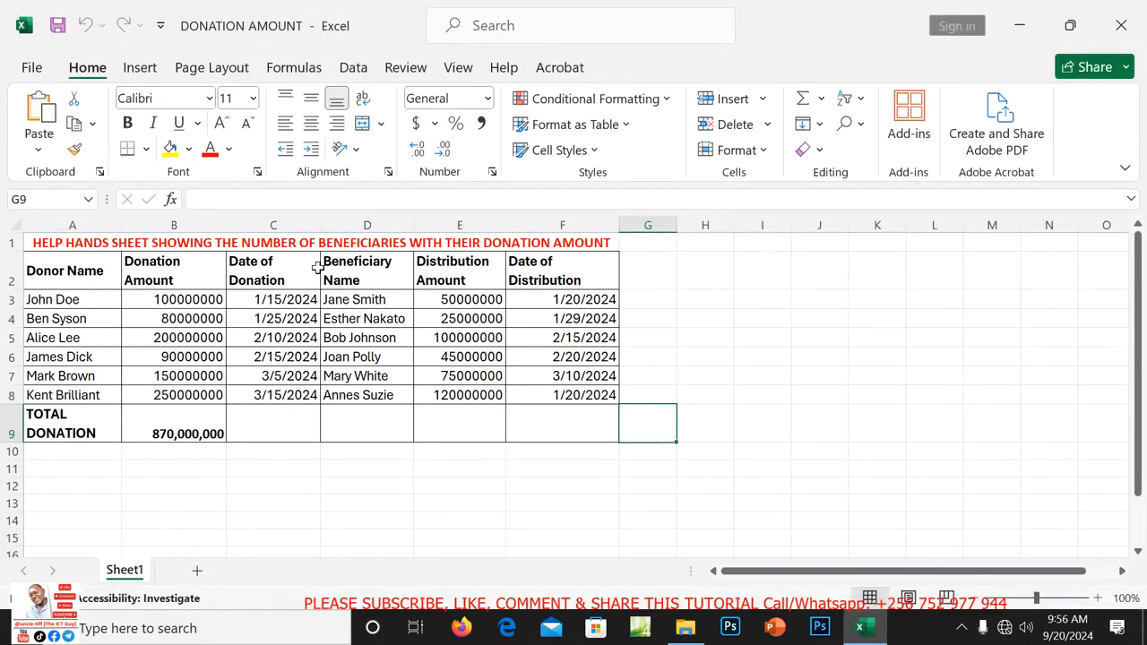
Dismiss the genuine Office and licence warning prompts in Excel.
click(735, 409)
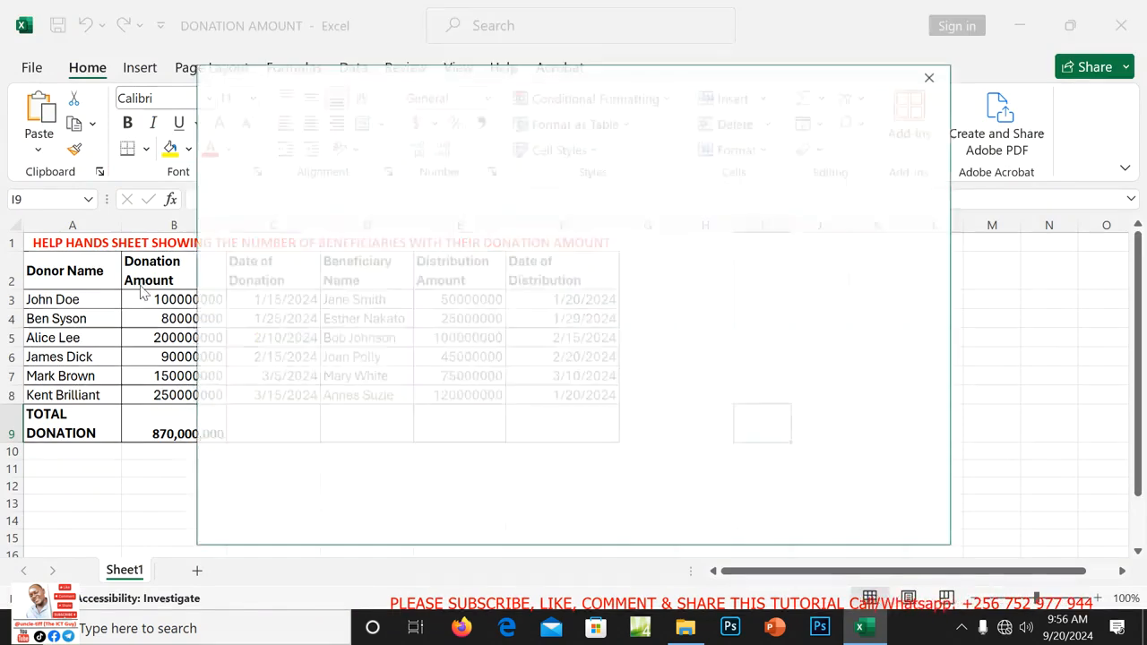
click(932, 78)
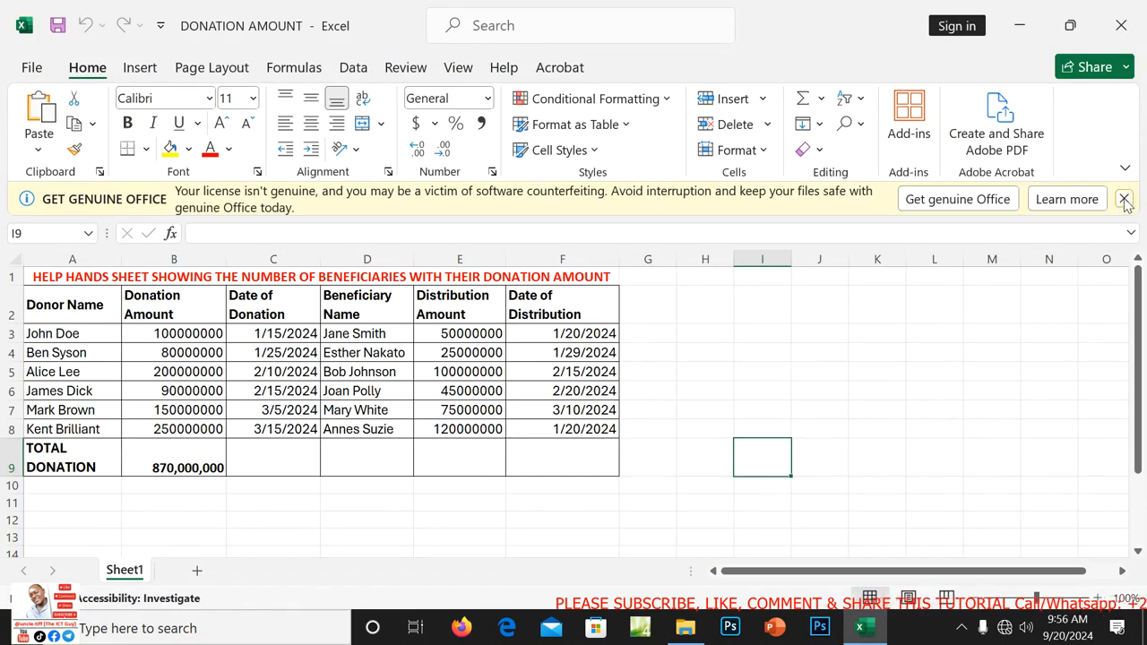
click(1124, 199)
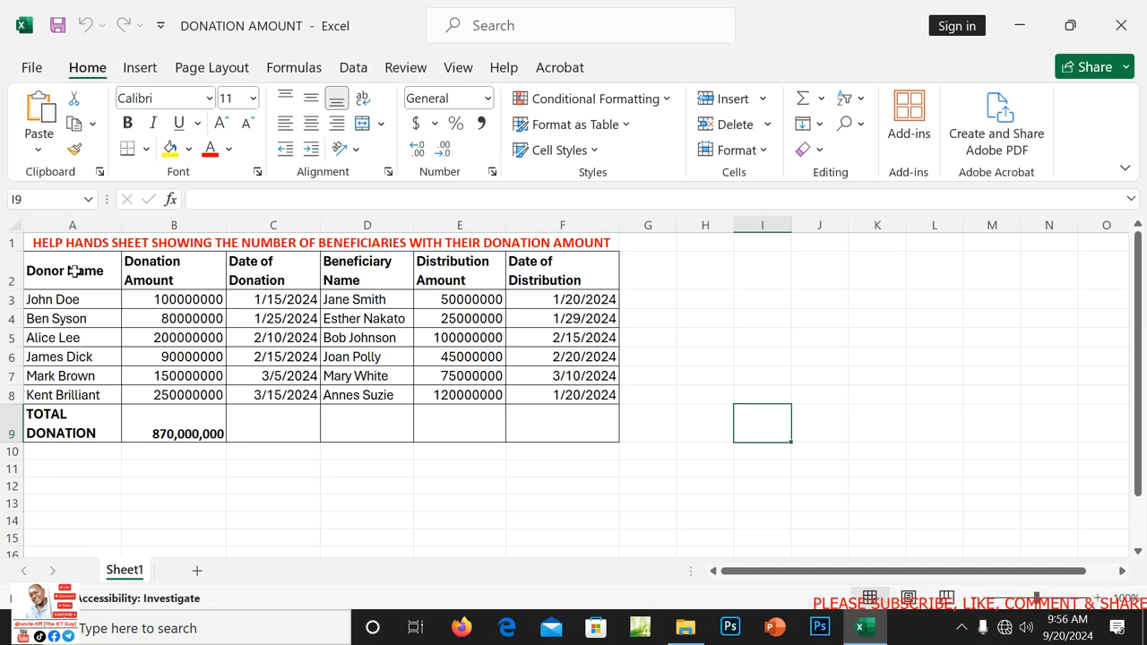
Insert a Clustered Column chart of donors and amounts from A2:B8.
drag(75, 271, 147, 400)
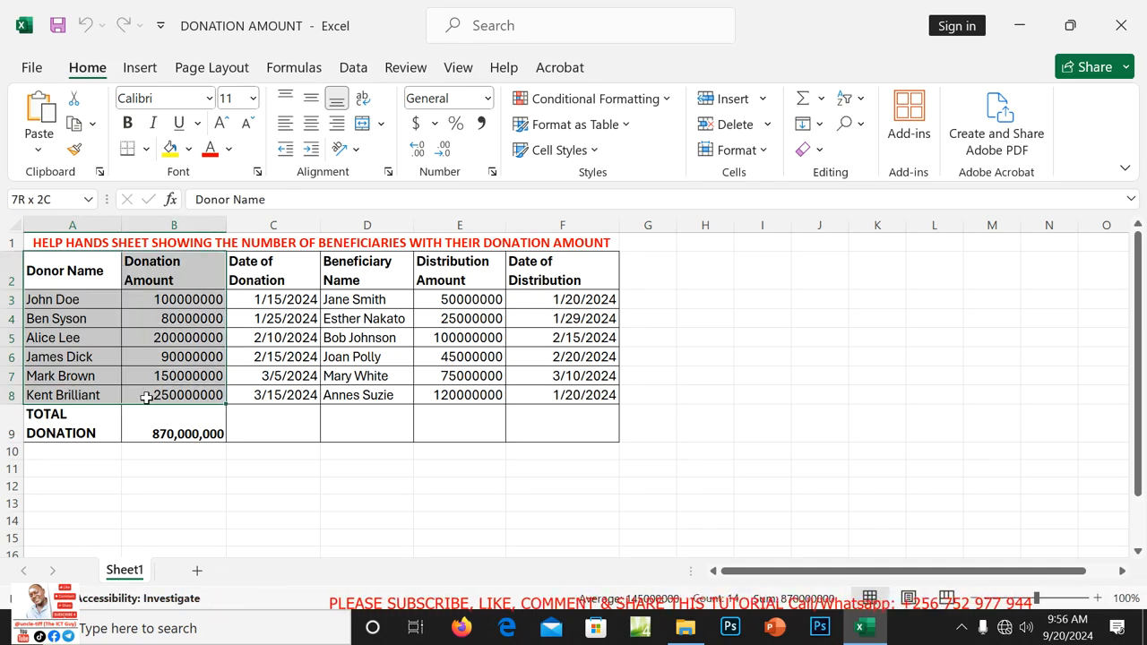
drag(146, 400, 147, 400)
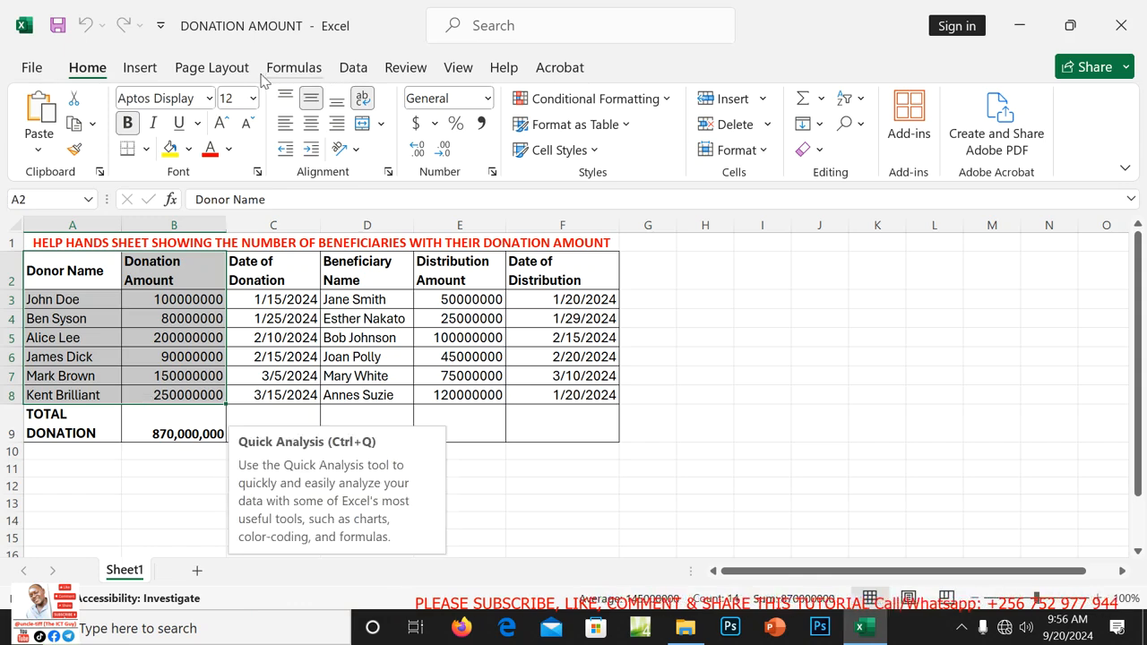
click(145, 80)
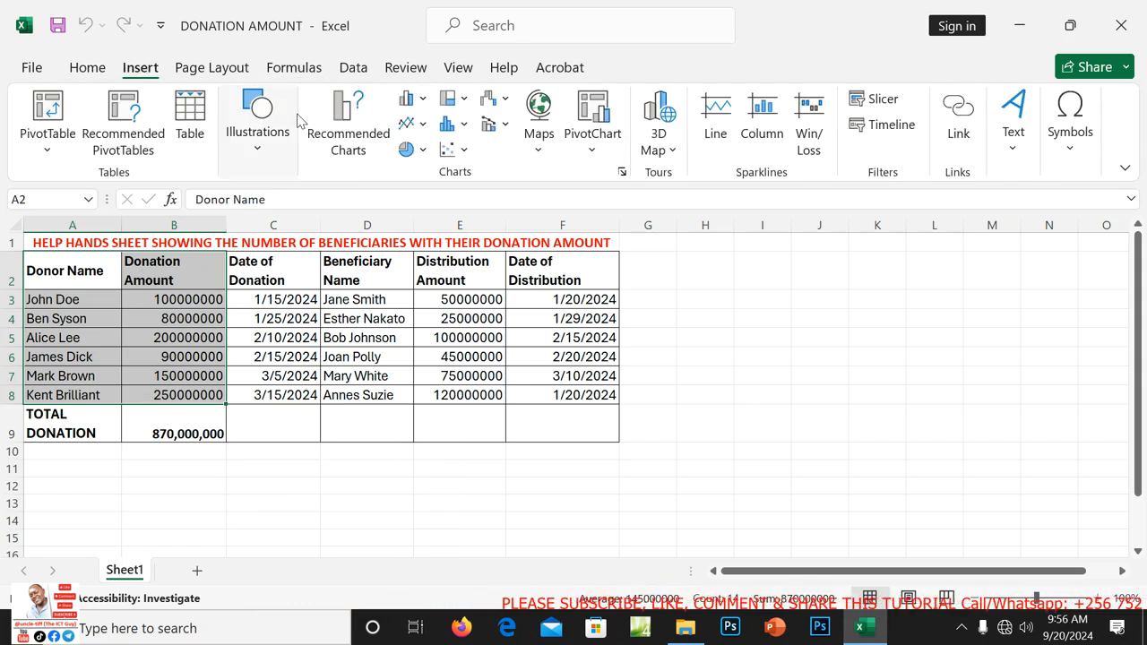
click(352, 138)
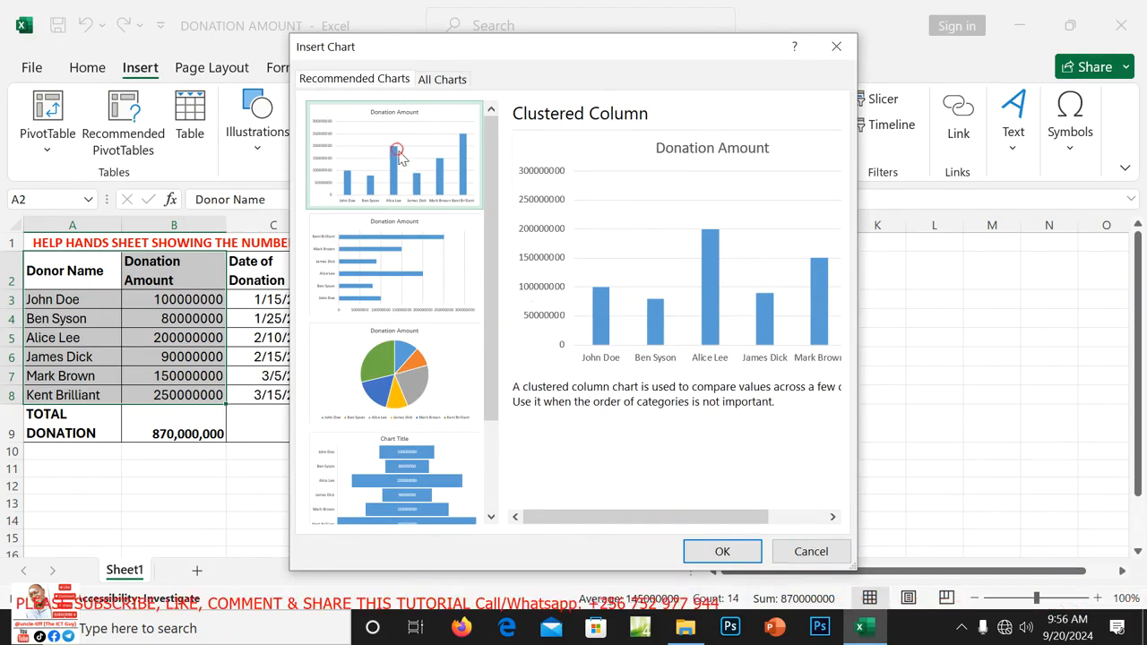
click(722, 551)
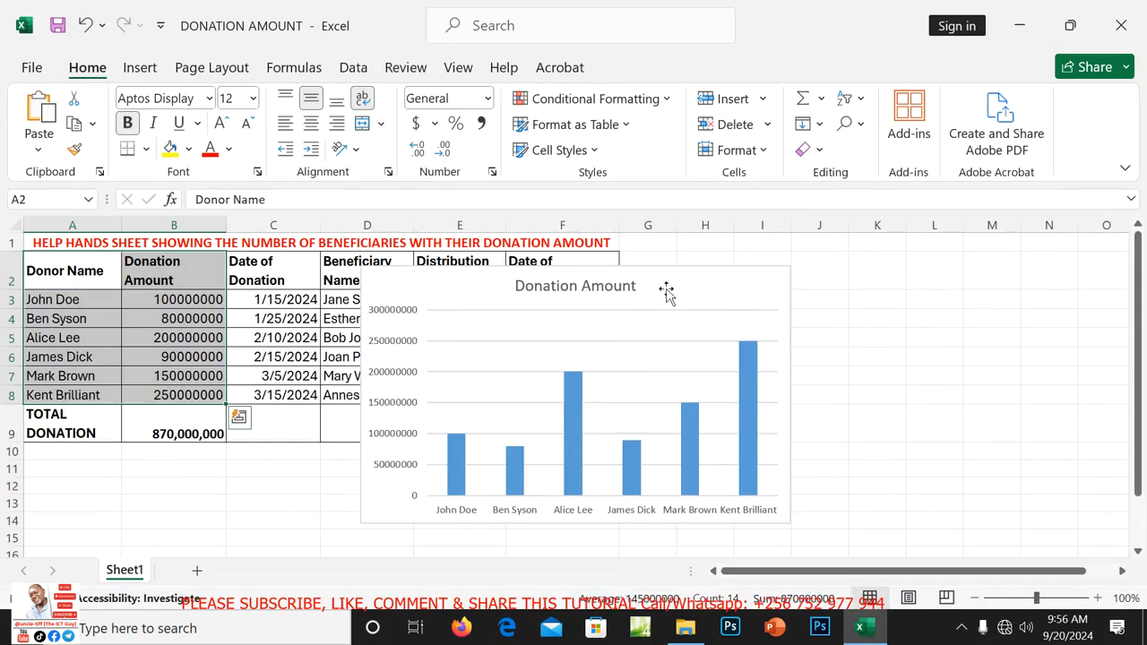
Drag the donation chart below the data table and start replacing its title.
drag(666, 290, 392, 472)
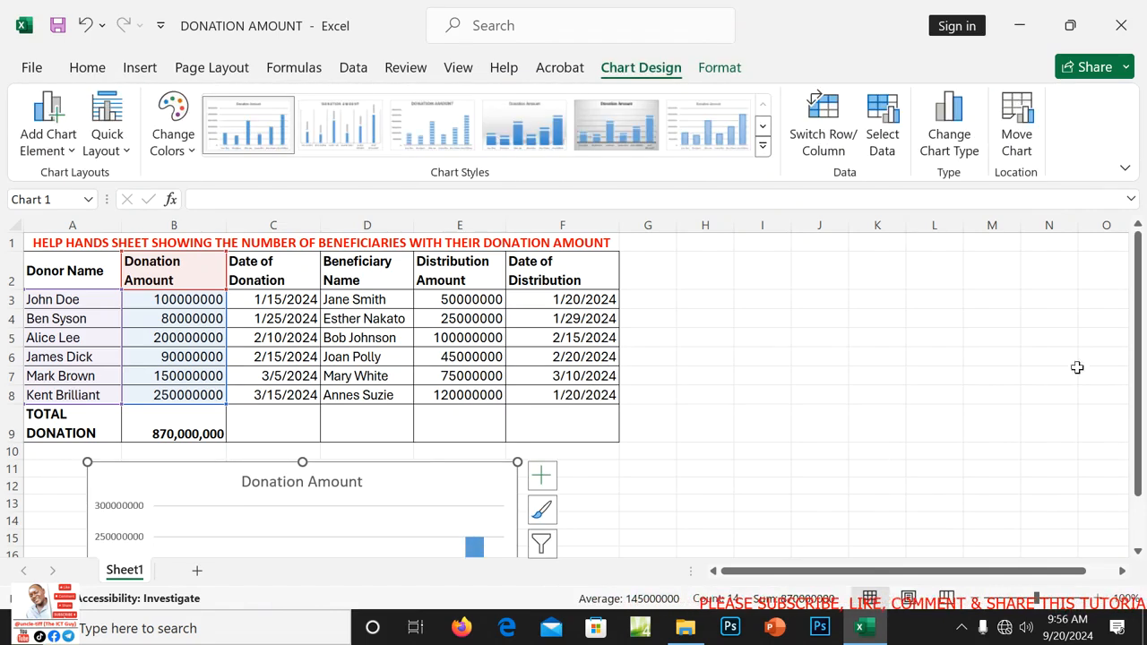
drag(1136, 359, 1119, 469)
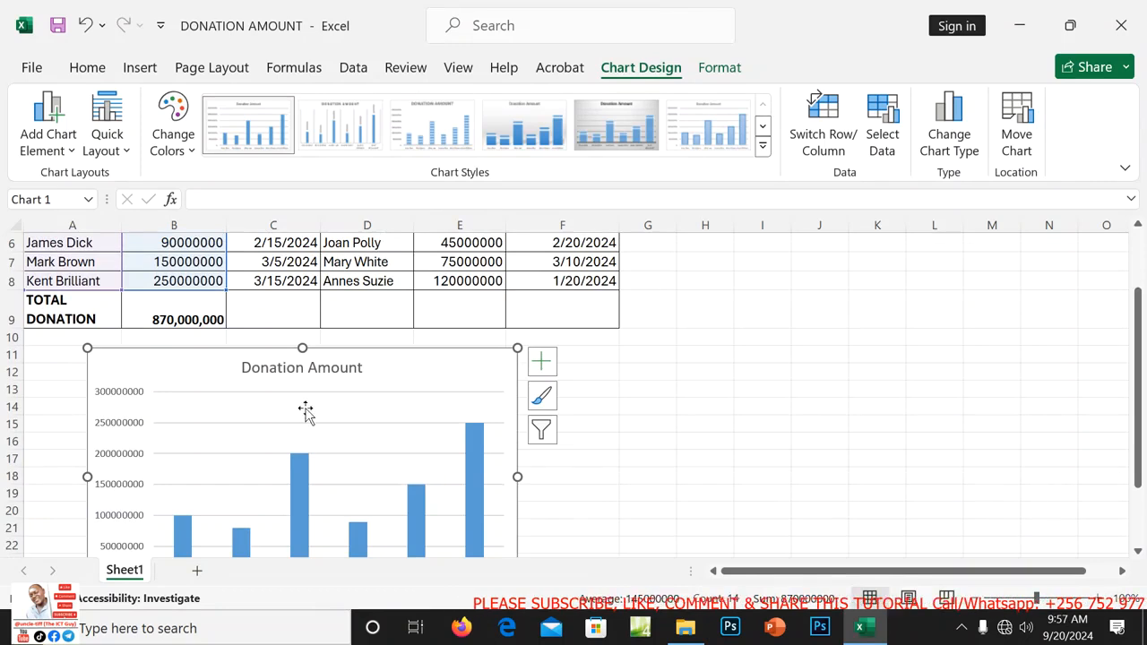
click(242, 369)
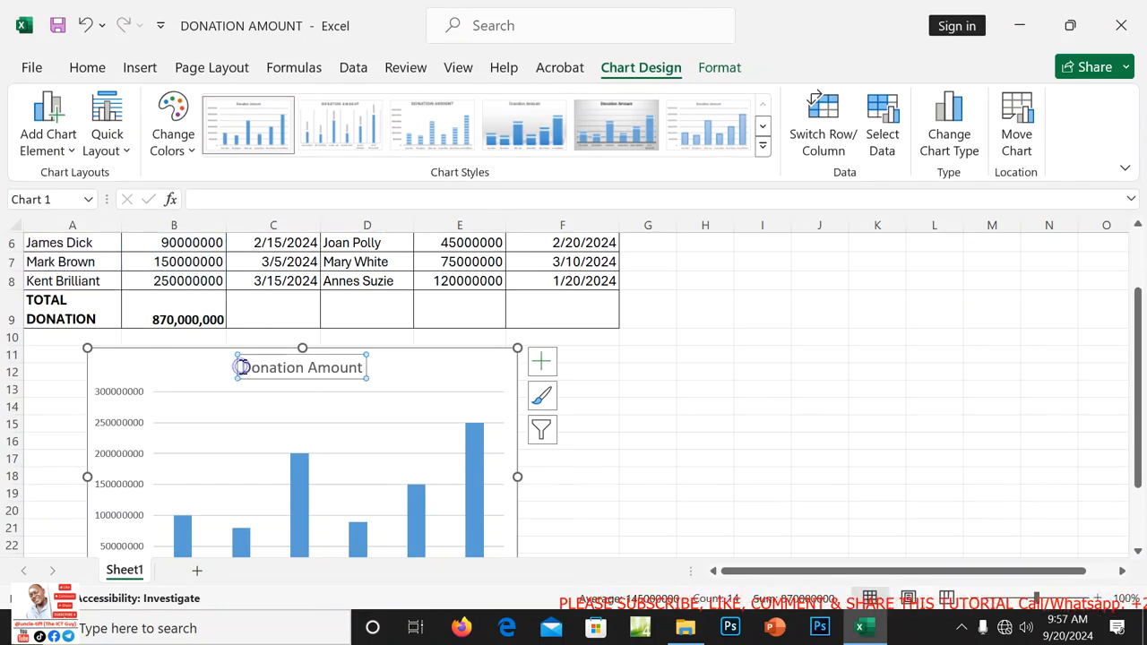
double_click(242, 367)
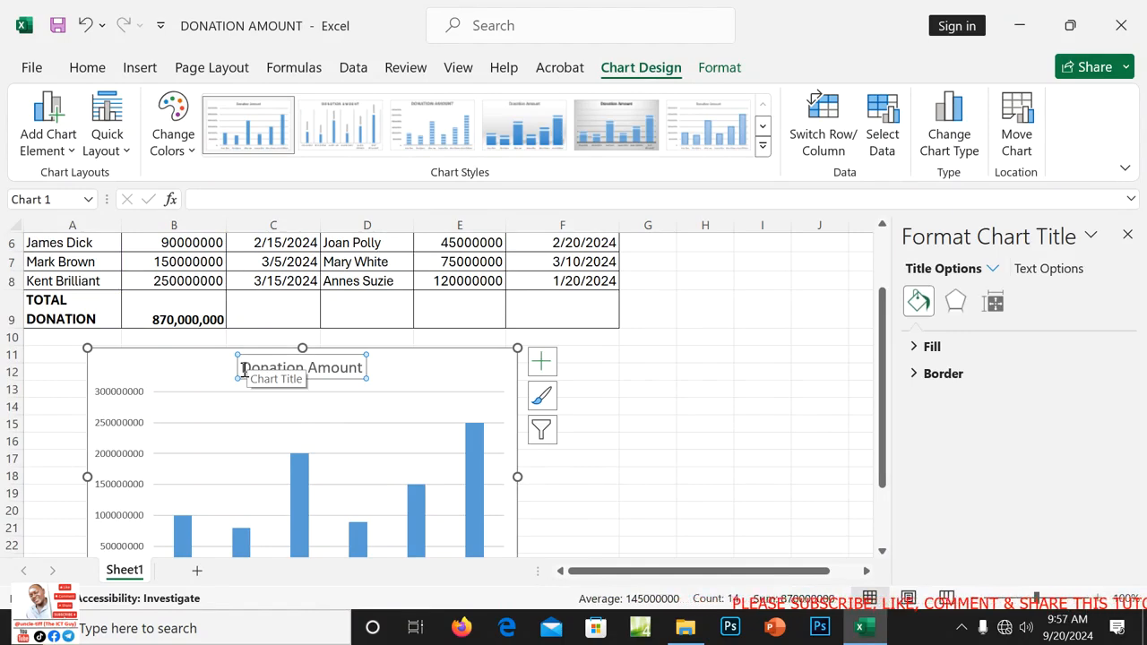
text(G)
key(Return)
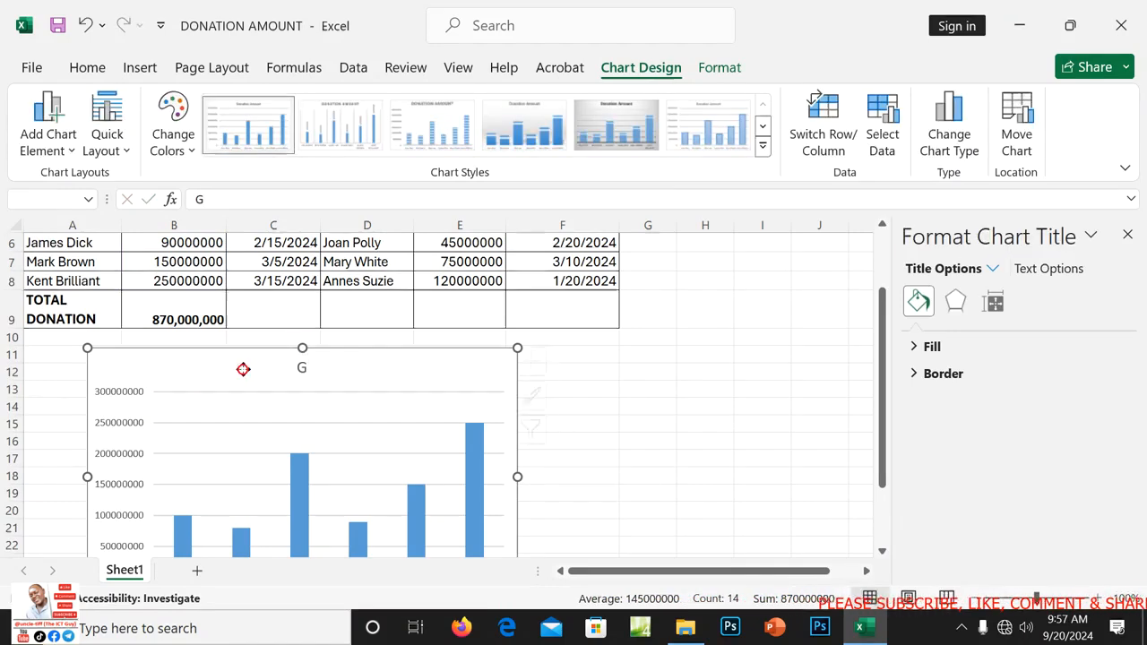
right_click(243, 369)
click(517, 185)
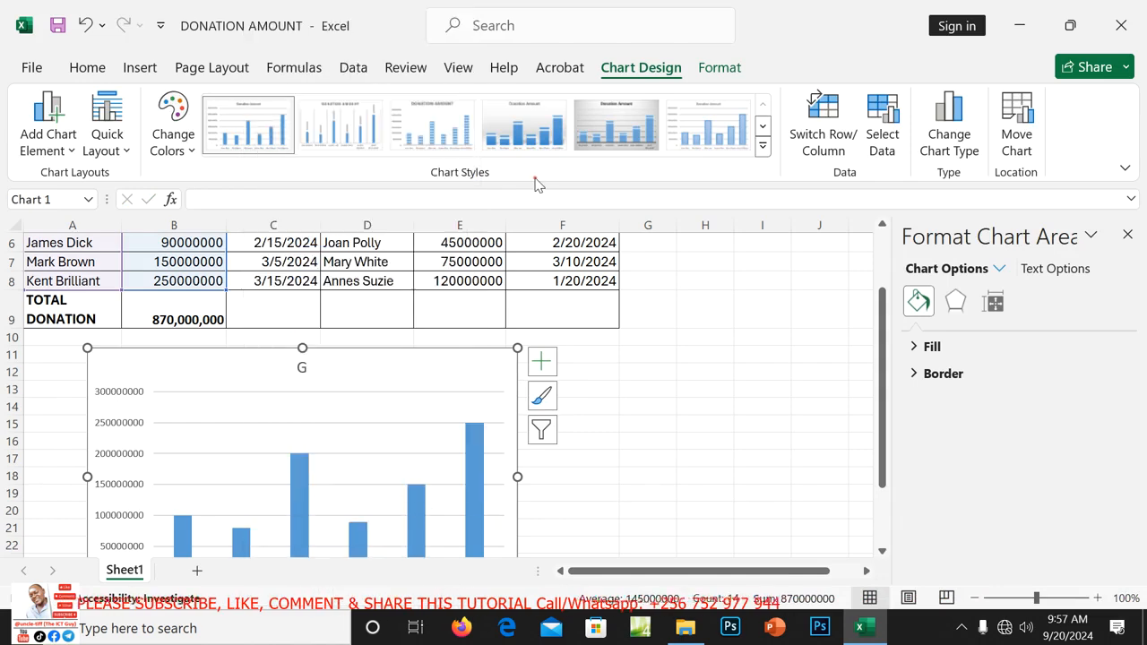
Type the chart title GRAPH SHOWING MEMBERS AND THEIR DONATION AMOUNT, then select it.
click(304, 371)
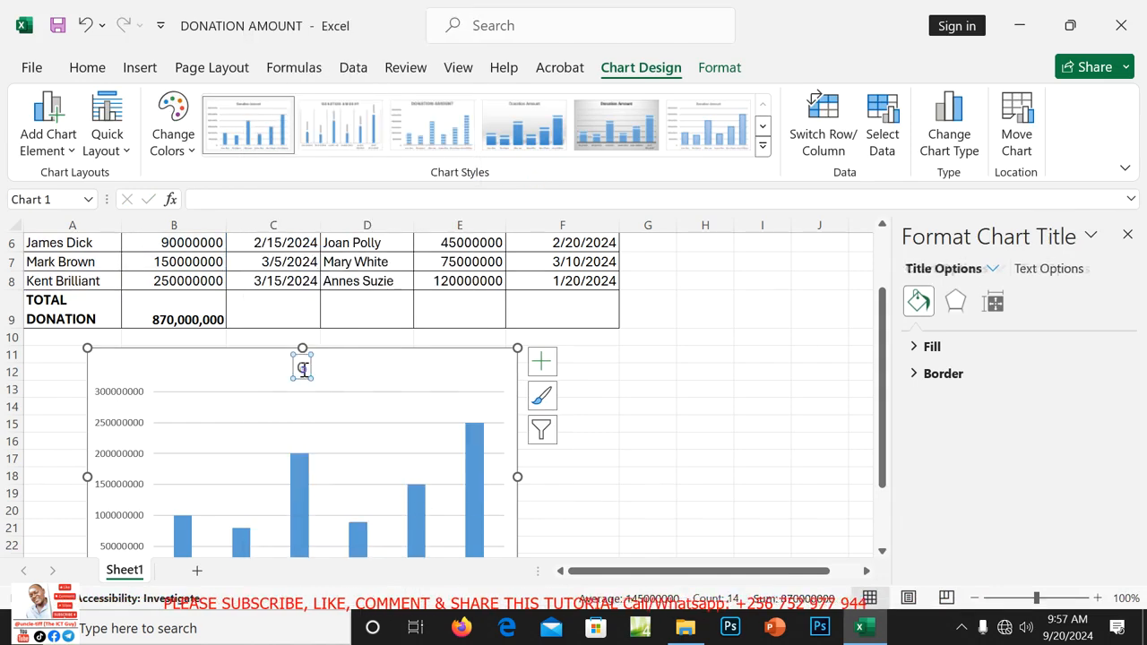
click(305, 368)
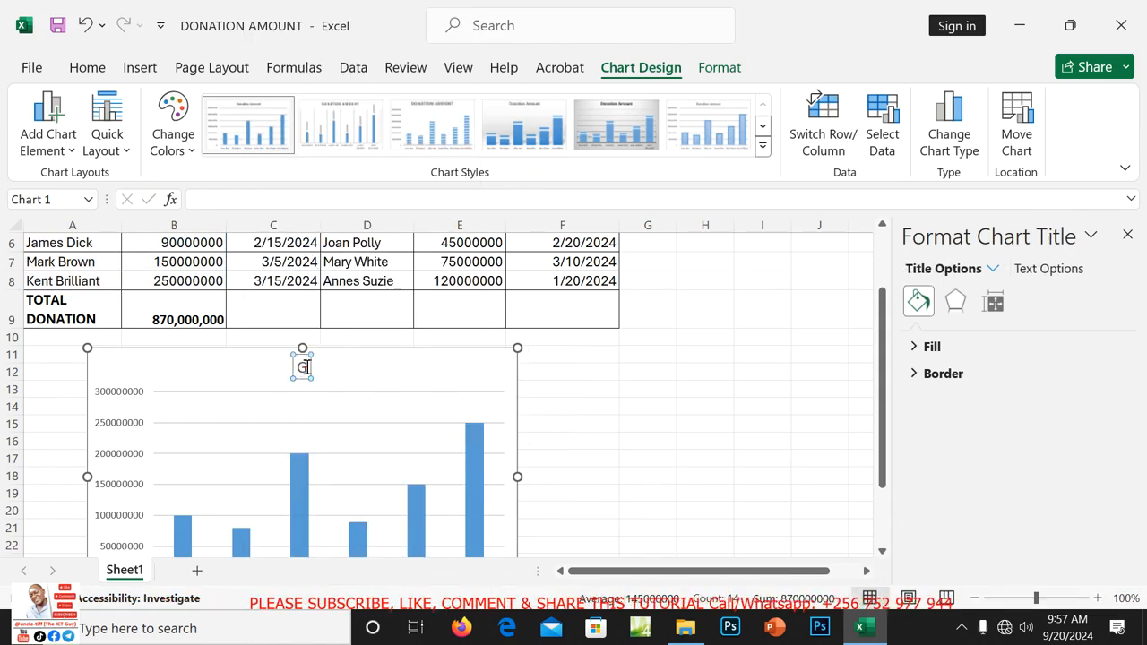
text(RAPH SHOWING)
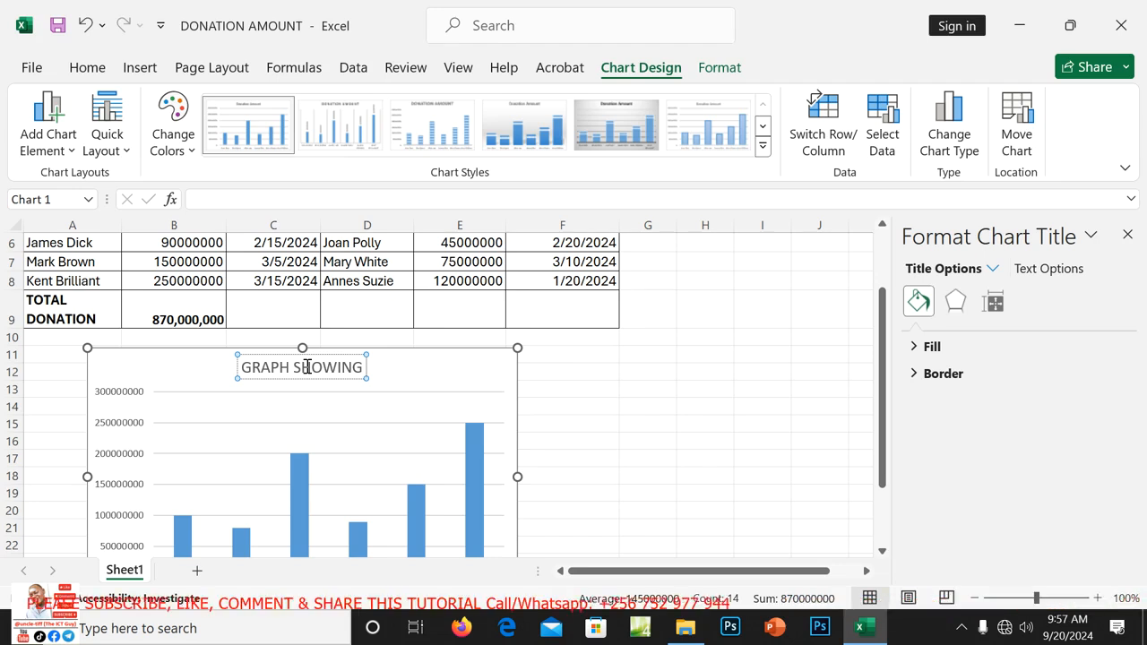
text(MEM)
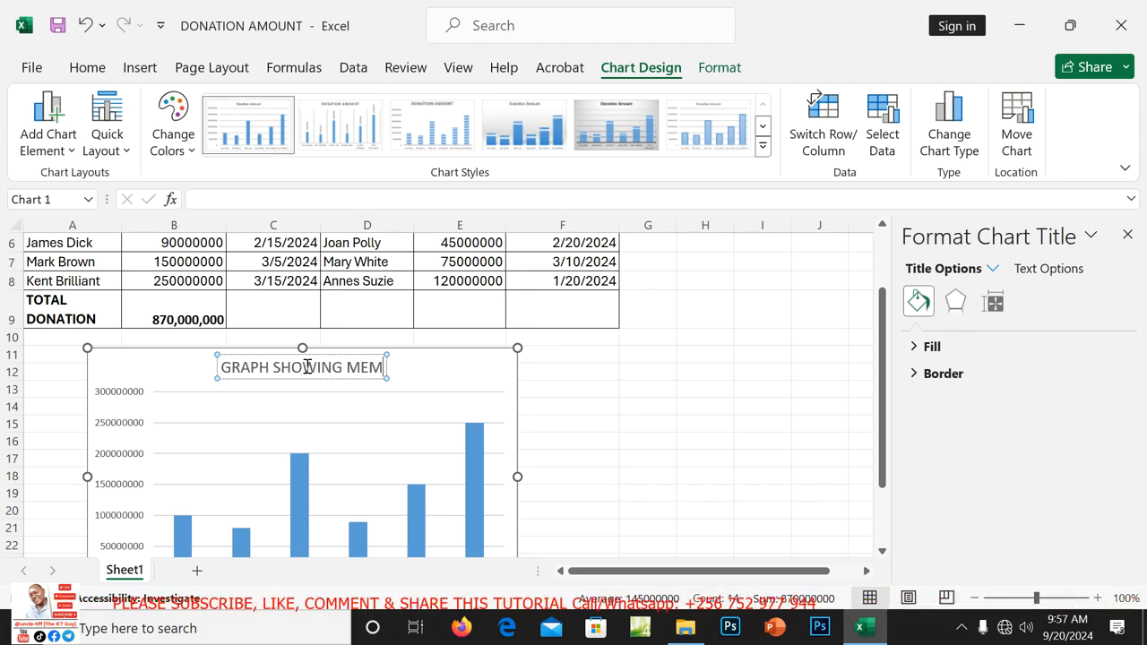
text(BERS AN)
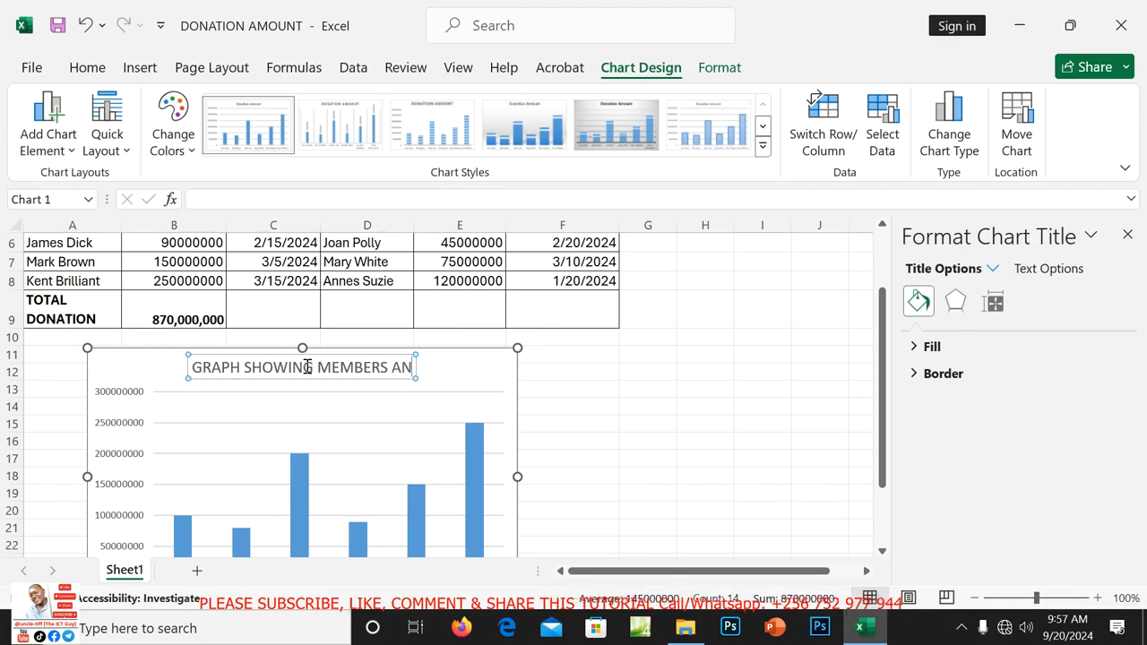
text(D THEIR D)
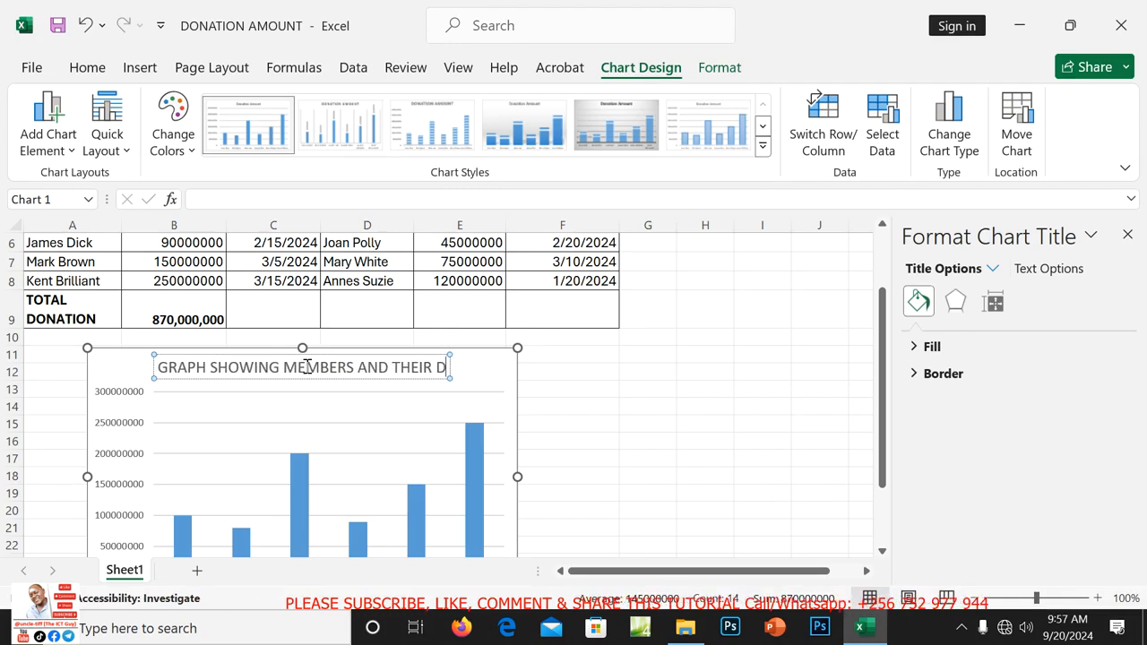
text(ONATION)
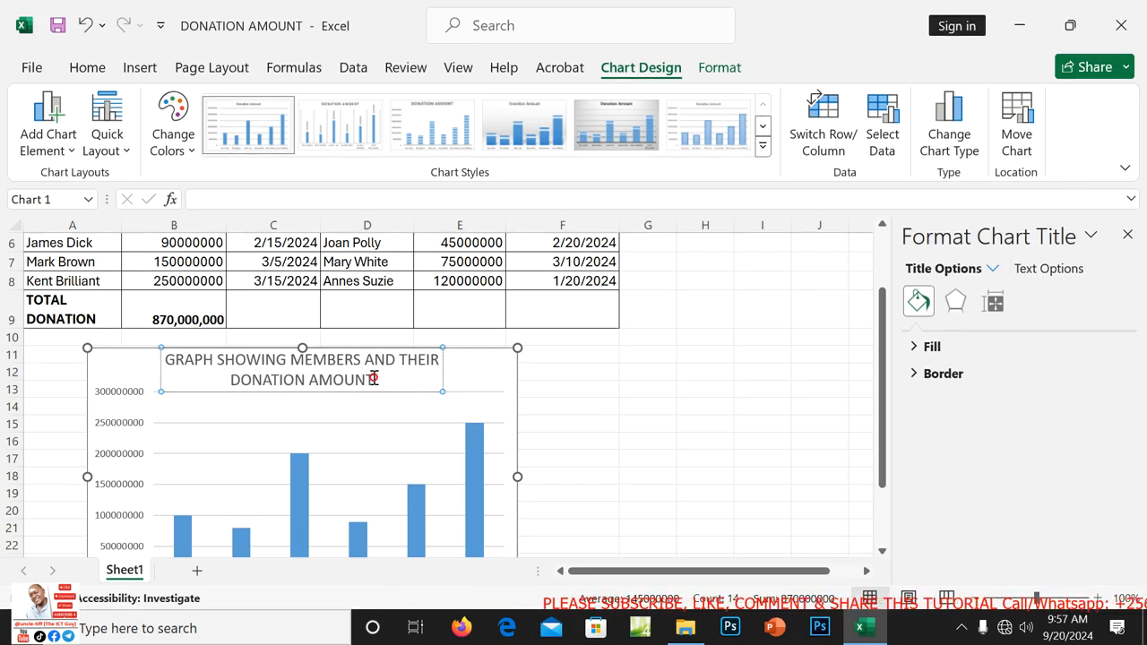
drag(376, 379, 177, 360)
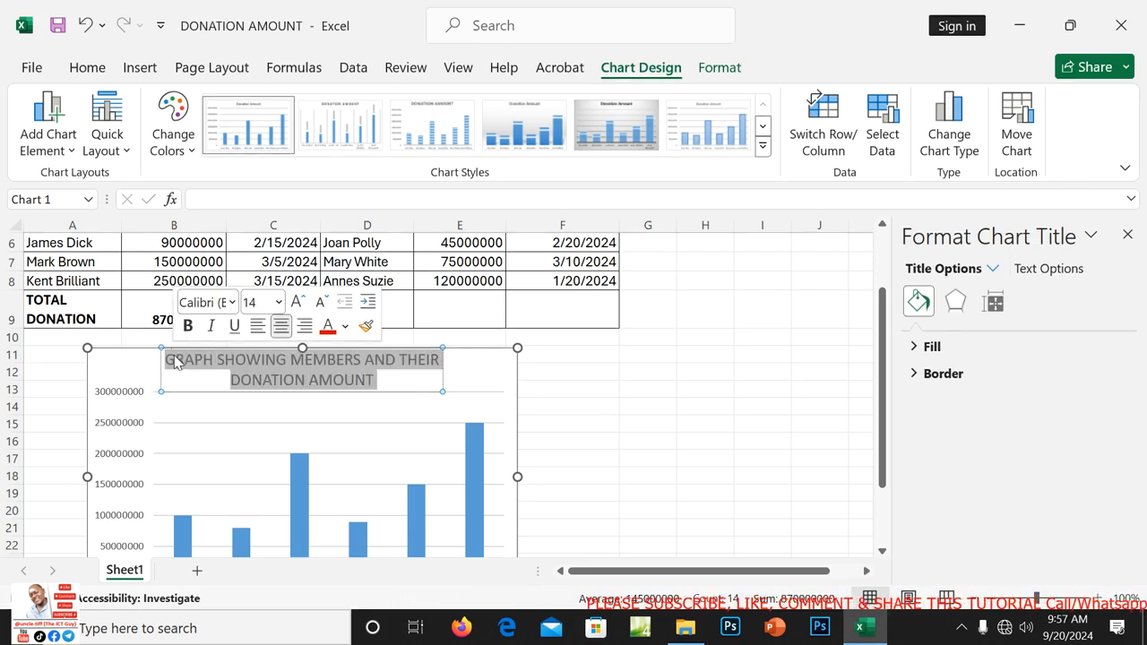
Make the chart title bold and red.
click(90, 70)
click(128, 124)
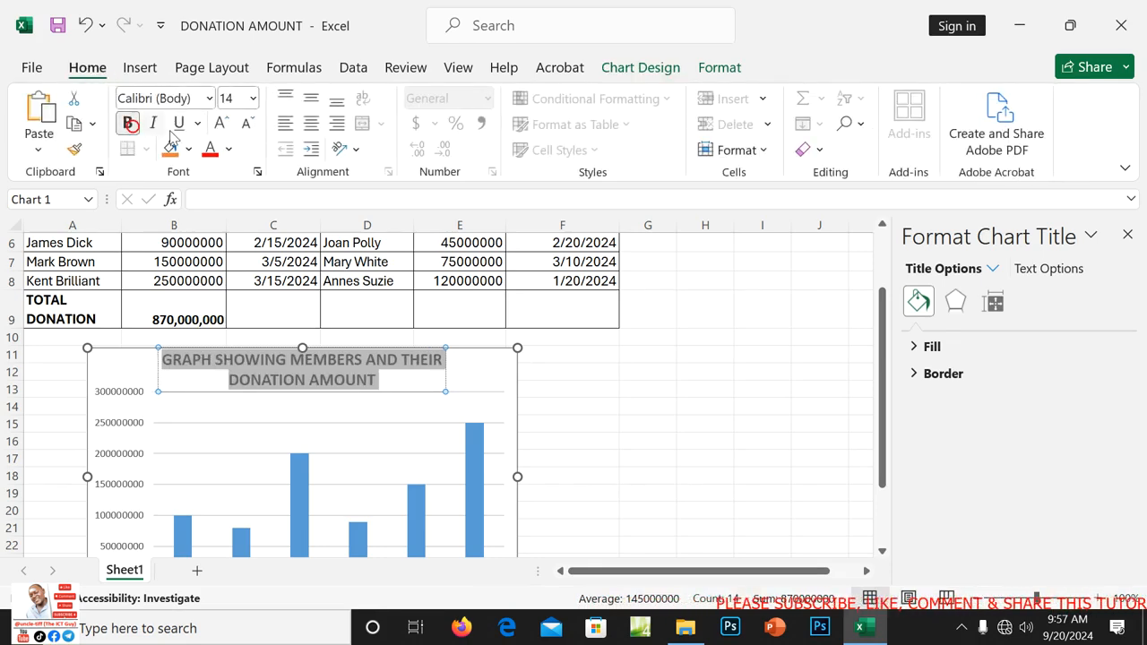
click(231, 149)
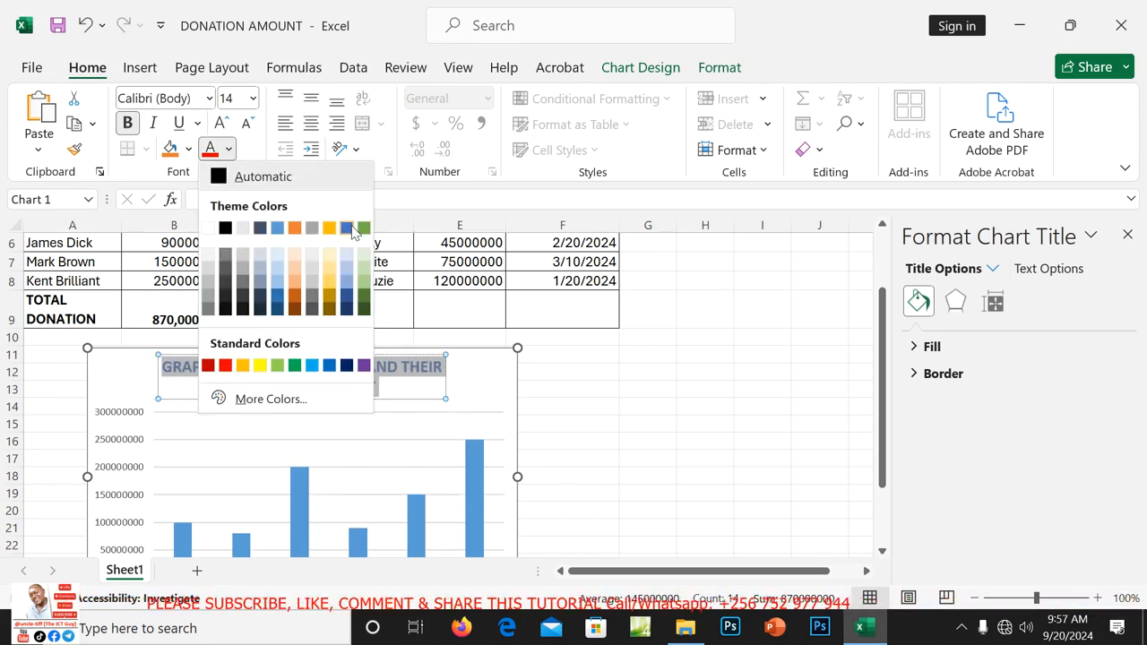
click(210, 149)
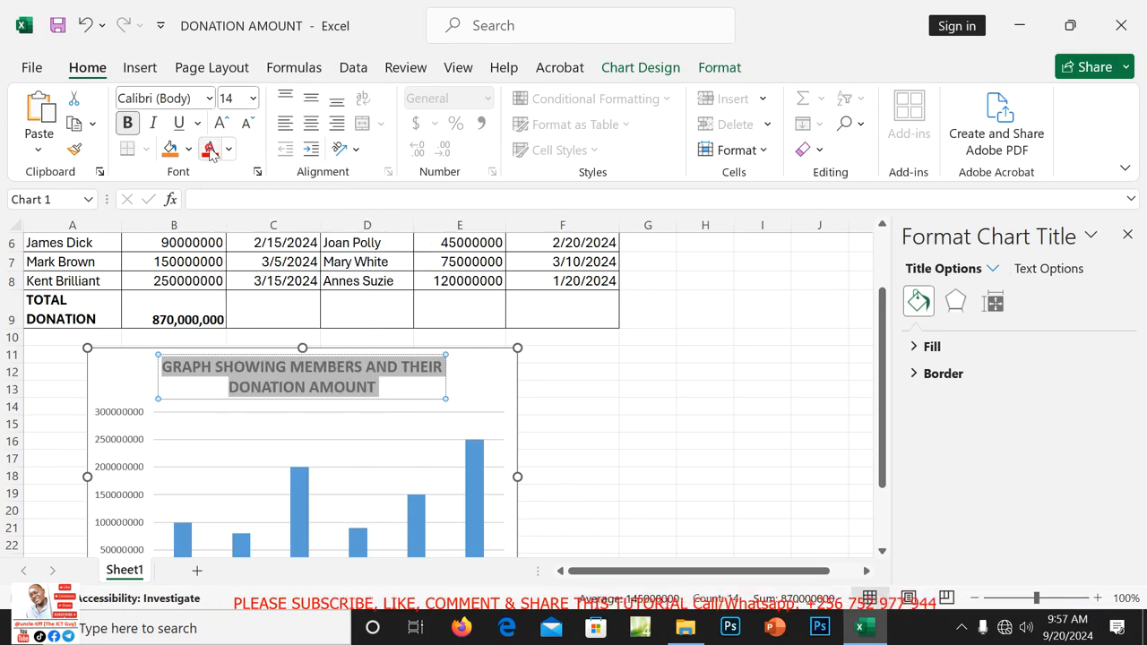
Reselect the whole chart area and bring up its chart design options.
click(581, 421)
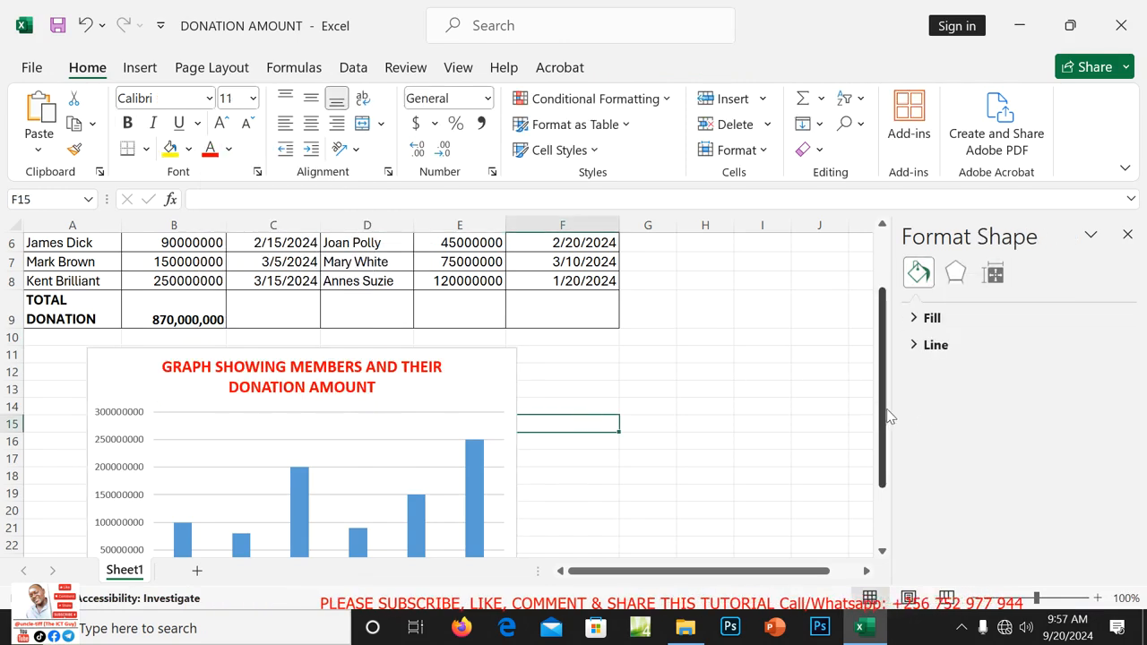
drag(885, 416, 838, 453)
click(451, 349)
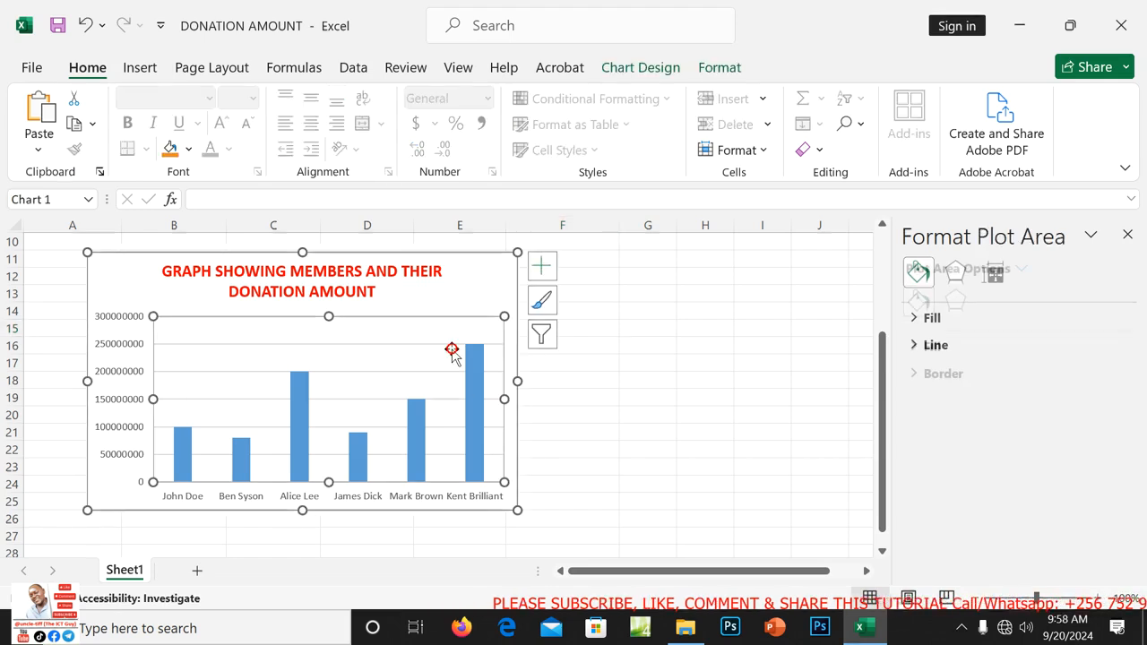
click(475, 291)
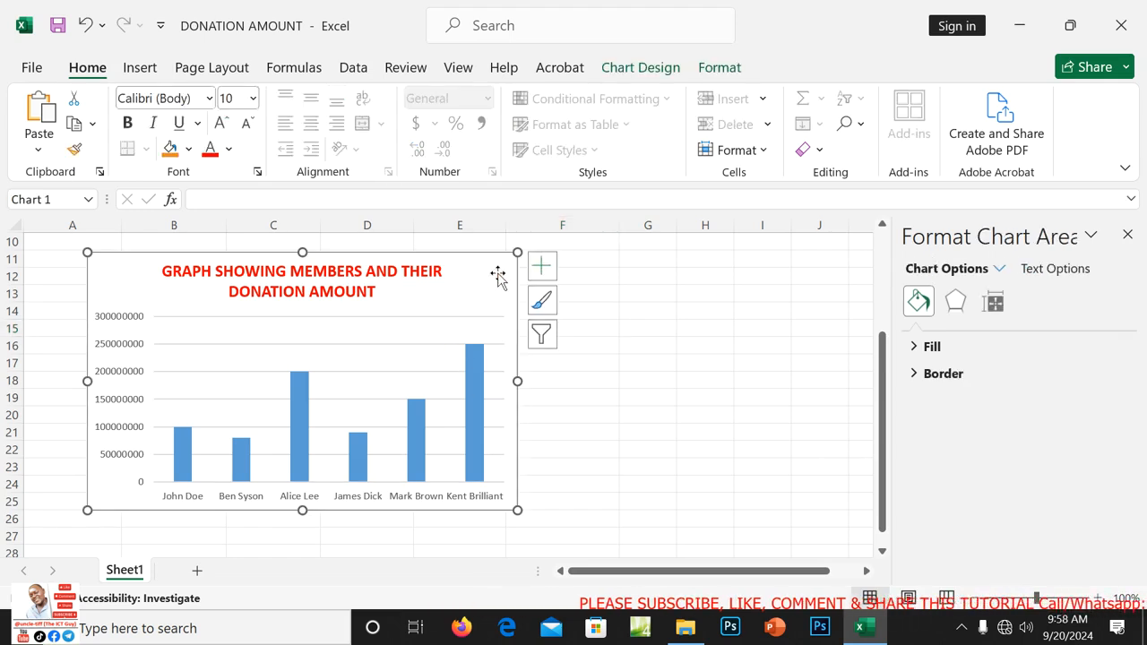
double_click(485, 253)
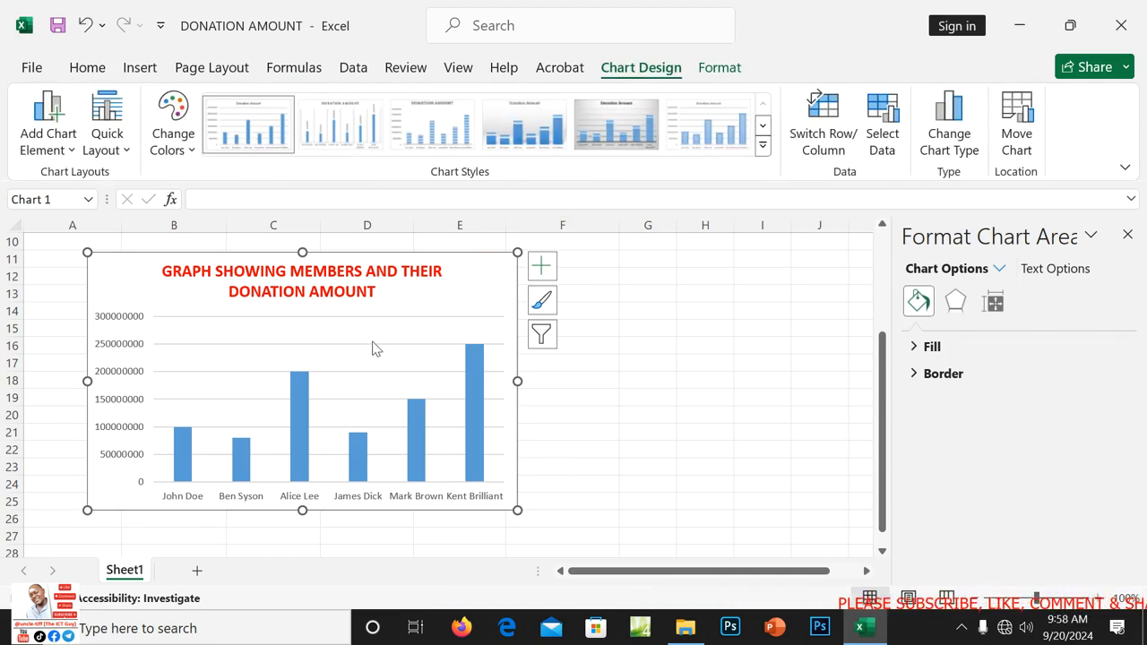
Apply Quick Layout 7 to get axis titles and a right-side legend.
click(125, 150)
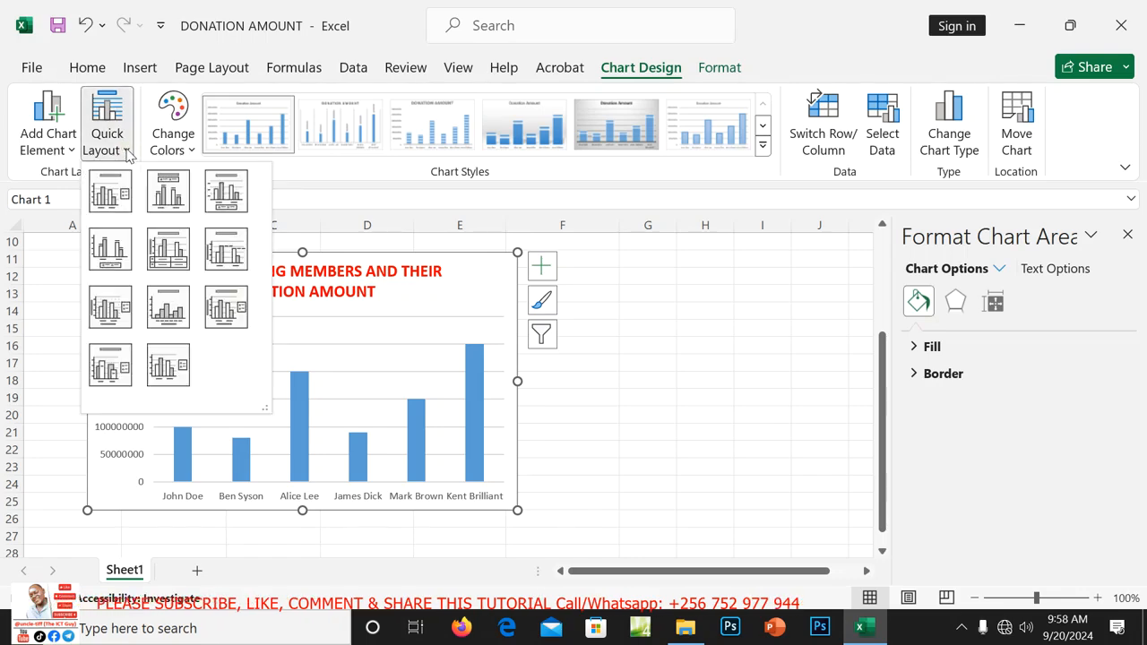
click(110, 307)
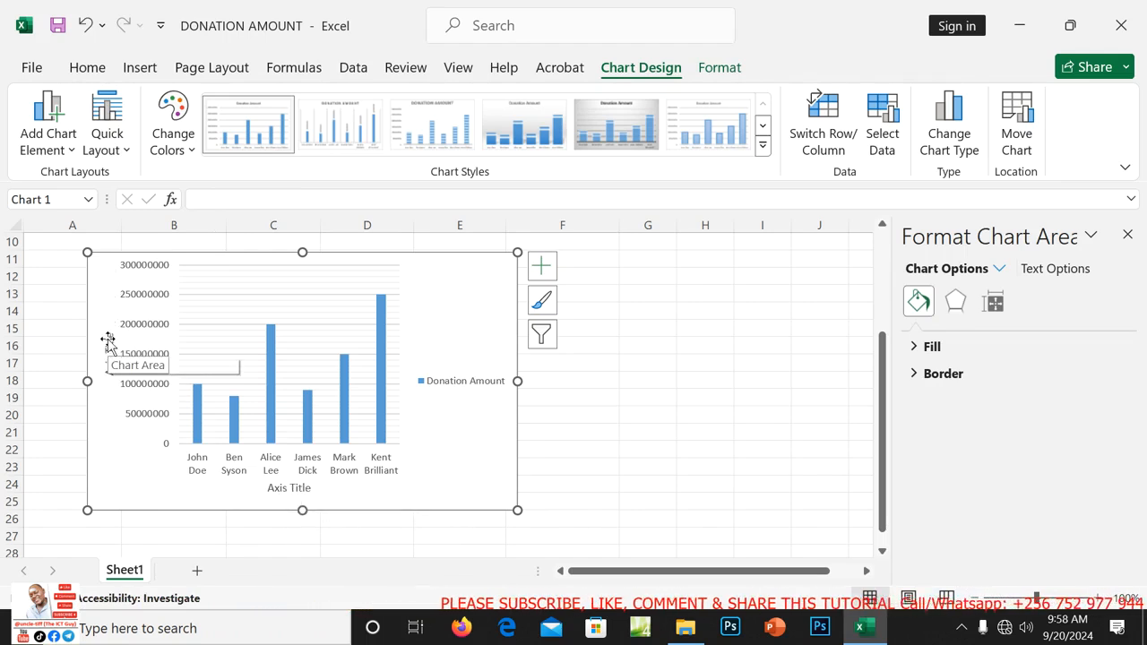
right_click(108, 342)
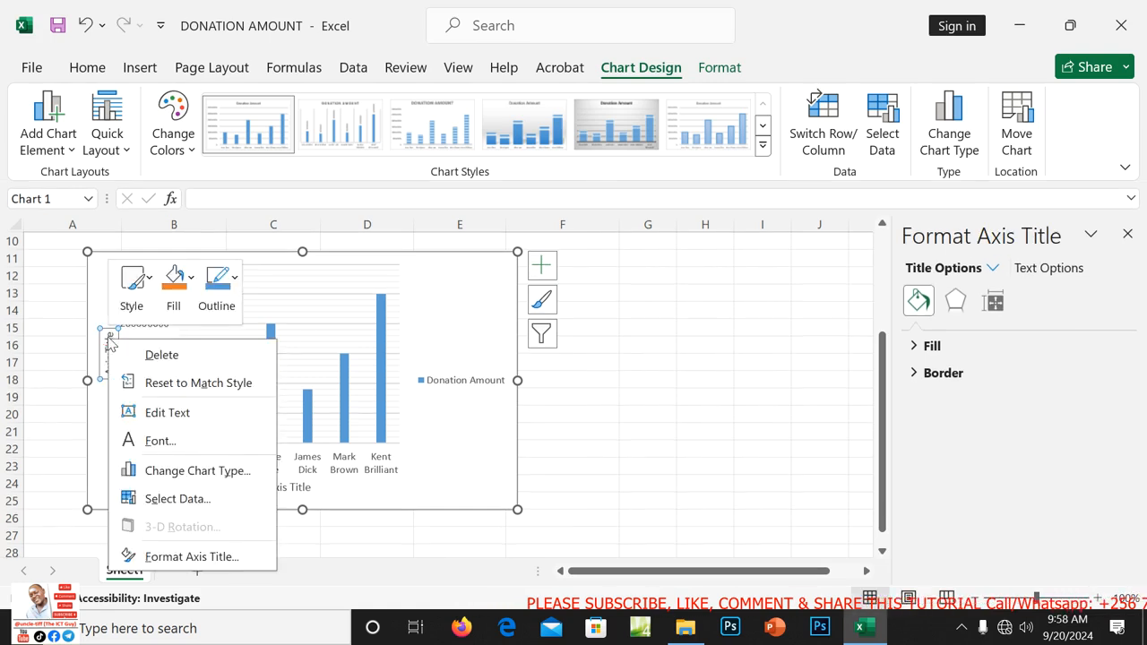
click(109, 337)
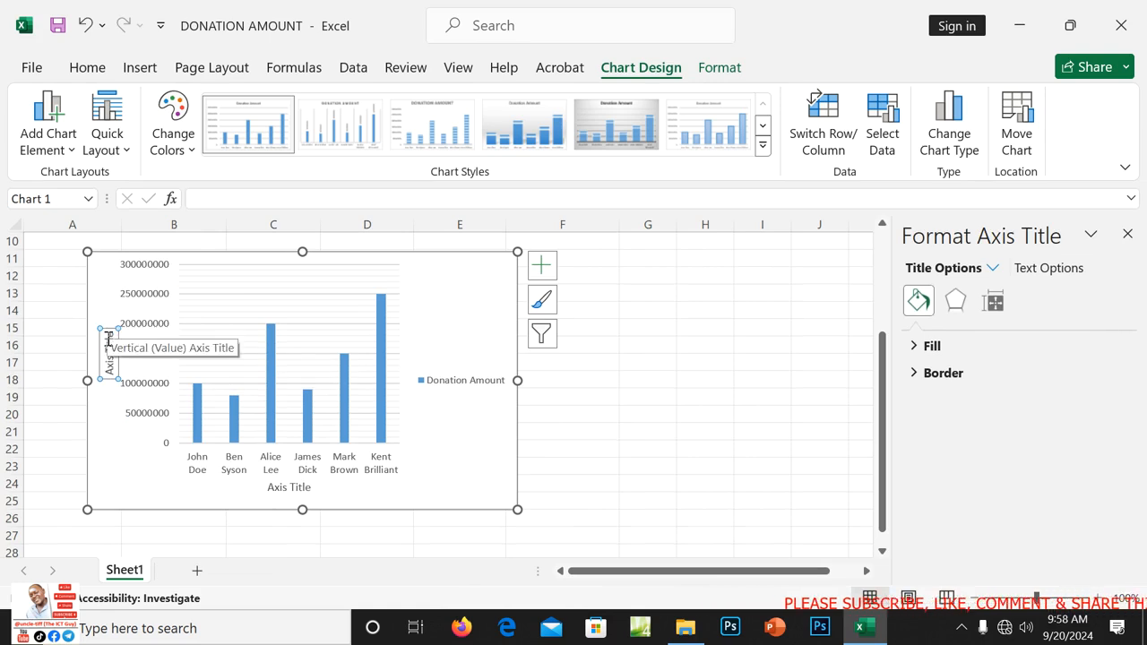
key(Delete)
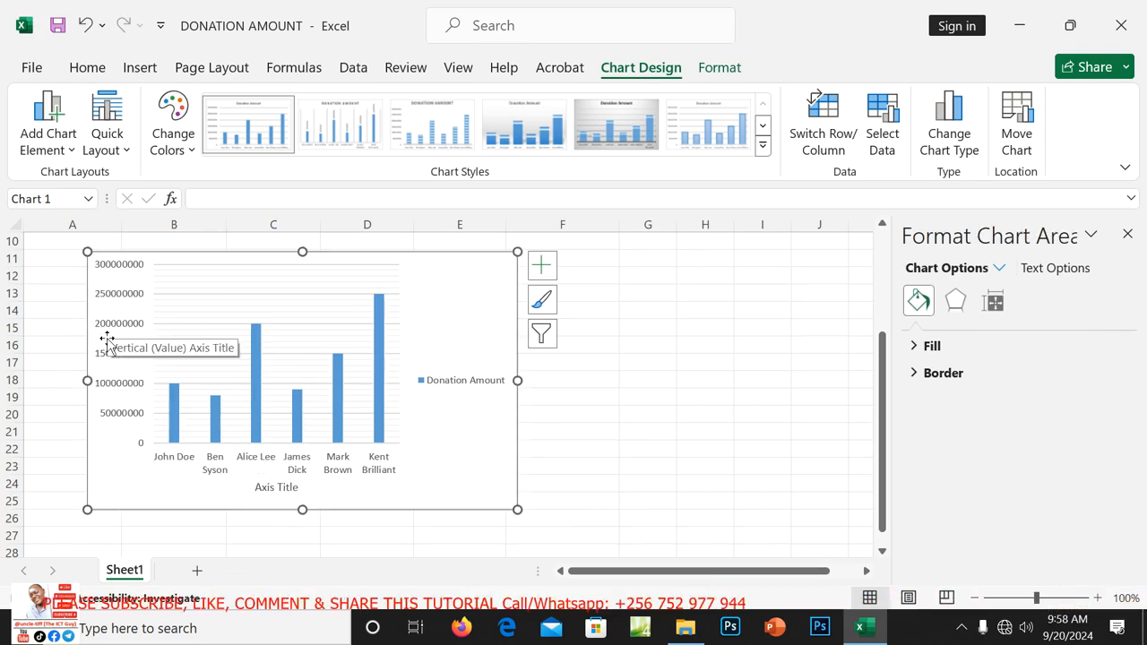
click(86, 25)
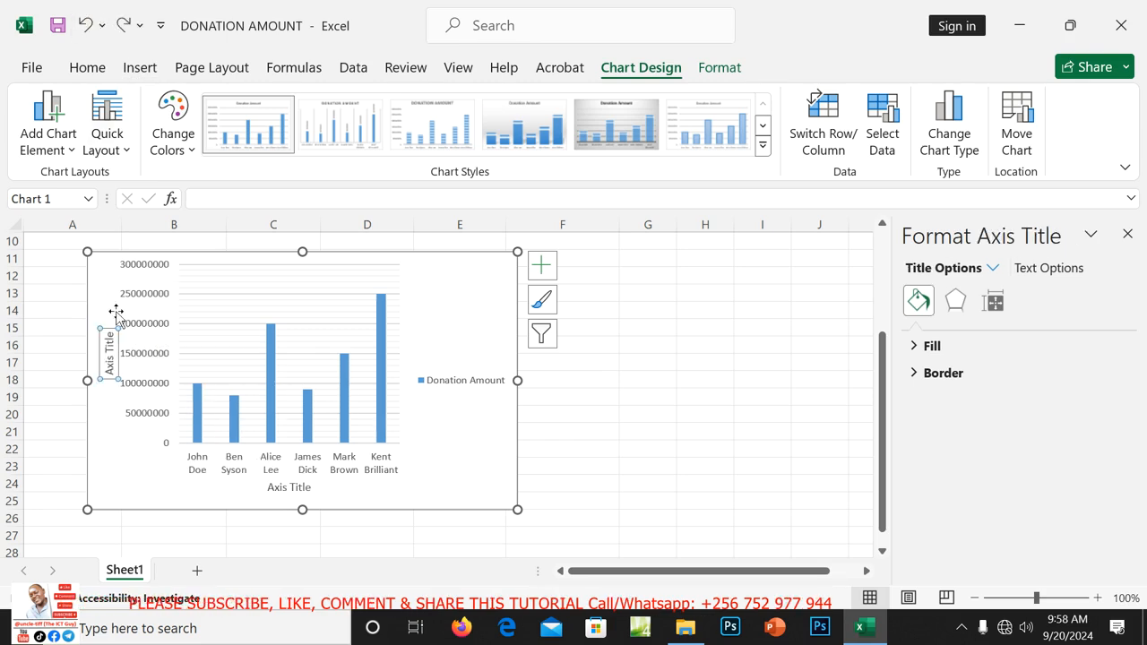
Name the vertical axis DONATION AMOUNT and the horizontal axis MEMBERS'S NAMES.
double_click(111, 342)
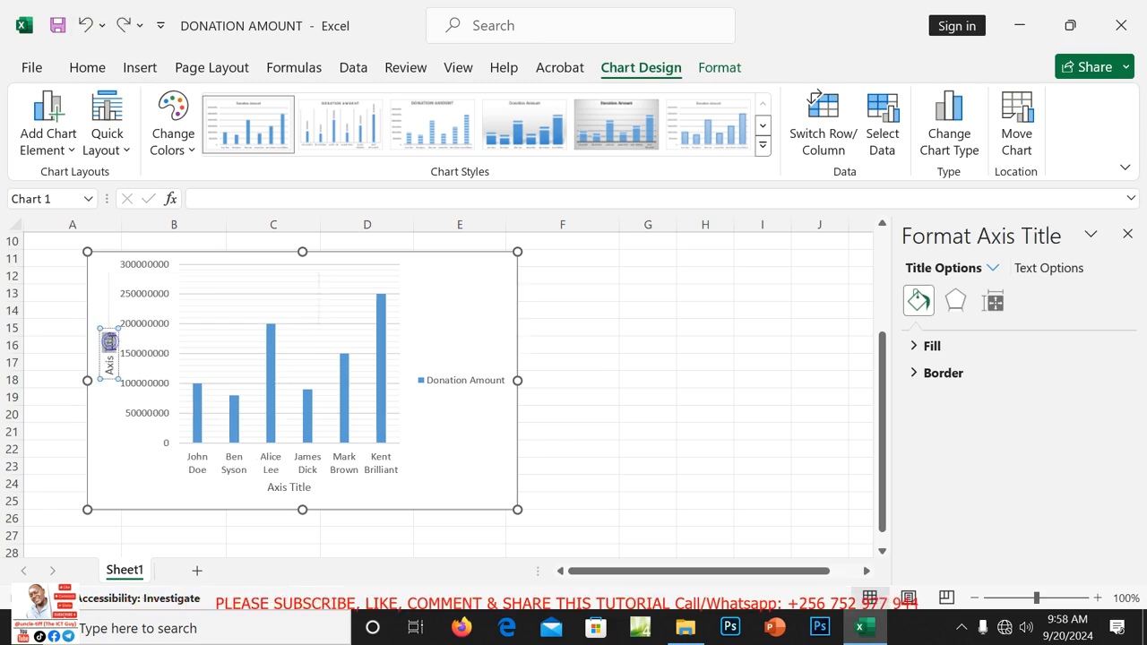
click(110, 341)
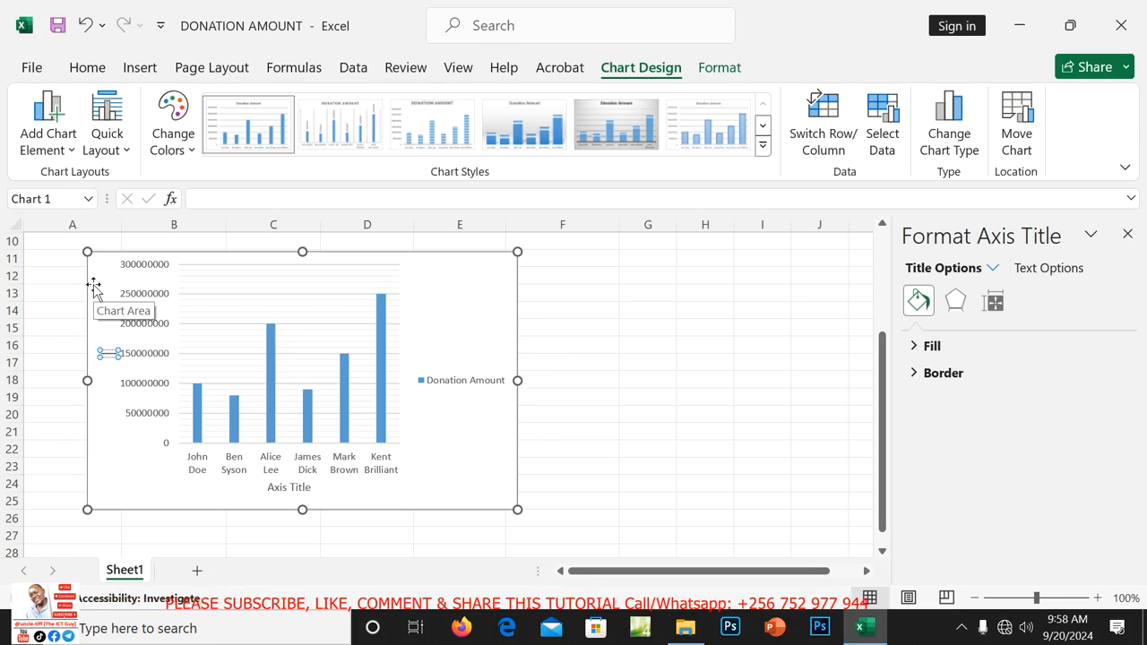
text(DONATIO)
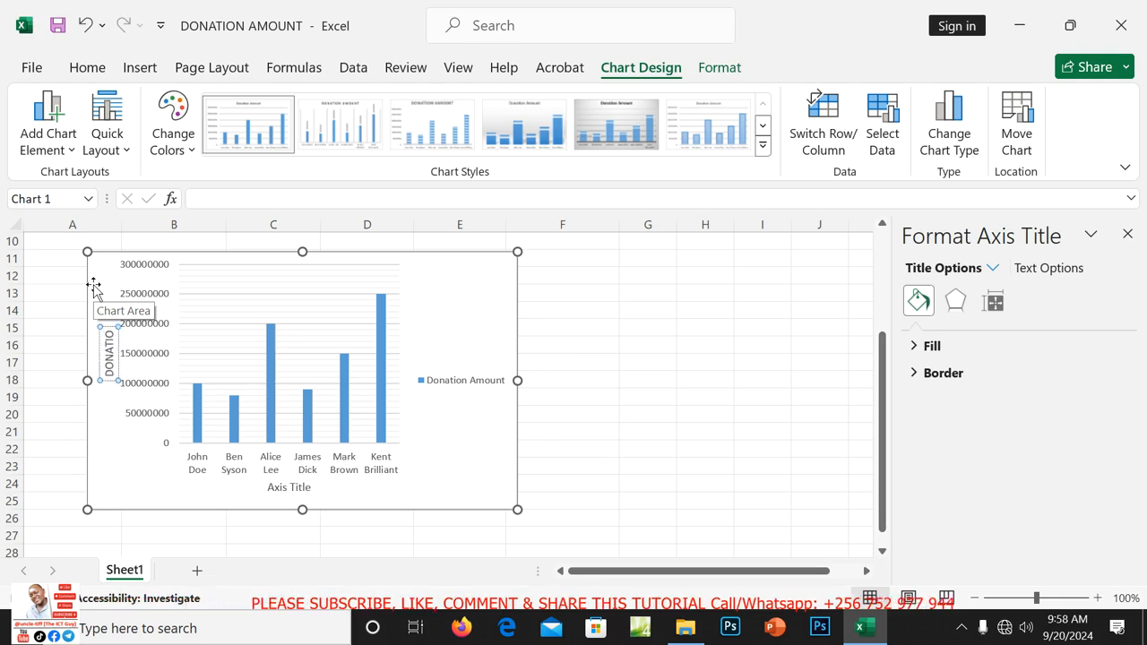
text(N AMOUNT)
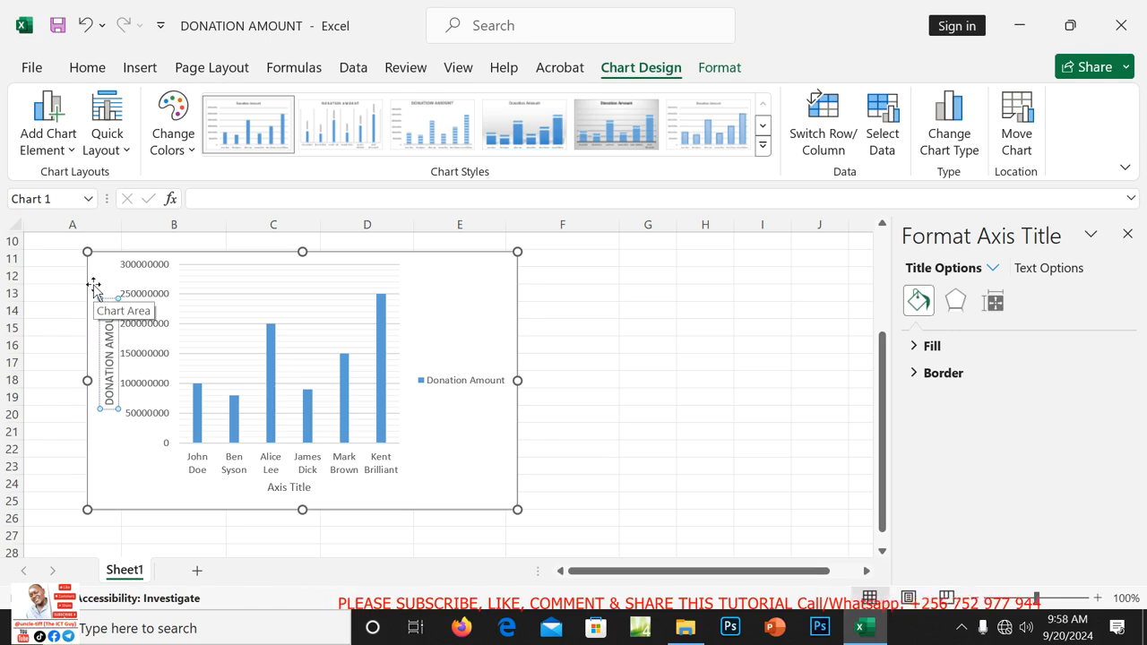
click(291, 487)
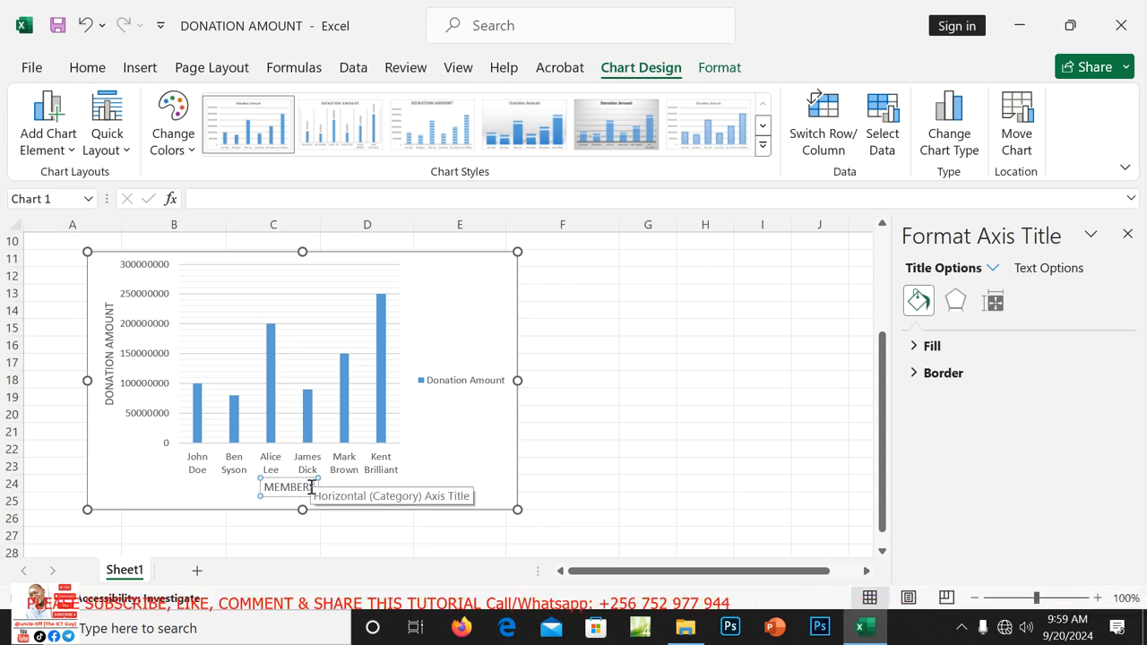
text(S'S NAMES)
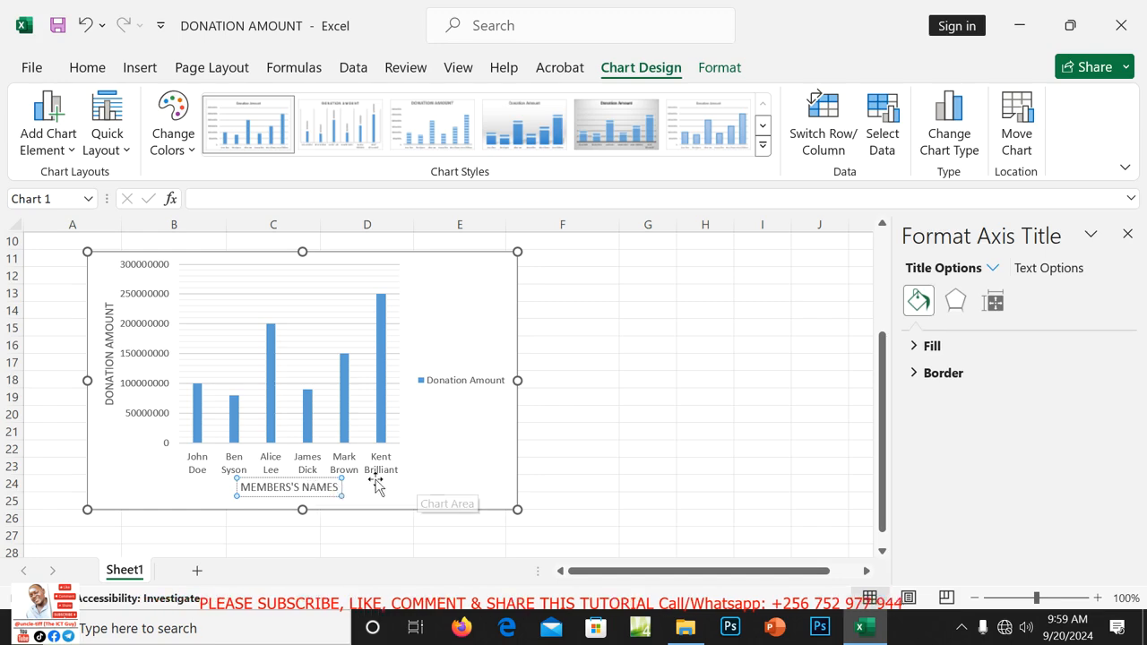
click(470, 456)
click(649, 400)
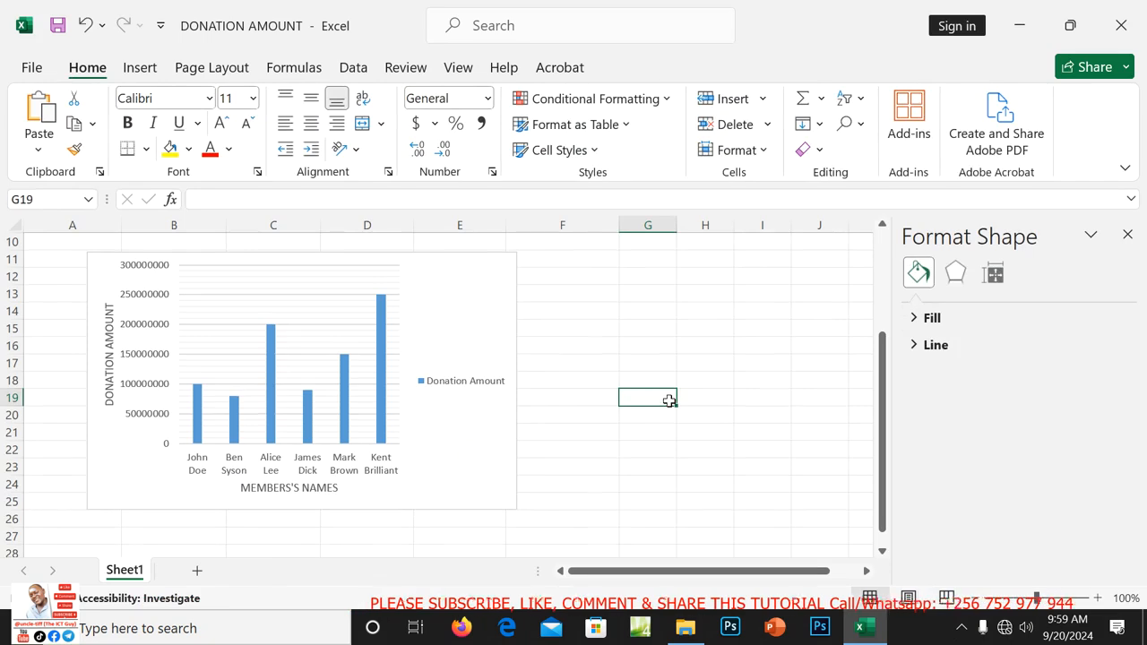
Try Insert > Header & Footer, dismissing the printer warnings and Page Setup.
drag(884, 386, 901, 260)
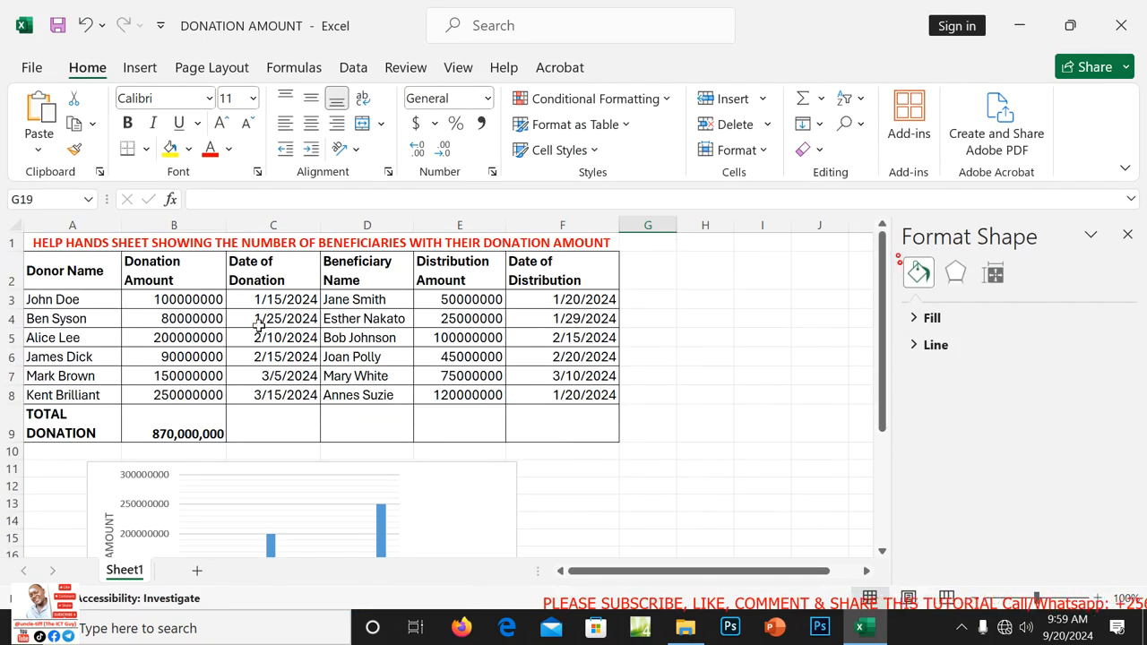
click(306, 335)
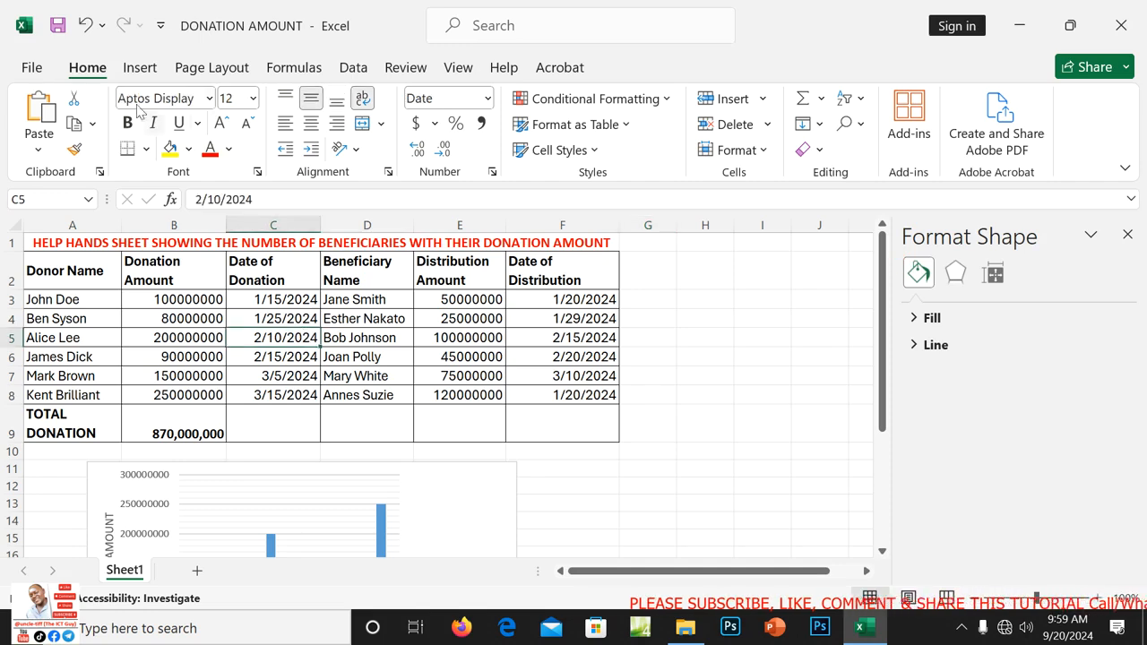
click(142, 69)
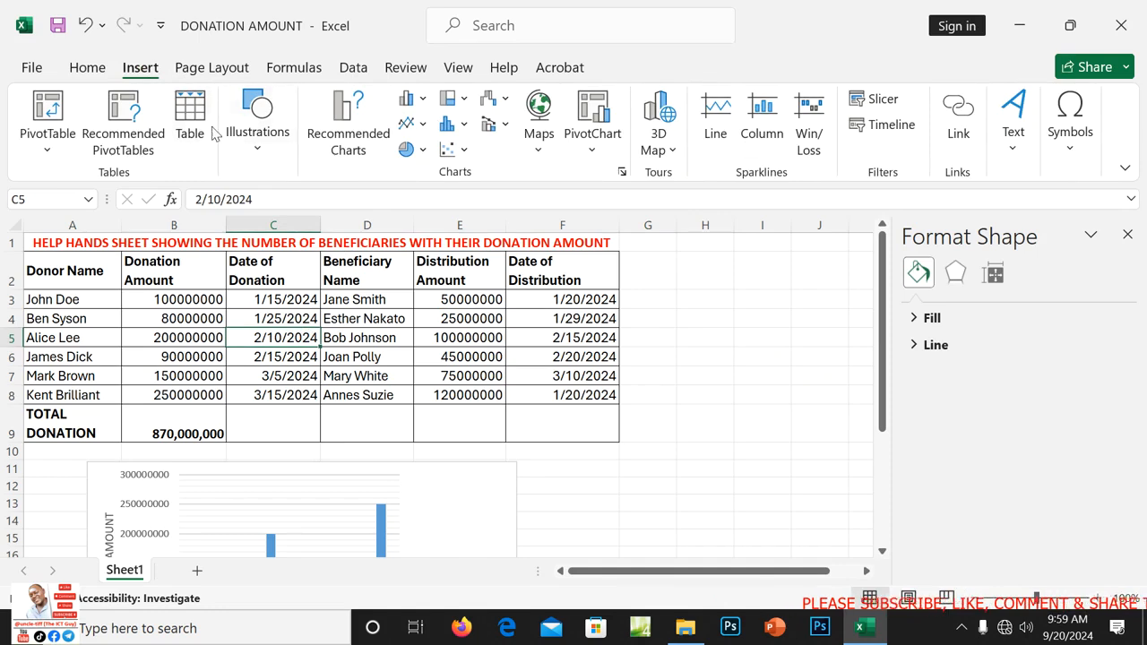
click(1016, 143)
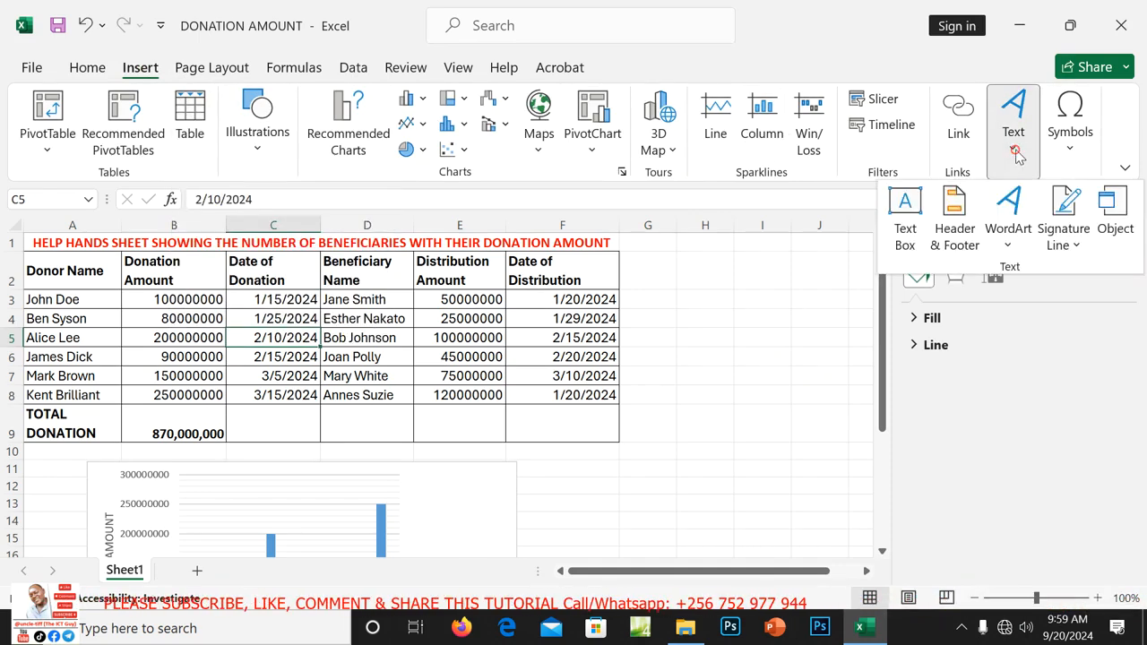
click(937, 226)
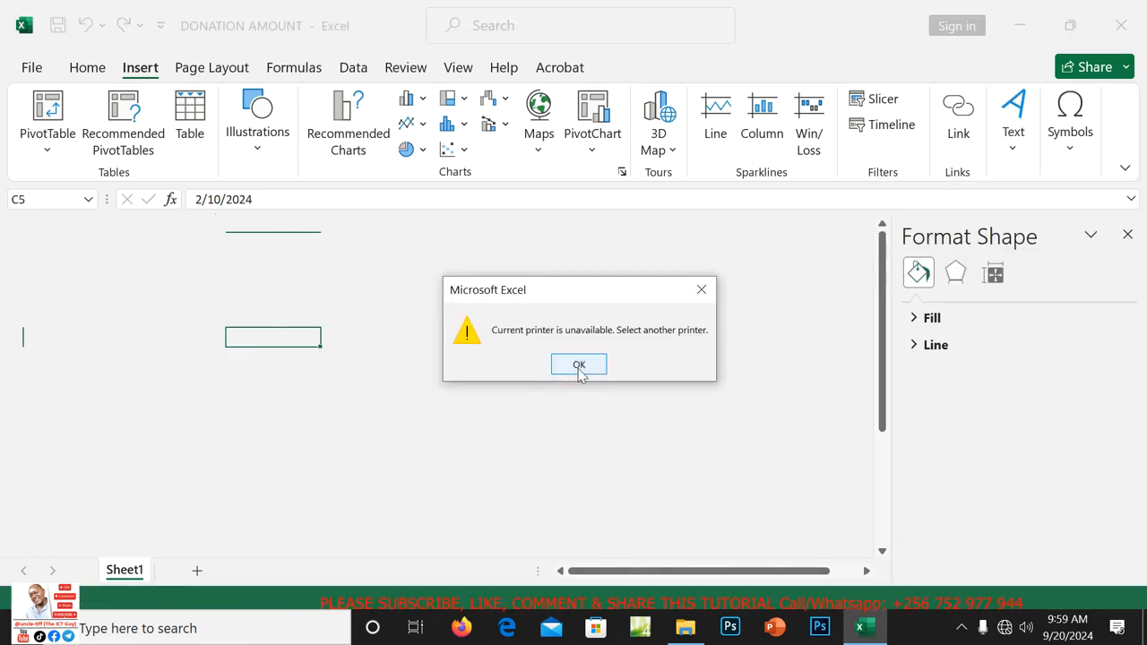
click(579, 366)
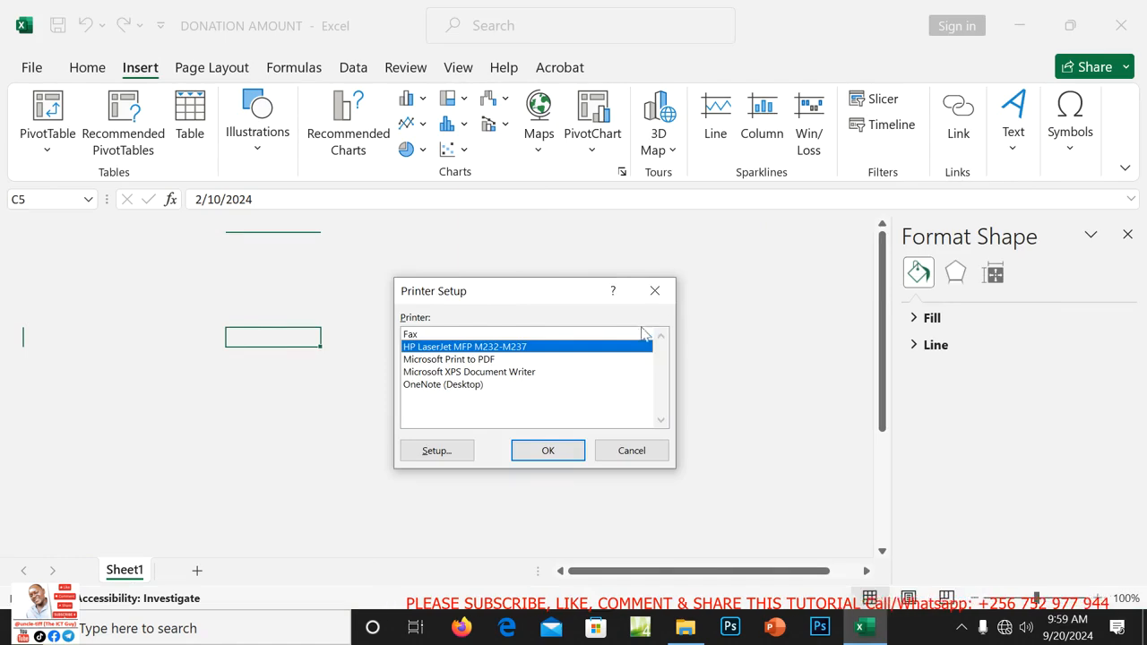
click(657, 292)
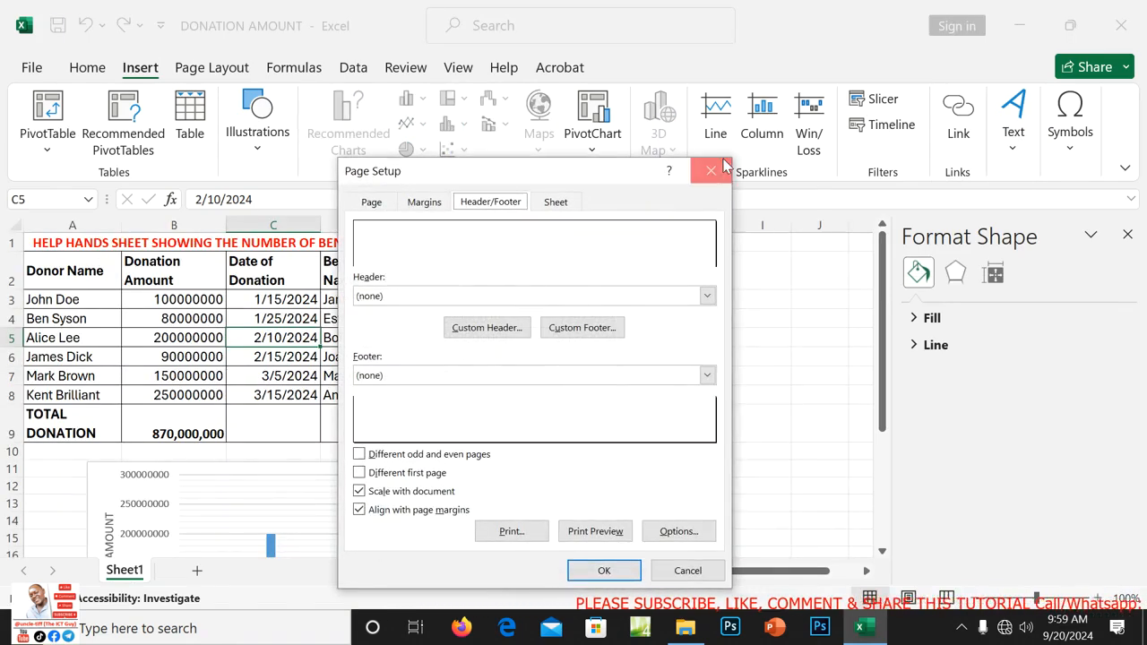
click(723, 161)
Retry Header & Footer twice more, cancelling the printer errors each time, then close Excel.
click(349, 299)
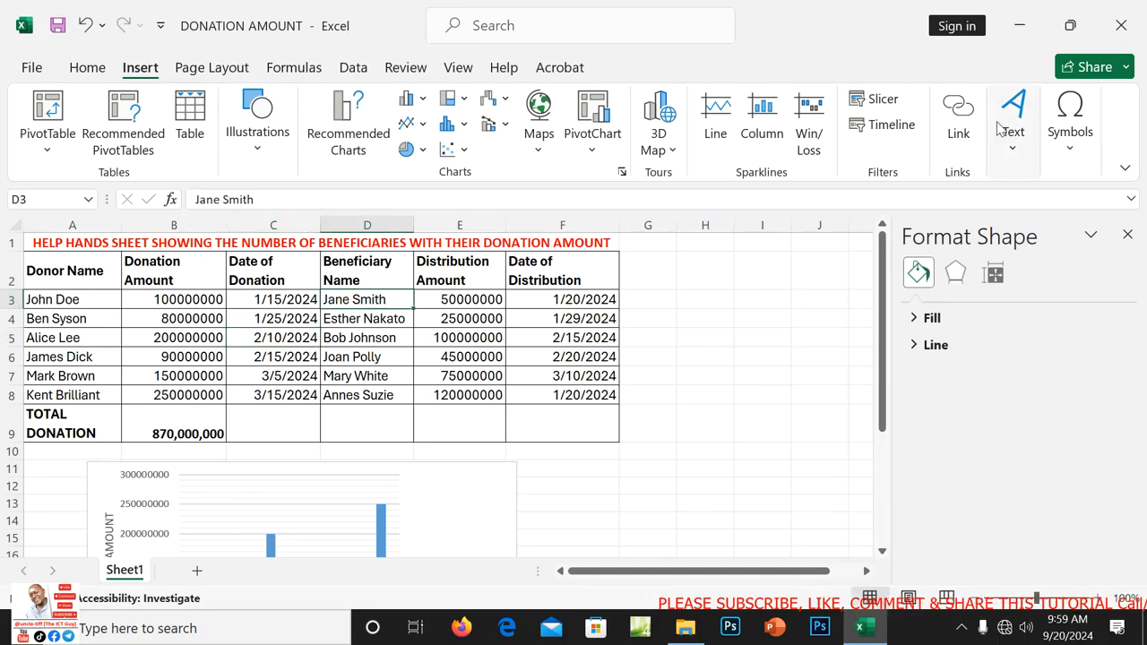
click(1013, 143)
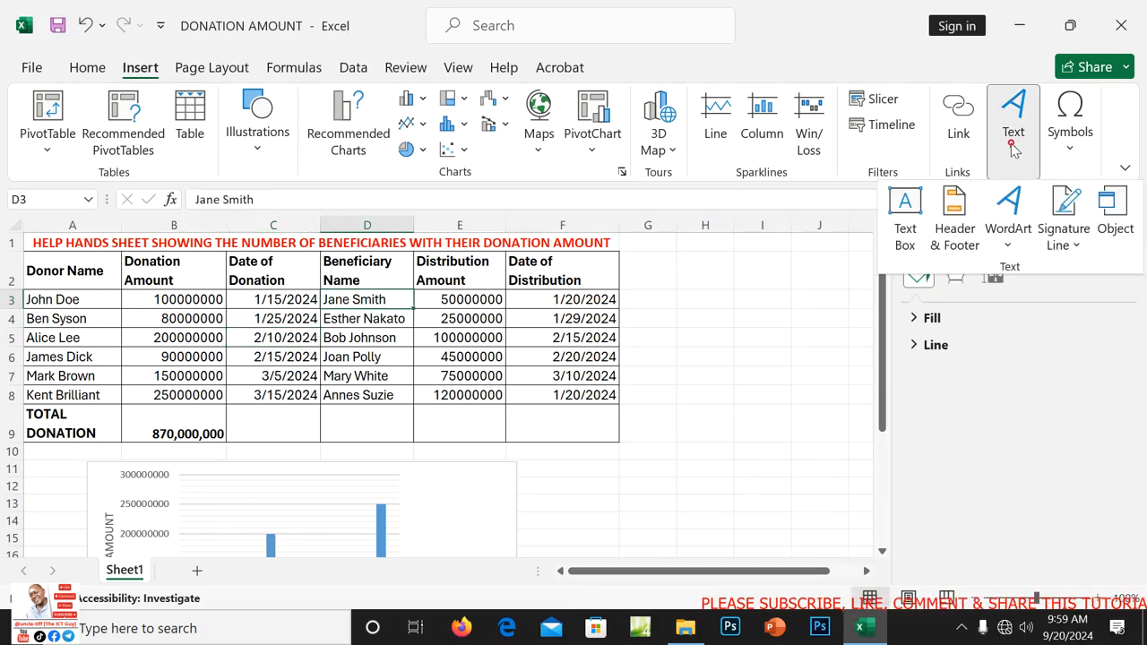
click(956, 236)
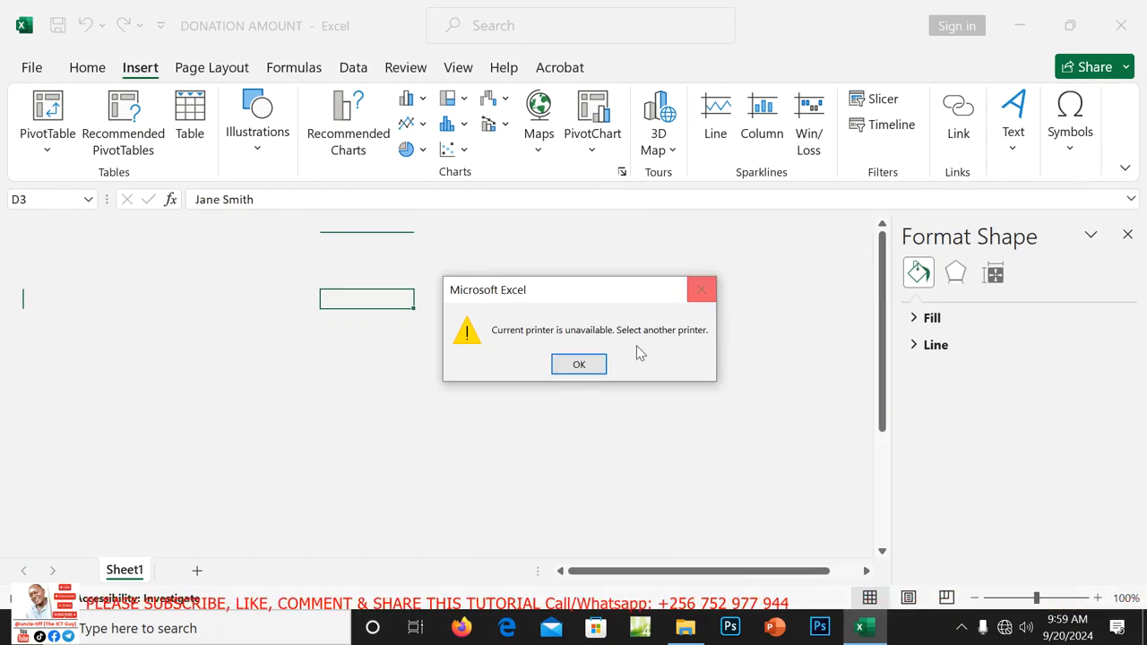
click(702, 290)
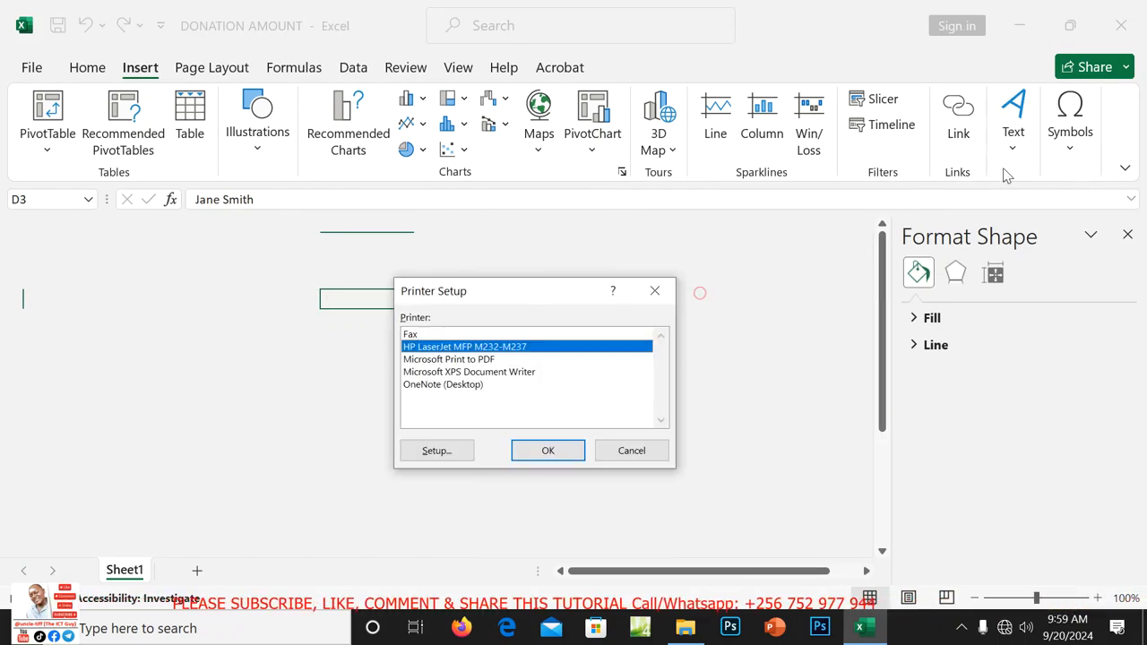
click(655, 291)
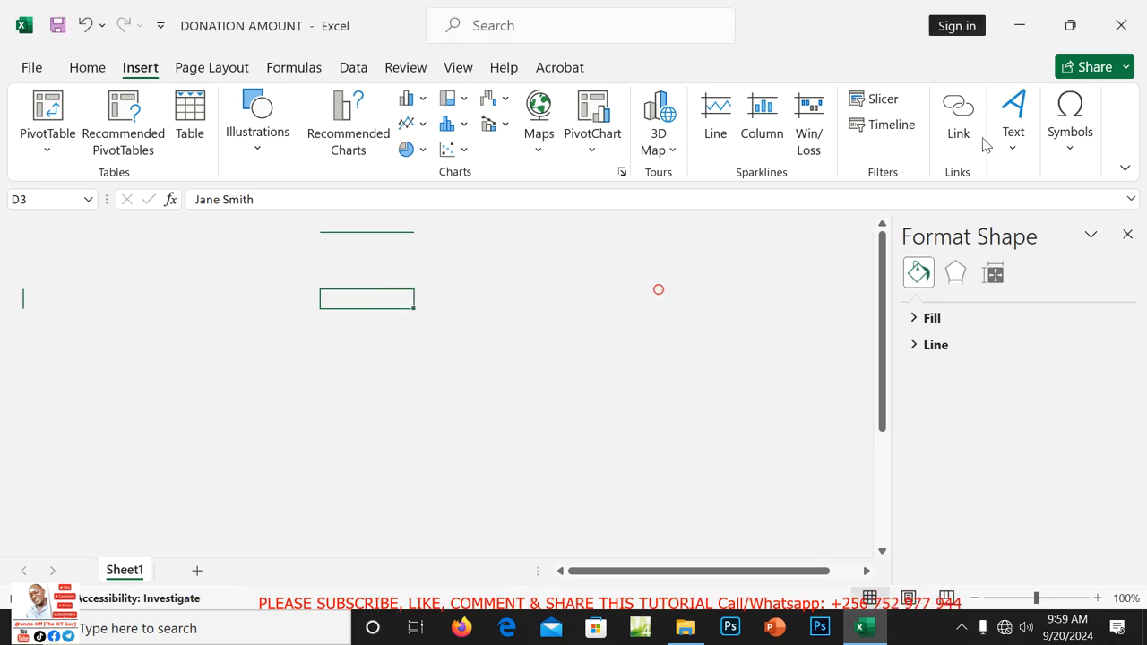
click(710, 170)
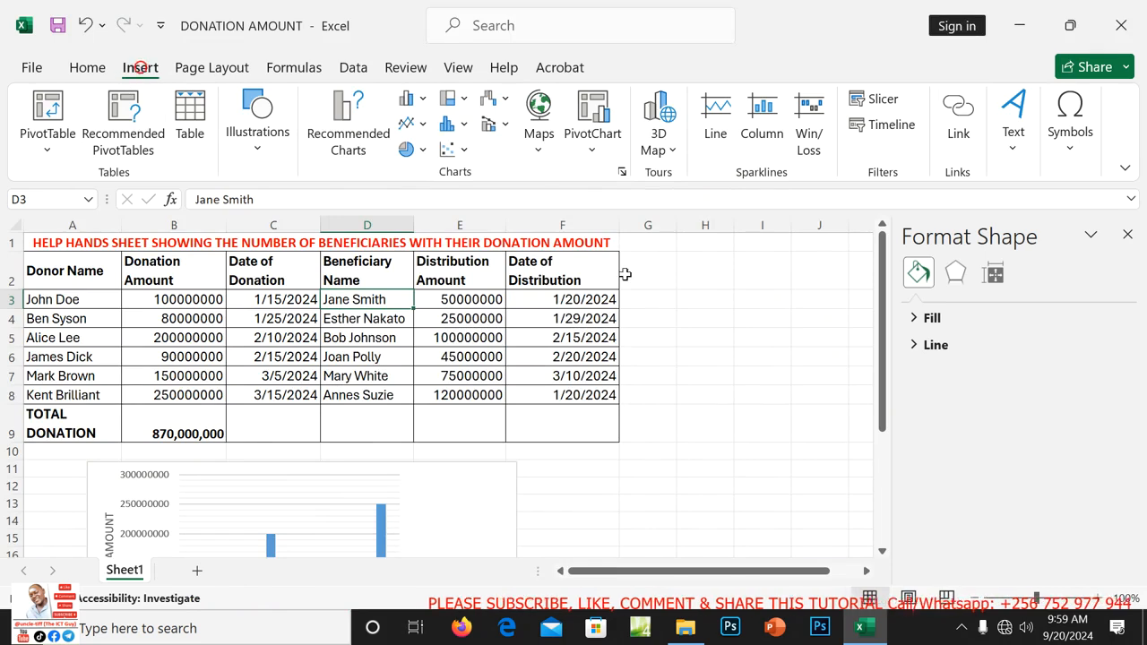
click(1029, 145)
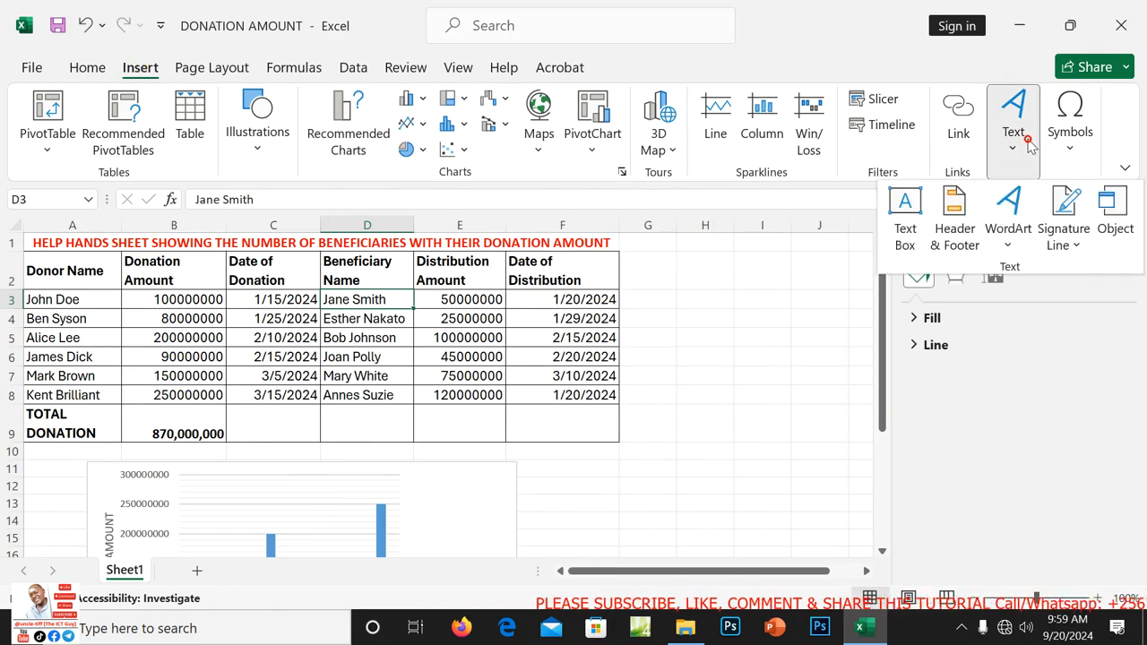
click(965, 221)
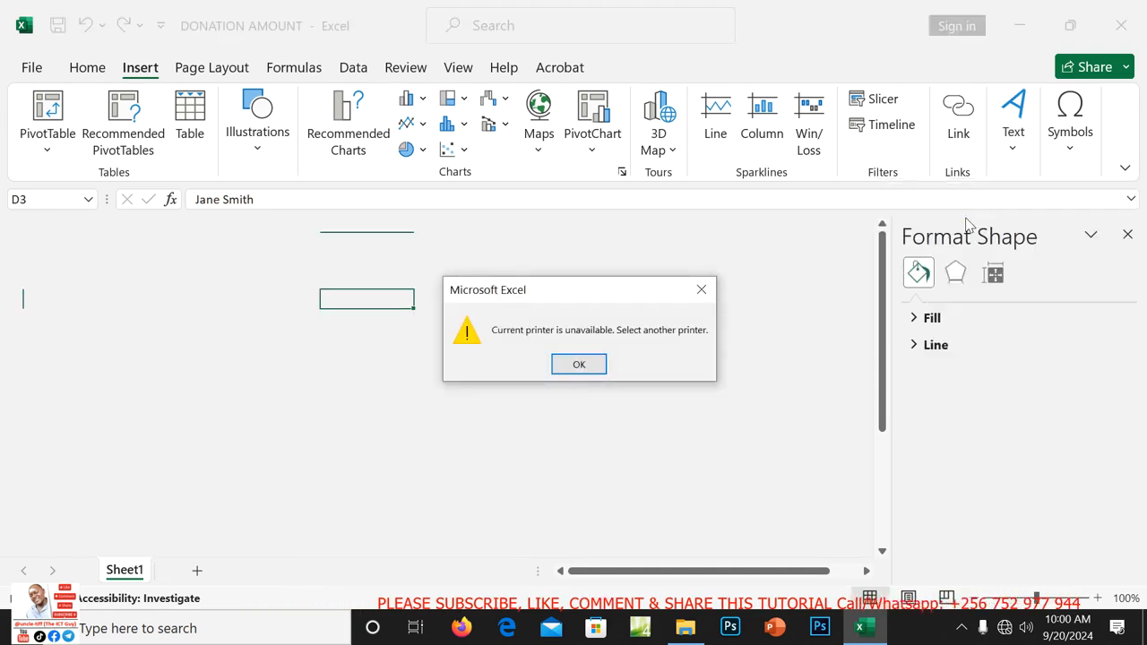
click(703, 292)
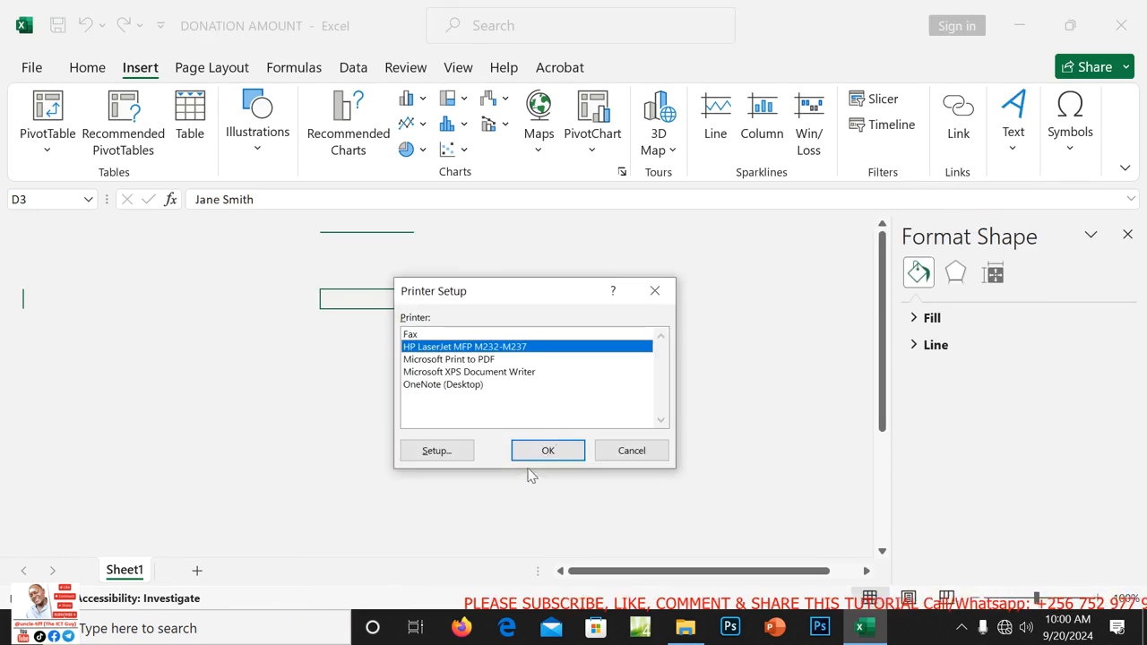
click(656, 292)
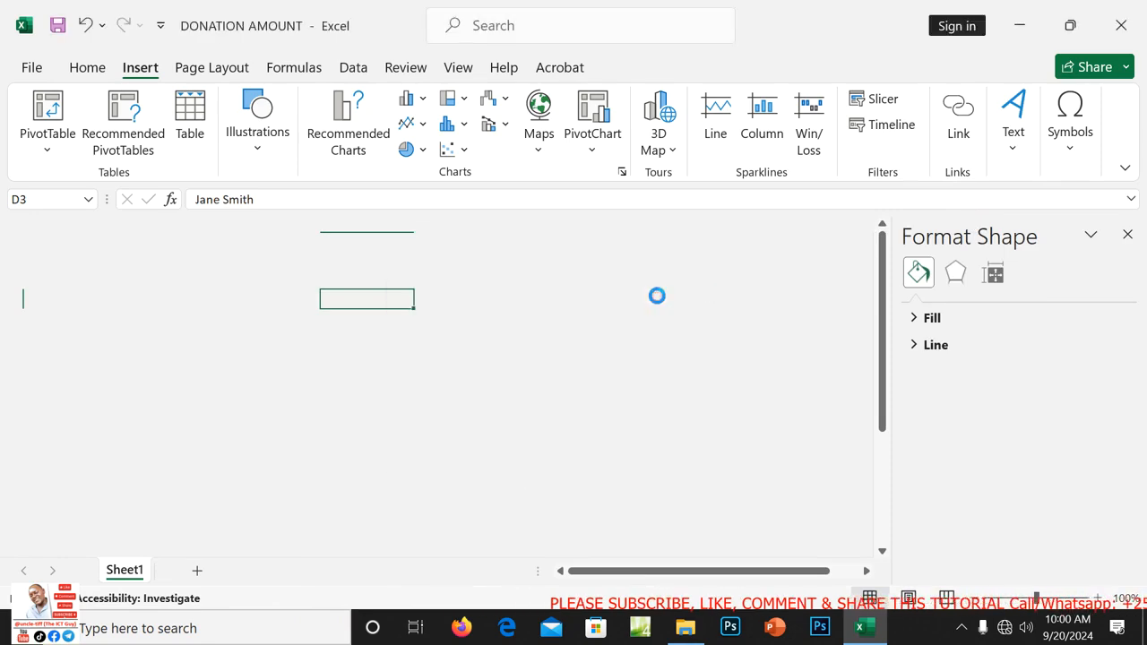
click(710, 171)
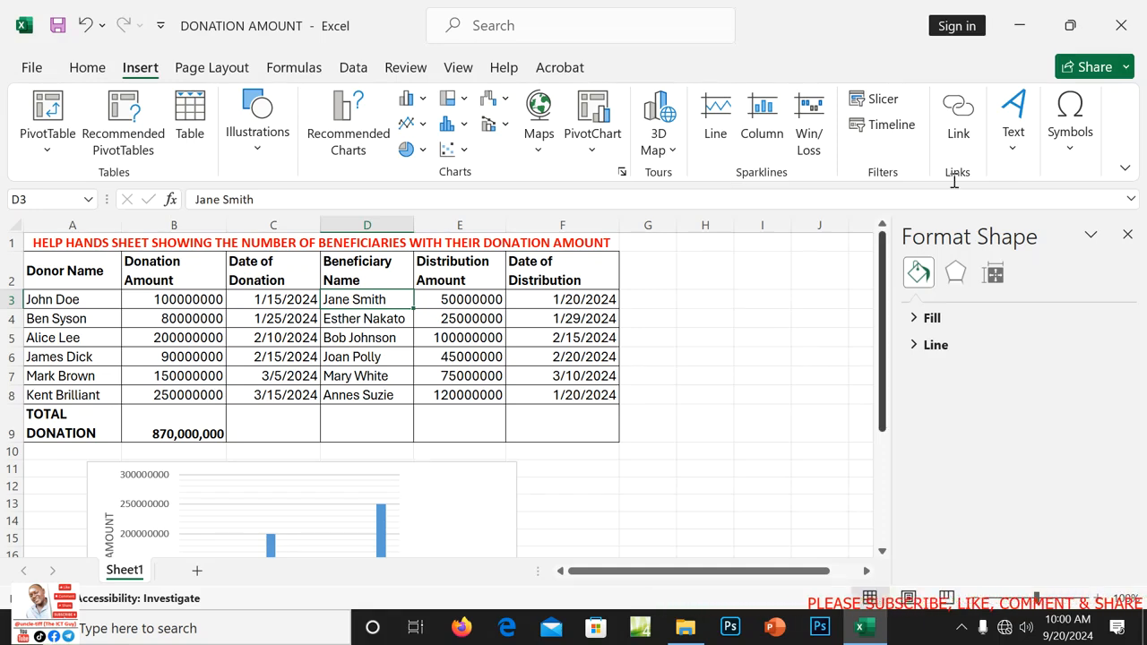
click(1127, 25)
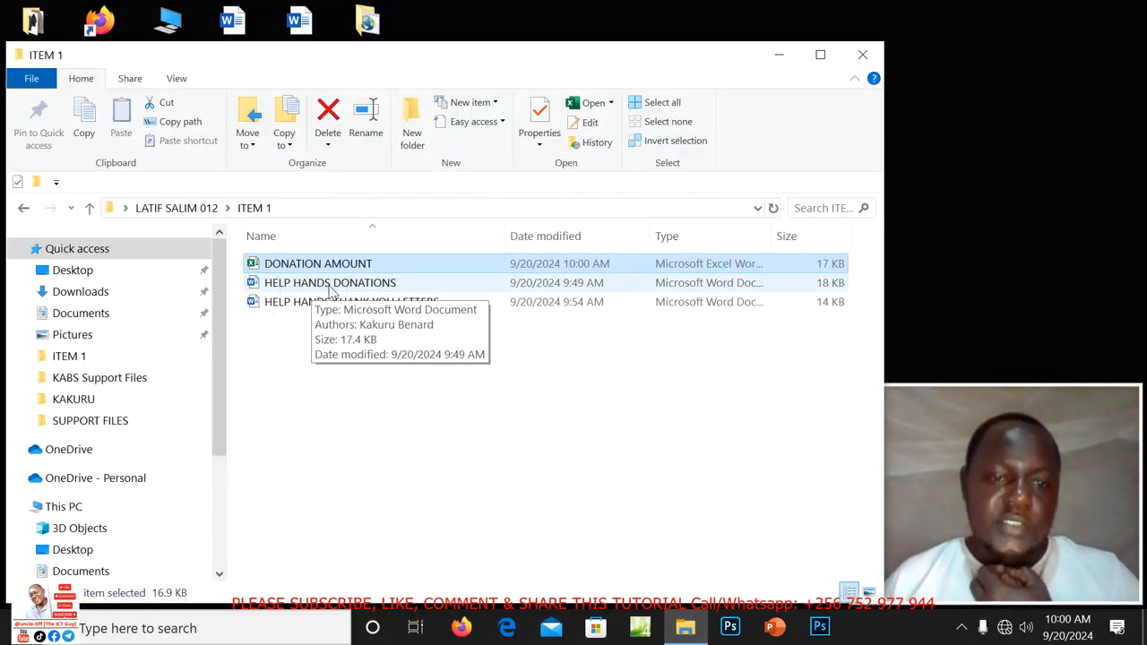
Open HELP HANDS DONATIONS from ITEM 1, reopen it, and dismiss the Get Genuine Office banner.
double_click(328, 283)
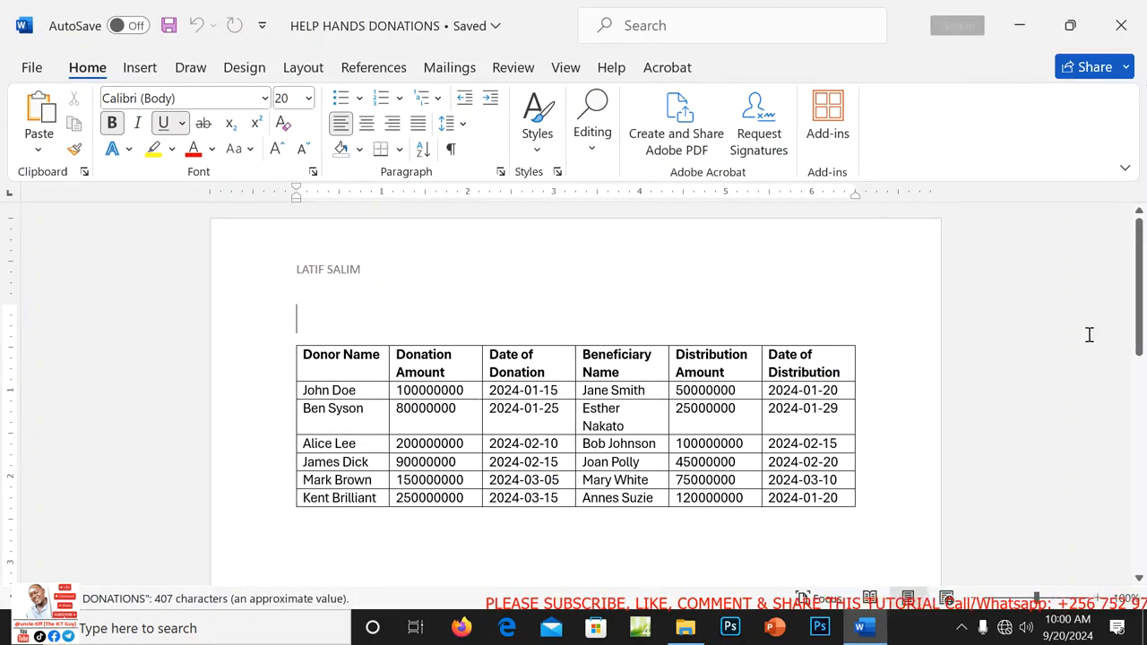
drag(1140, 293, 1144, 231)
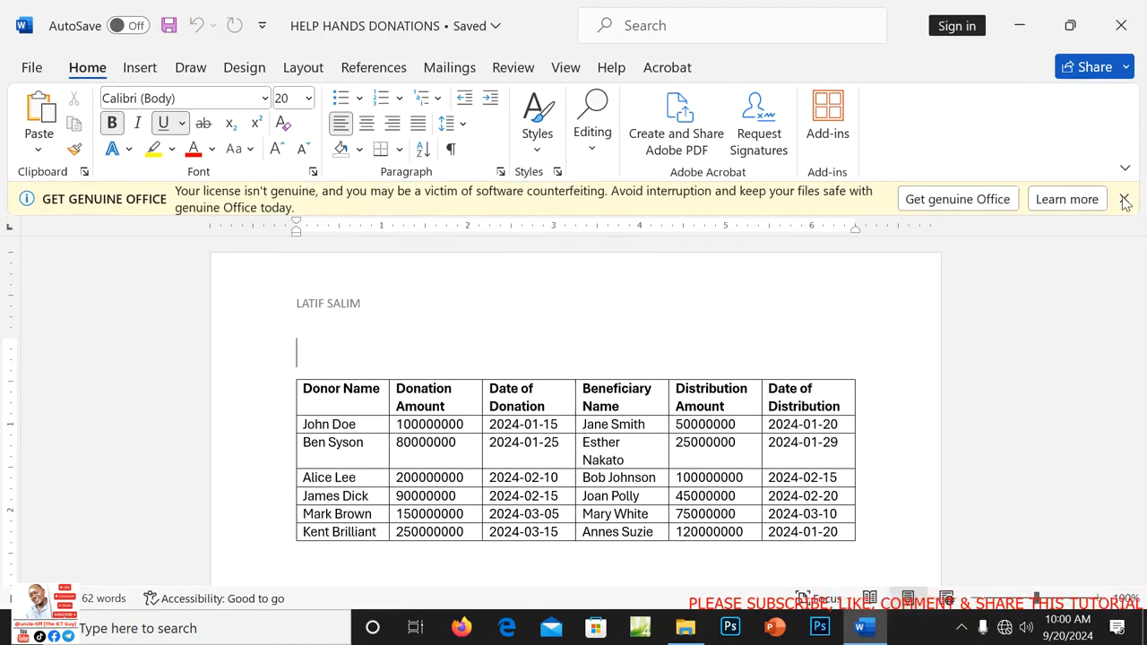
click(1125, 200)
click(1121, 25)
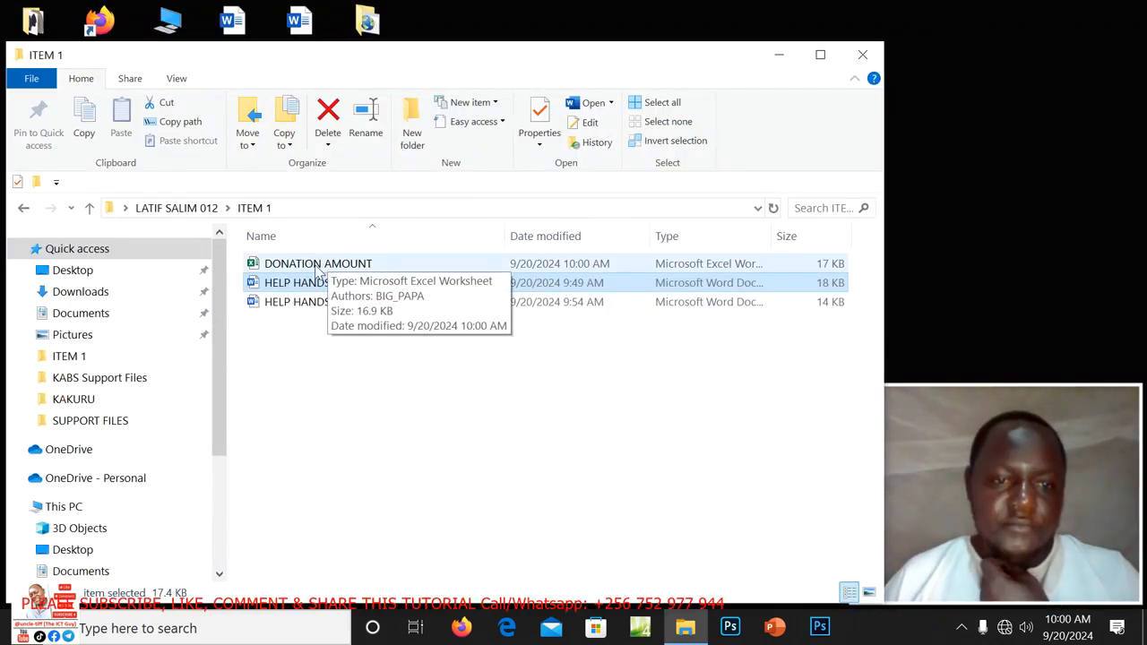
double_click(303, 281)
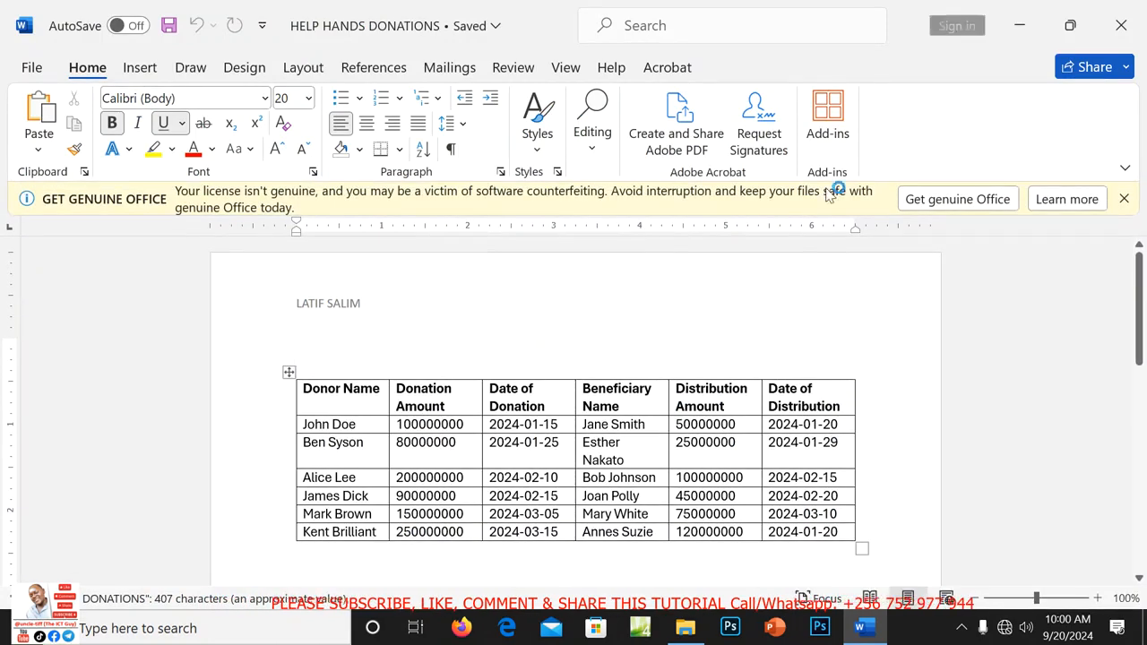
click(1123, 201)
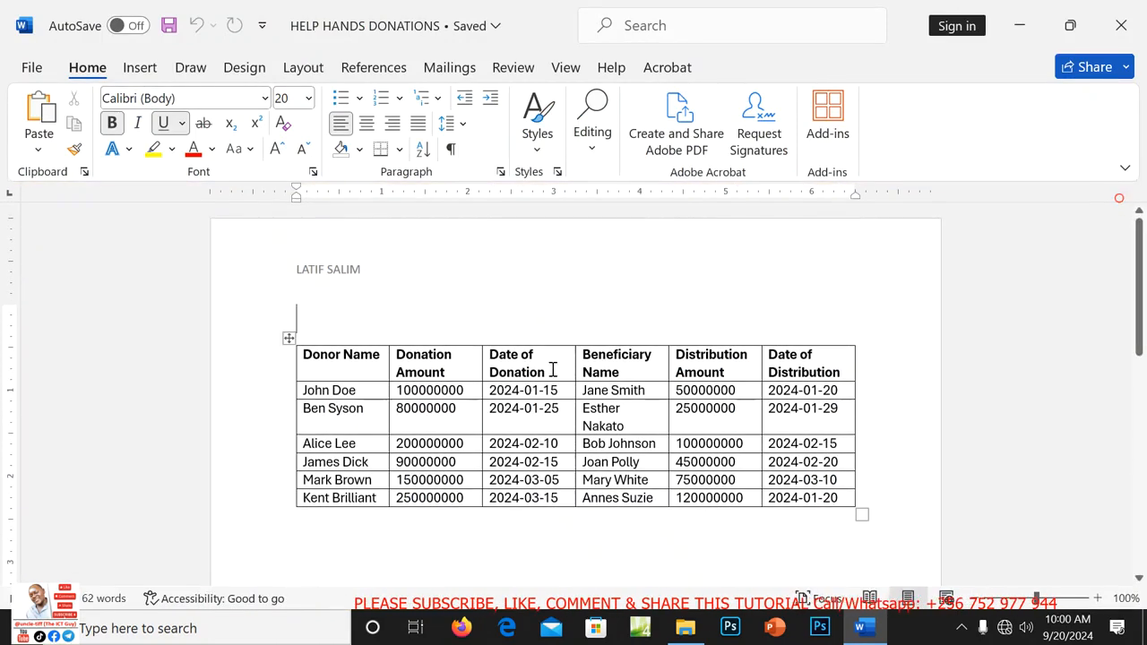
Try two orange grid styles, then apply the green Grid Table 4 style to the donations table.
click(290, 337)
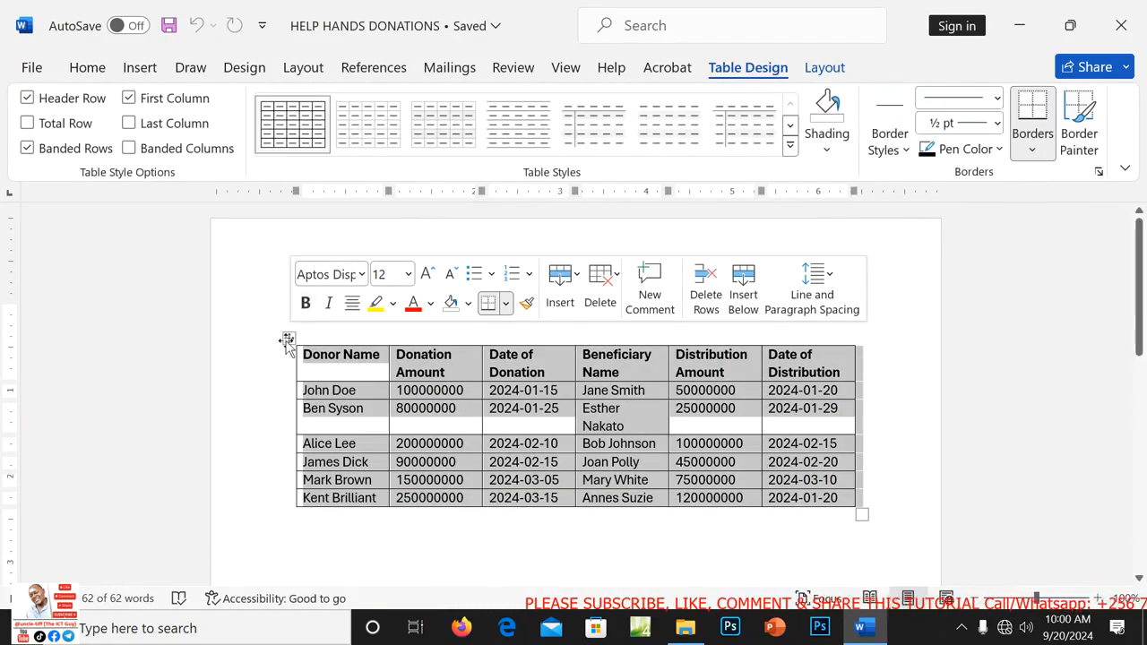
click(790, 146)
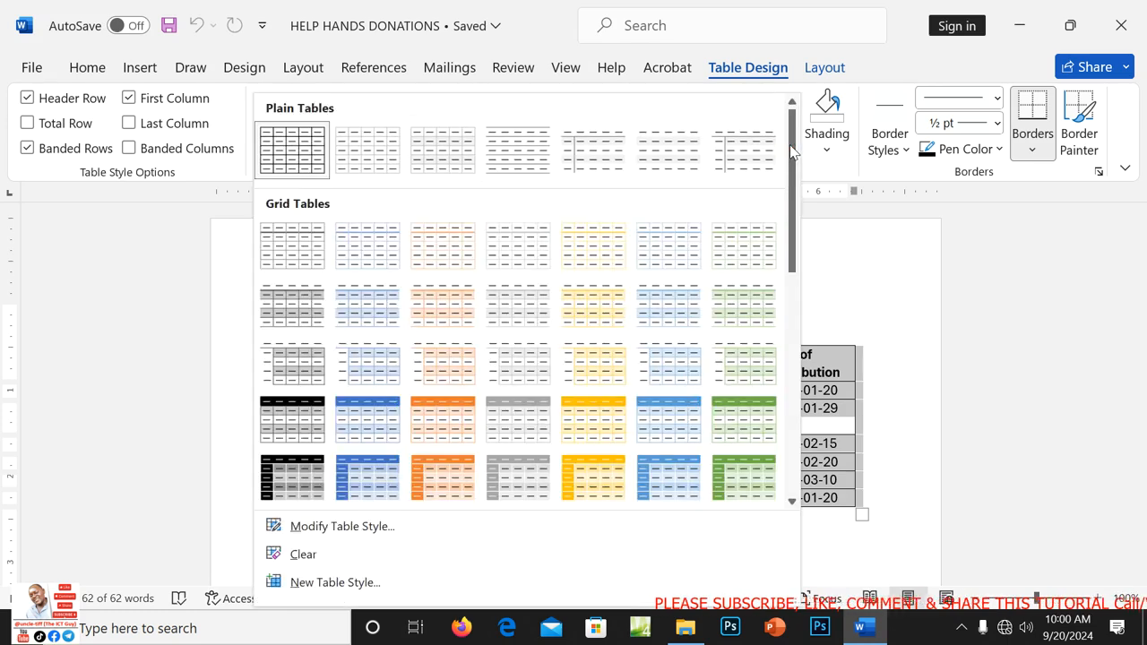
click(443, 241)
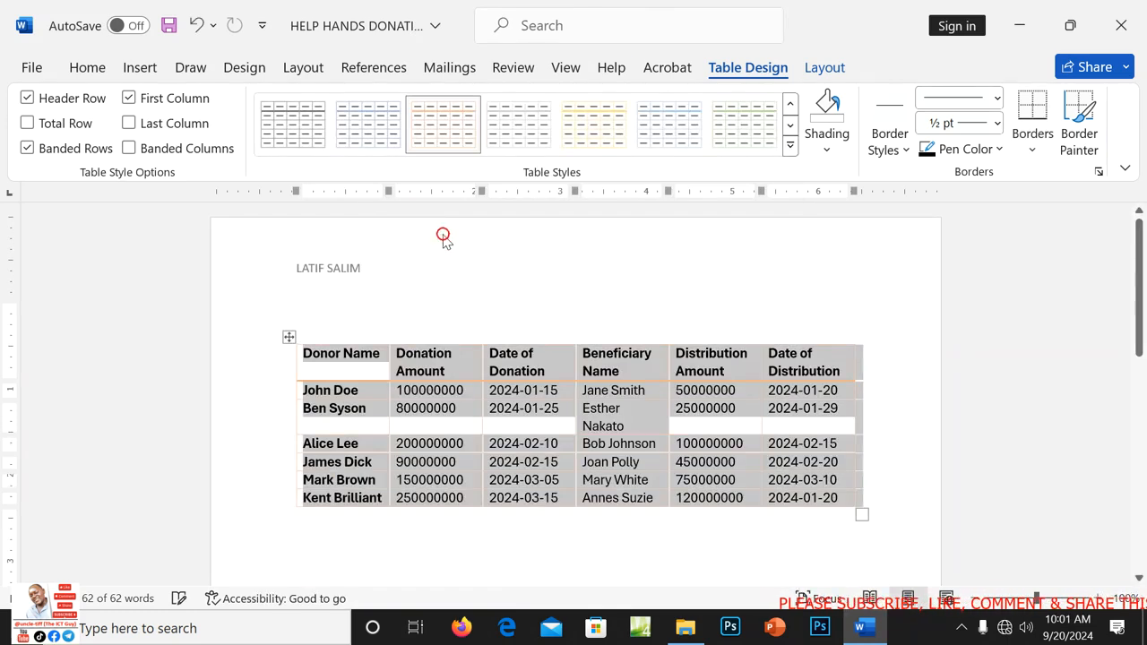
click(790, 146)
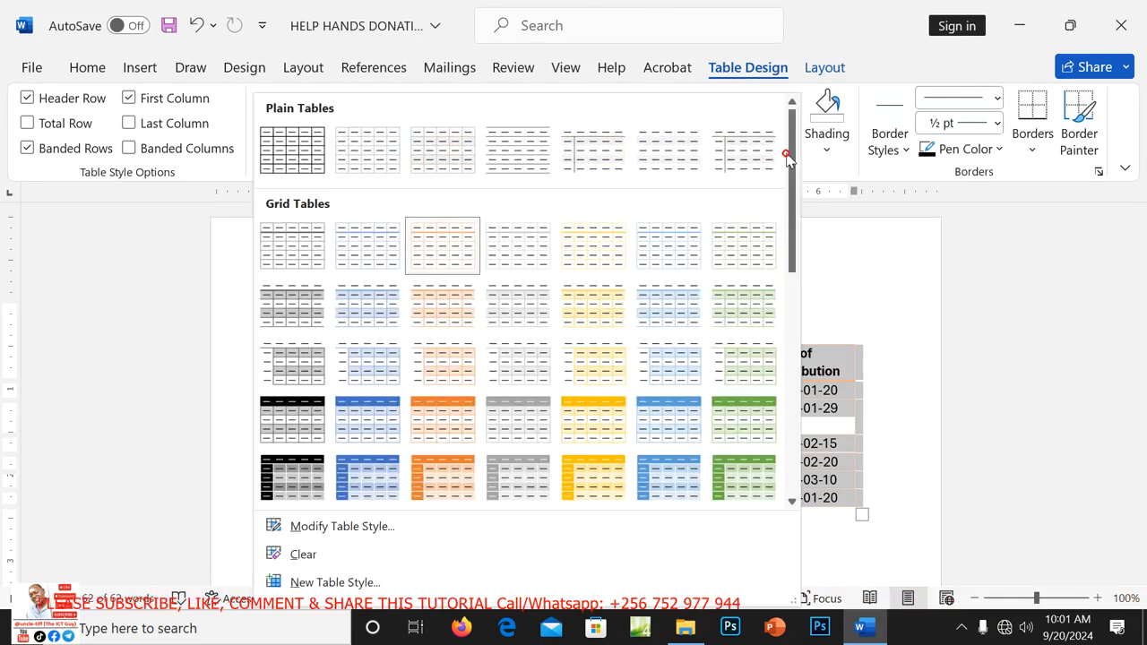
click(439, 430)
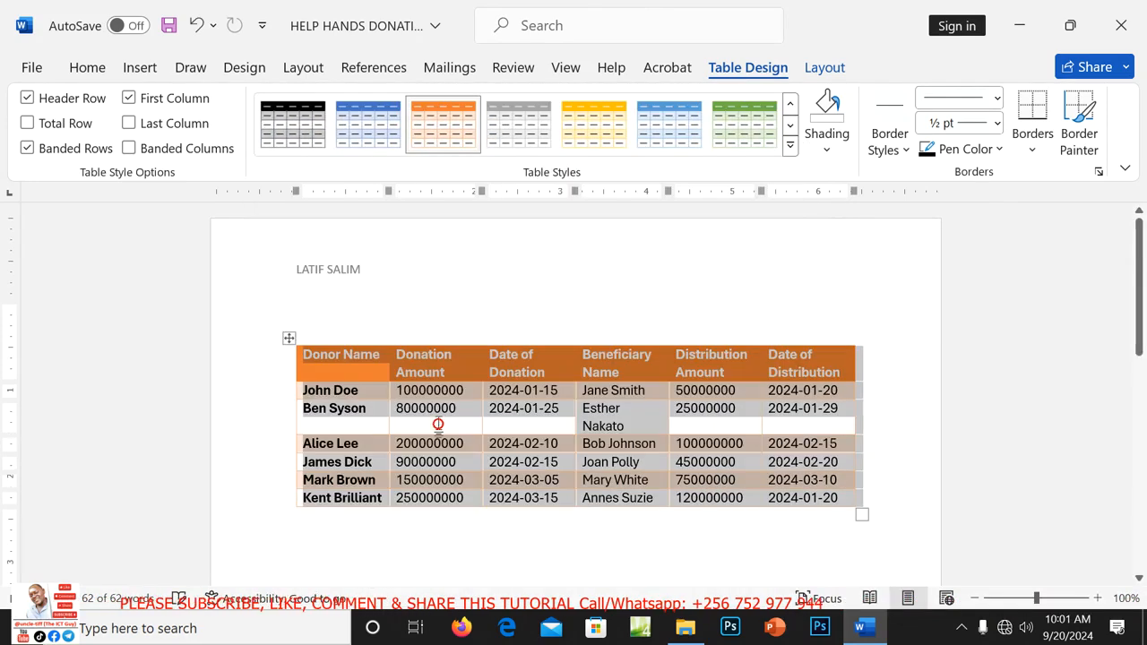
click(791, 145)
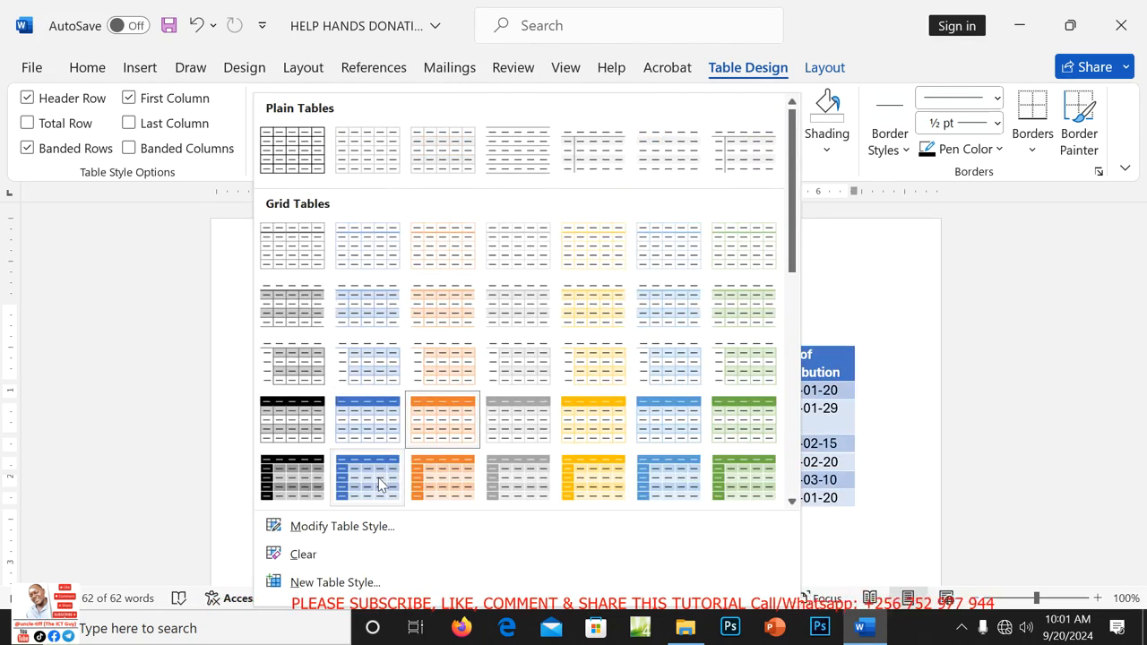
click(740, 412)
Save the HELP HANDS DONATIONS document and close it.
click(901, 252)
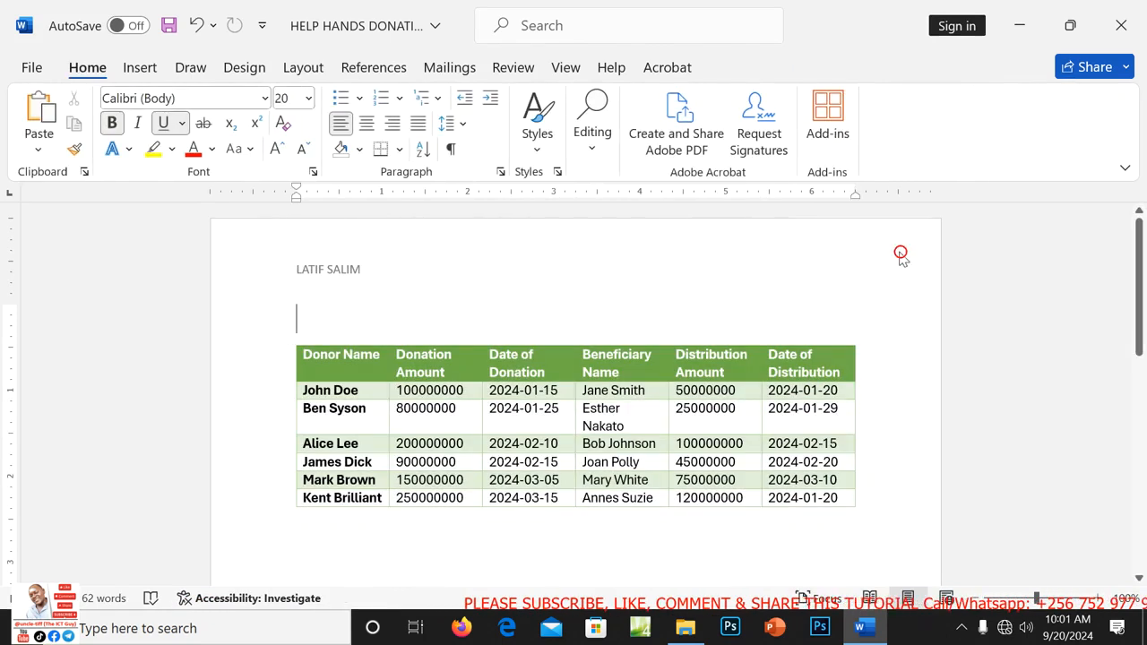
key(ctrl+s)
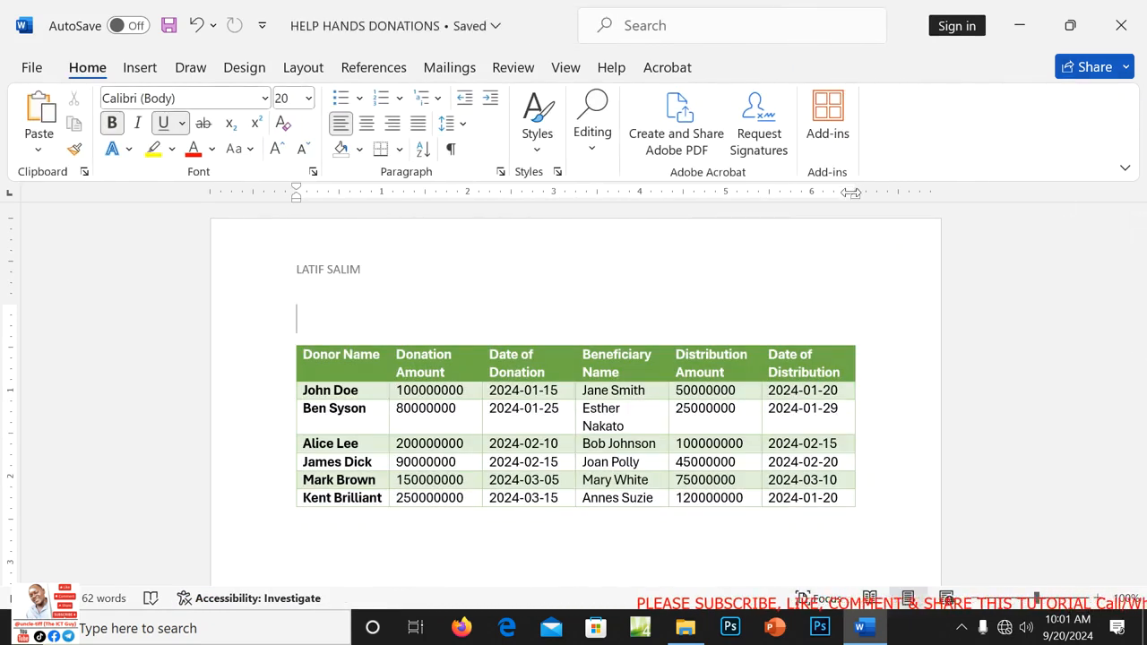
click(1131, 29)
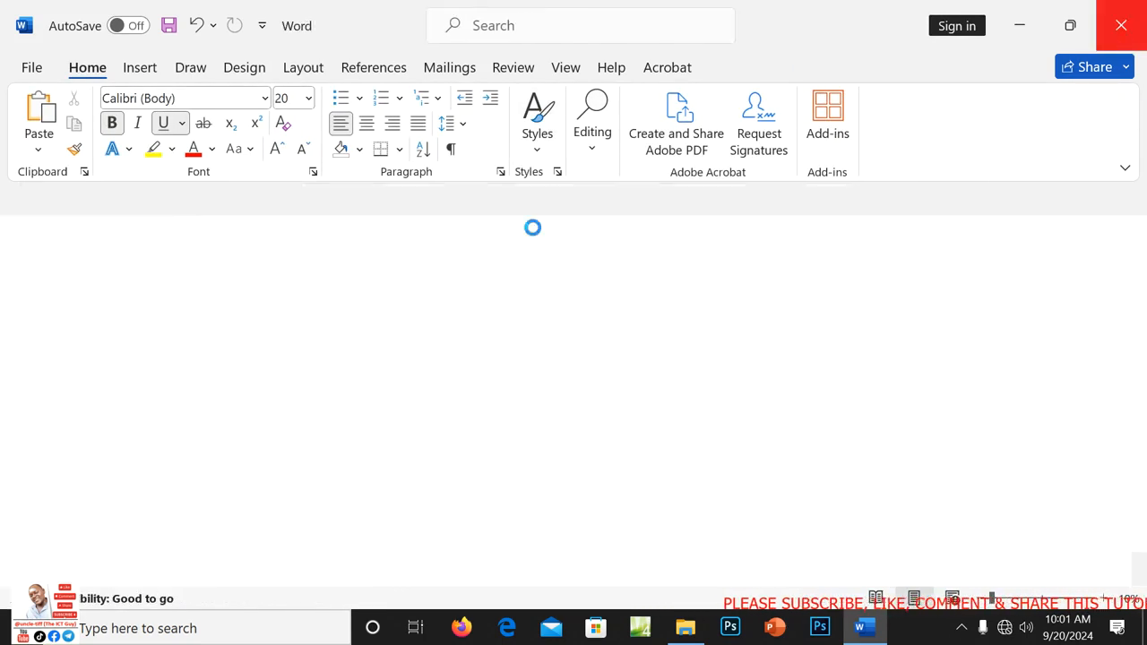
Open HELP HANDS THANK YOU LETTERS and add a blank header containing the writer's name.
double_click(303, 303)
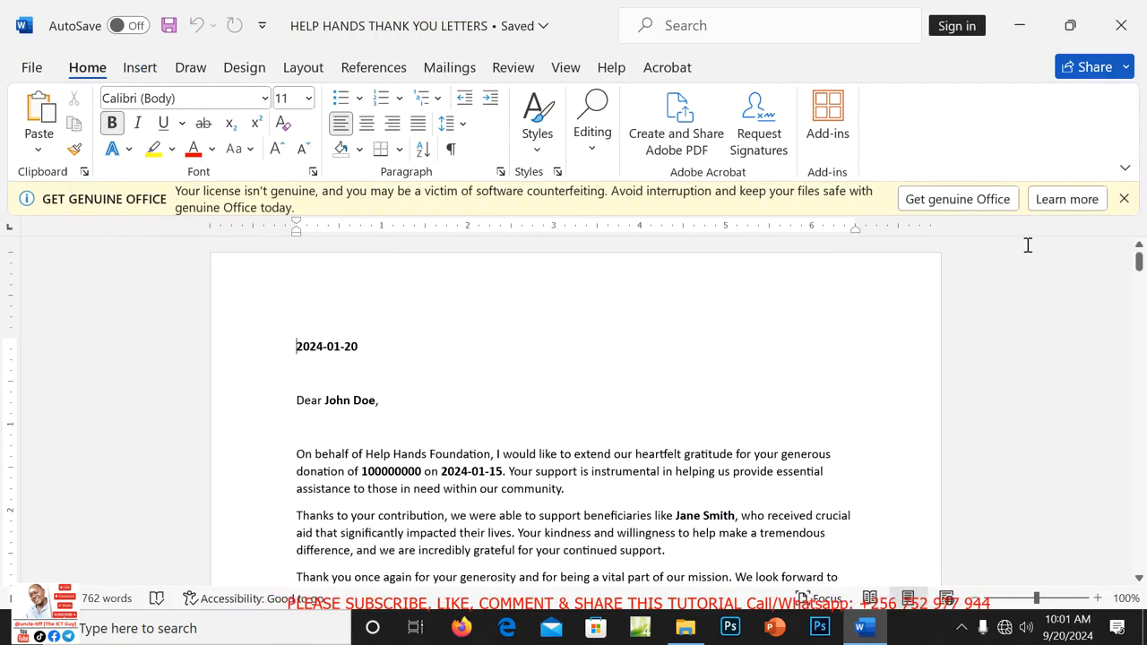
click(1122, 198)
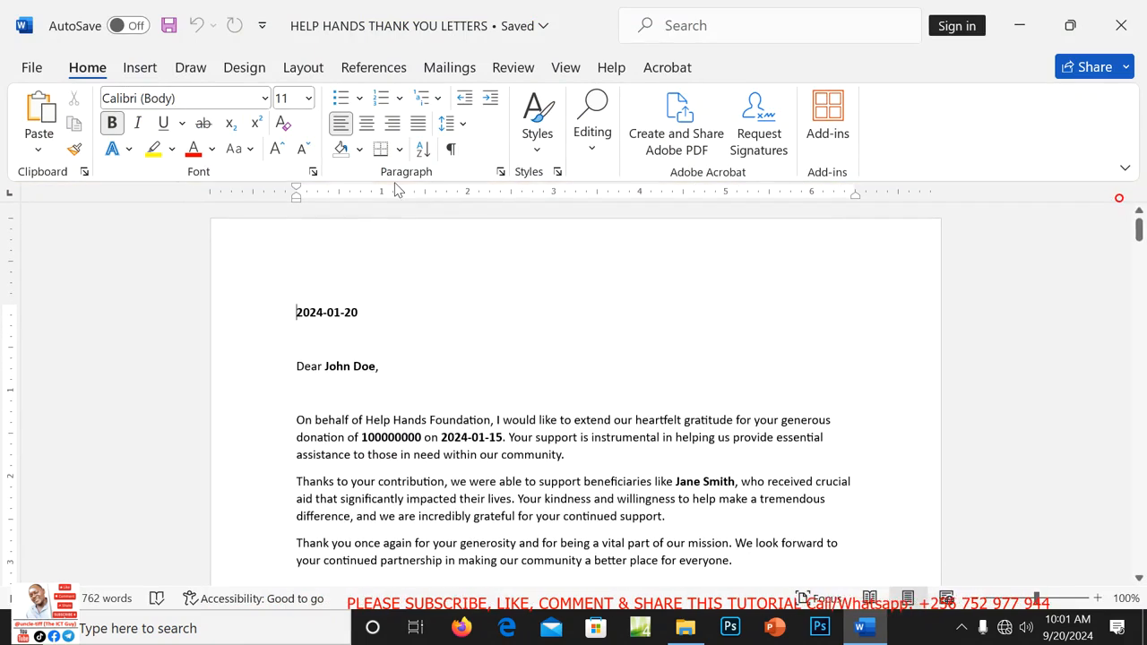
click(141, 68)
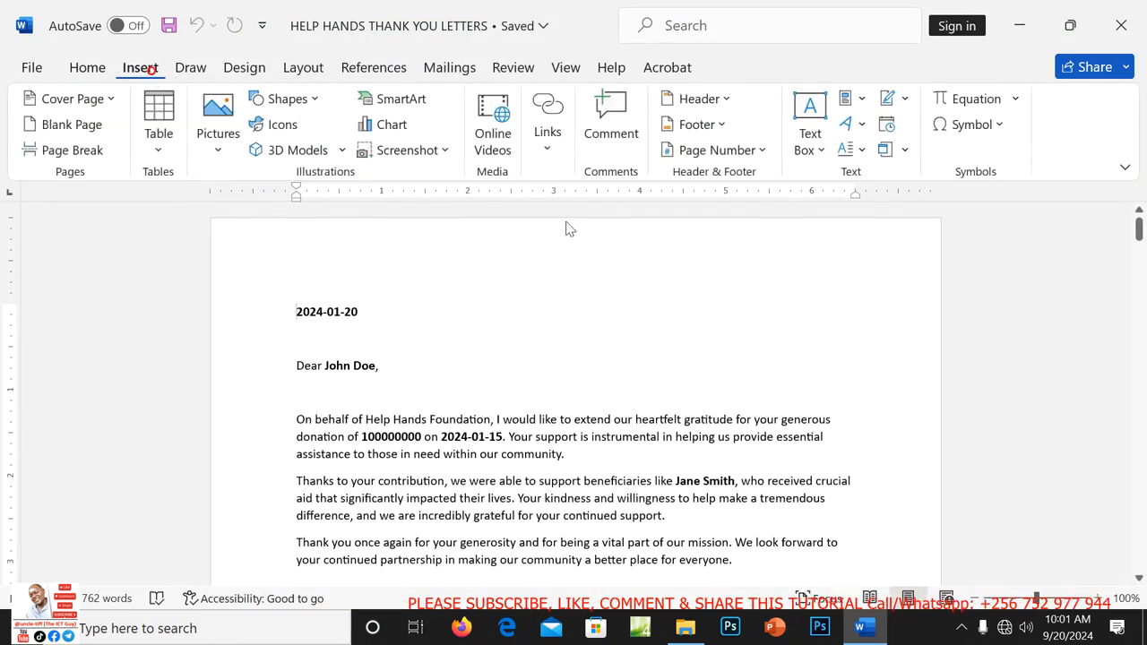
click(815, 148)
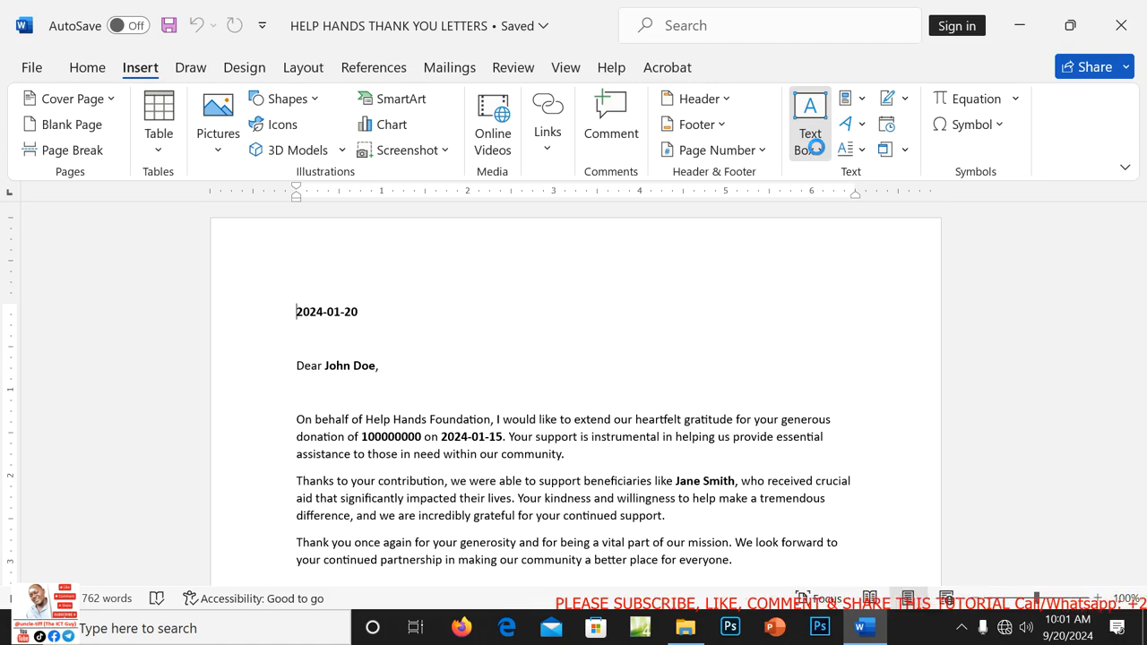
click(815, 148)
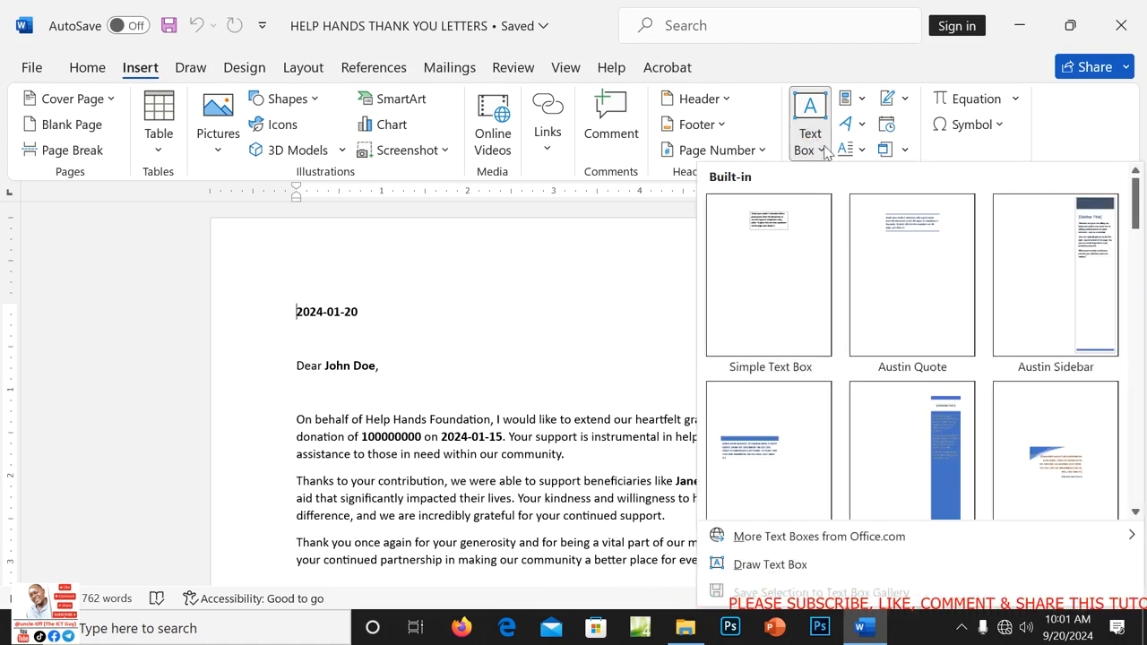
click(726, 98)
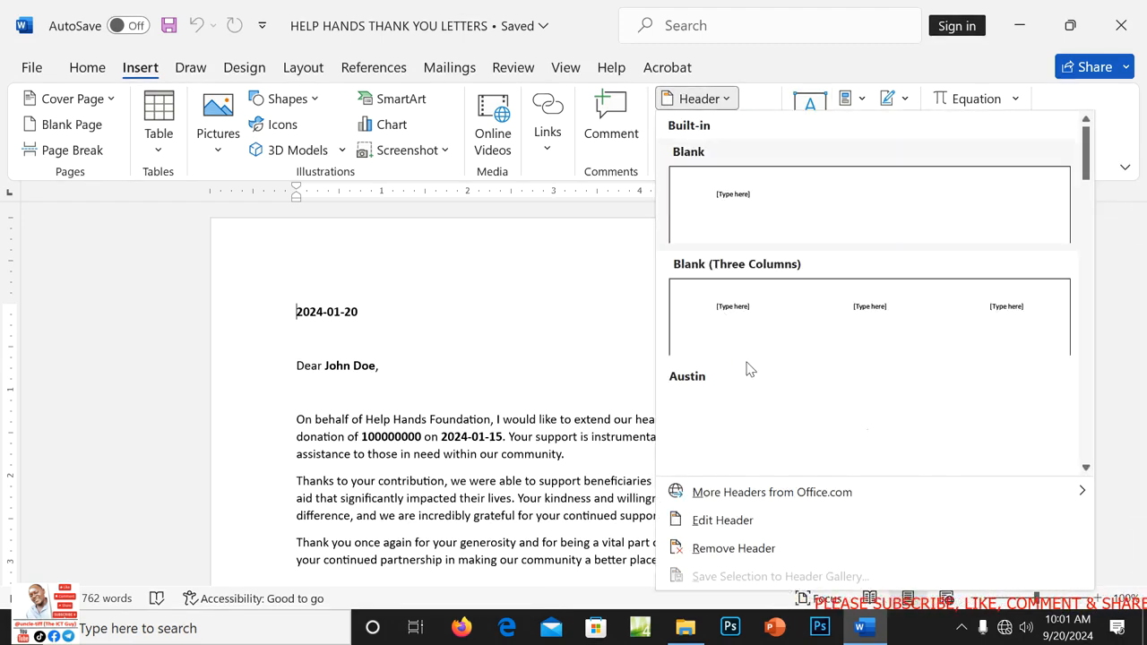
click(766, 223)
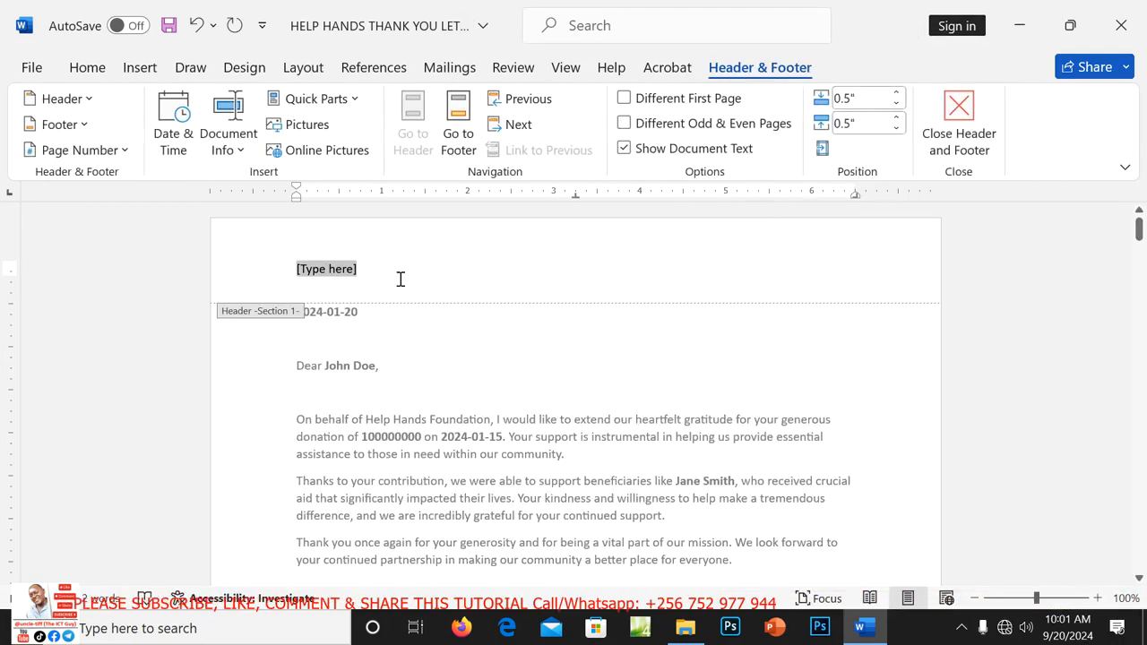
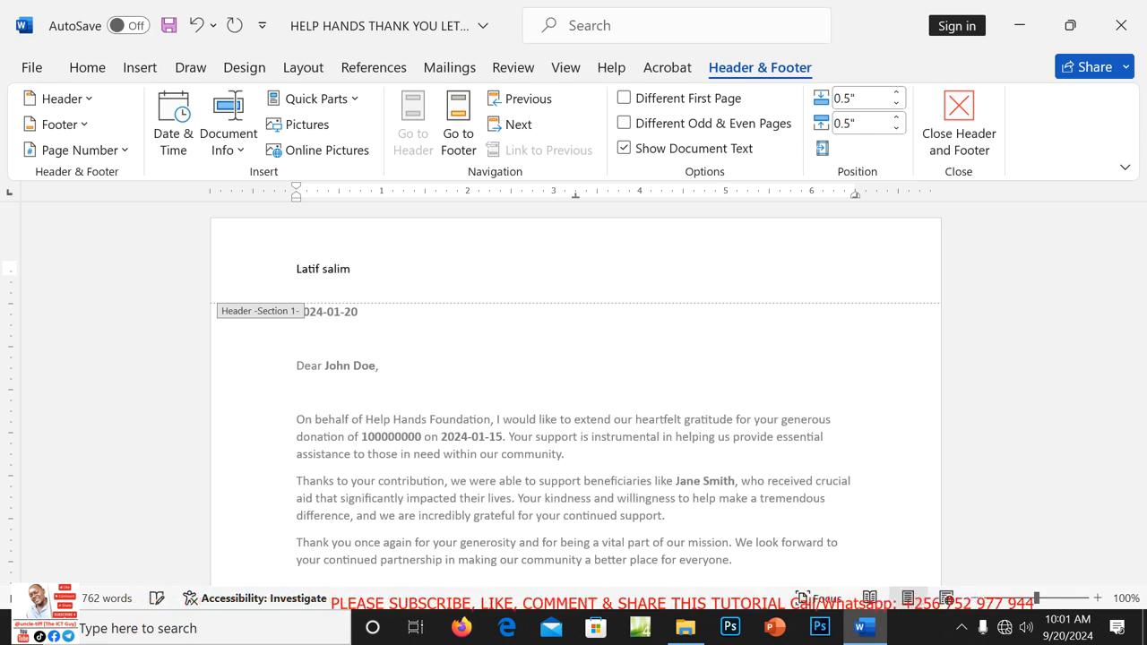
Move to the footer, close header and footer editing, then save and close the letters.
click(460, 123)
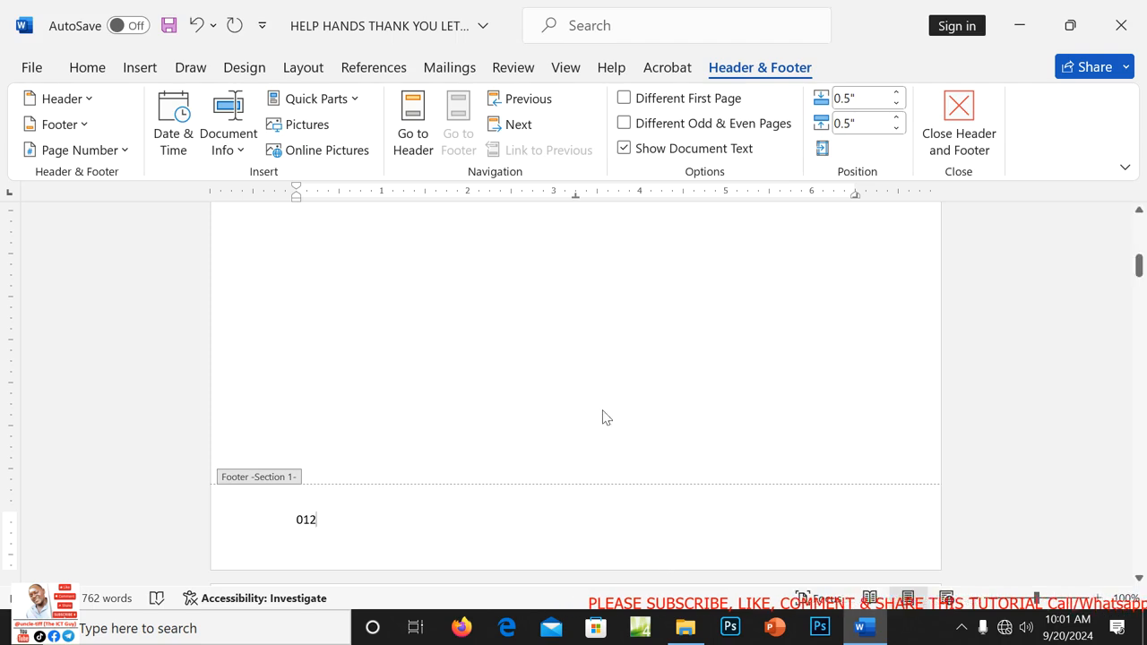
click(959, 126)
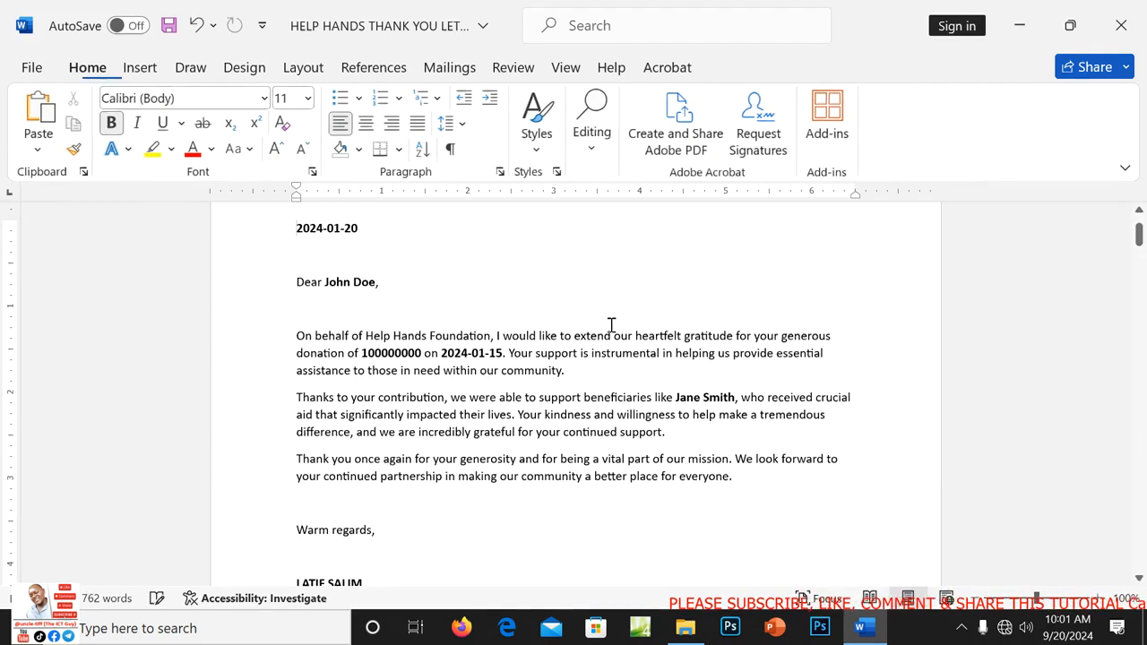
key(ctrl+s)
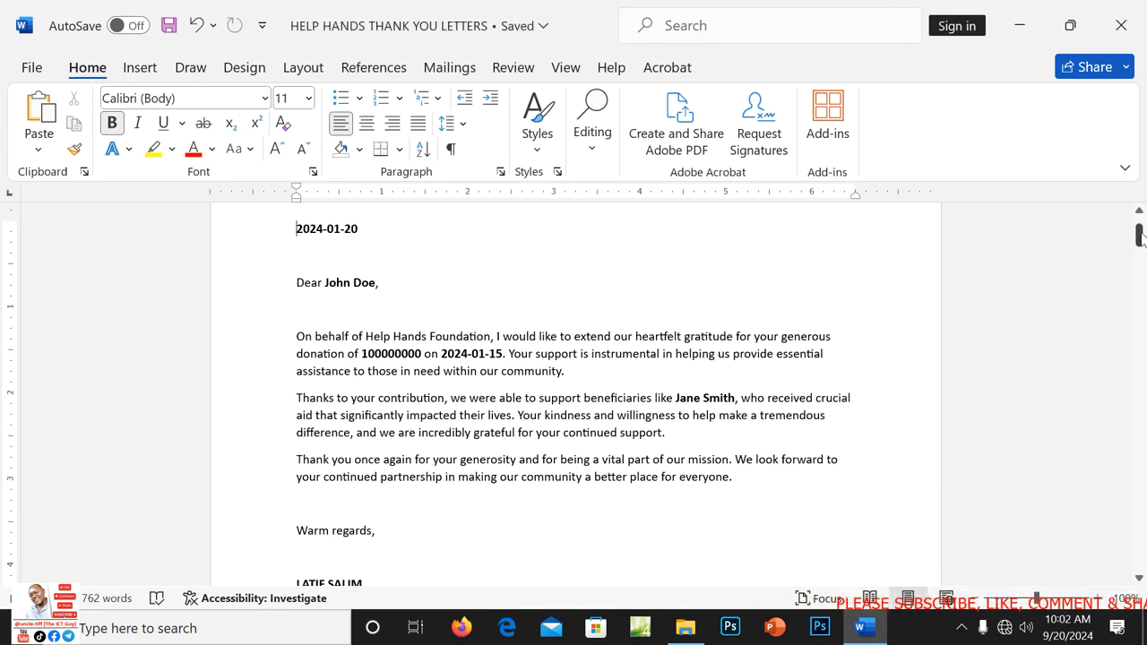
mouse_move(1140, 235)
mouse_down()
mouse_move(1139, 342)
mouse_move(1141, 224)
mouse_up()
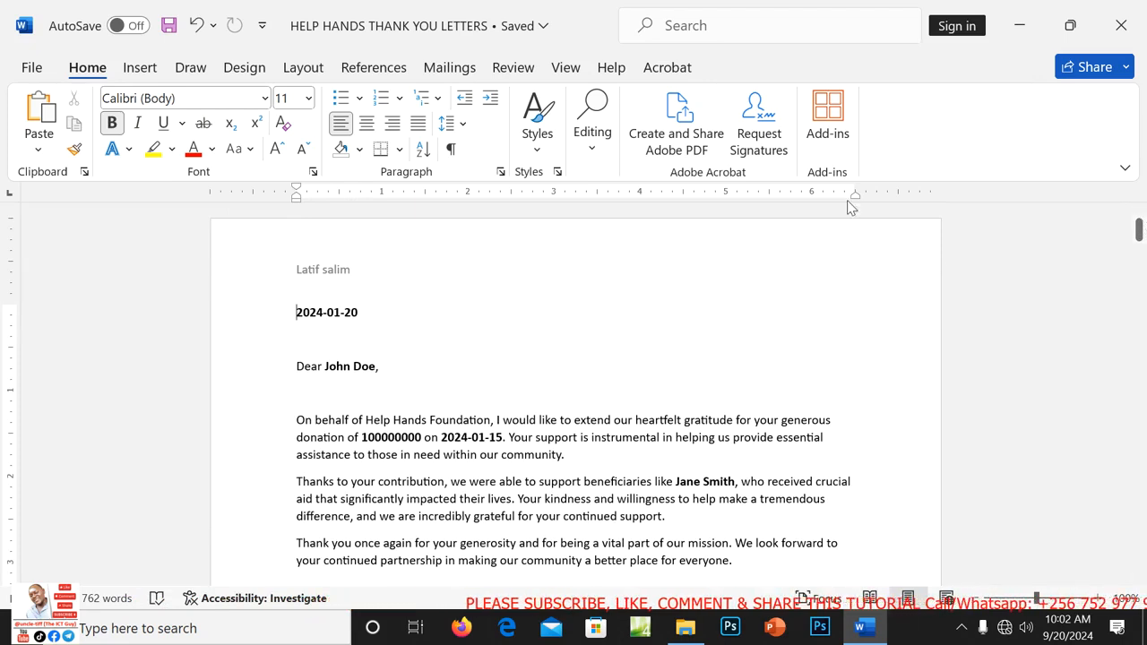
click(1121, 26)
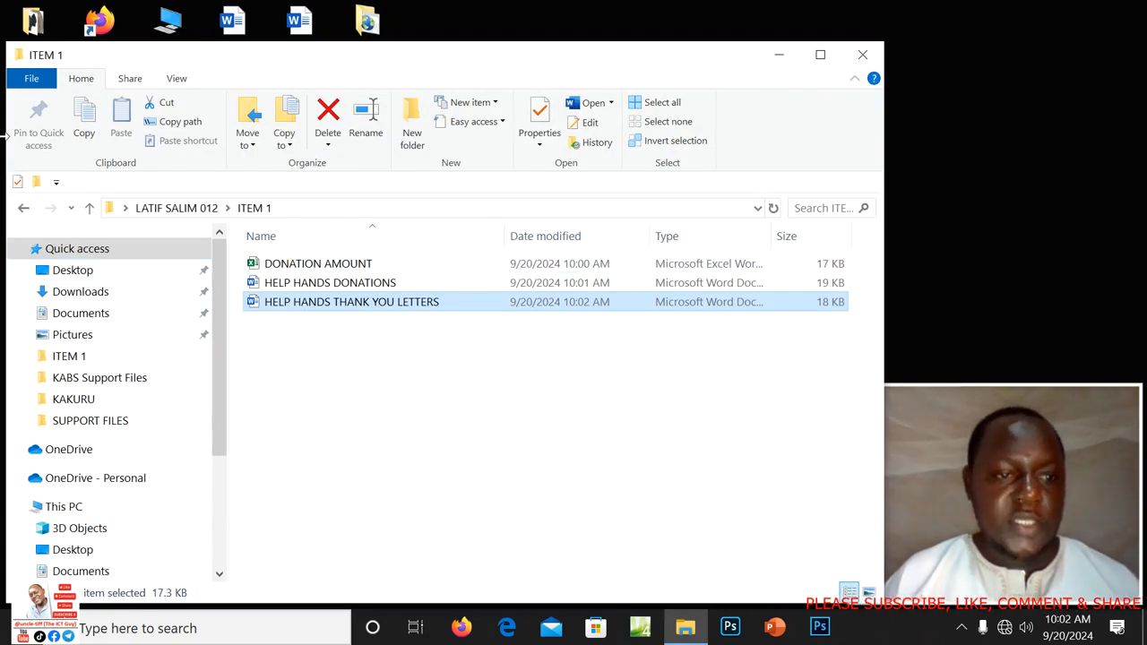
Close the ITEM 1 folder window, then open and close the logo tiff image.
click(863, 55)
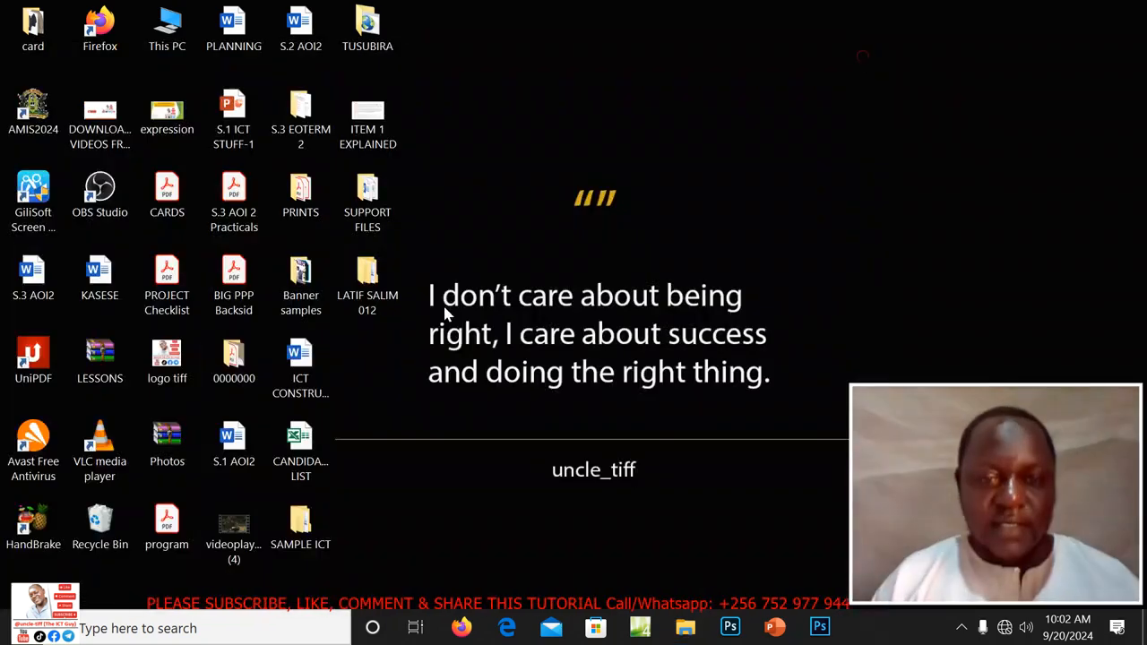
double_click(168, 365)
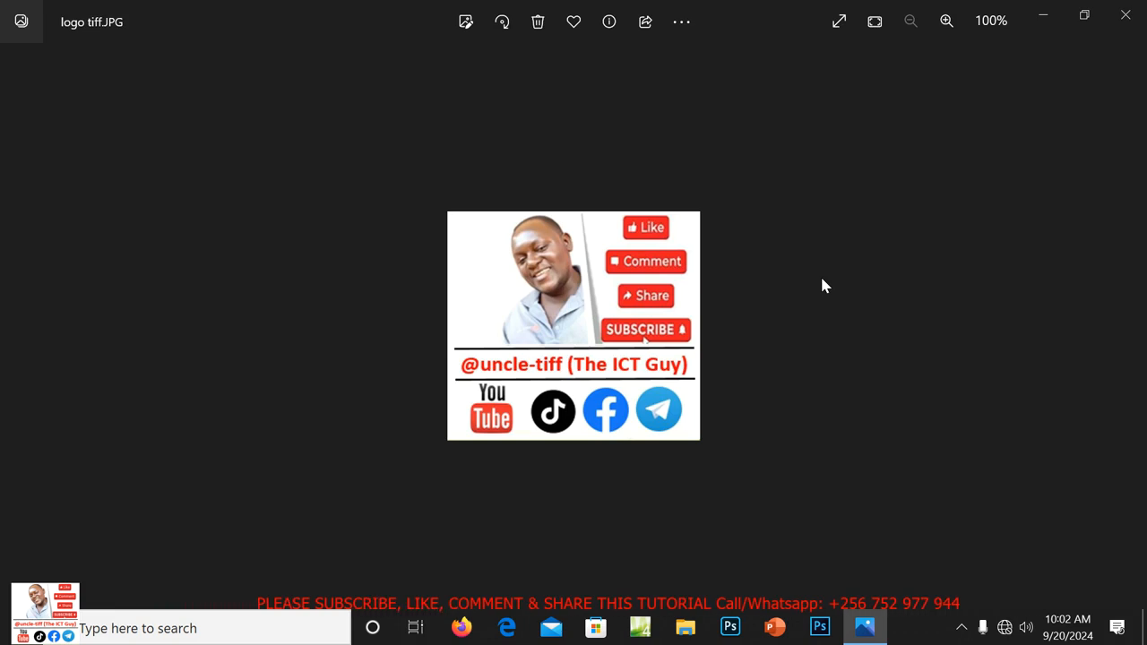
click(1127, 16)
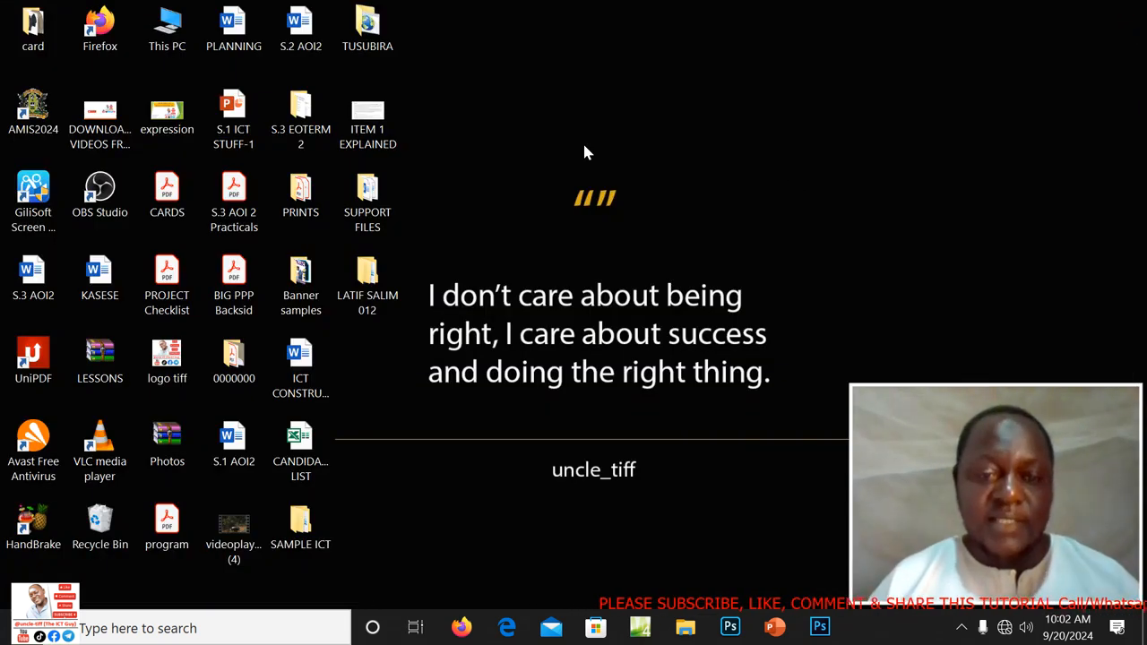